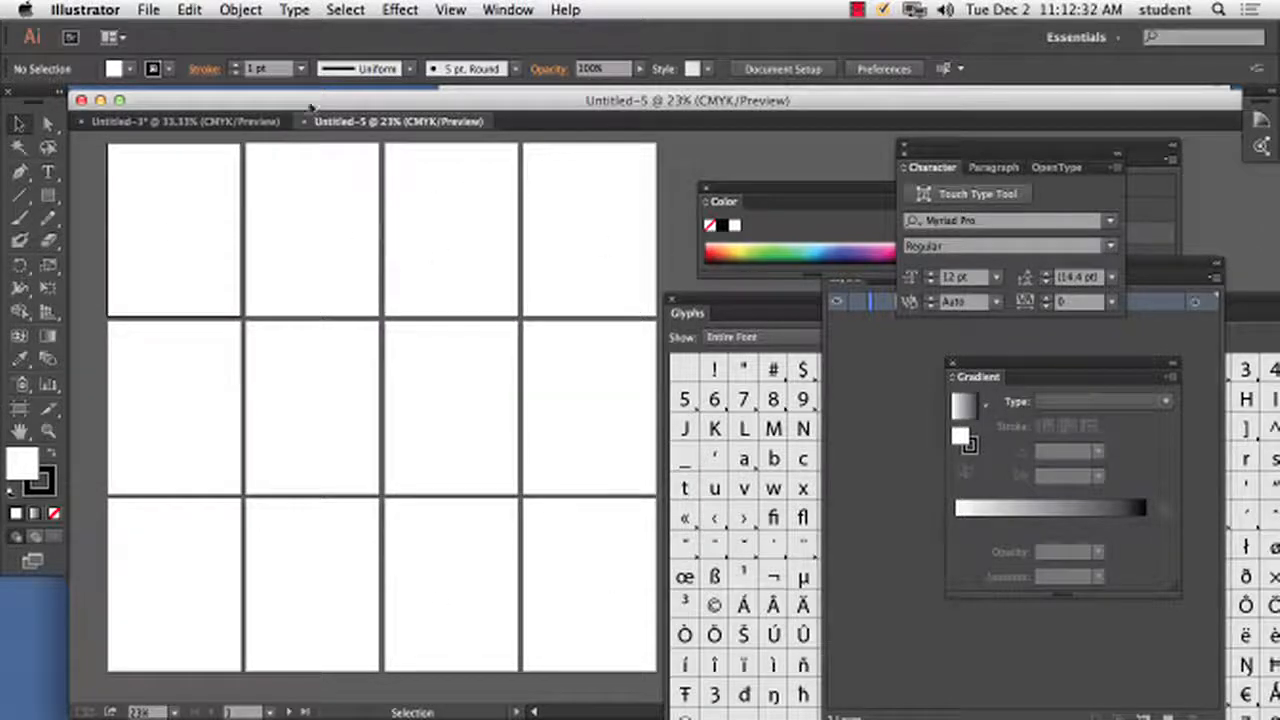
- Start a new document and name it "rock and roll"
drag(326, 106, 329, 104)
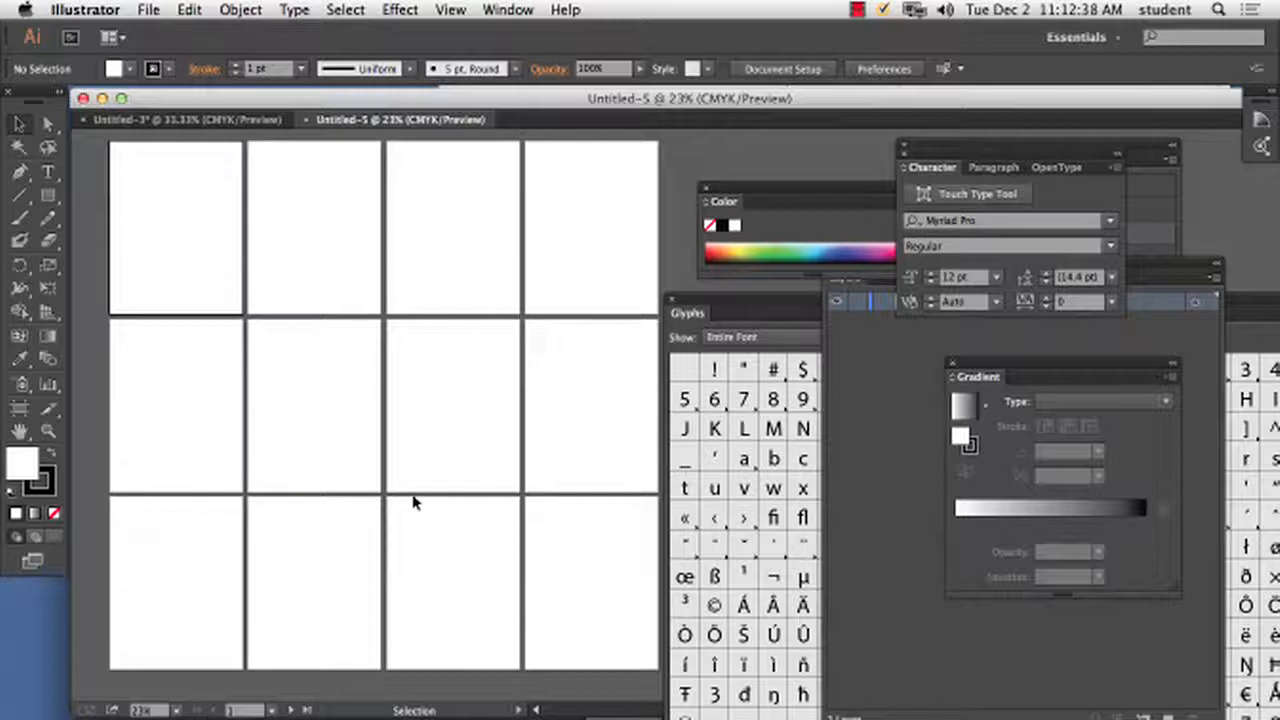
click(150, 9)
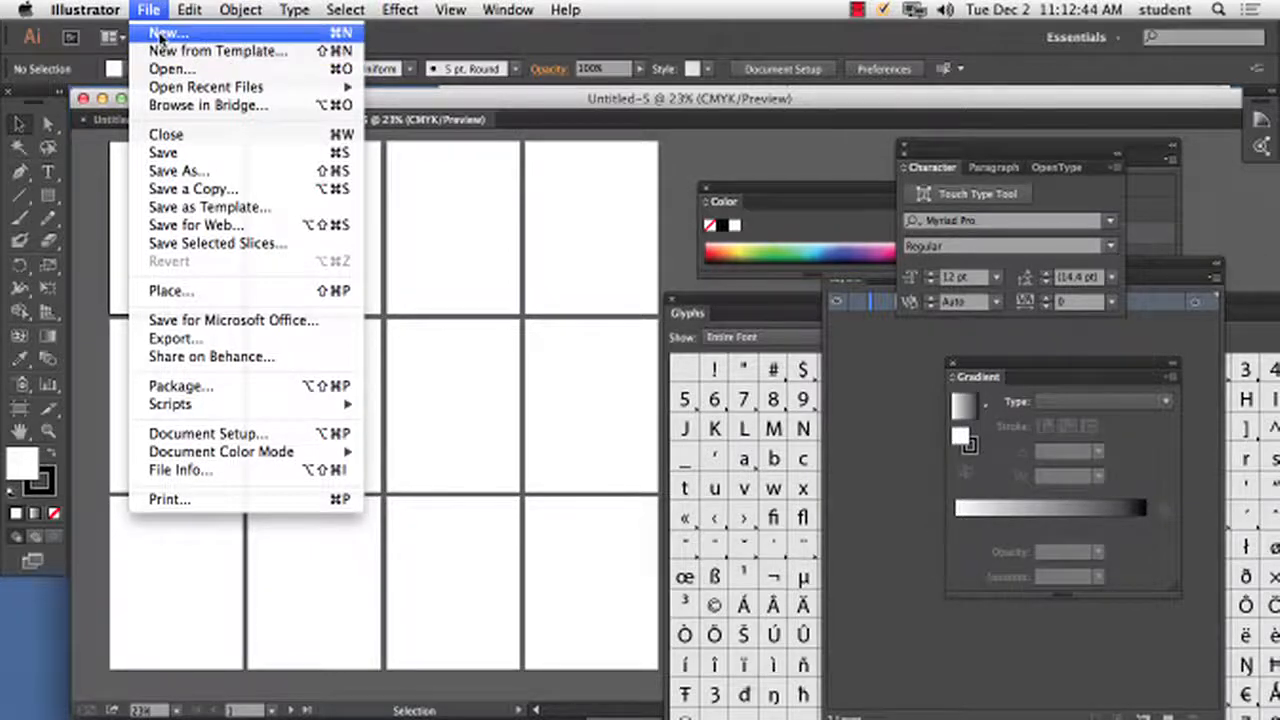
click(160, 34)
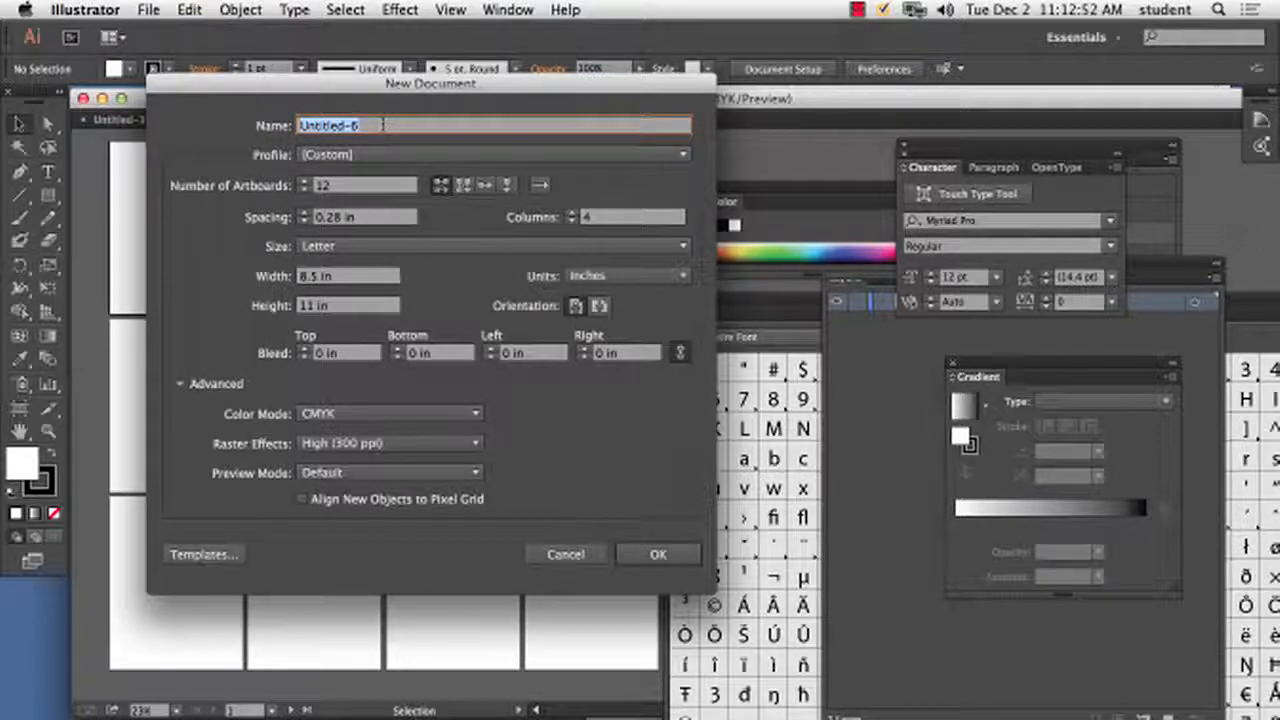
text(rock)
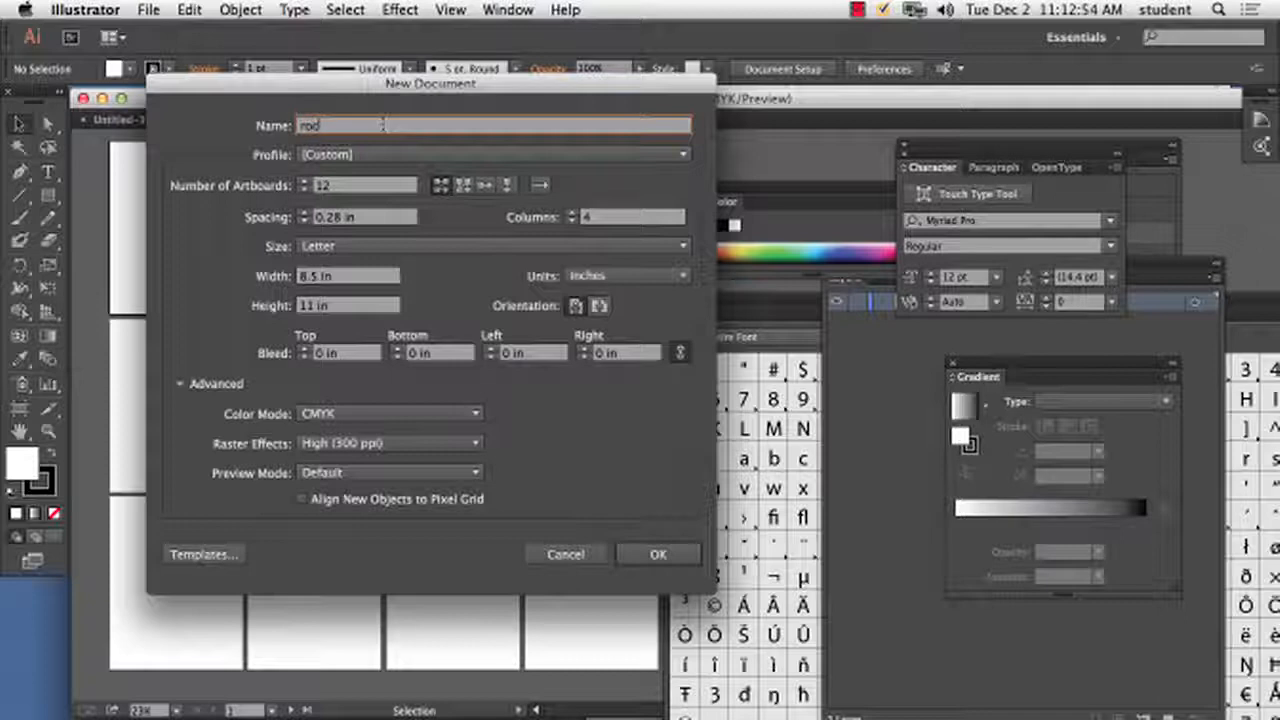
text( and roo)
key(BackSpace)
text(lk)
key(BackSpace)
text(l)
- Compare the Web, Print, Devices and Basic RGB profiles for the new document, including the sizes offered for devices
click(325, 155)
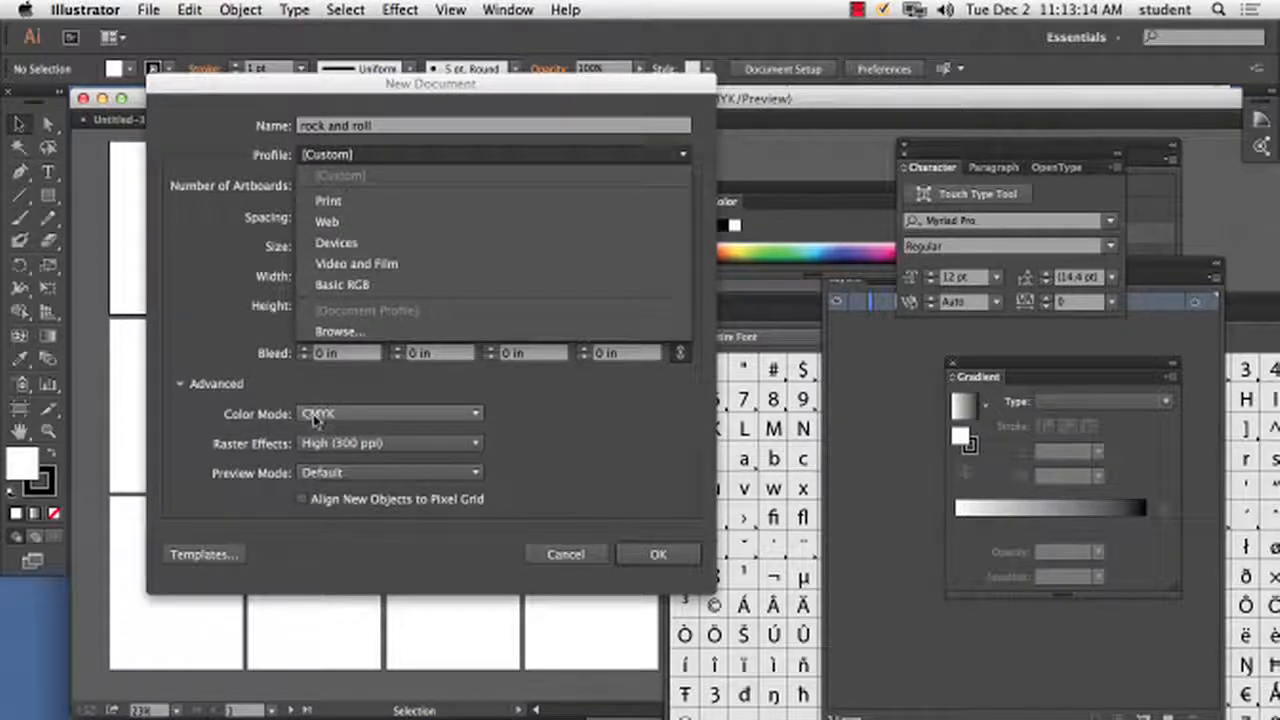
key(Escape)
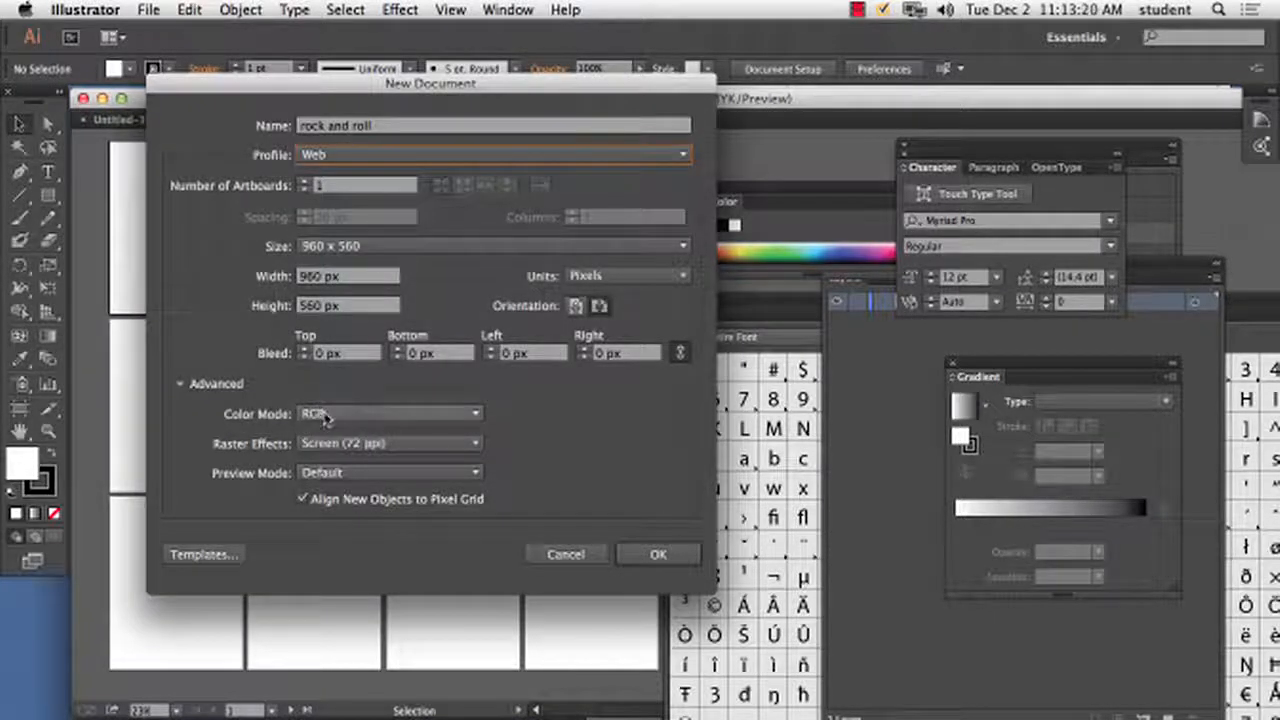
click(384, 157)
click(380, 200)
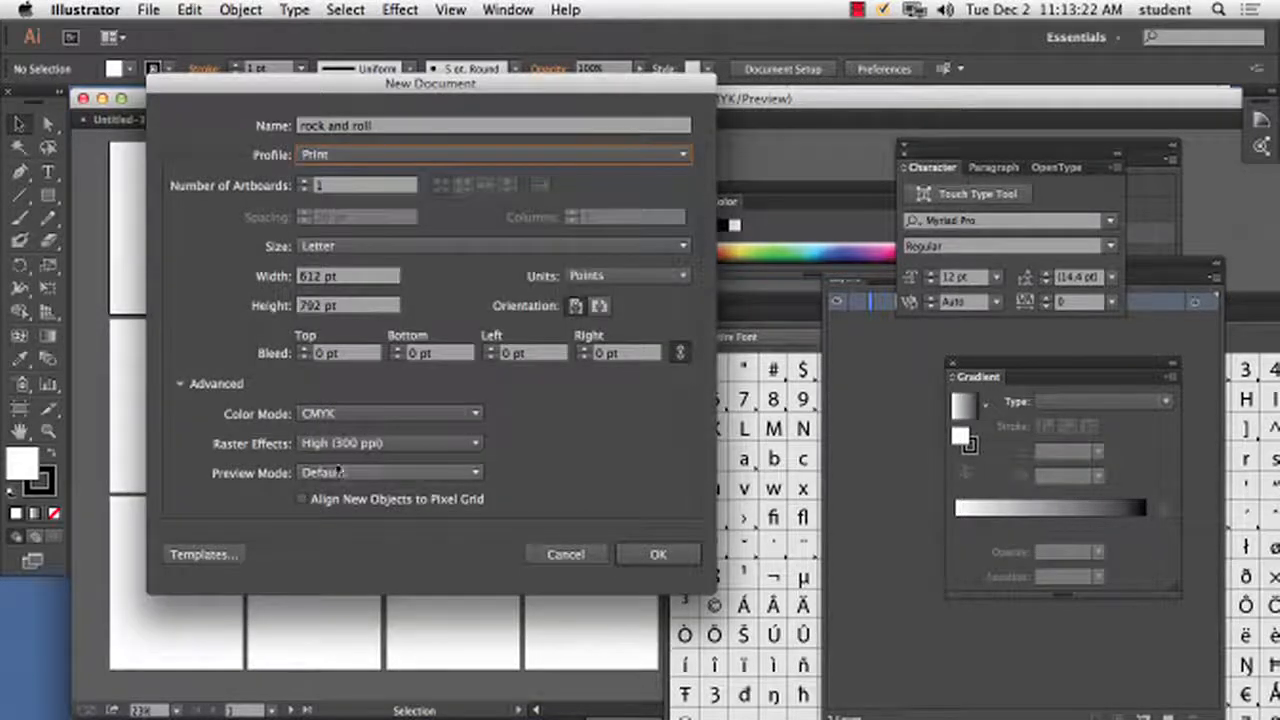
click(396, 158)
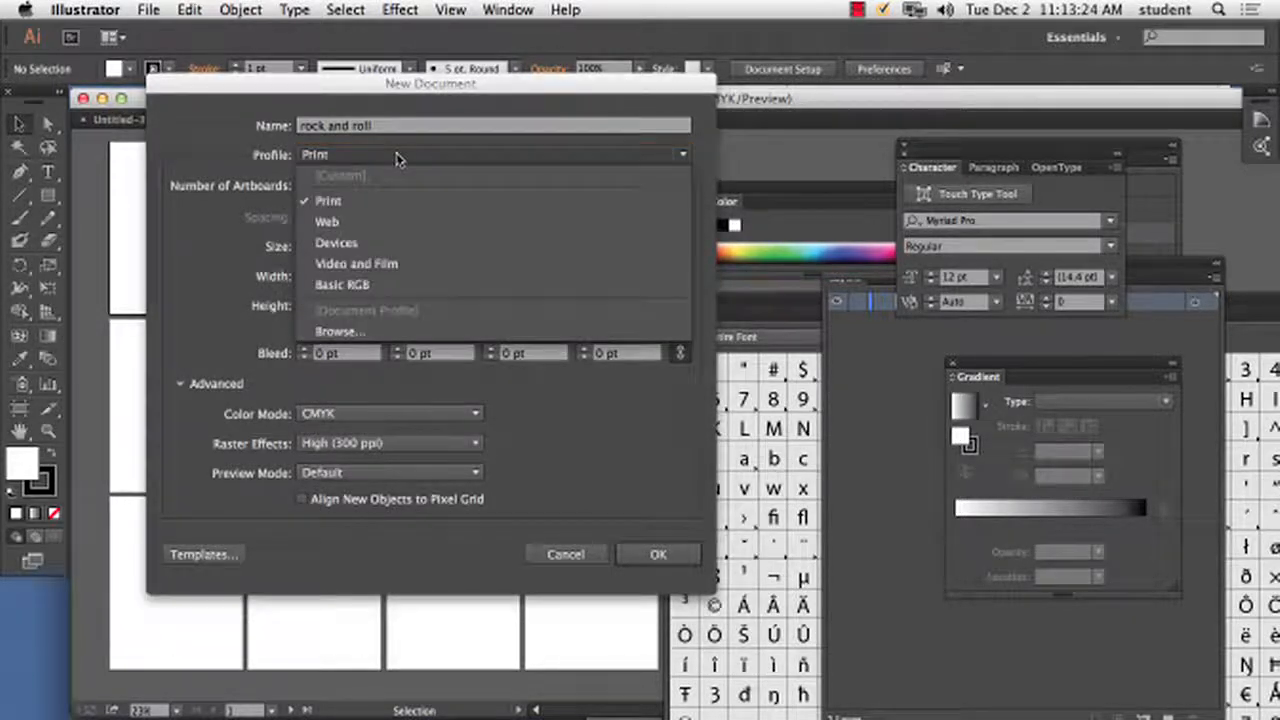
click(389, 243)
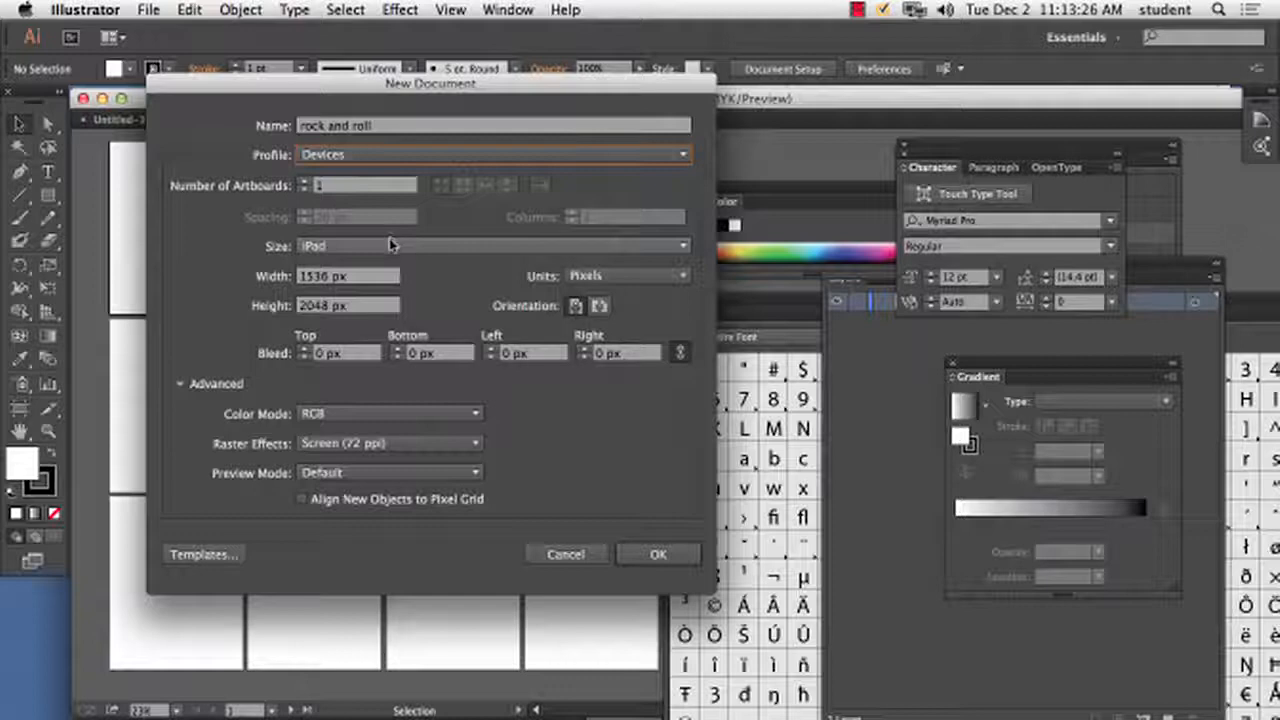
click(391, 244)
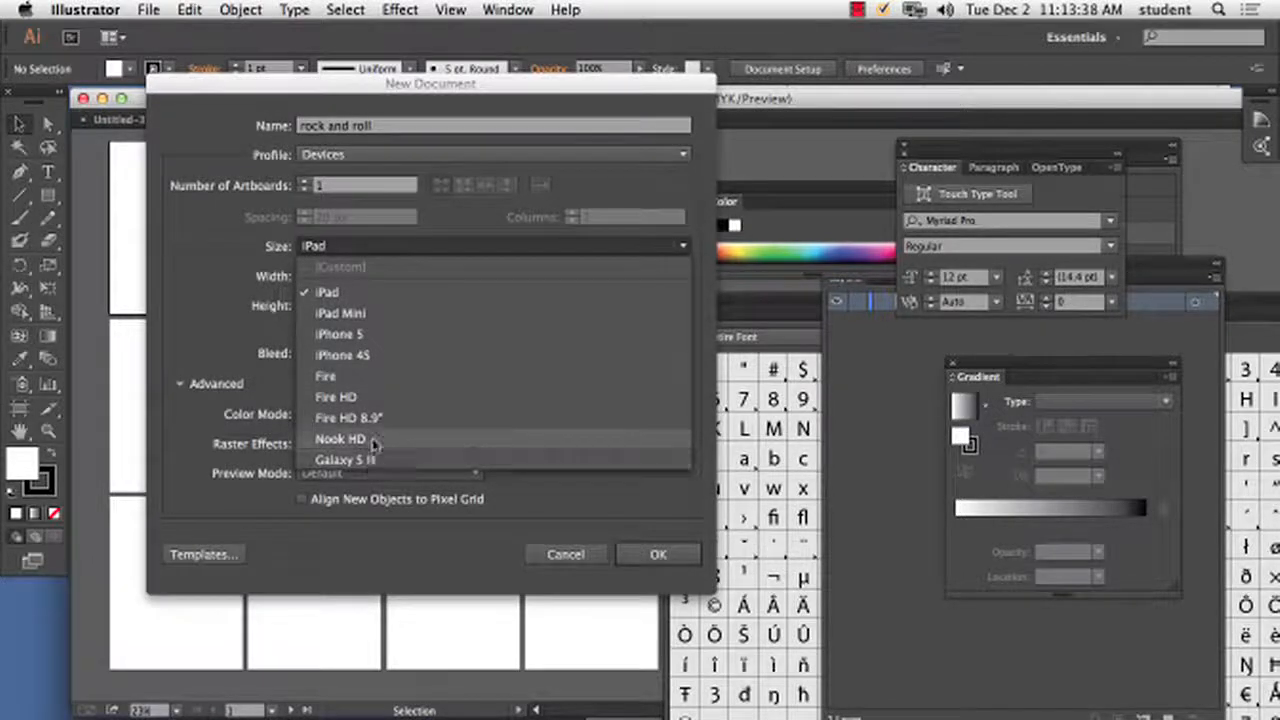
click(265, 248)
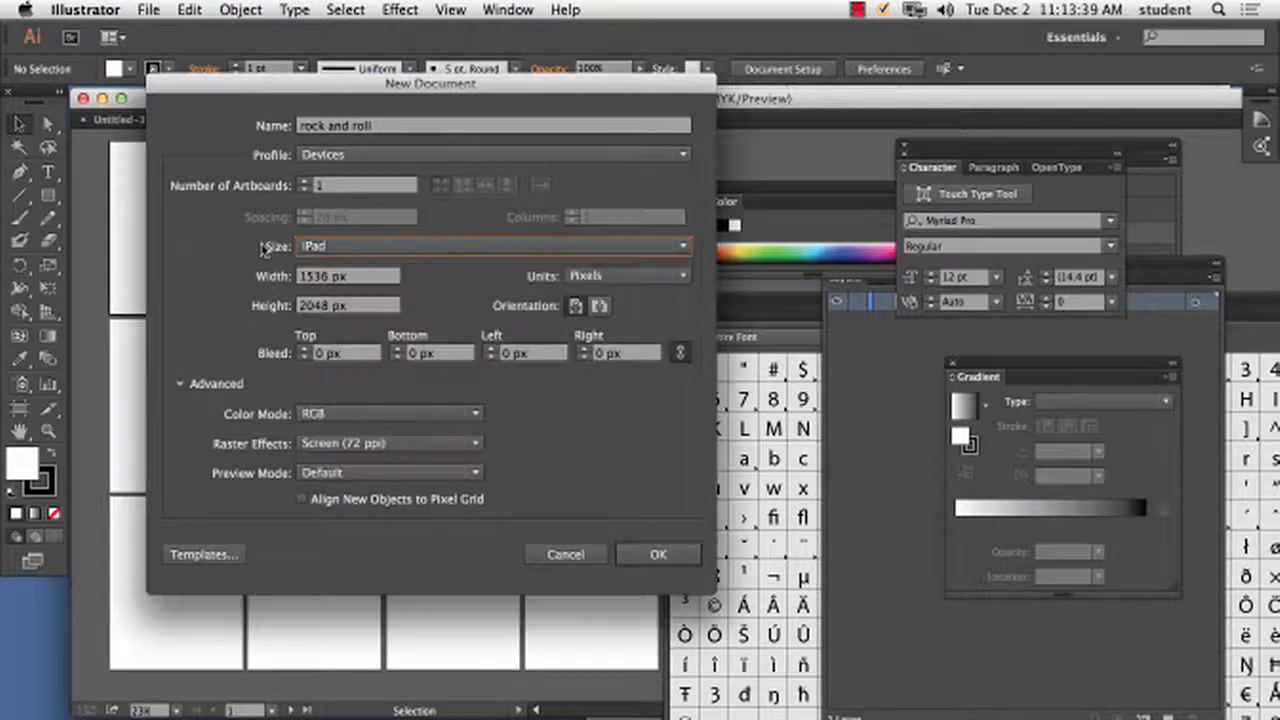
click(380, 155)
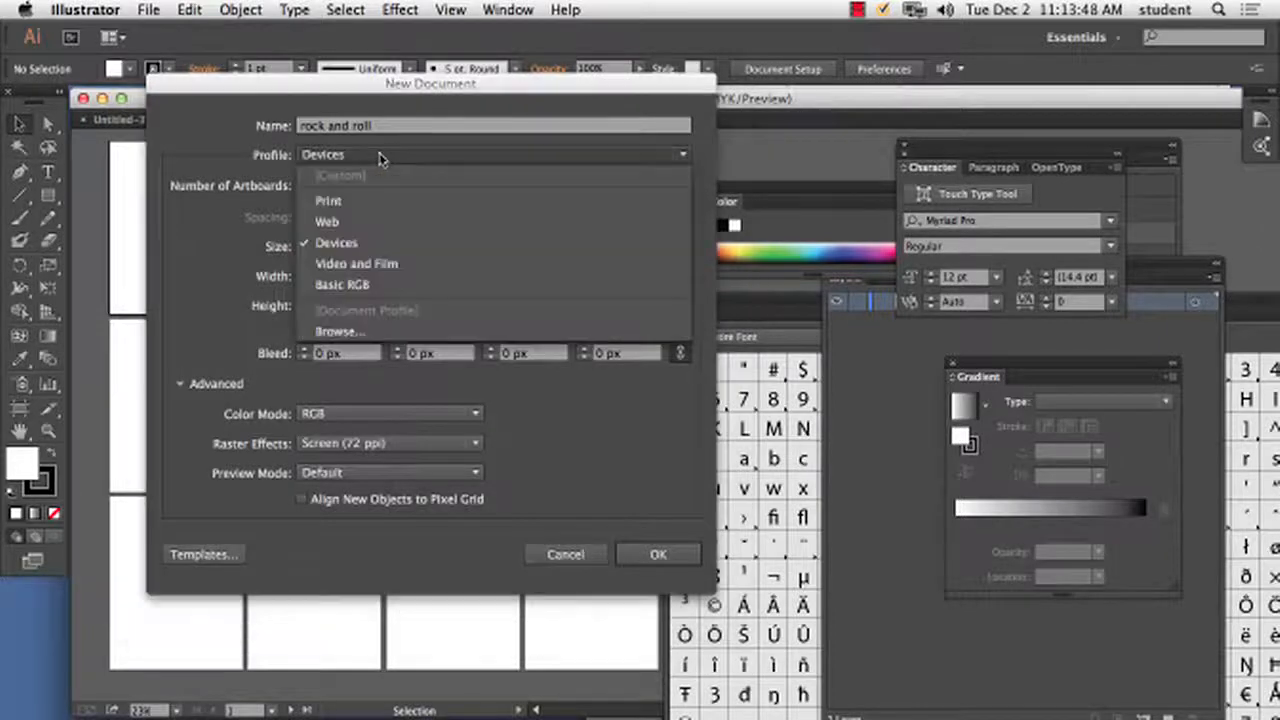
click(355, 265)
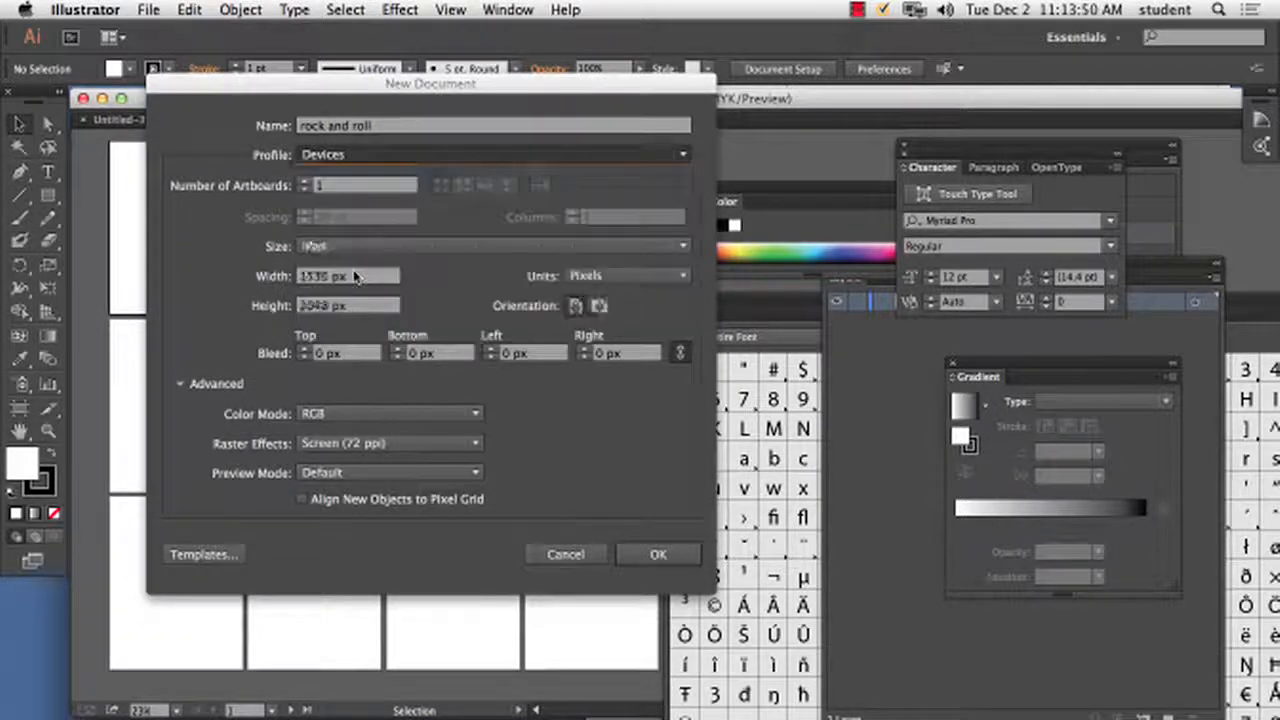
click(343, 285)
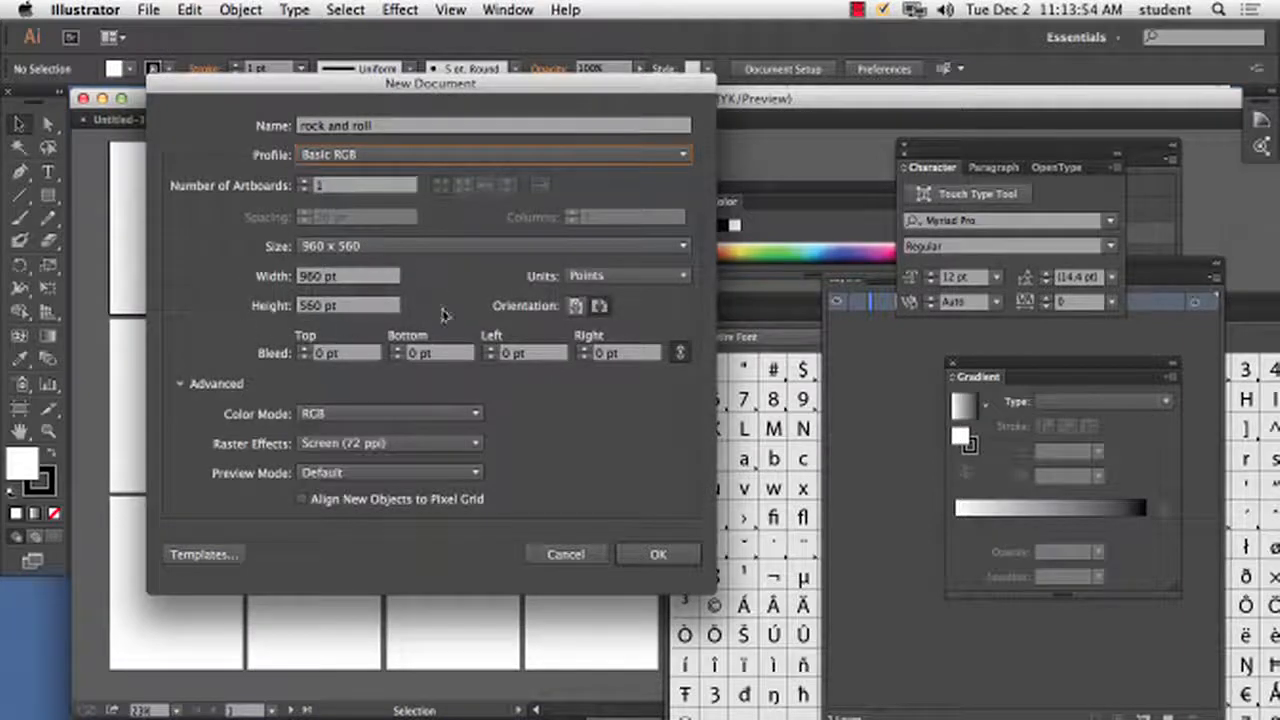
- Choose the Print profile for the new document and set the number of artboards to 4
click(386, 155)
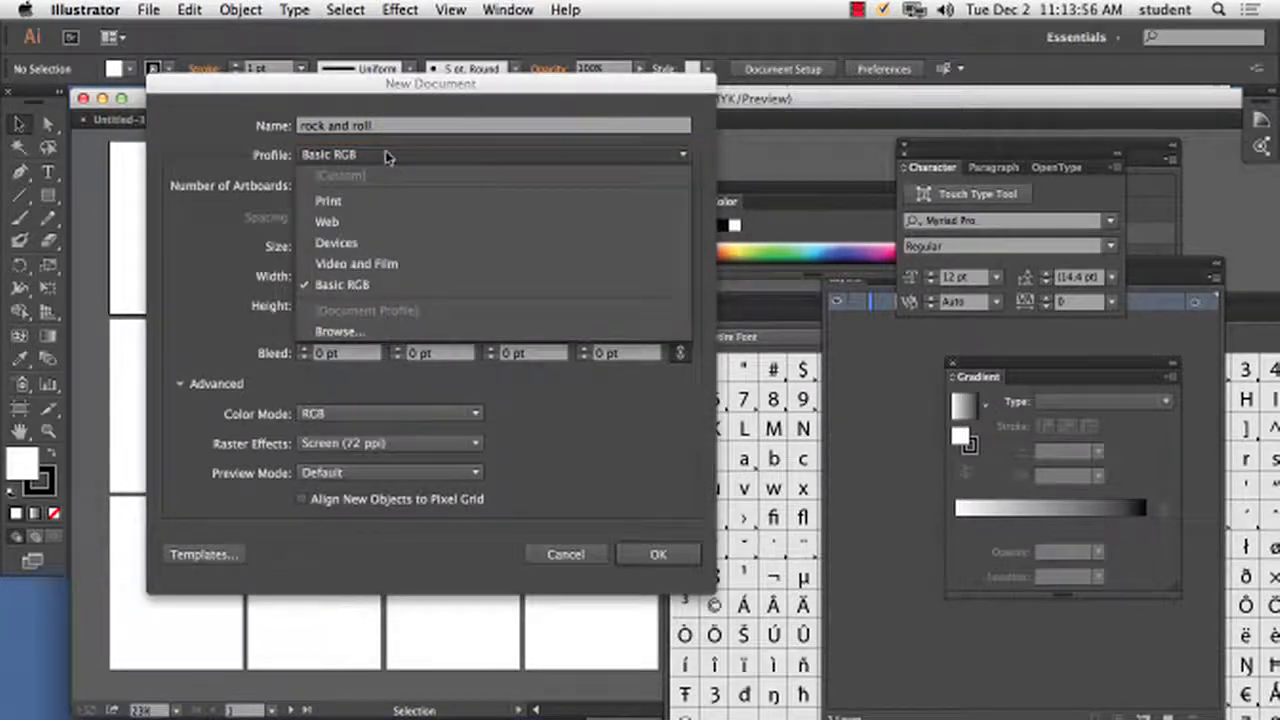
click(384, 206)
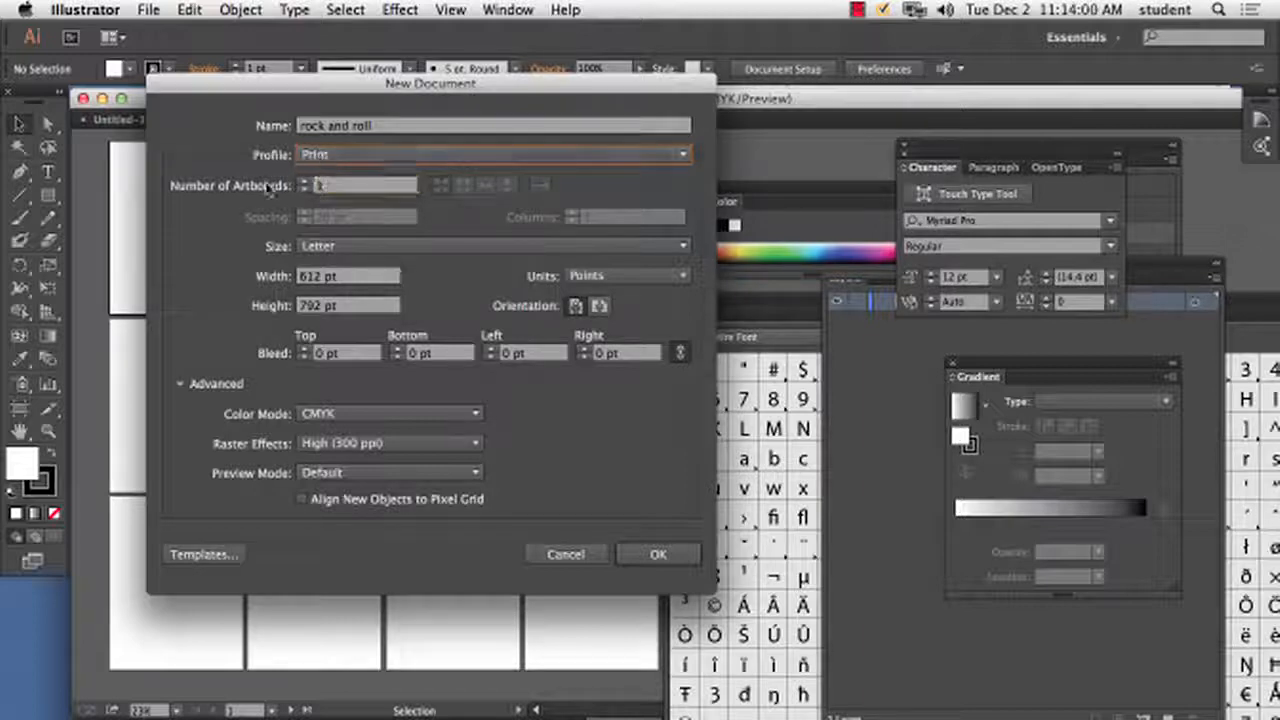
click(362, 195)
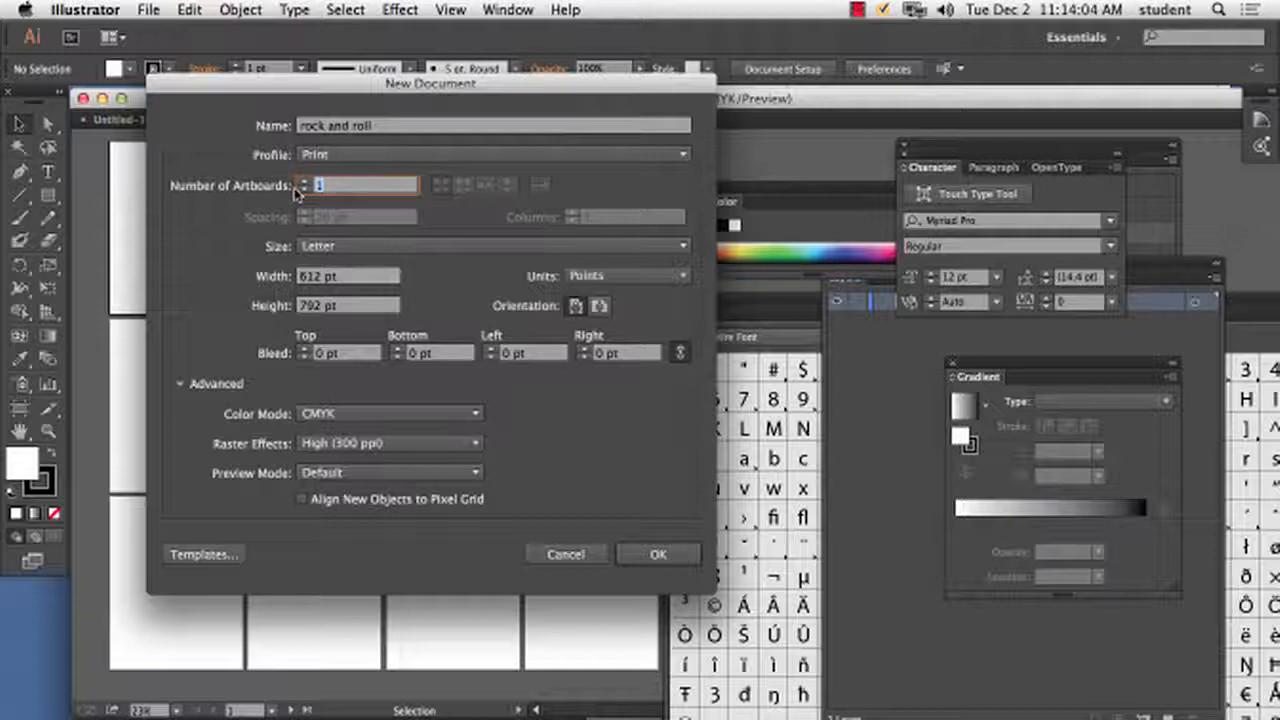
text(2)
key(BackSpace)
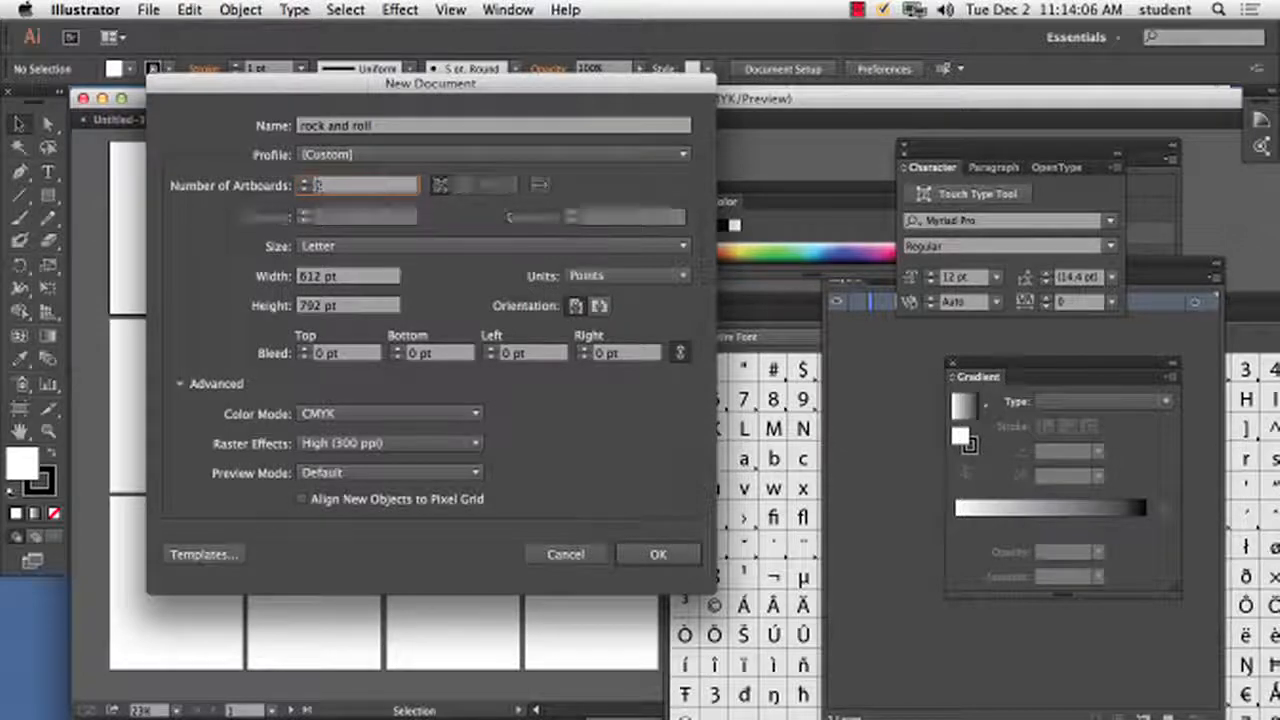
text(3)
key(BackSpace)
text(4)
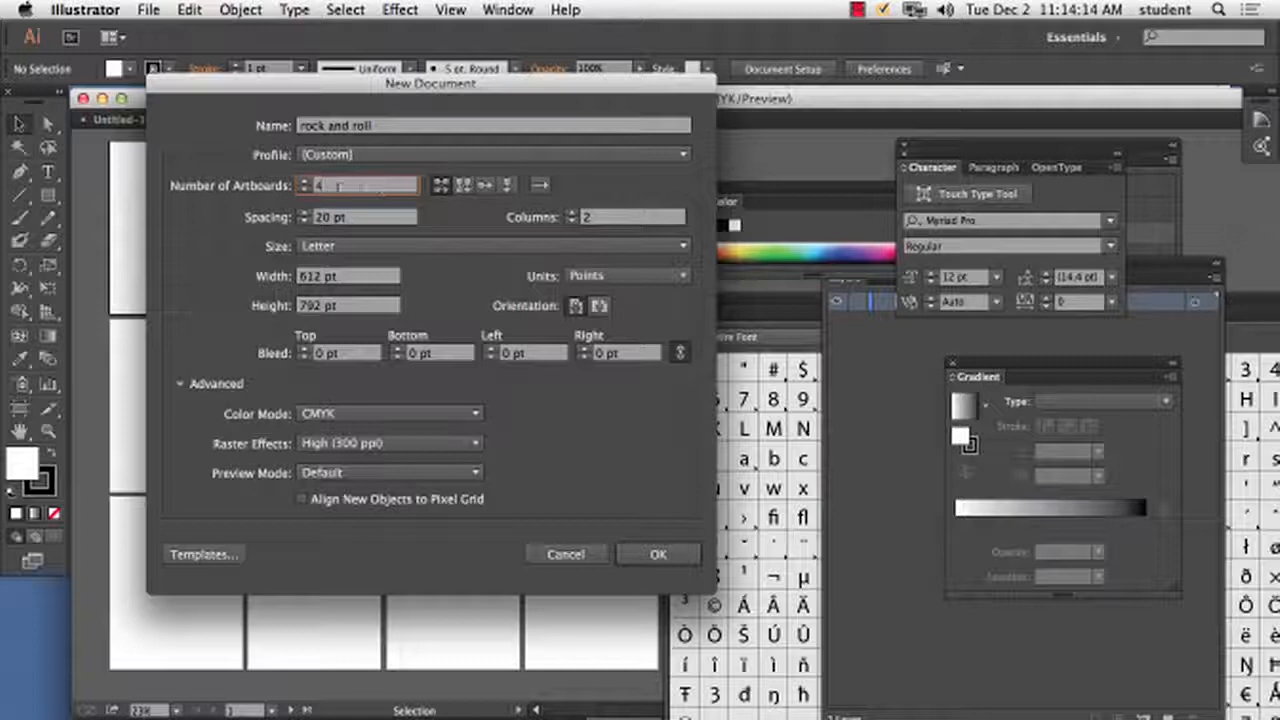
- Try arranging the four artboards by row and by column, and return to the two-column grid by row
click(485, 186)
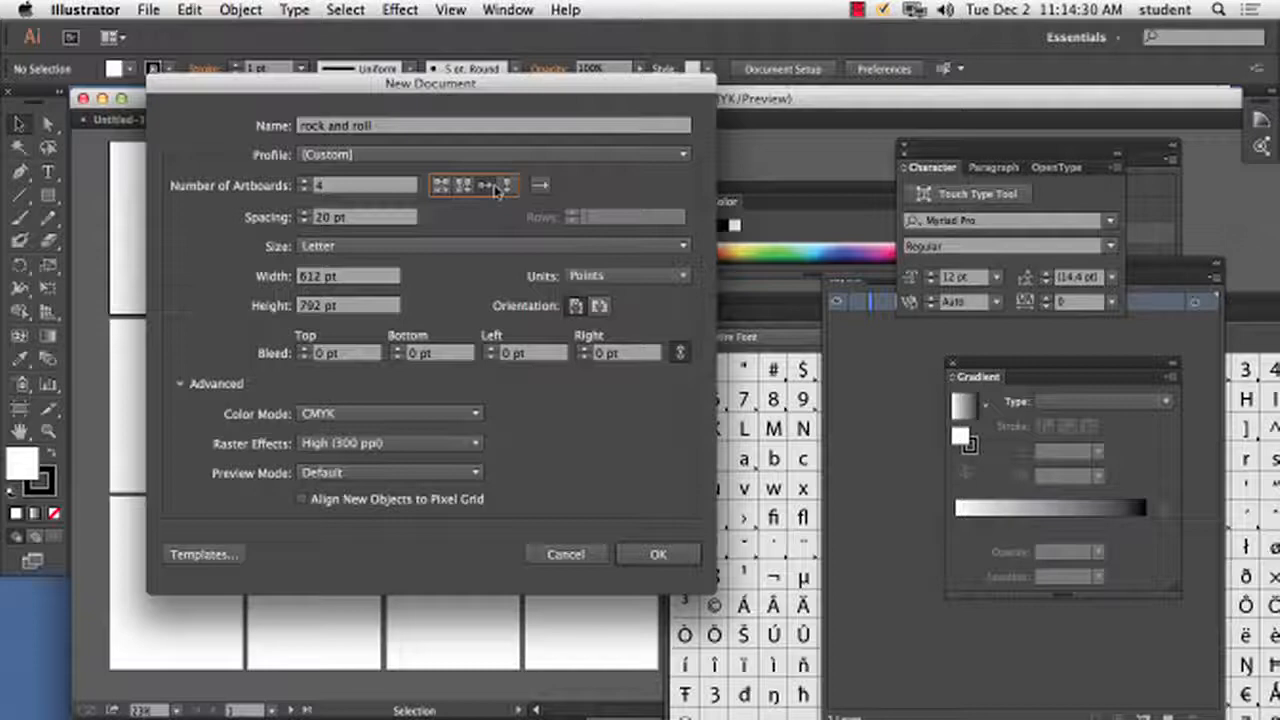
click(507, 187)
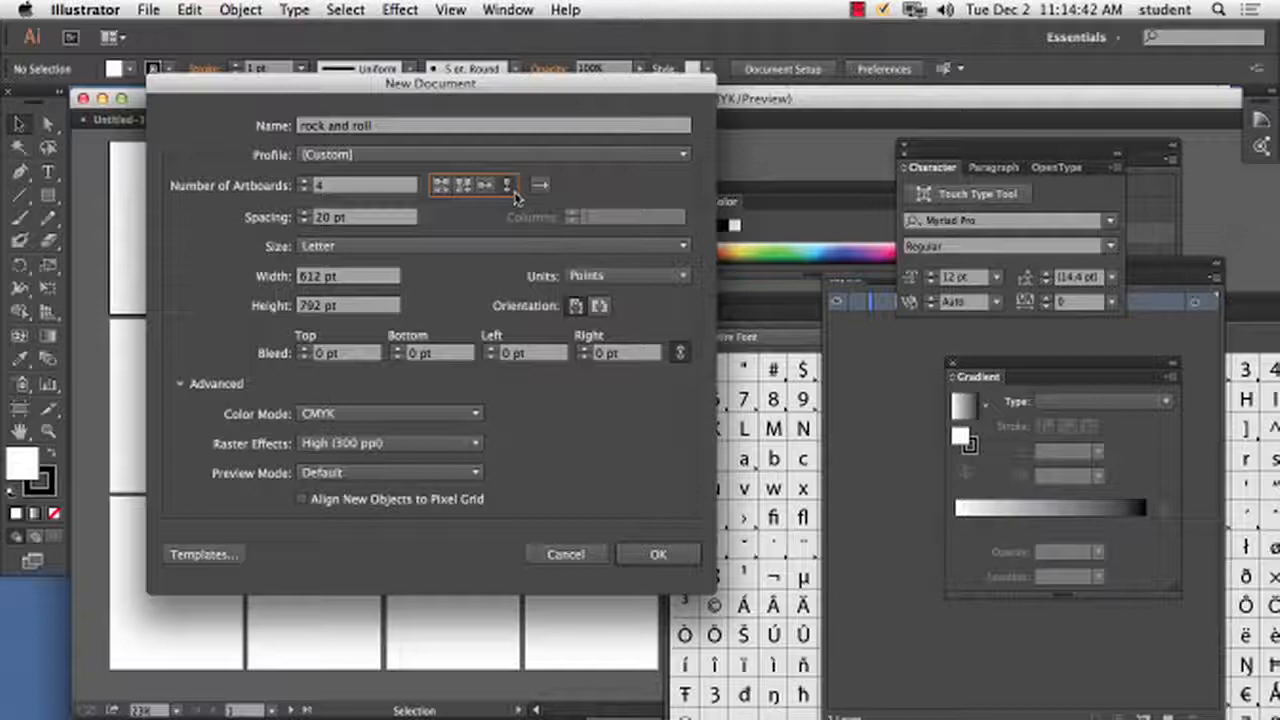
click(541, 188)
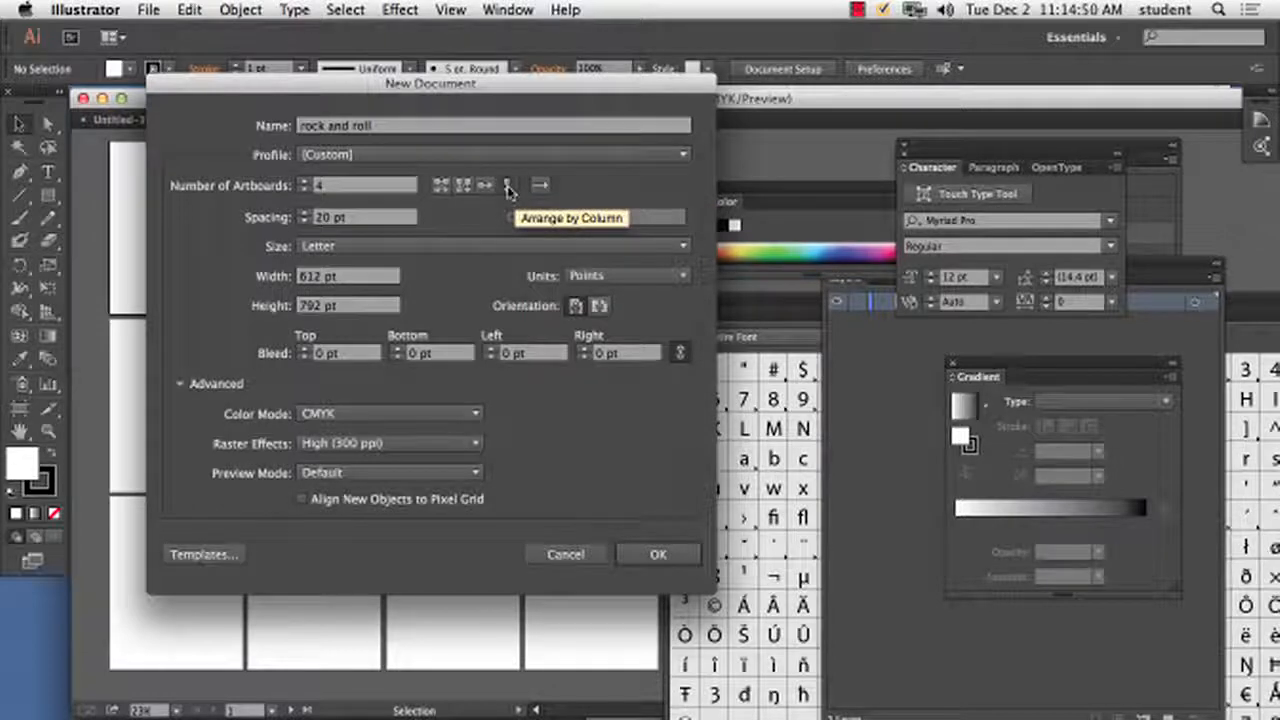
click(443, 189)
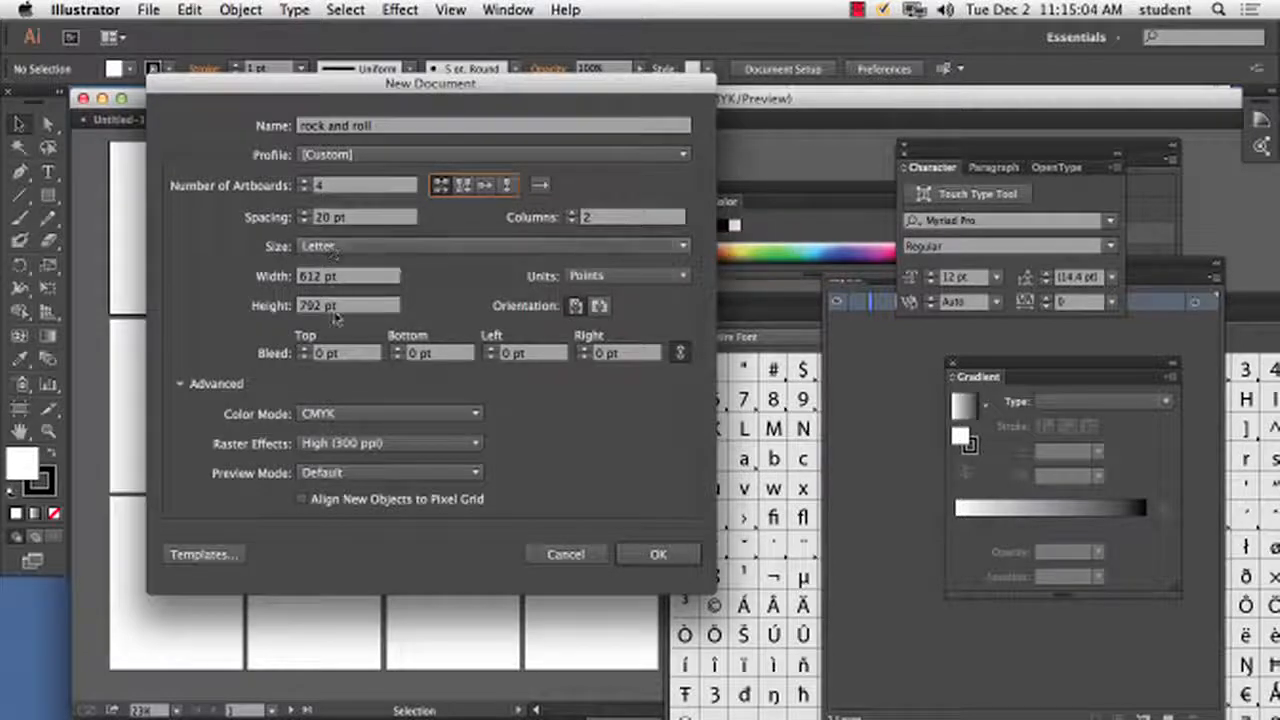
- Set the new document's units to inches and create the document
click(648, 277)
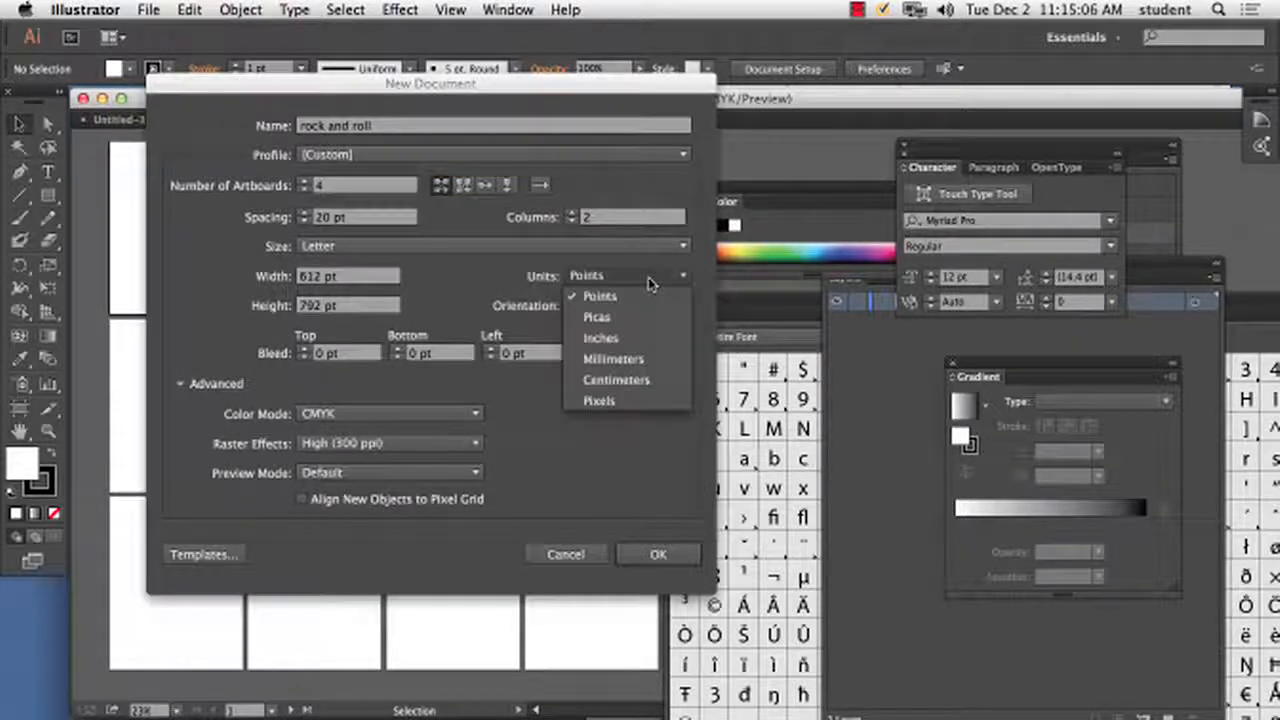
click(625, 331)
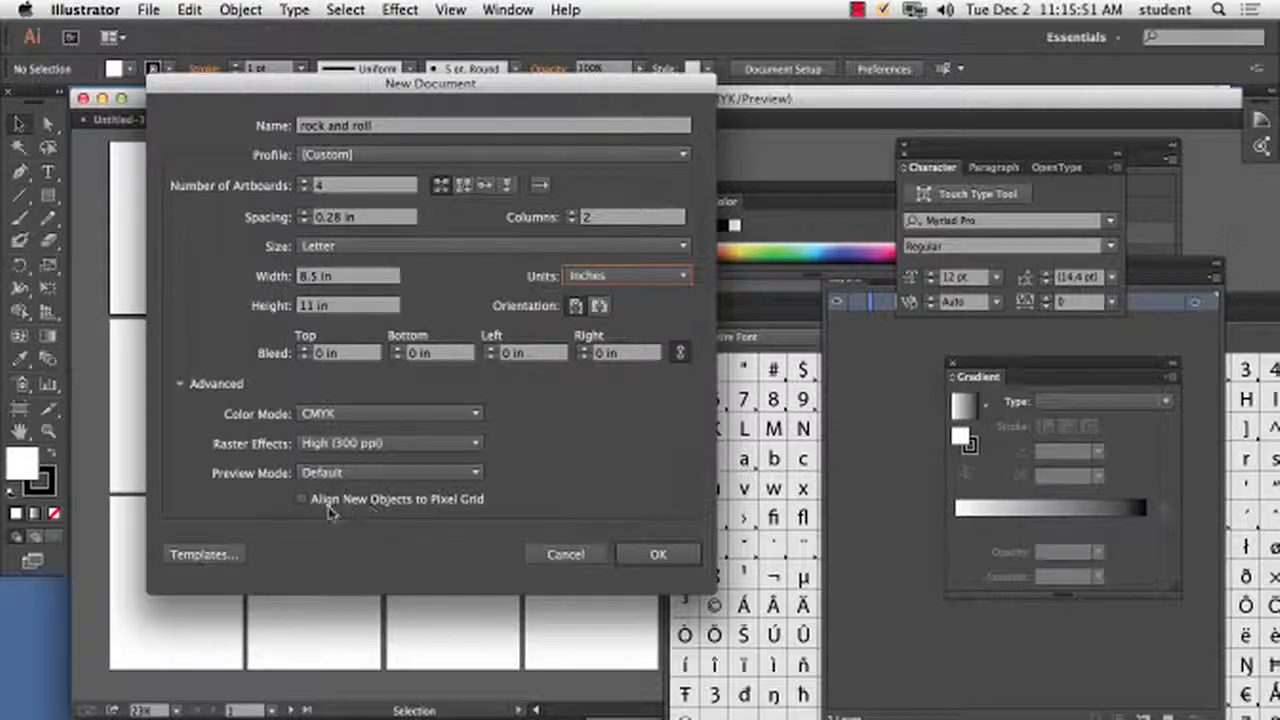
click(672, 558)
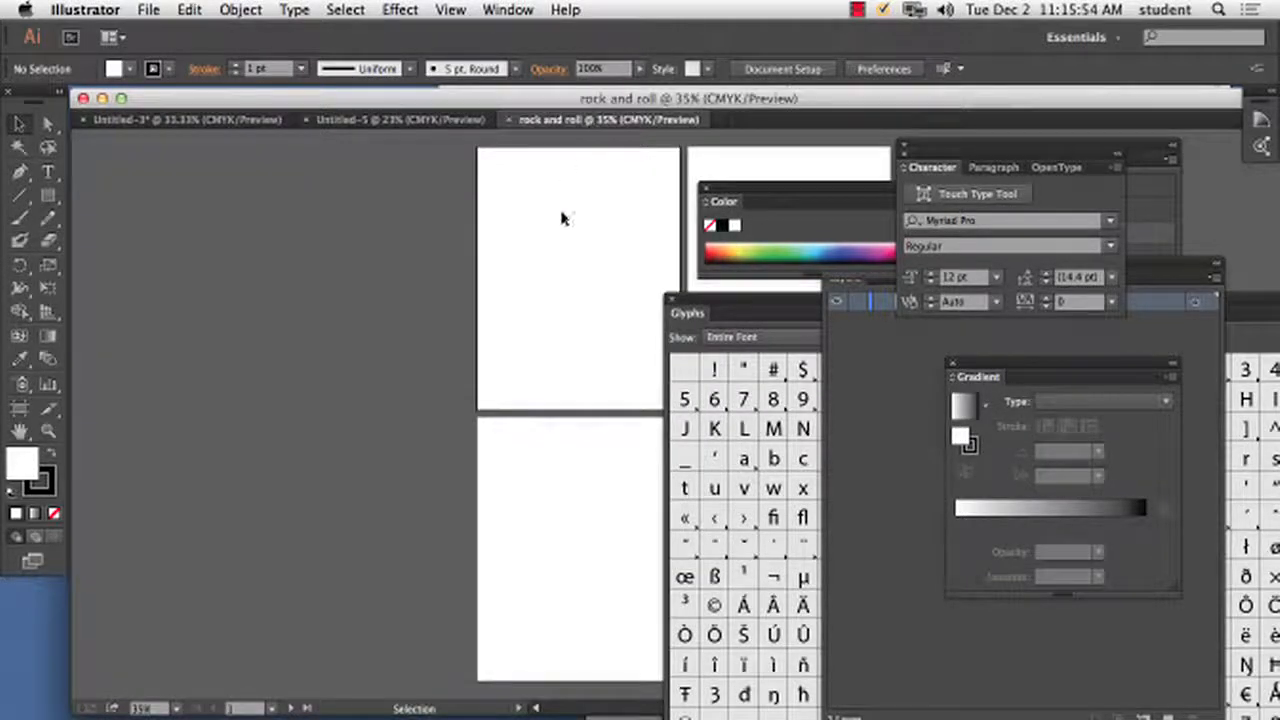
- Draw a thin rectangle spanning the full width of the first artboard along its upper edge
drag(586, 229, 231, 223)
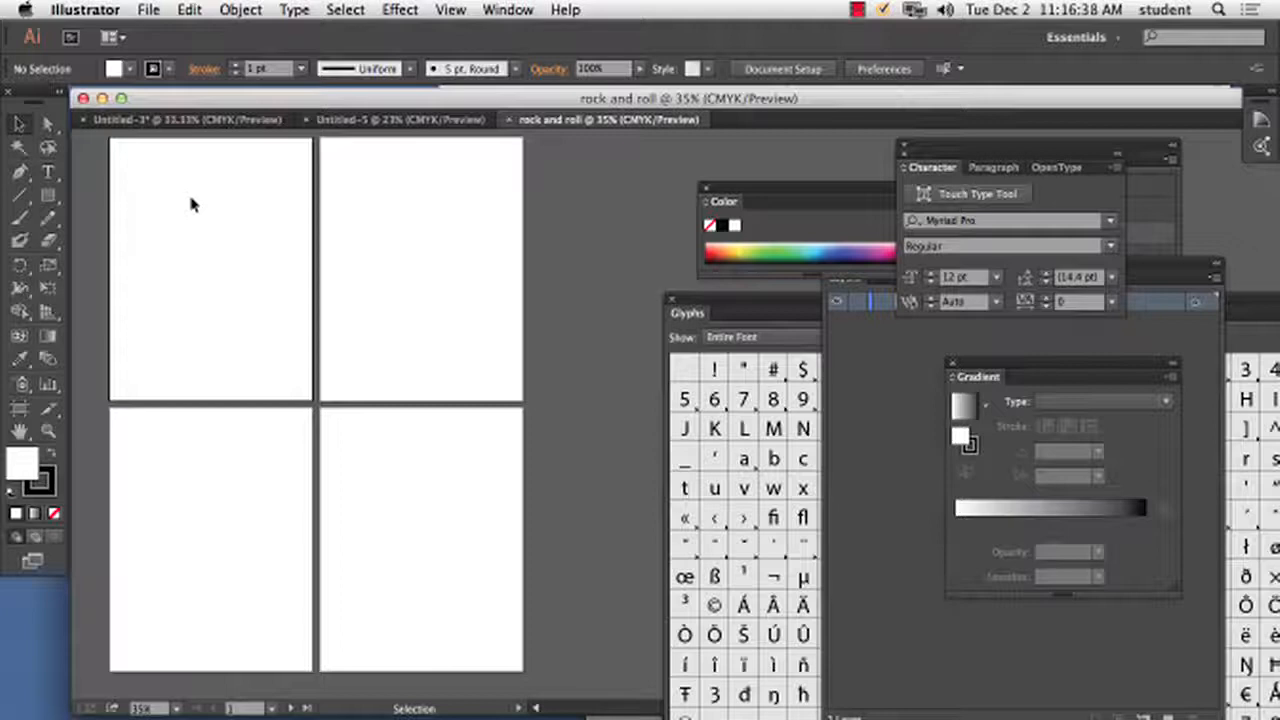
click(50, 198)
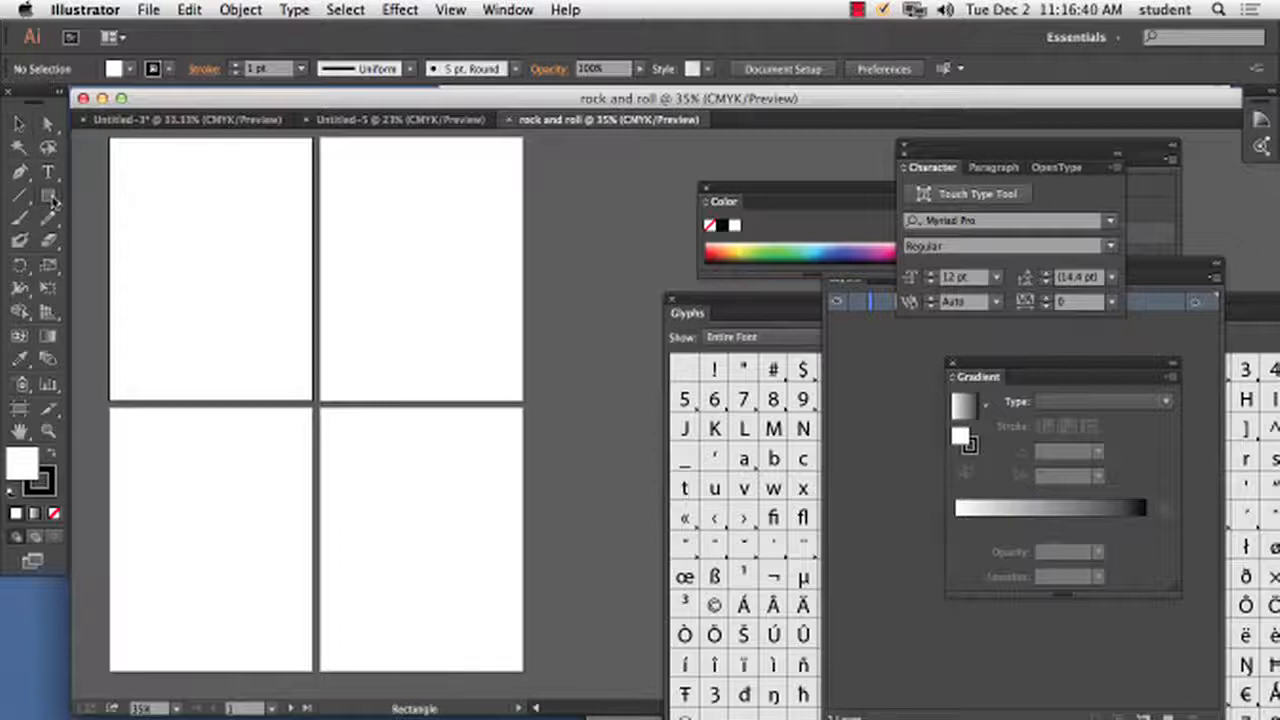
click(147, 10)
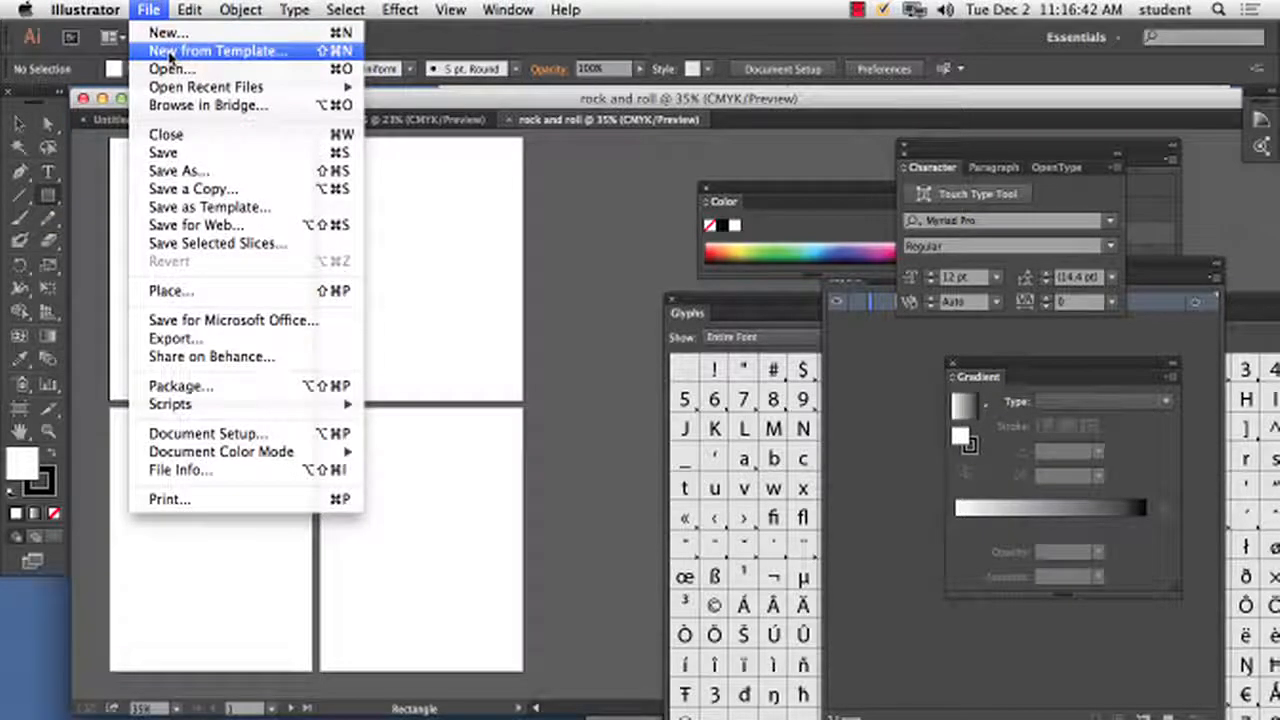
click(158, 9)
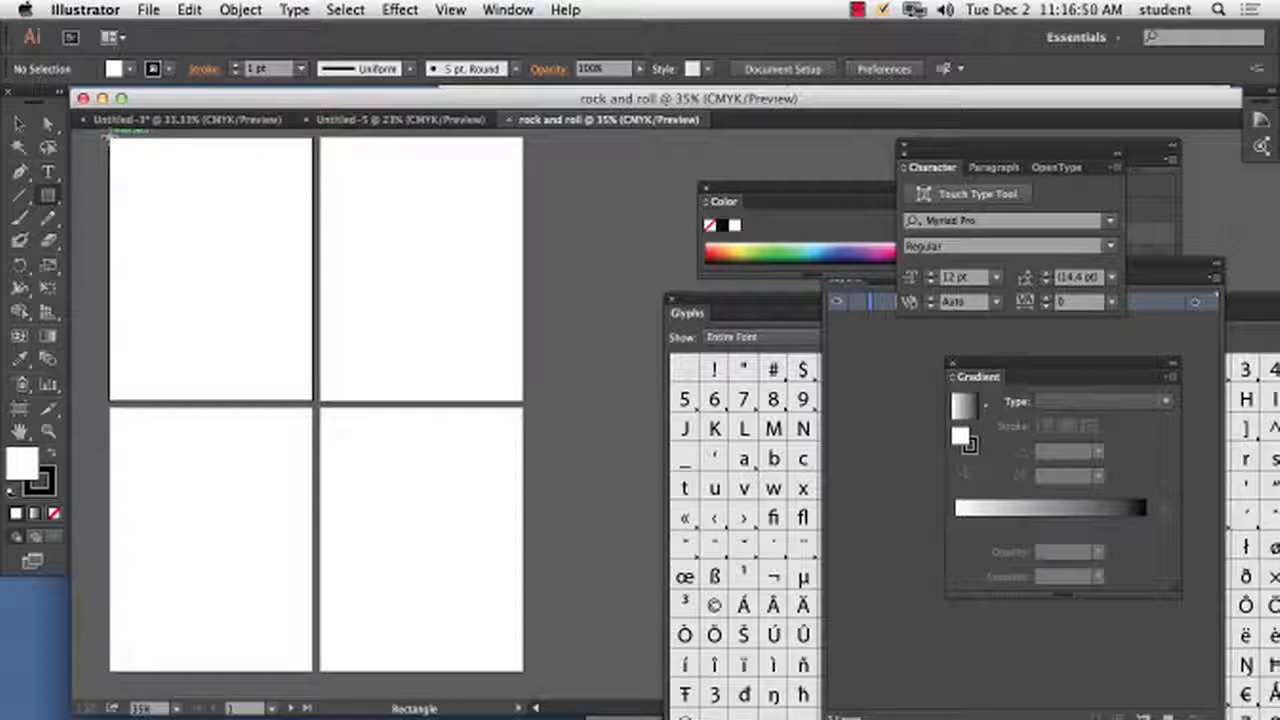
drag(107, 137, 312, 153)
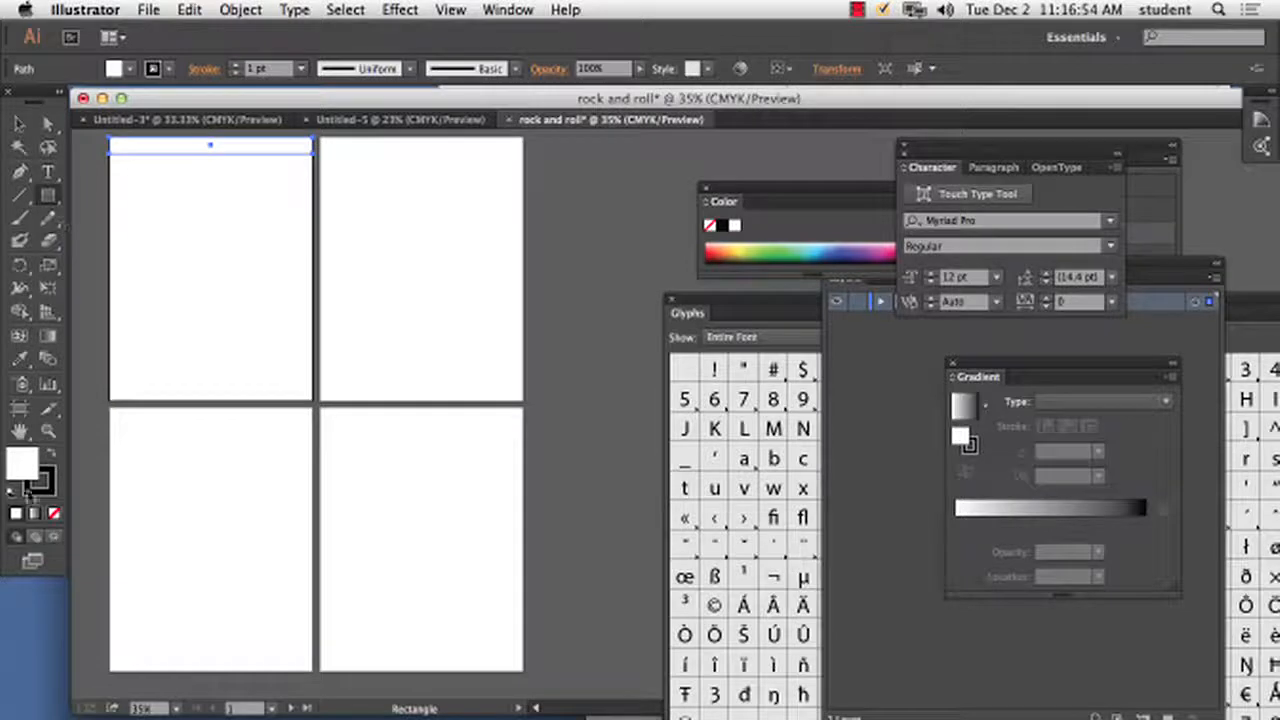
- Fill the thin rectangle with a bright red
double_click(22, 460)
click(926, 142)
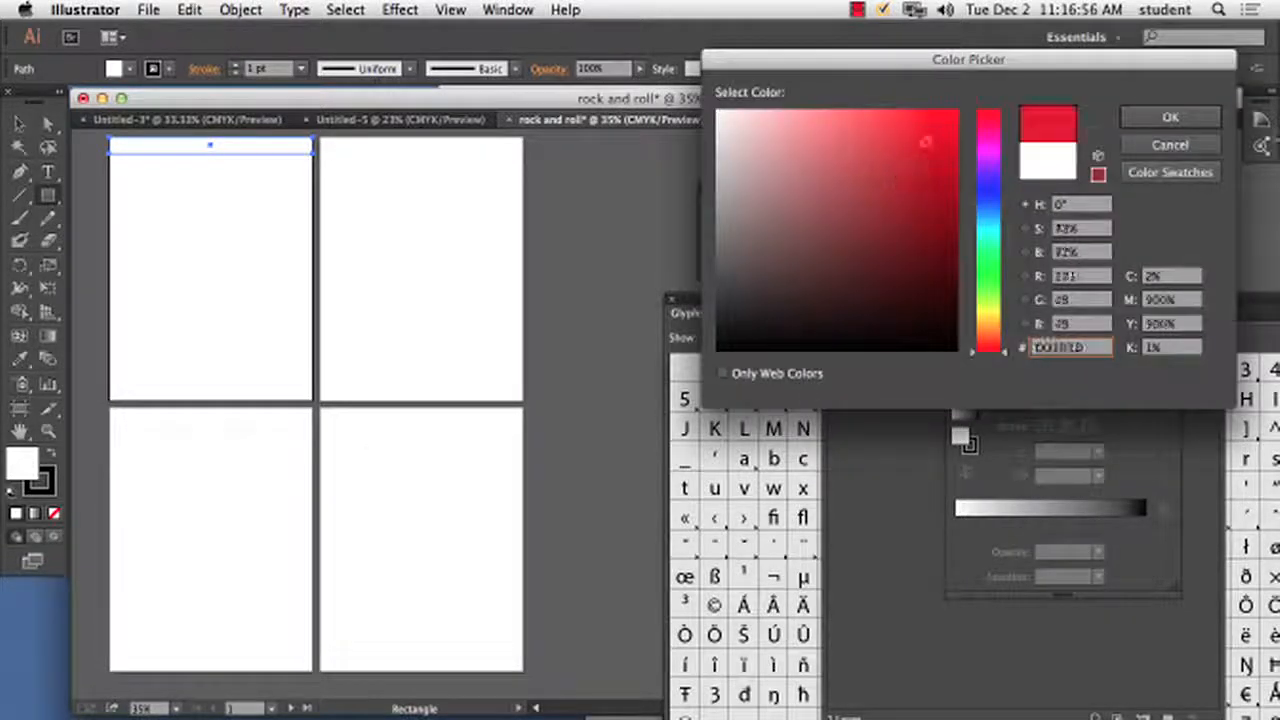
click(1170, 117)
- Place a short 12 pt Myriad Pro point text below the red bar on the first artboard
click(48, 172)
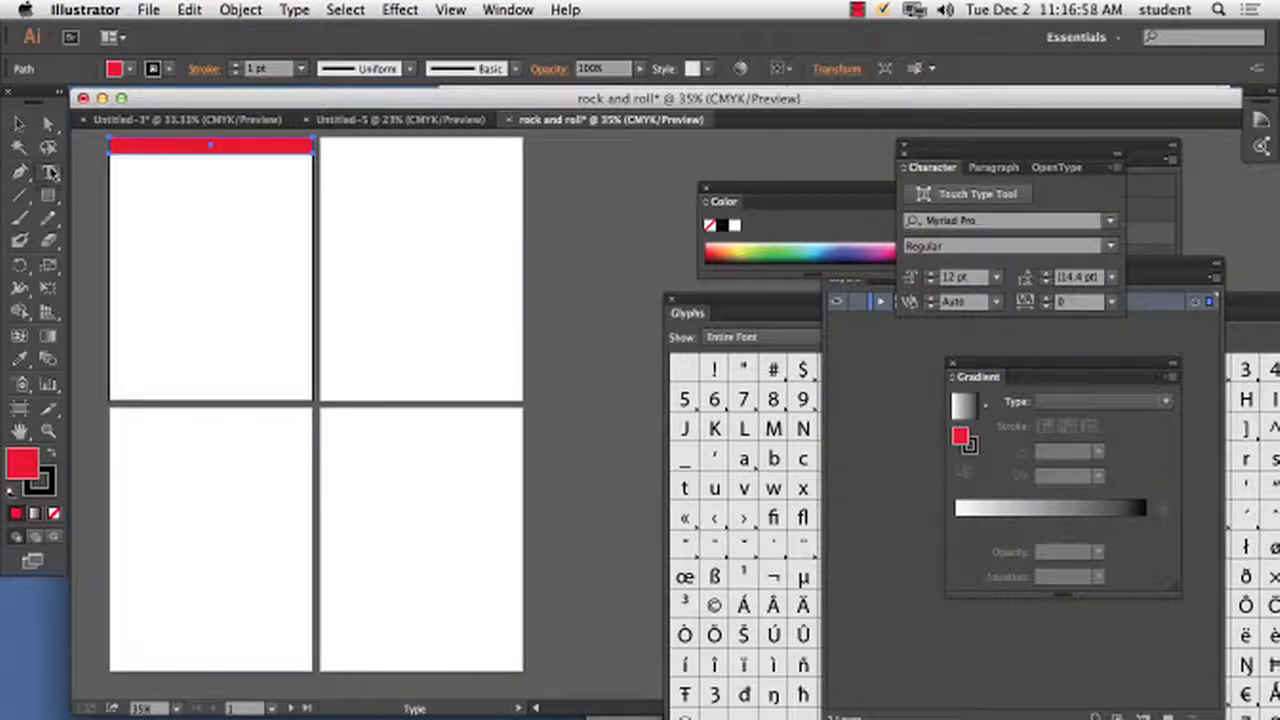
click(140, 195)
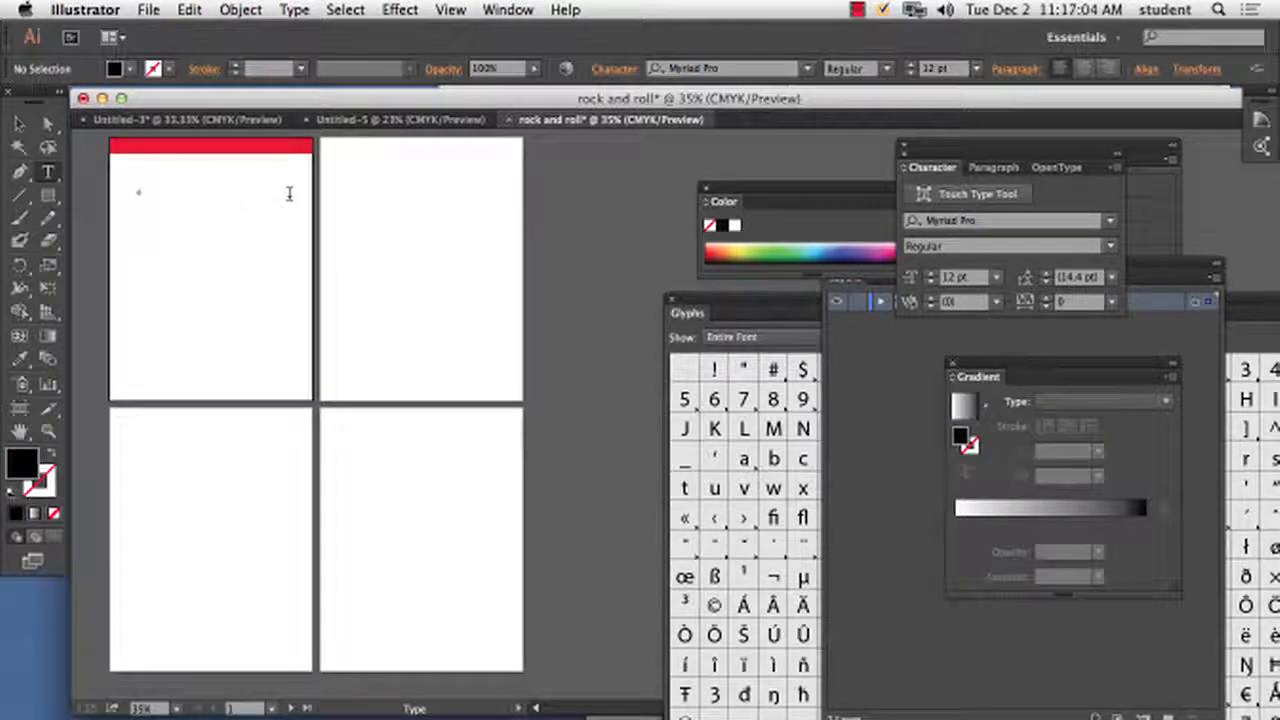
click(20, 125)
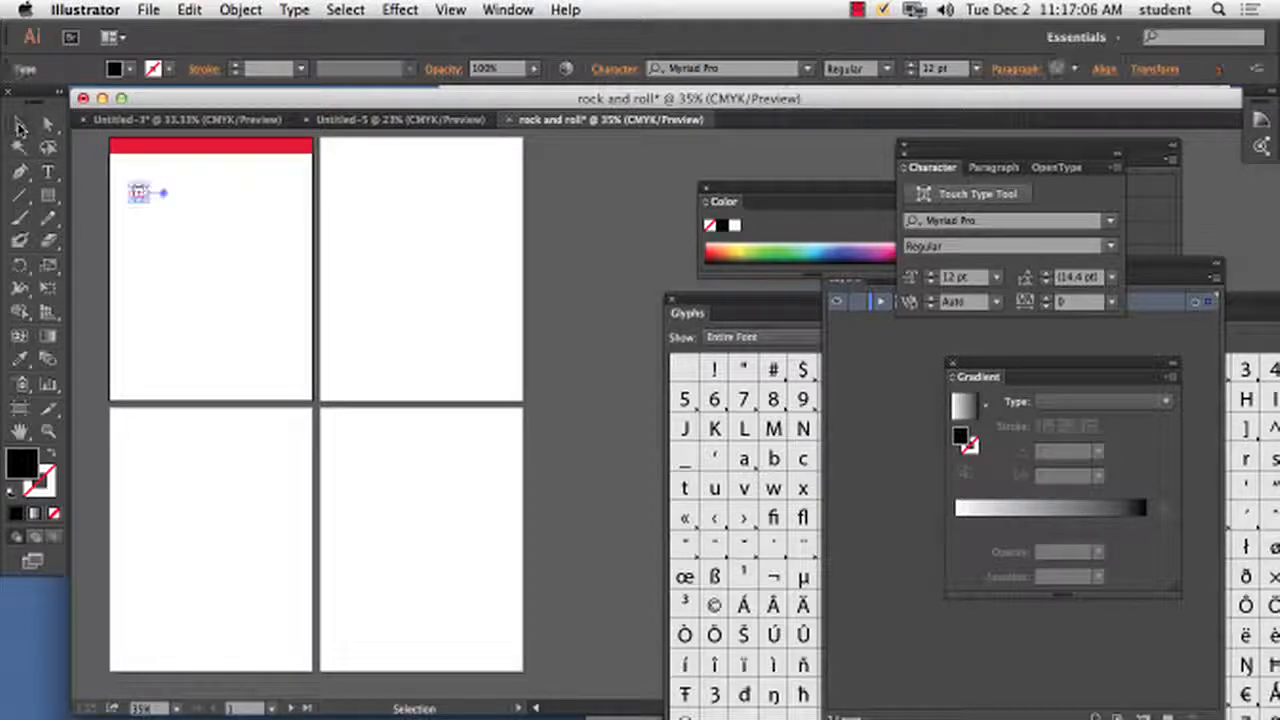
- Add an area text frame reading "I Like Sleeping" below the red bar on the first artboard
key(super+equal)
key(super+equal)
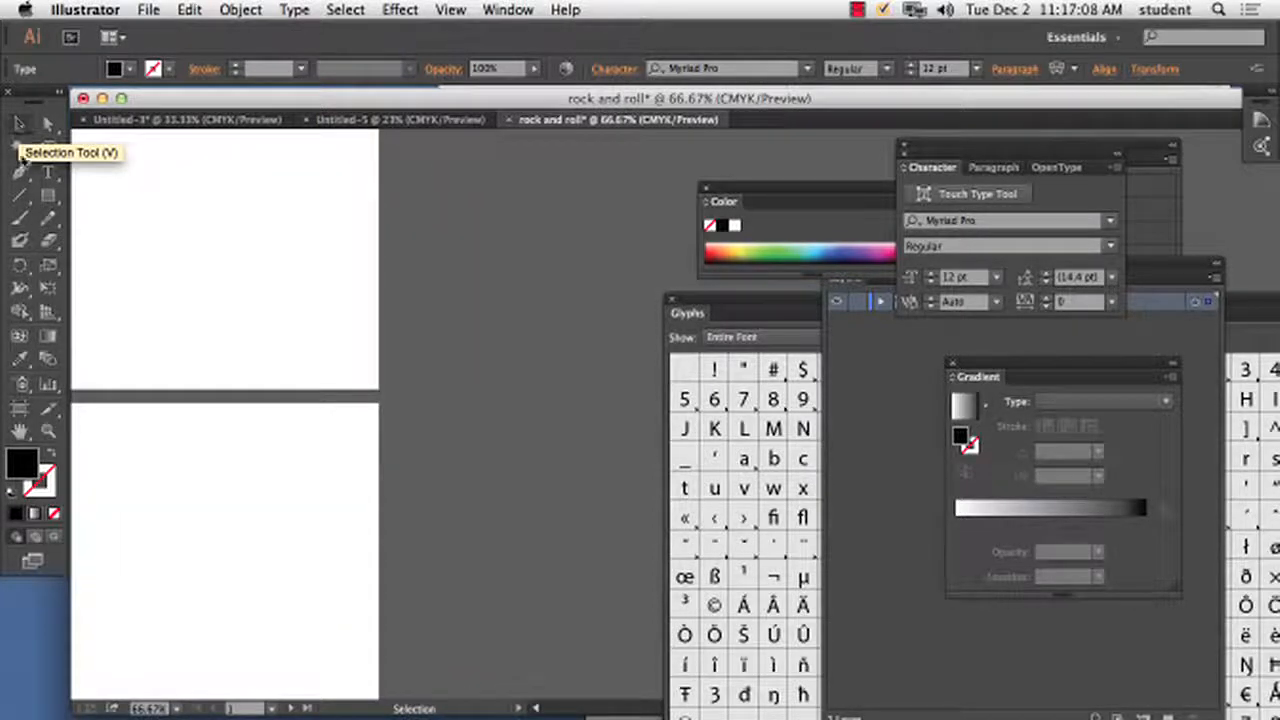
drag(435, 374, 329, 403)
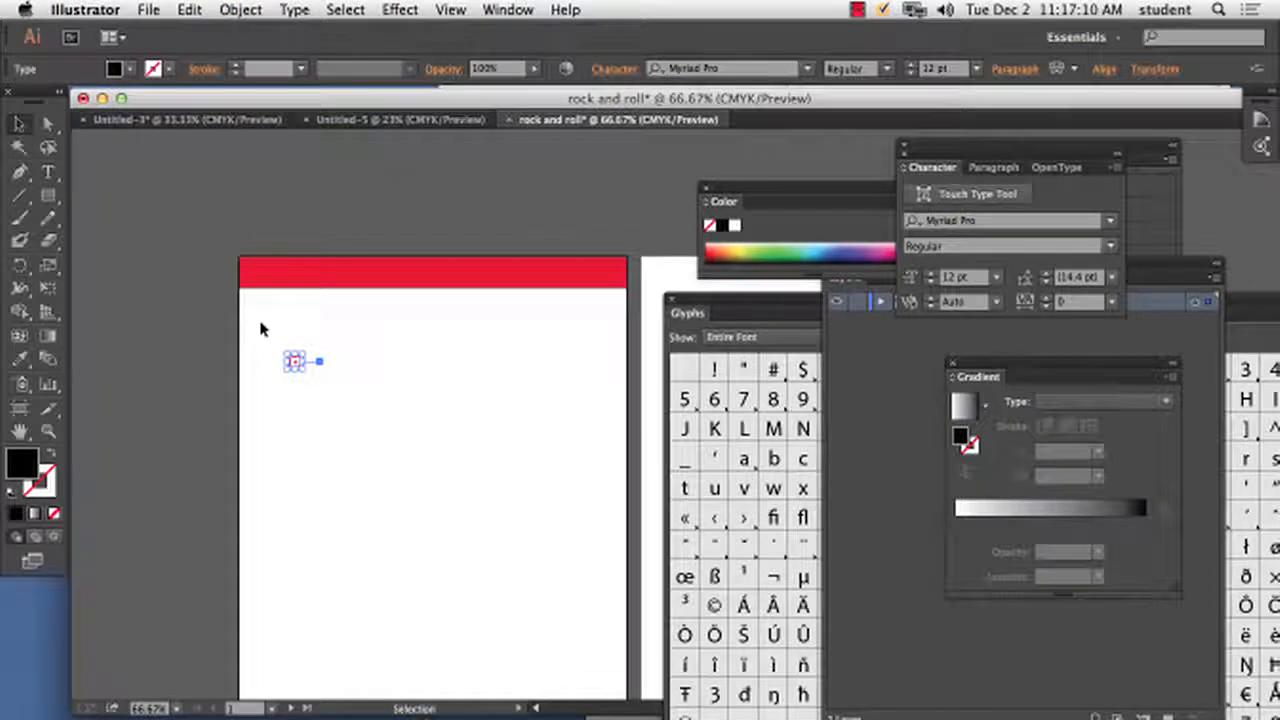
click(279, 348)
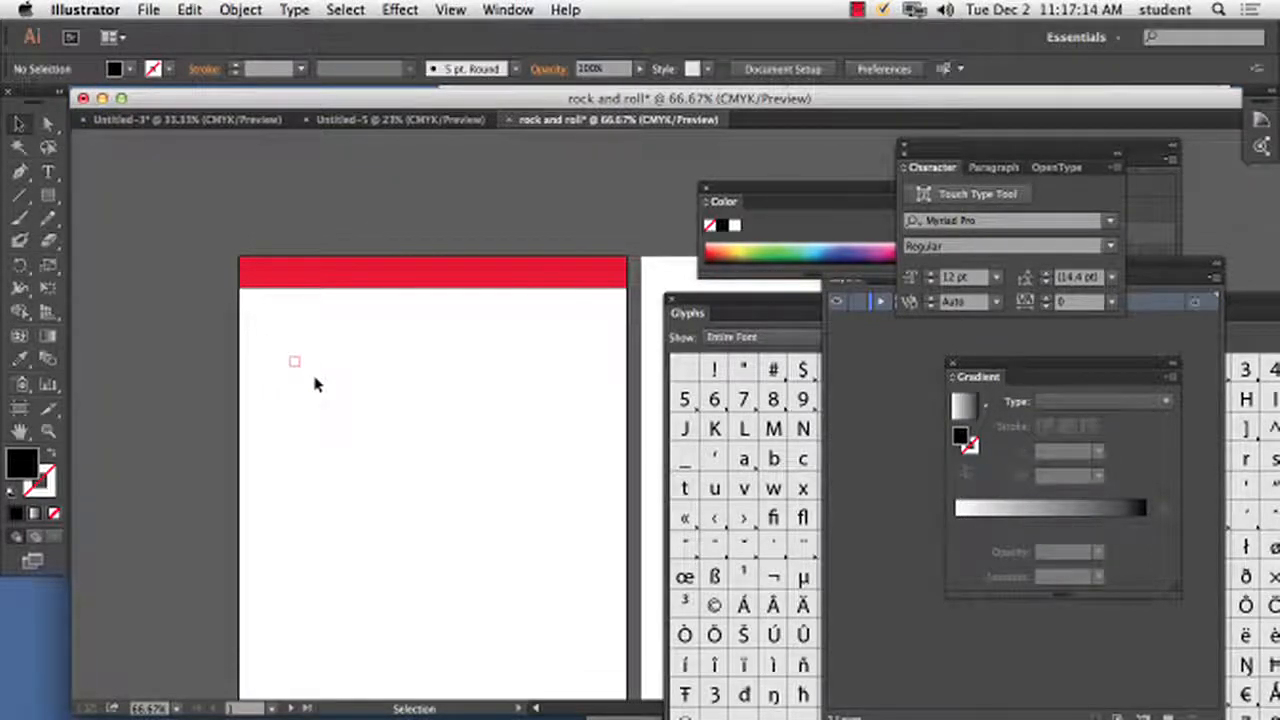
key(t)
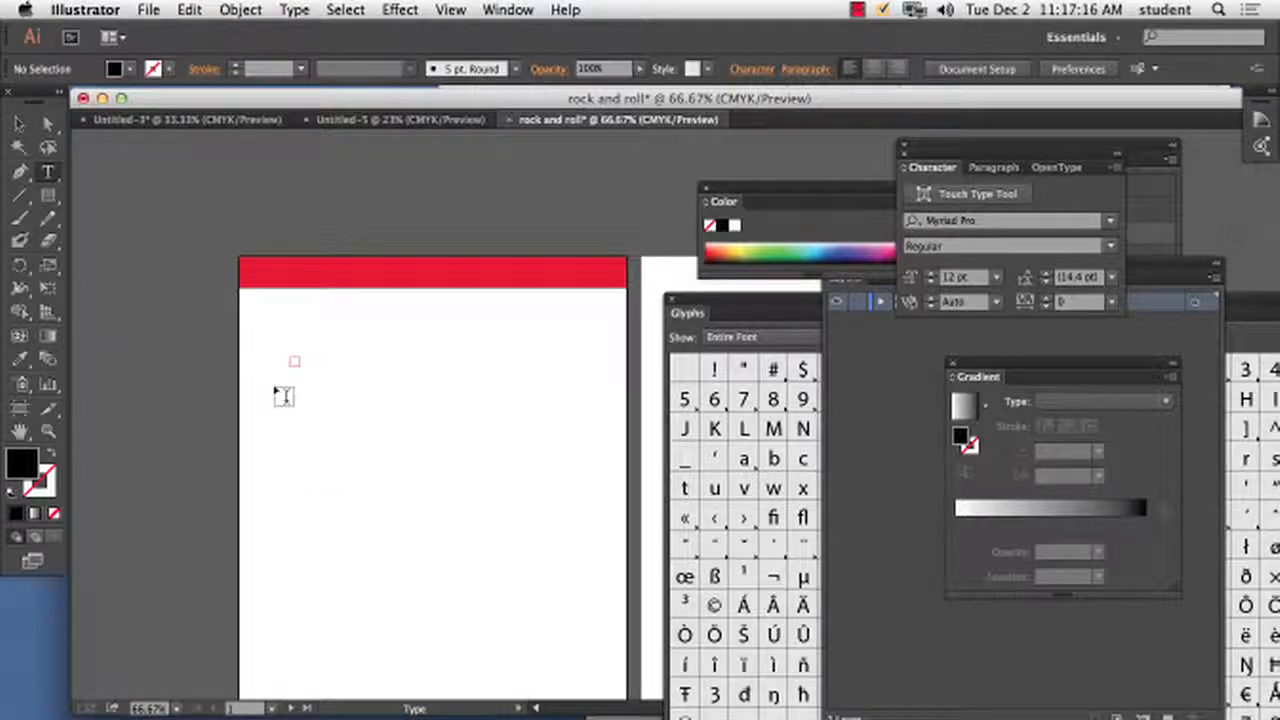
drag(276, 389, 507, 430)
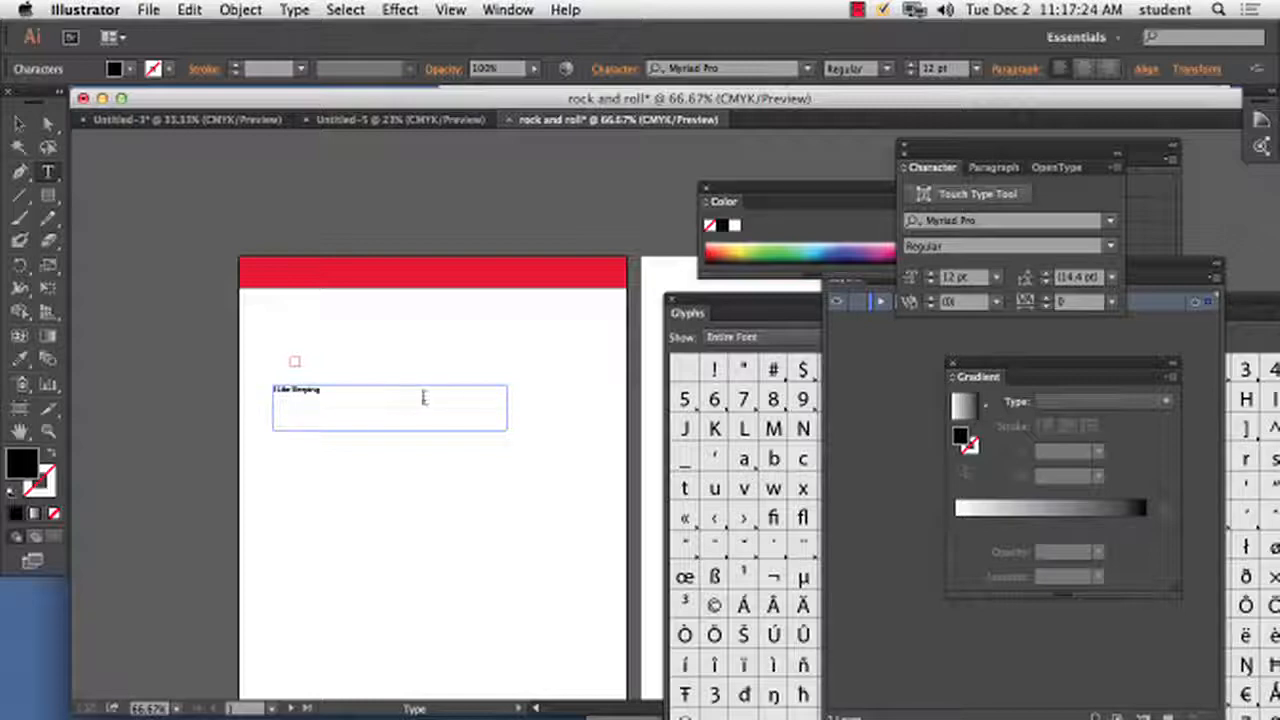
- Fill the "I Like Sleeping" text with white
drag(343, 389, 220, 391)
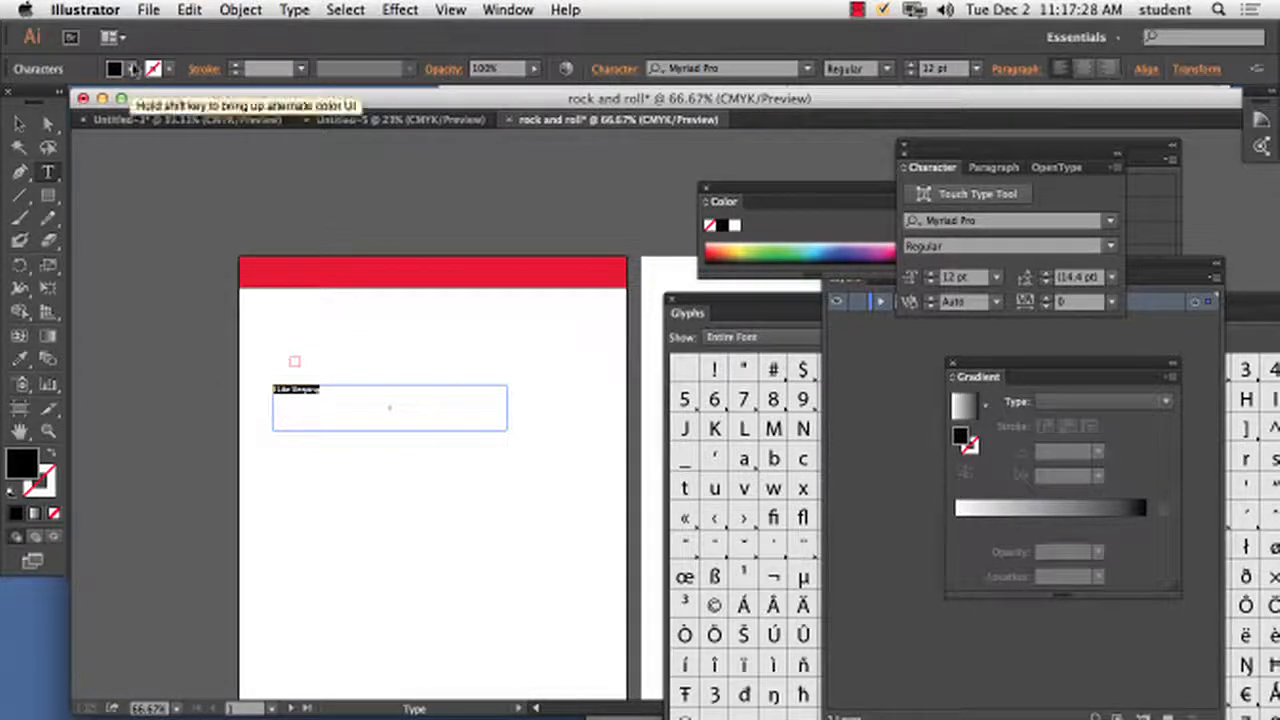
click(131, 69)
click(155, 158)
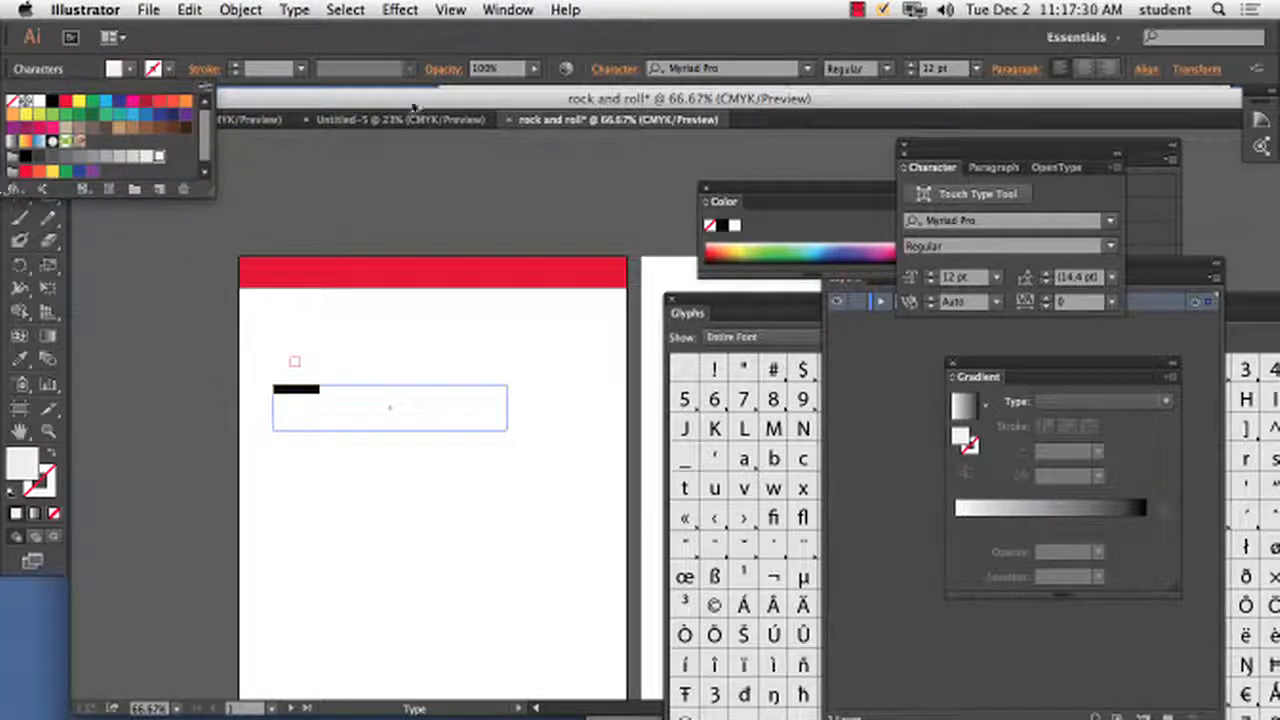
- Shrink the "I Like Sleeping" text frame and set its font size to 36 pt
click(15, 122)
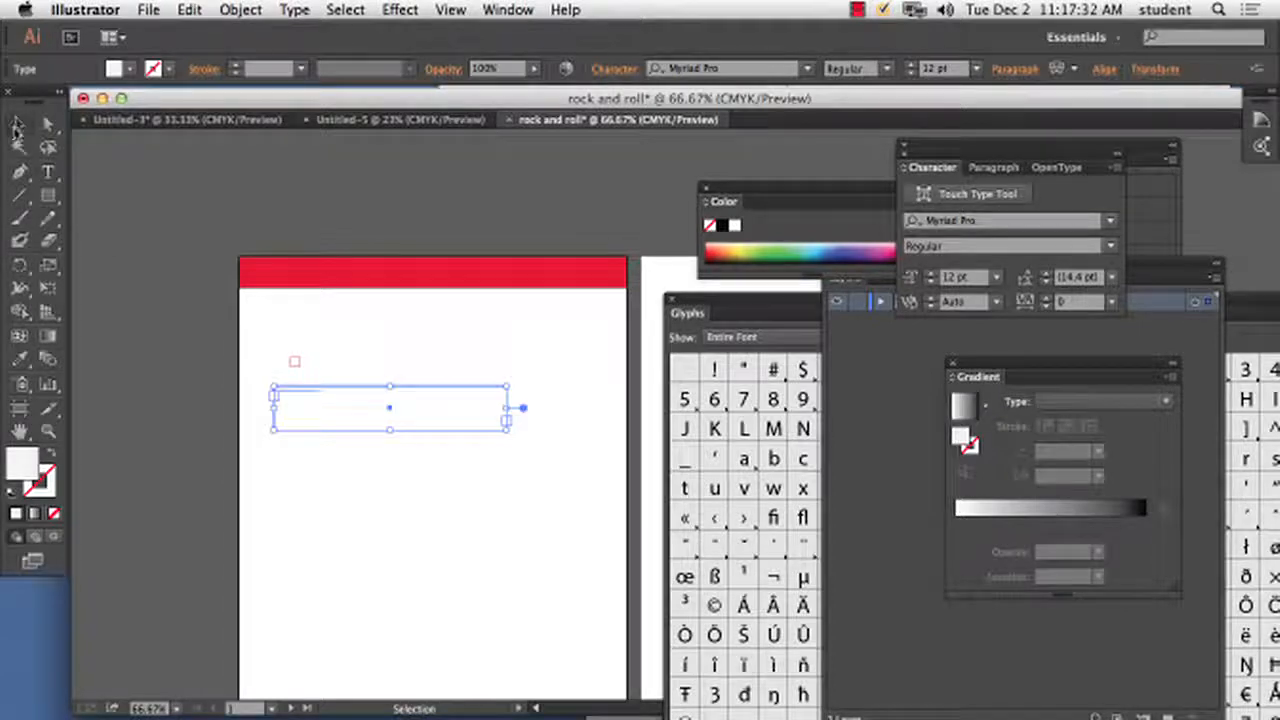
drag(507, 428, 405, 404)
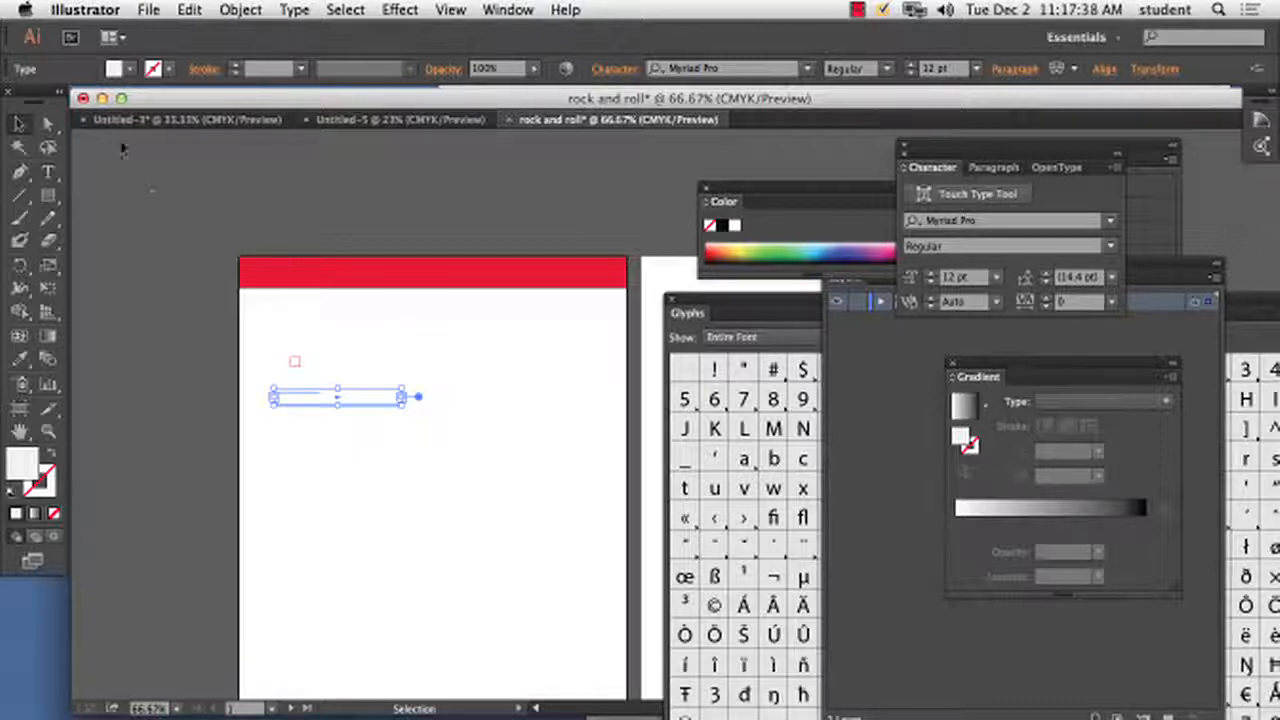
click(977, 69)
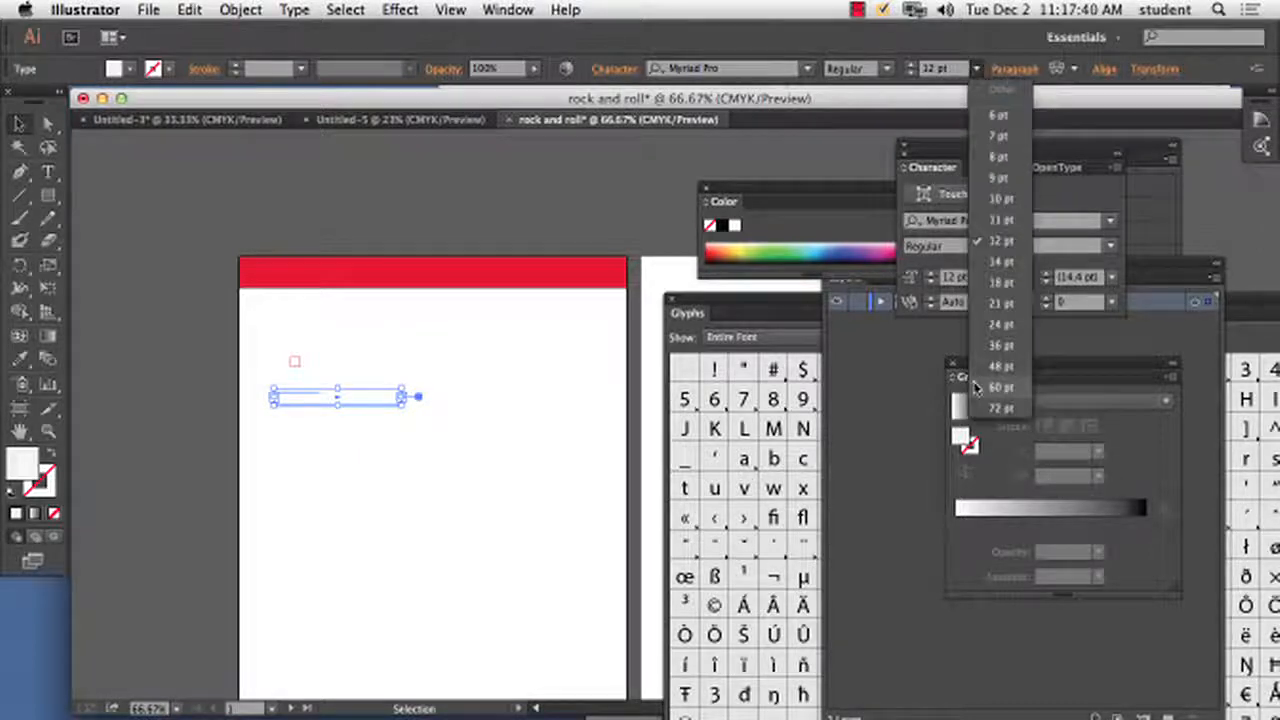
click(995, 345)
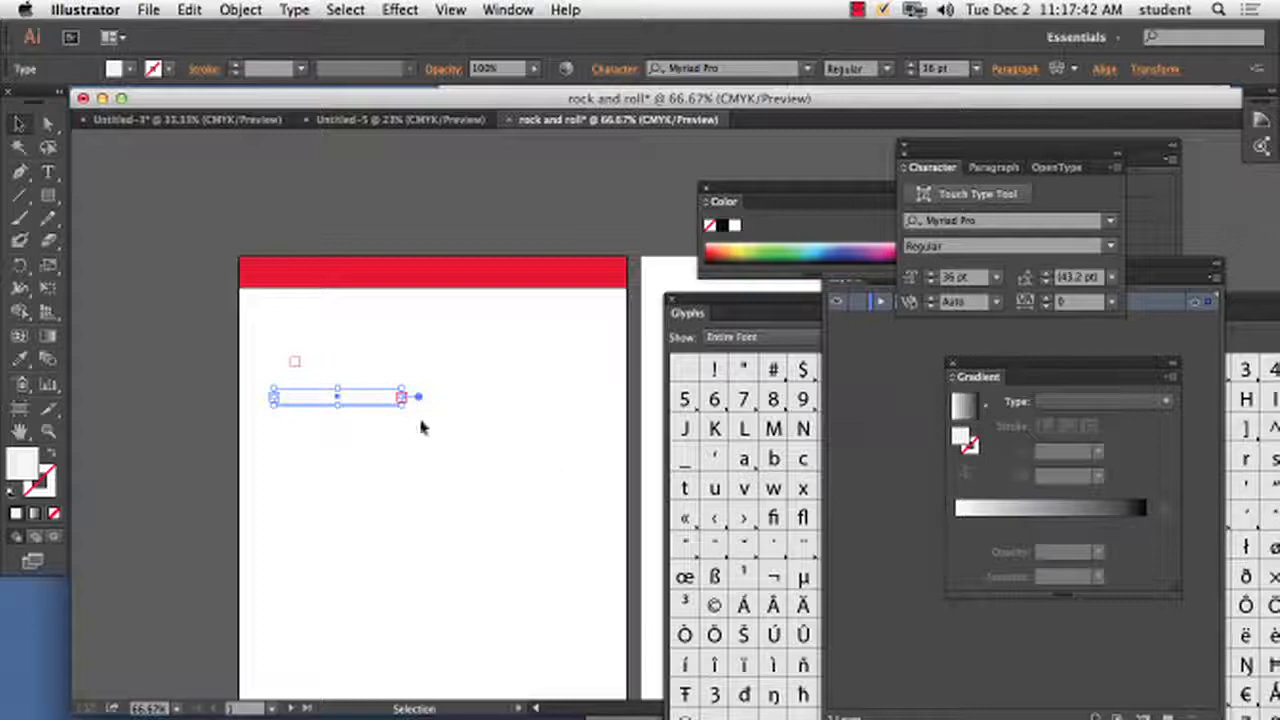
- Enlarge the title's frame to fit its text and position the title at the left end of the red bar
mouse_move(402, 403)
mouse_down()
mouse_move(468, 418)
mouse_move(438, 416)
mouse_up()
drag(321, 390, 273, 288)
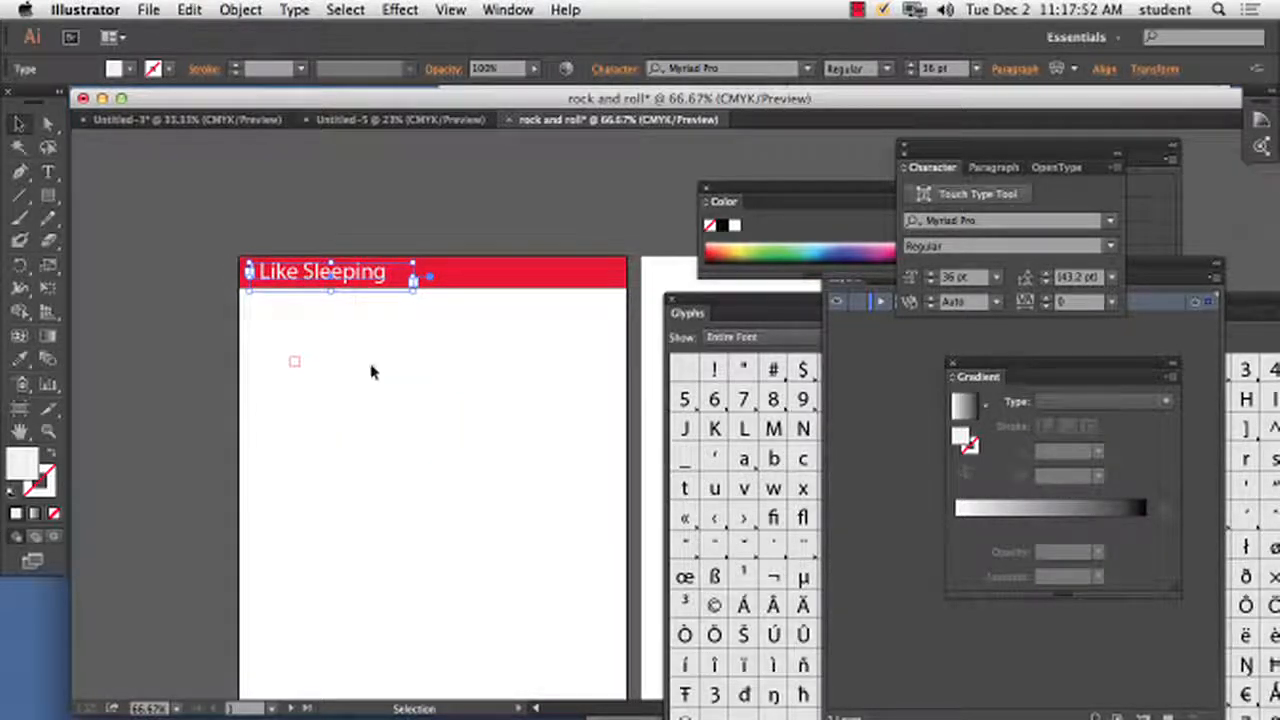
click(272, 364)
- Add point text with the author's full name and 2014 in the lower-left corner of the first artboard
scroll(445, 458, down, 10)
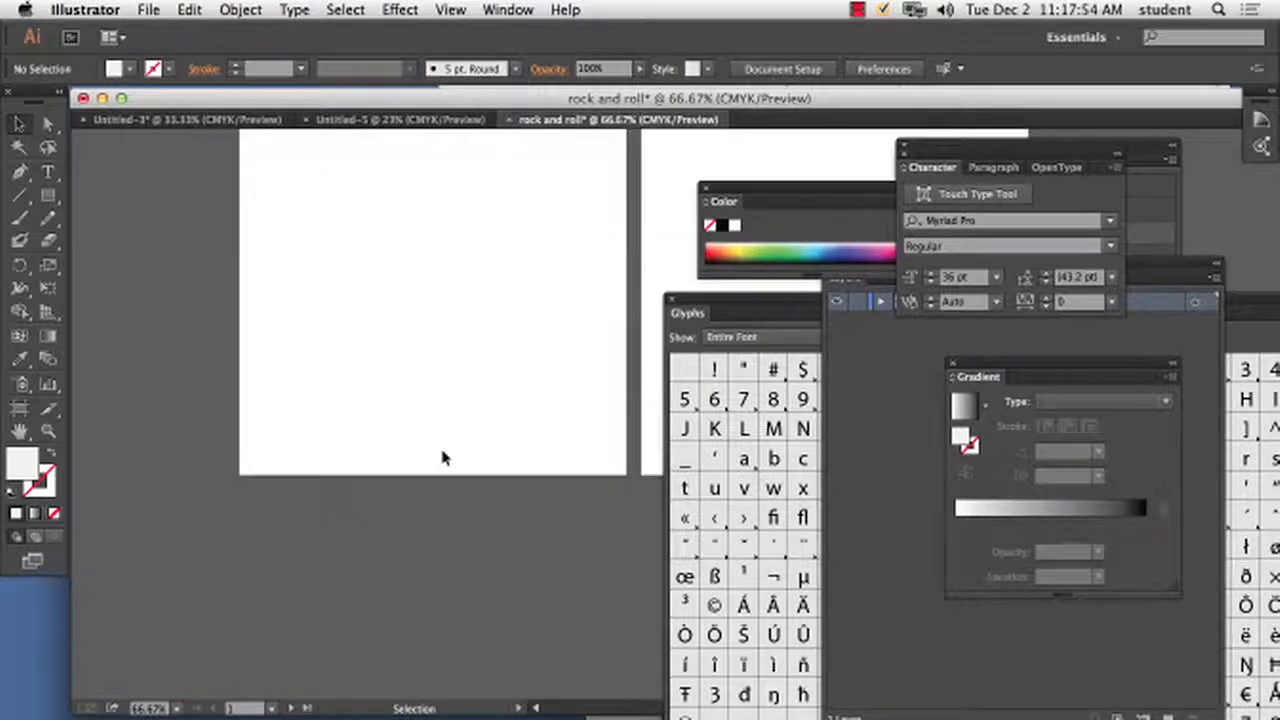
scroll(445, 458, up, 14)
scroll(445, 458, down, 7)
scroll(445, 458, up, 3)
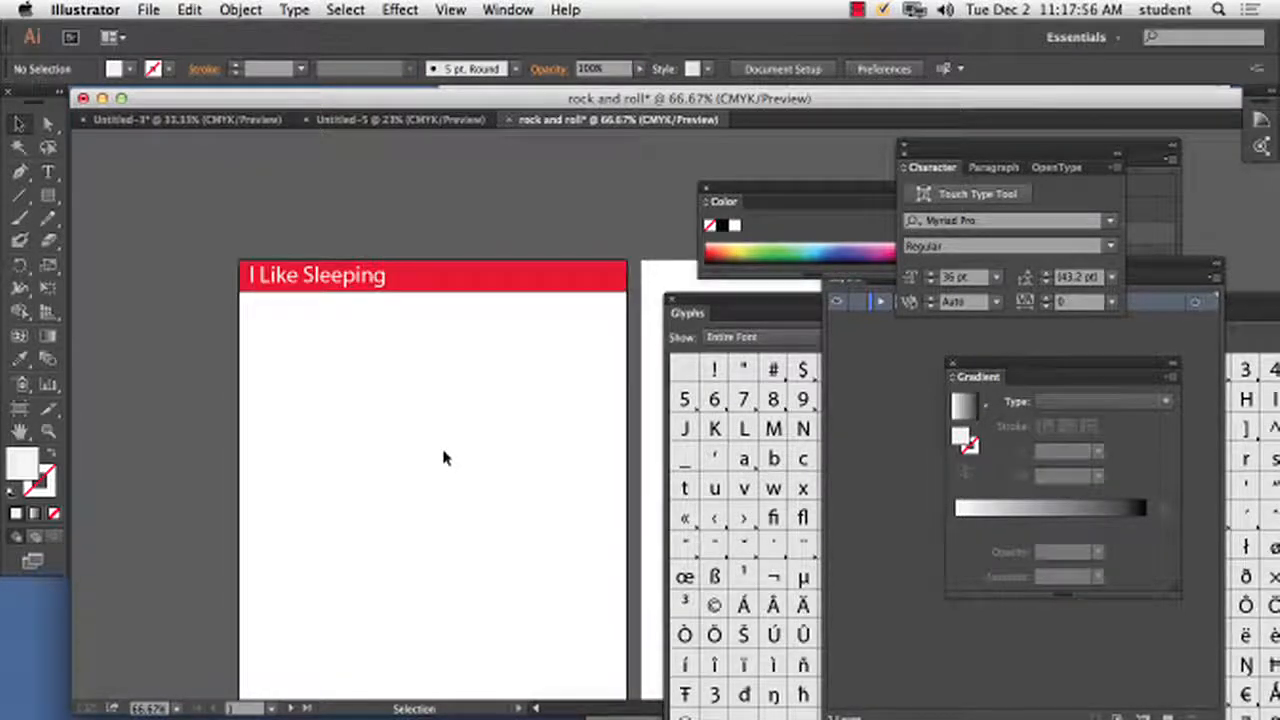
key(space)
drag(457, 349, 389, 306)
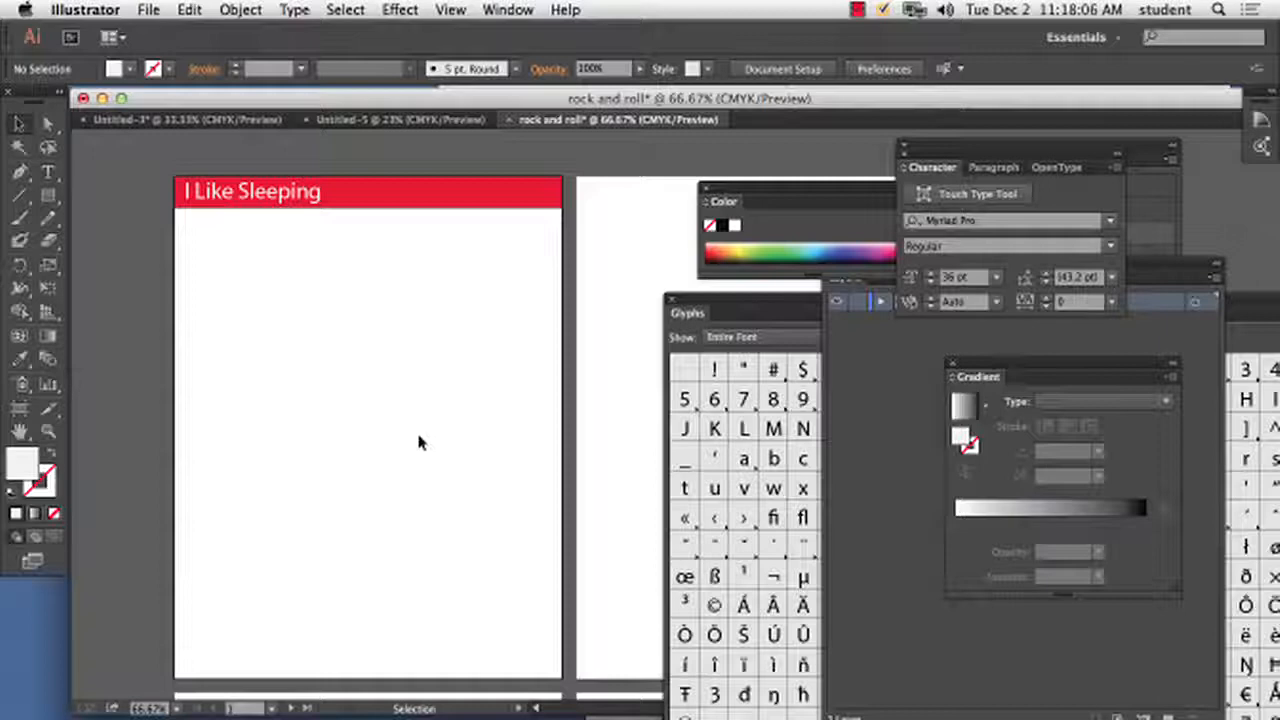
click(47, 171)
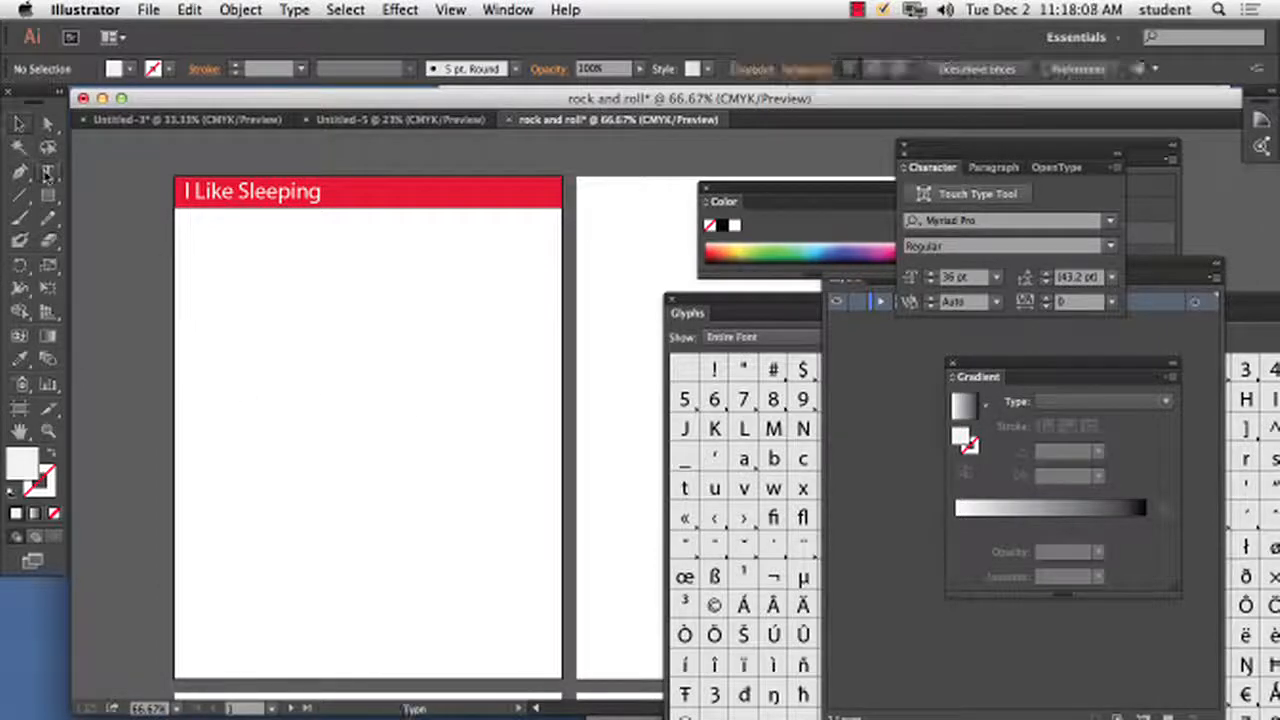
click(196, 662)
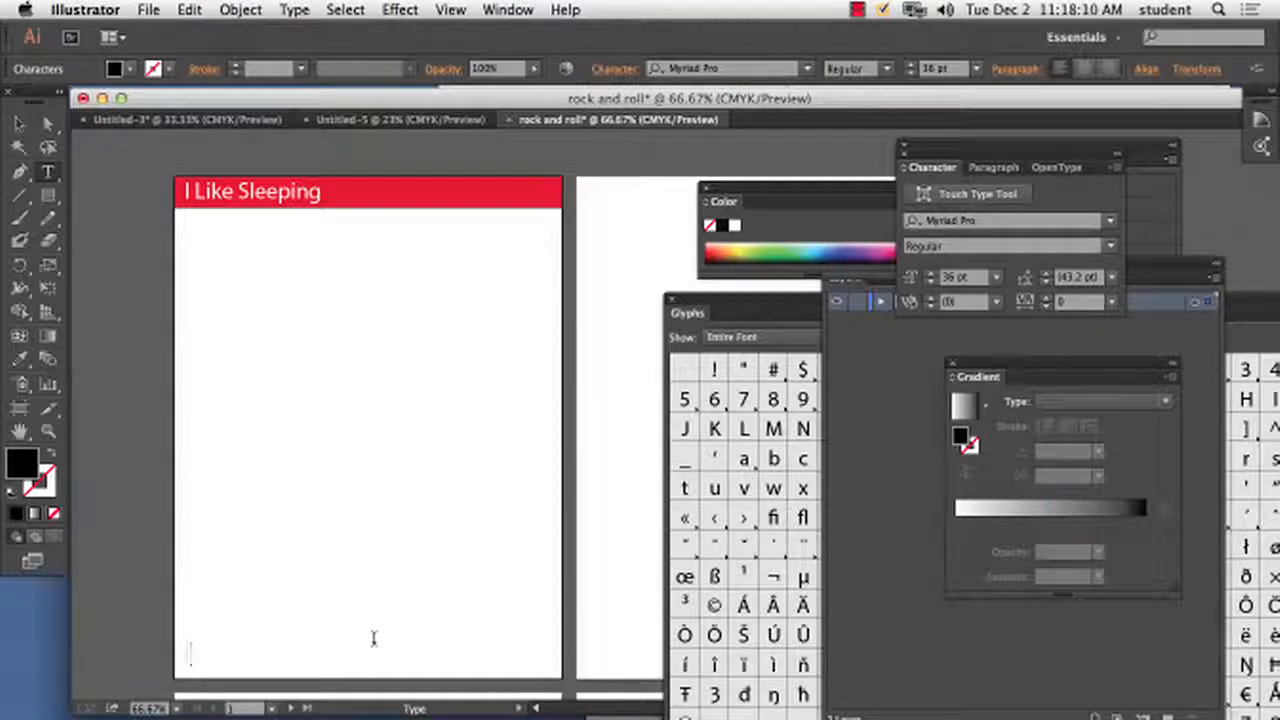
text(Jeff Ras)
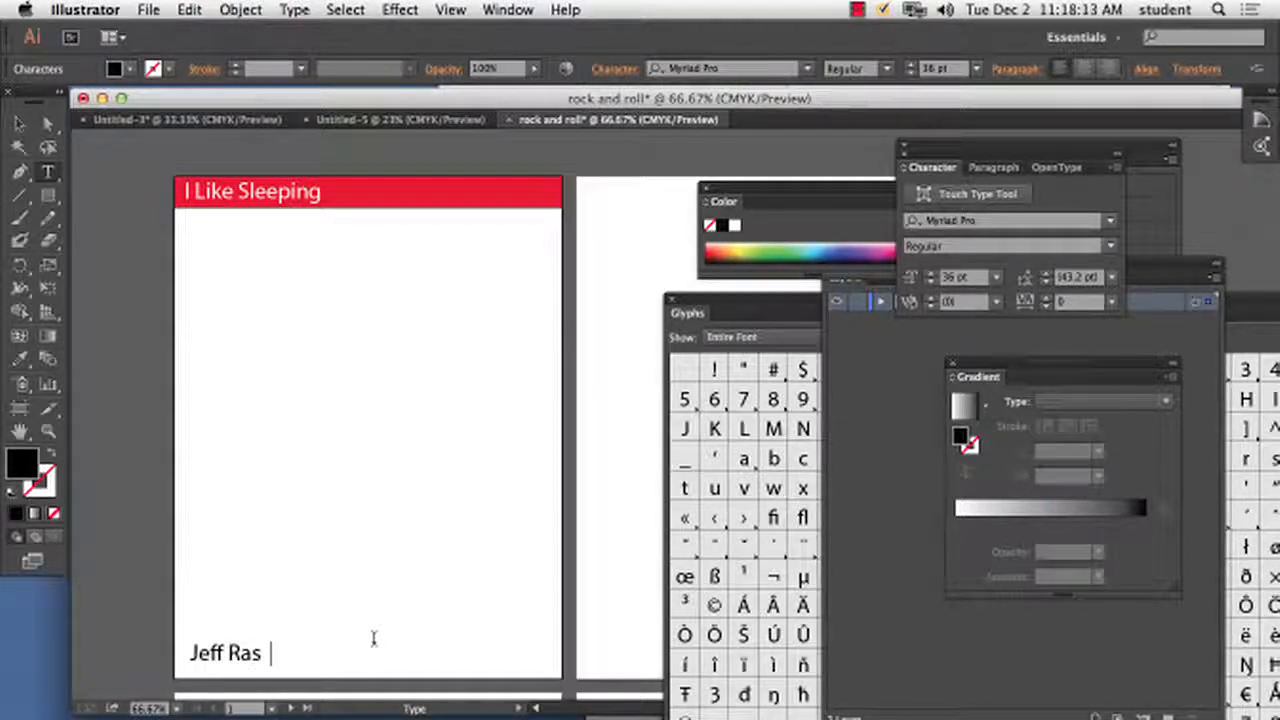
key(BackSpace)
text(cov 2014)
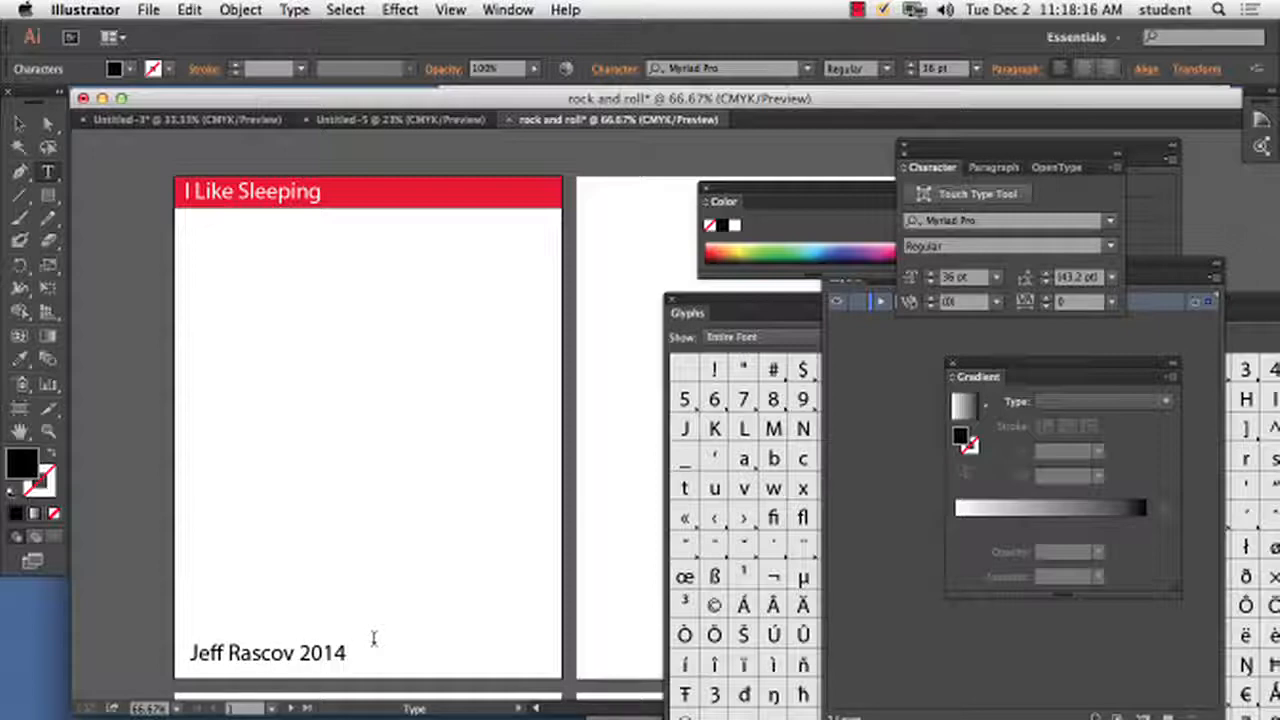
- Insert the © glyph followed by a space at the start of the author's name line
drag(346, 652, 188, 652)
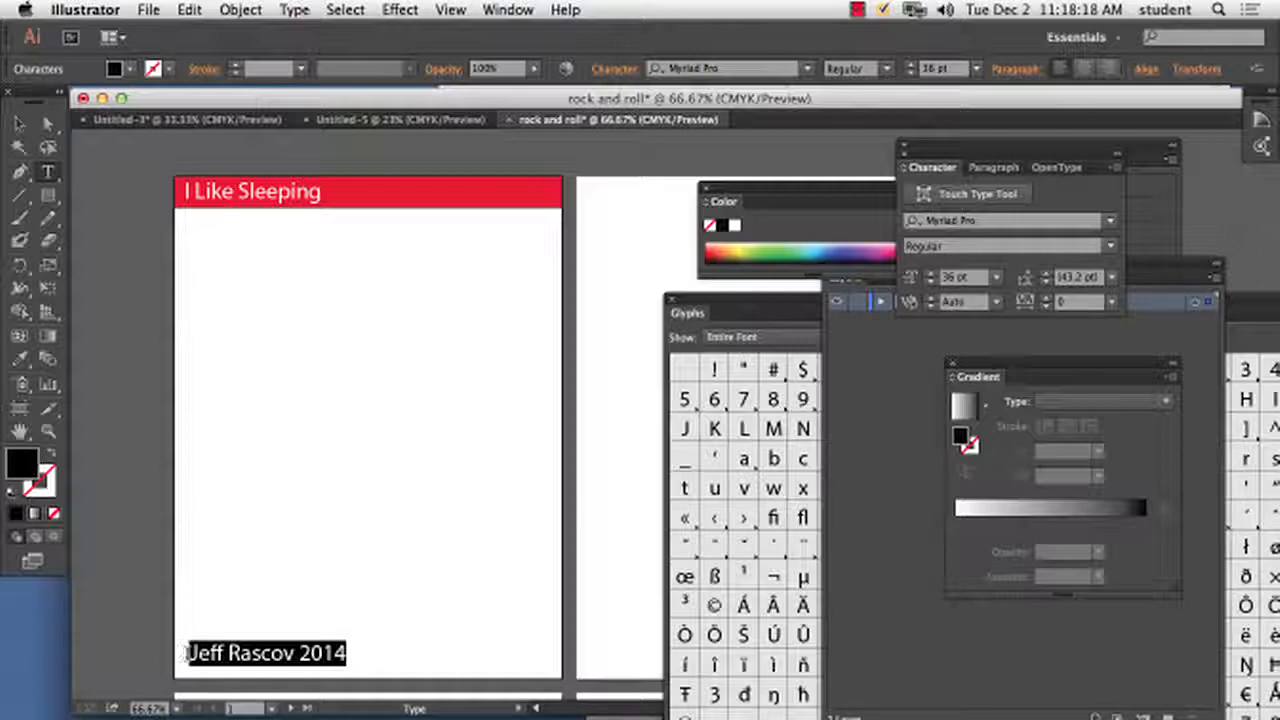
click(190, 652)
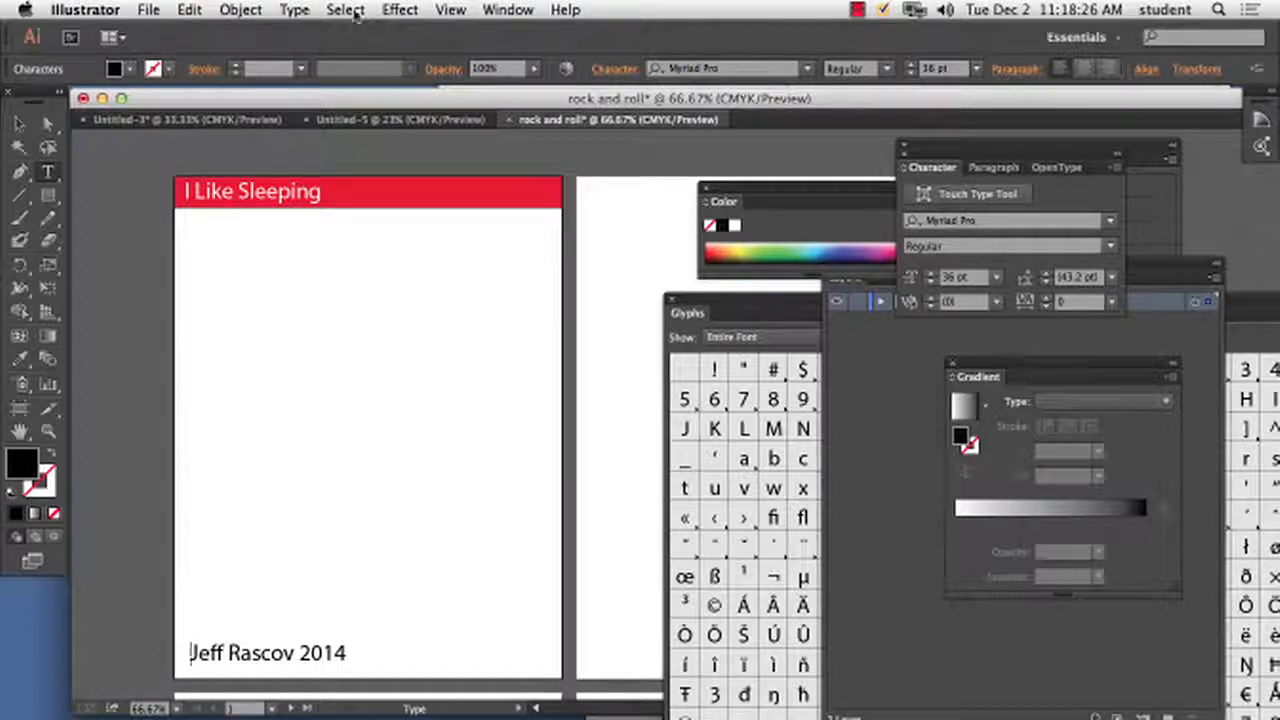
click(298, 10)
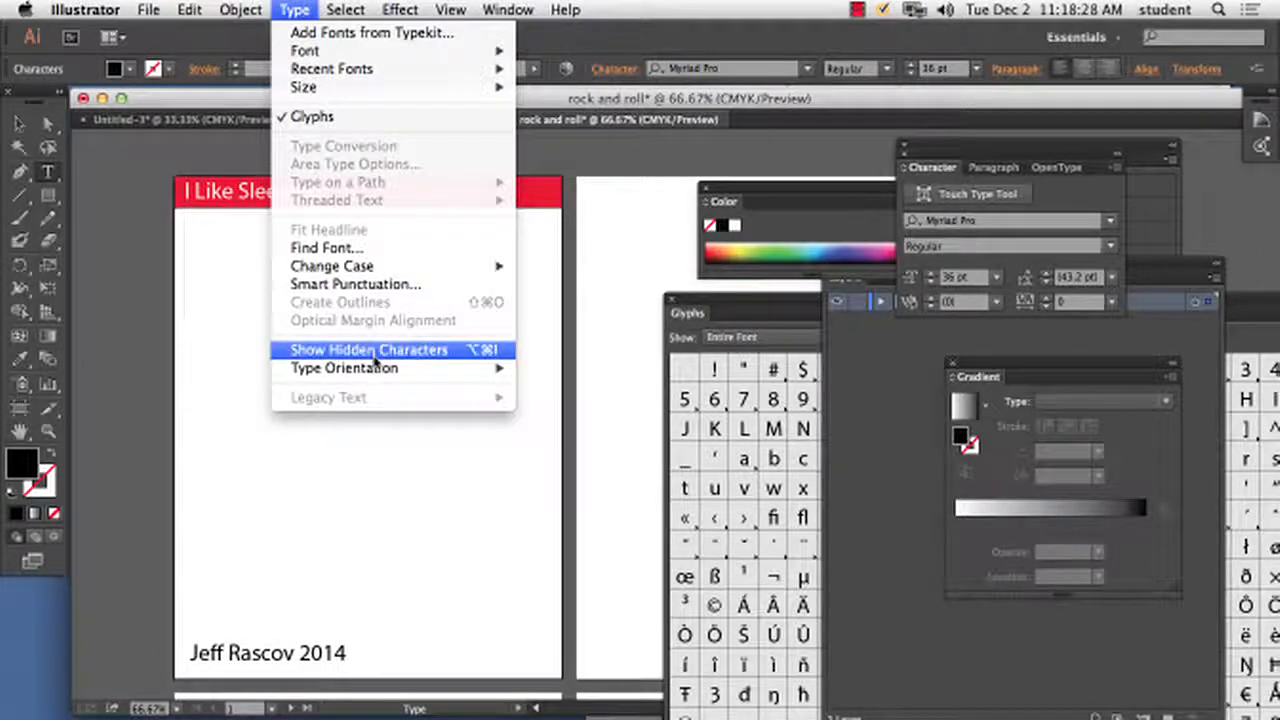
click(287, 9)
drag(810, 318, 728, 183)
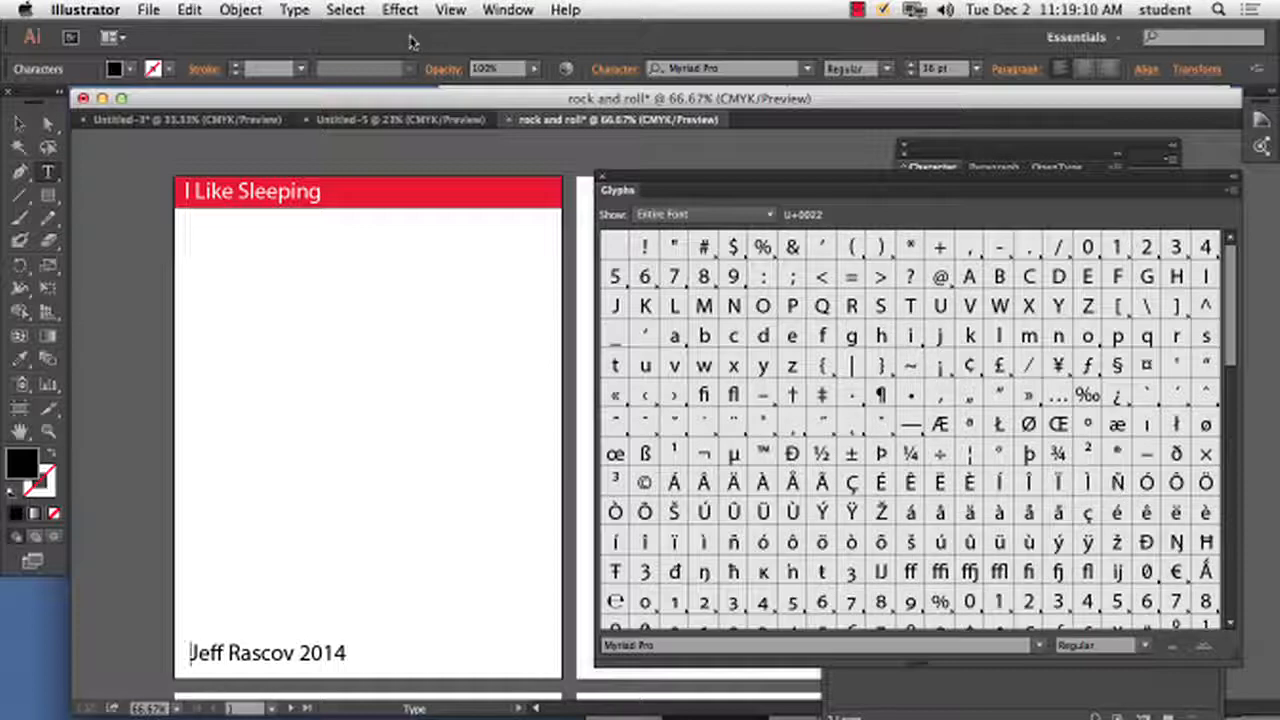
click(306, 8)
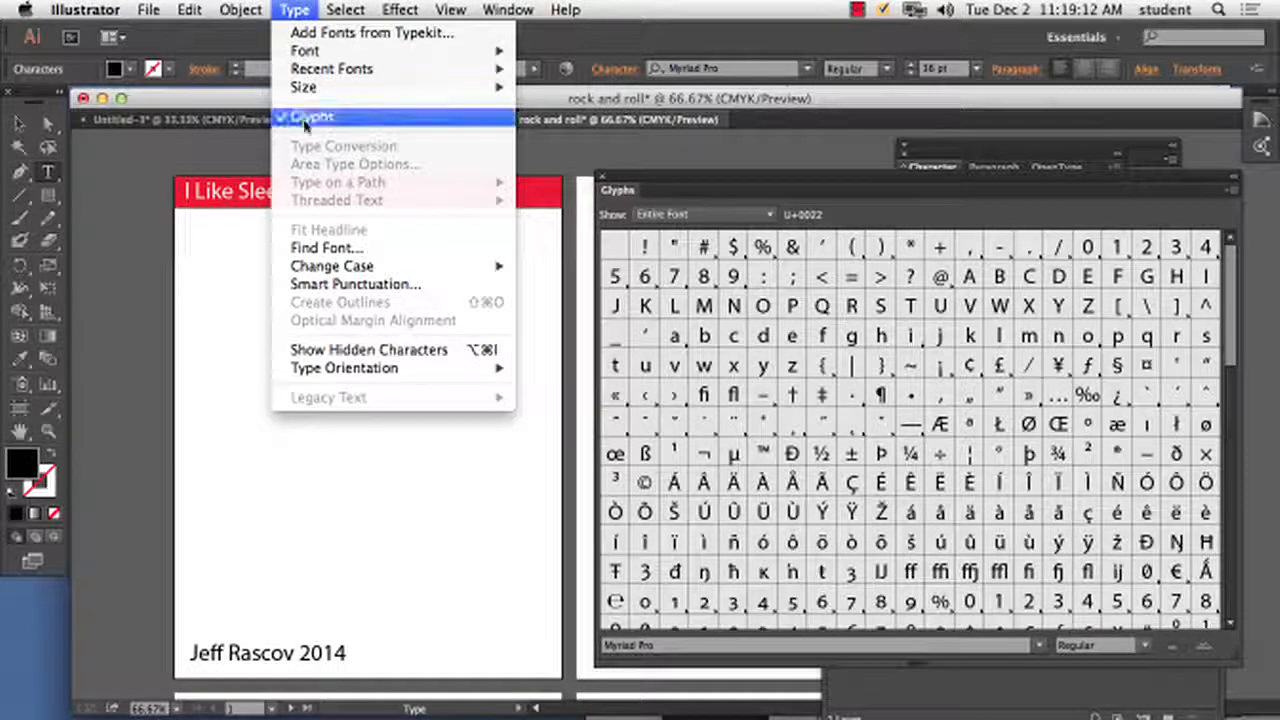
click(940, 170)
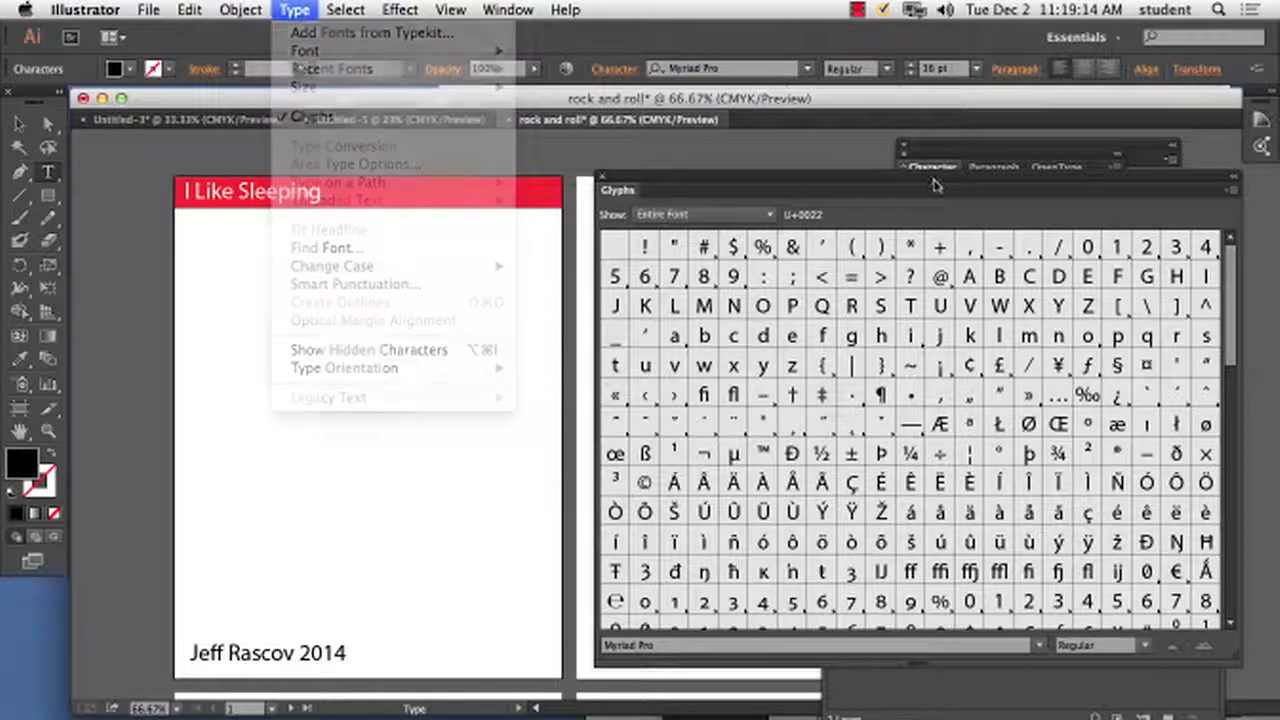
drag(903, 177, 882, 160)
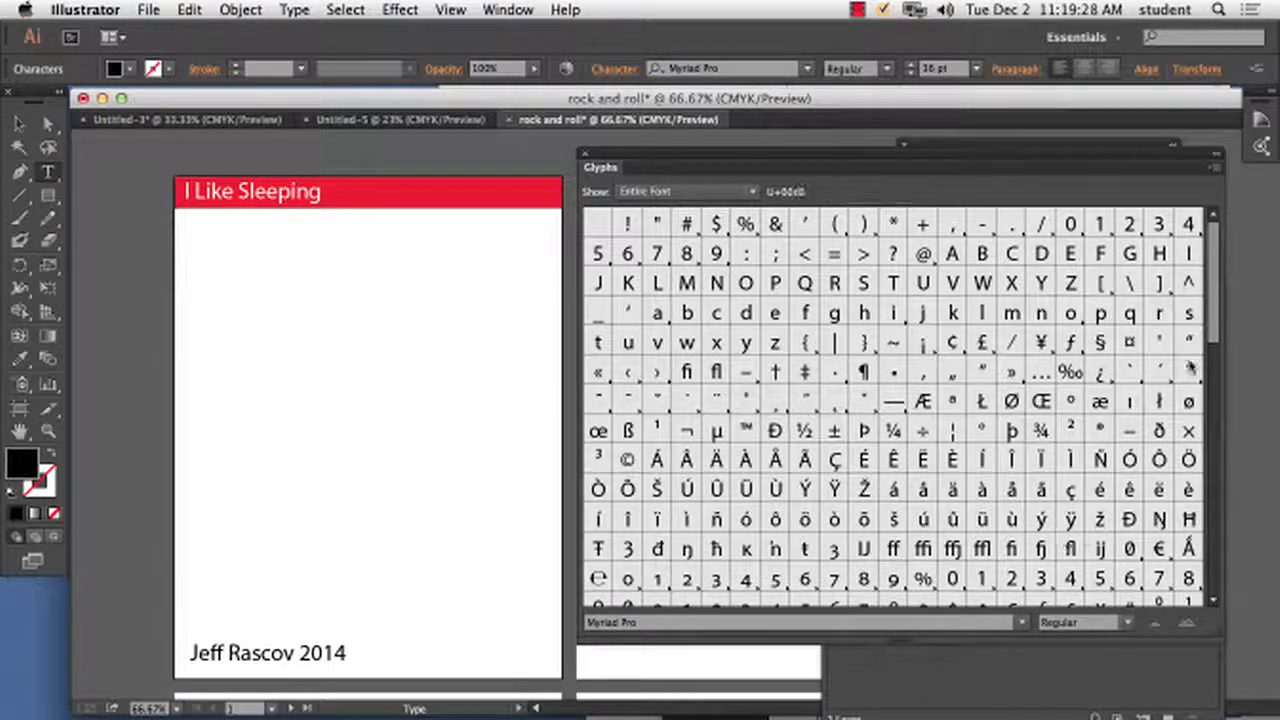
drag(1218, 305, 1254, 229)
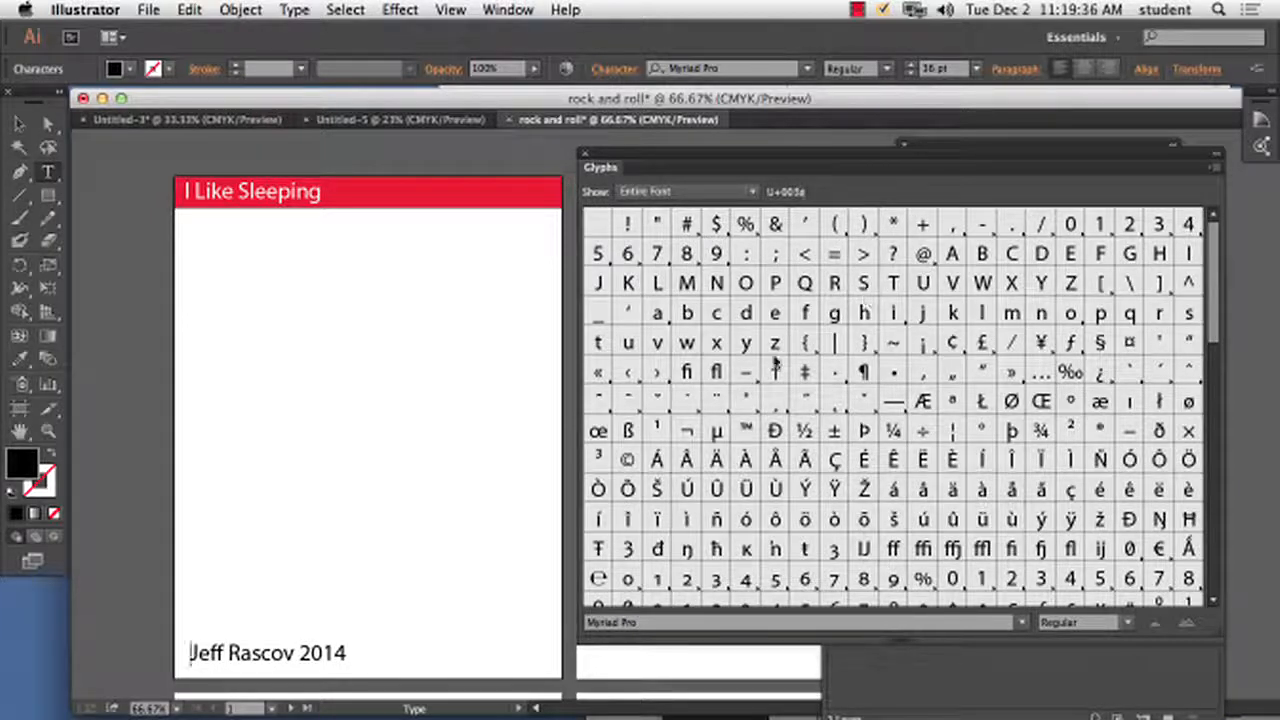
double_click(627, 461)
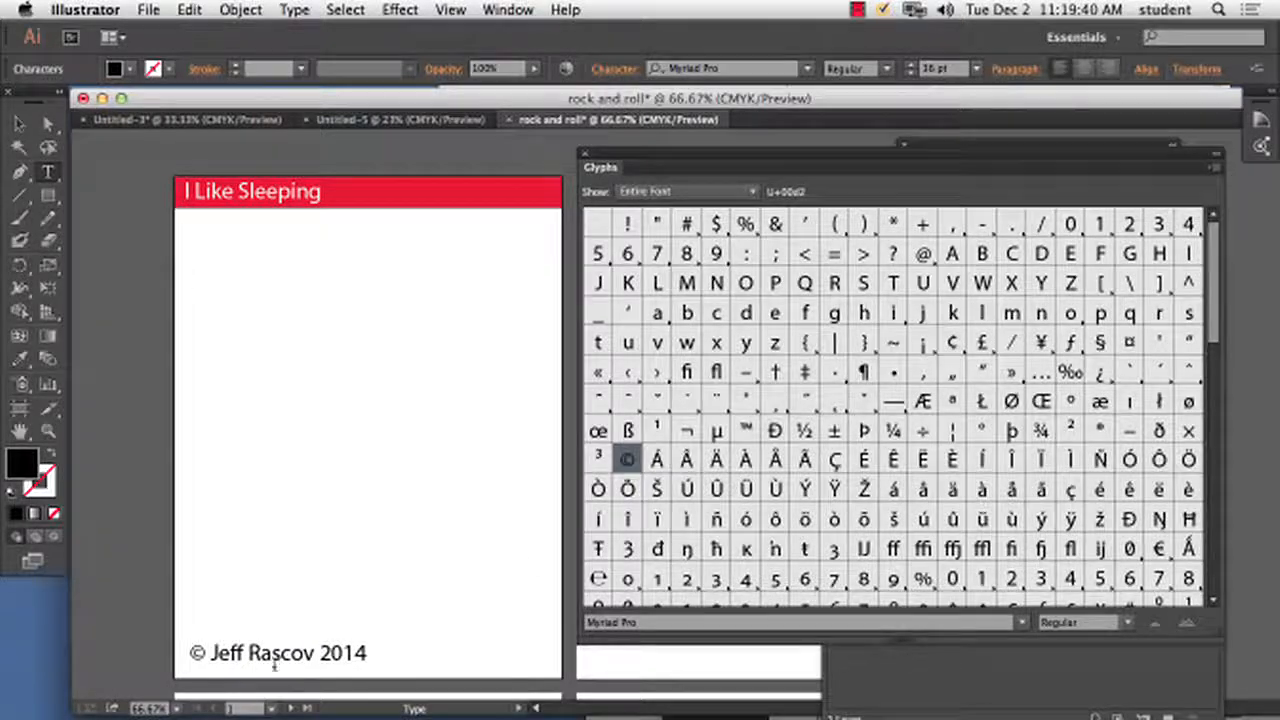
- Set the whole copyright line's font size to 21 pt
drag(367, 653, 188, 654)
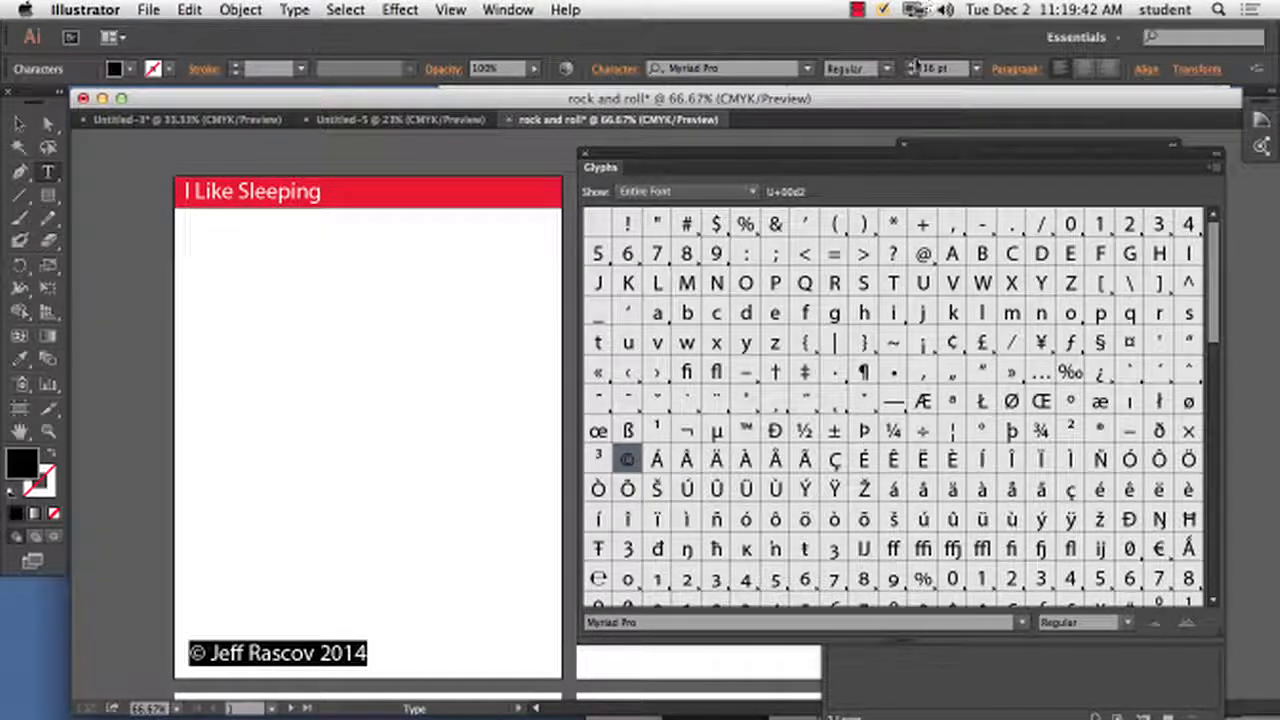
click(977, 70)
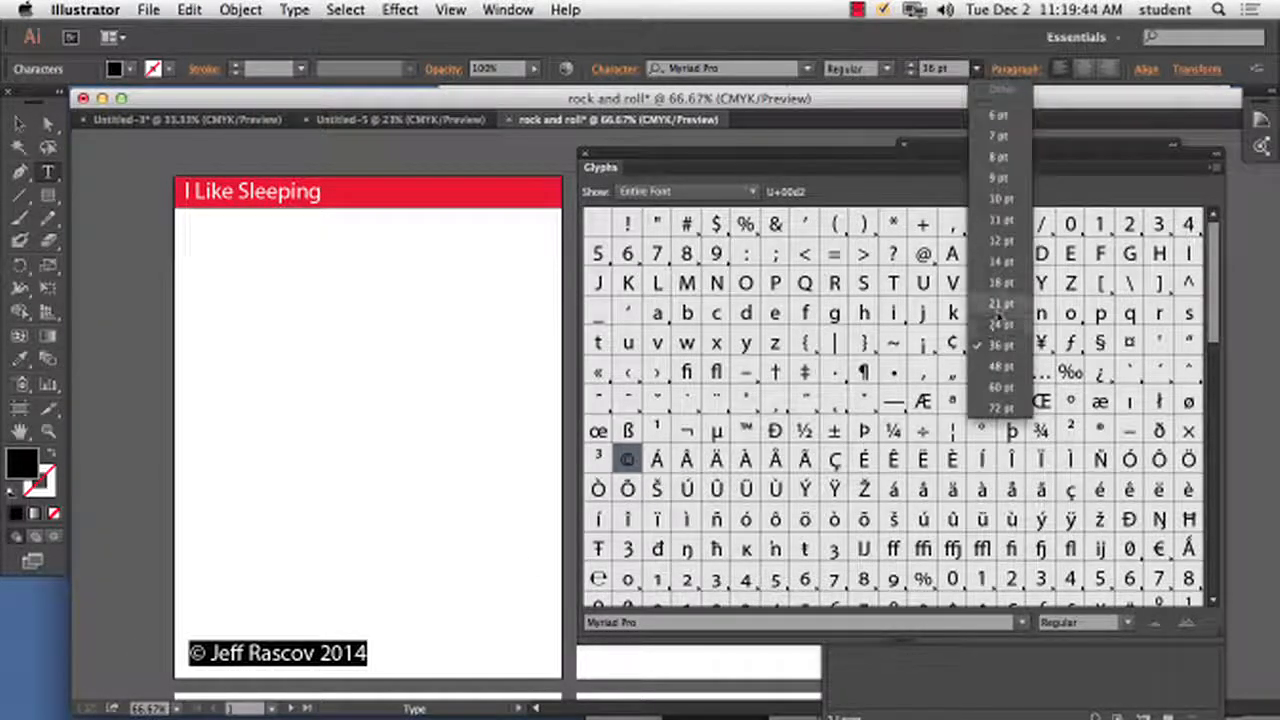
click(1000, 308)
click(18, 123)
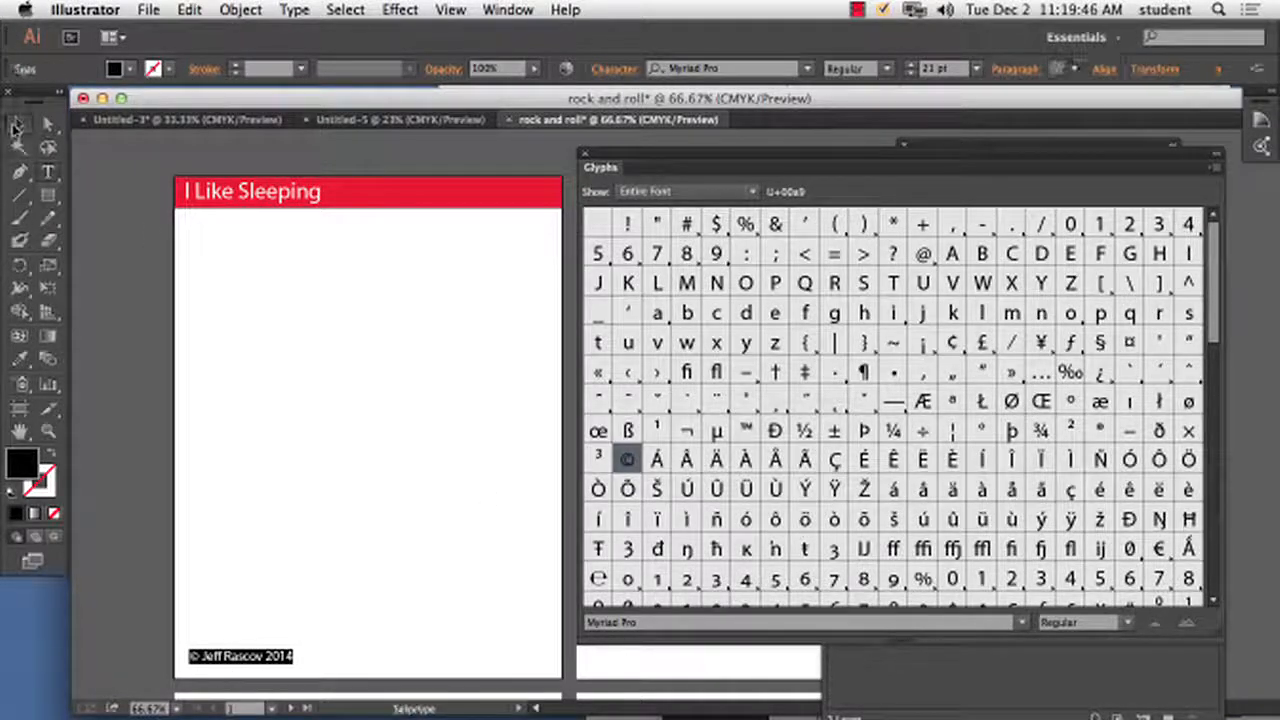
click(451, 443)
- Duplicate the copyright line to the artboard's lower-right corner and replace the copy's text with the author's website address
drag(635, 165, 866, 157)
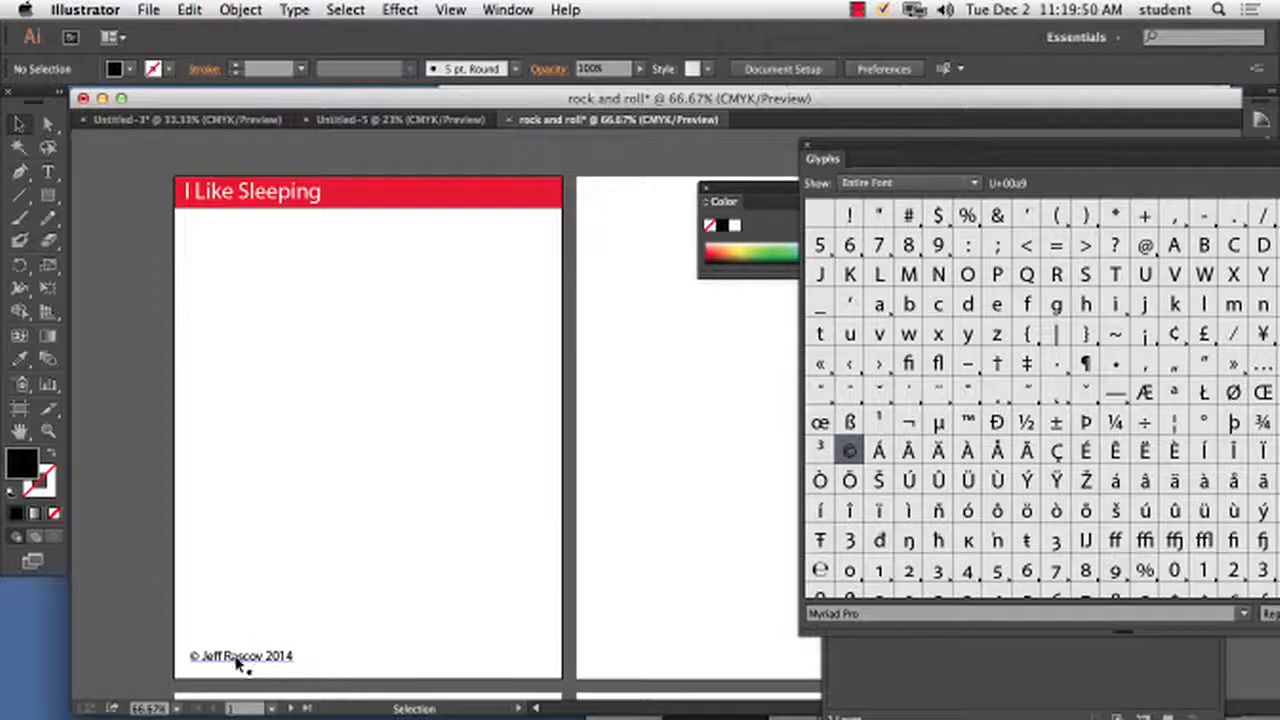
drag(240, 662, 500, 662)
double_click(529, 660)
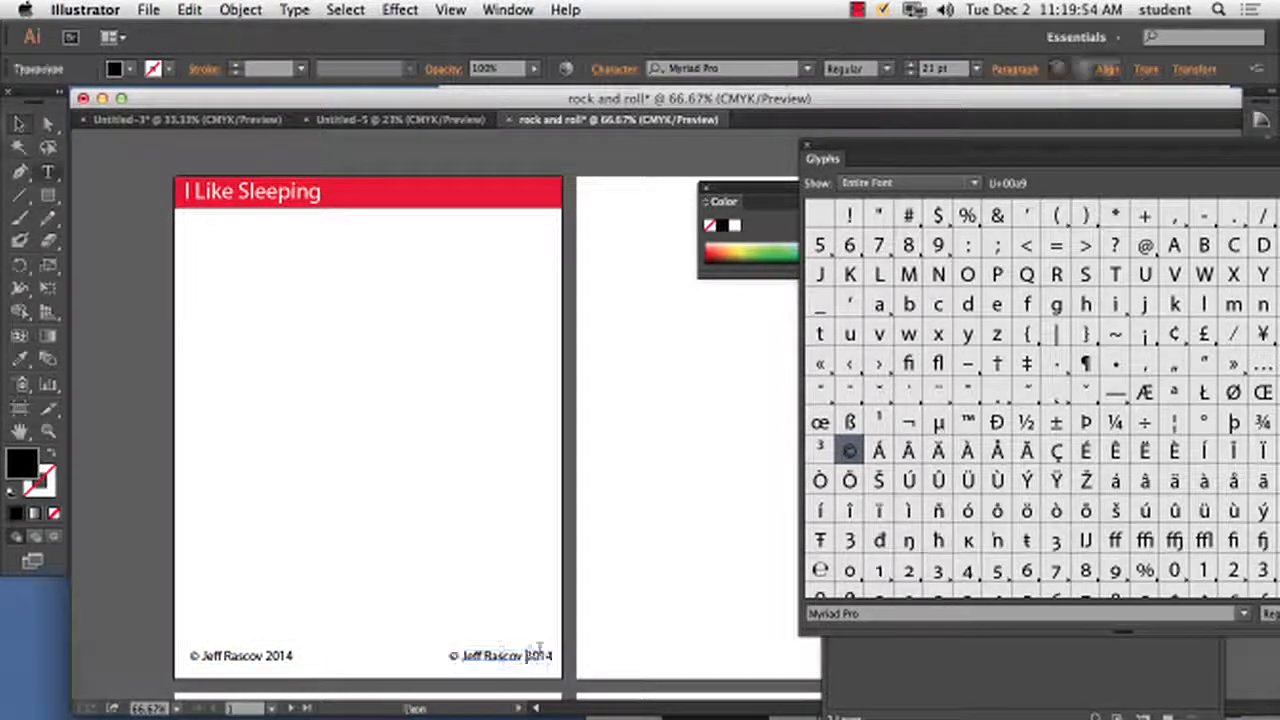
key(ctrl+a)
text(ww)
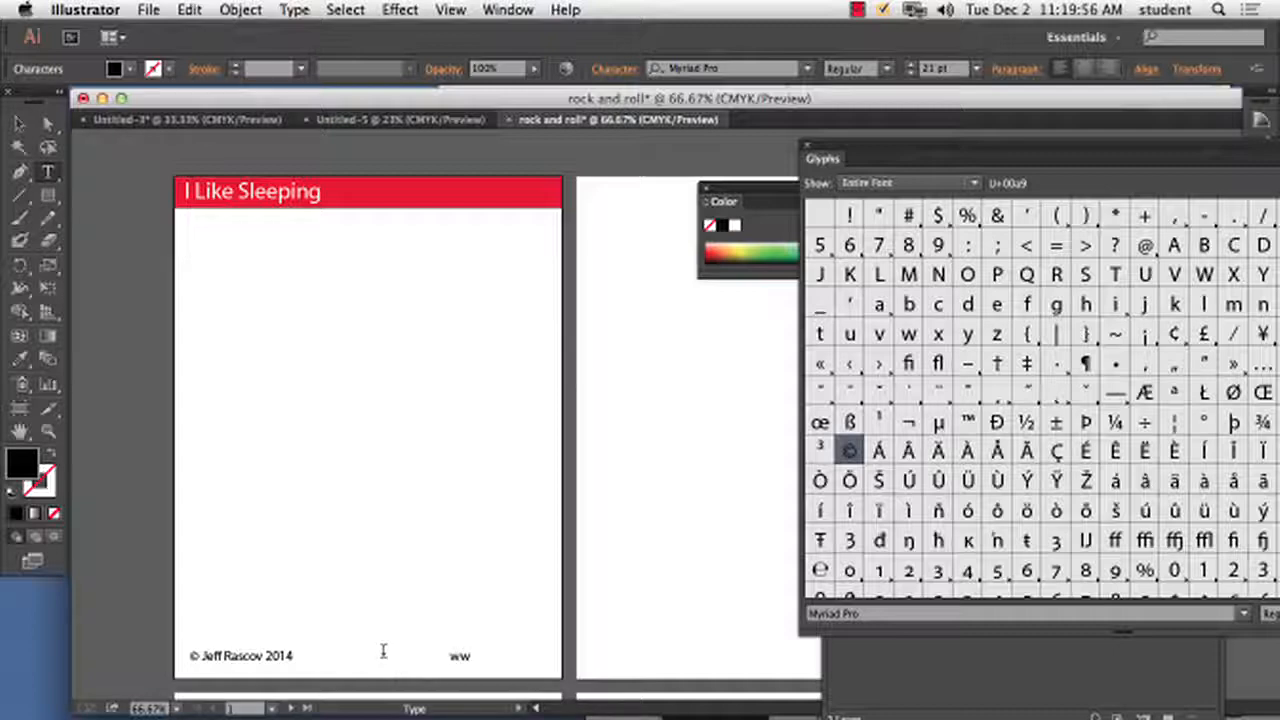
text(w.rascov.com)
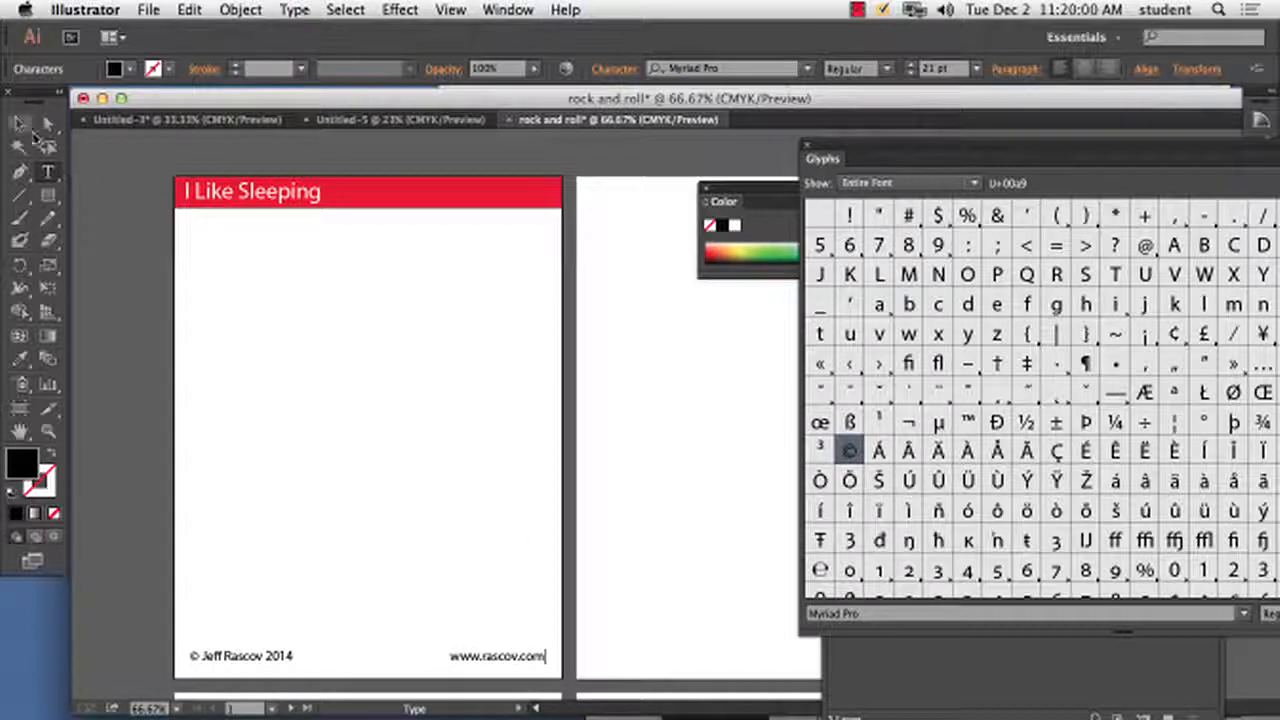
- Finish the text editing and clear the artboards by moving the Color panel aside and closing the Character, Layers and Glyphs panels
click(21, 124)
click(129, 226)
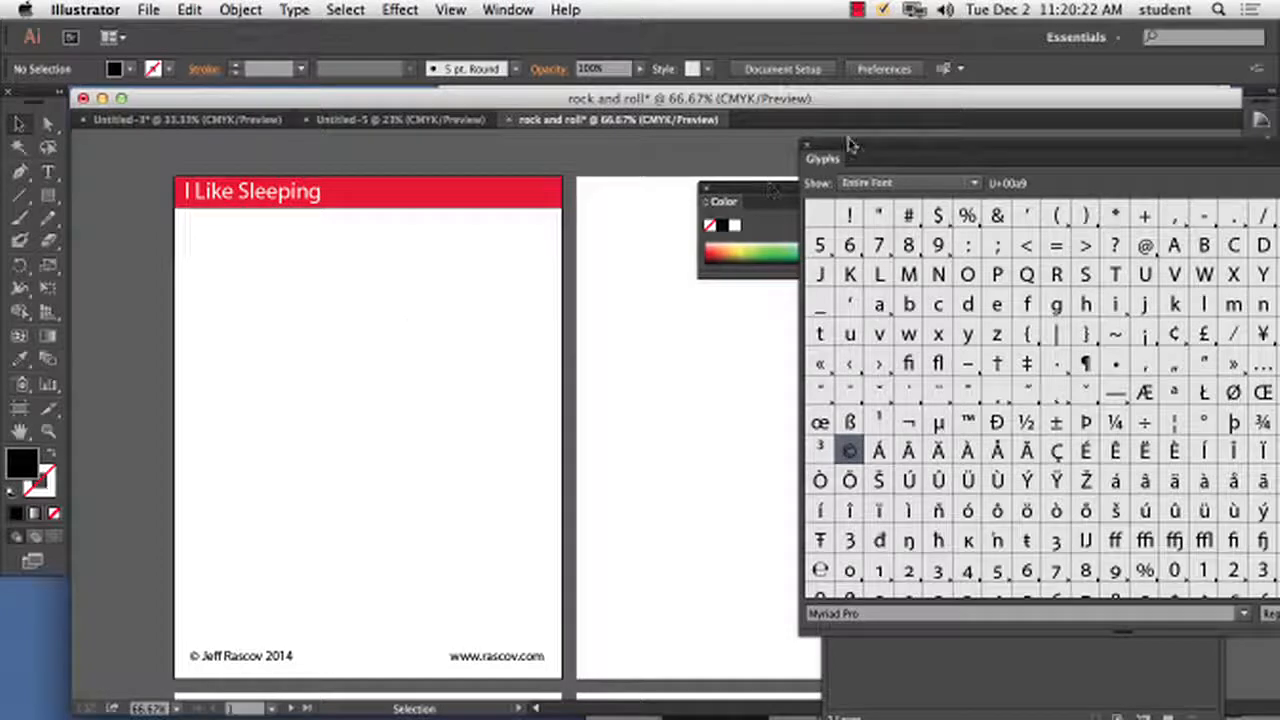
drag(849, 145, 895, 367)
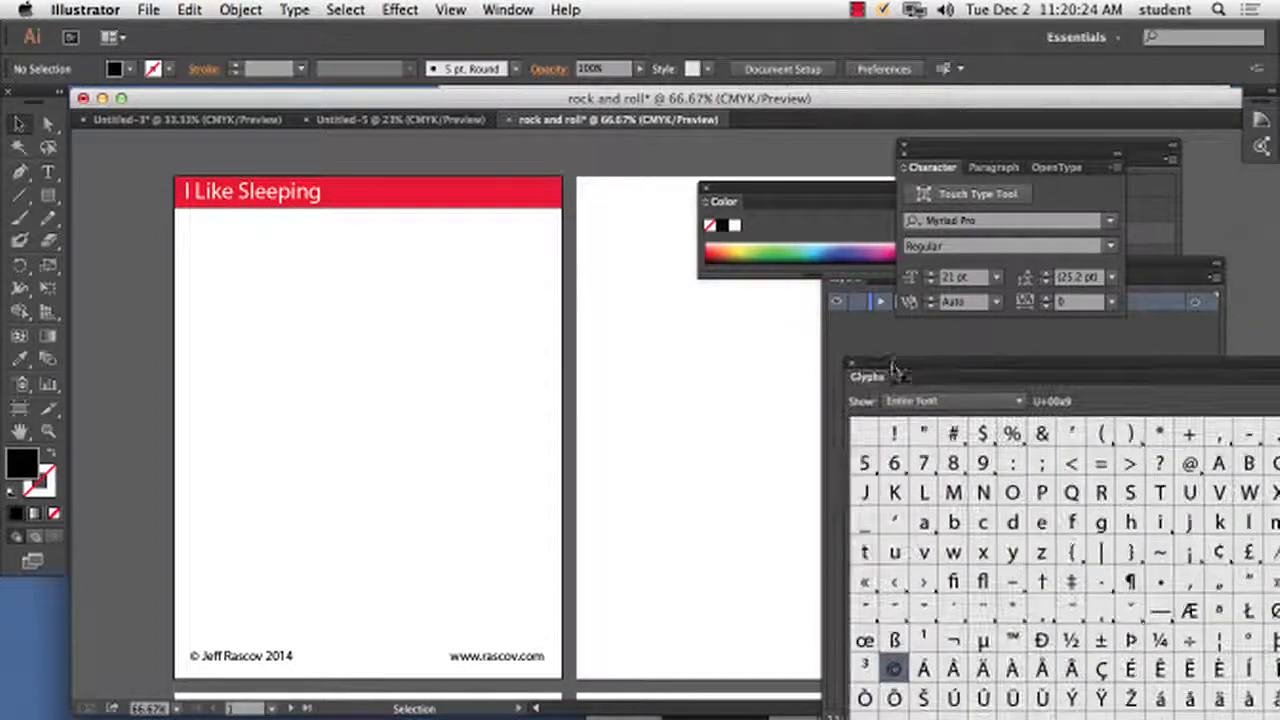
drag(605, 270, 537, 234)
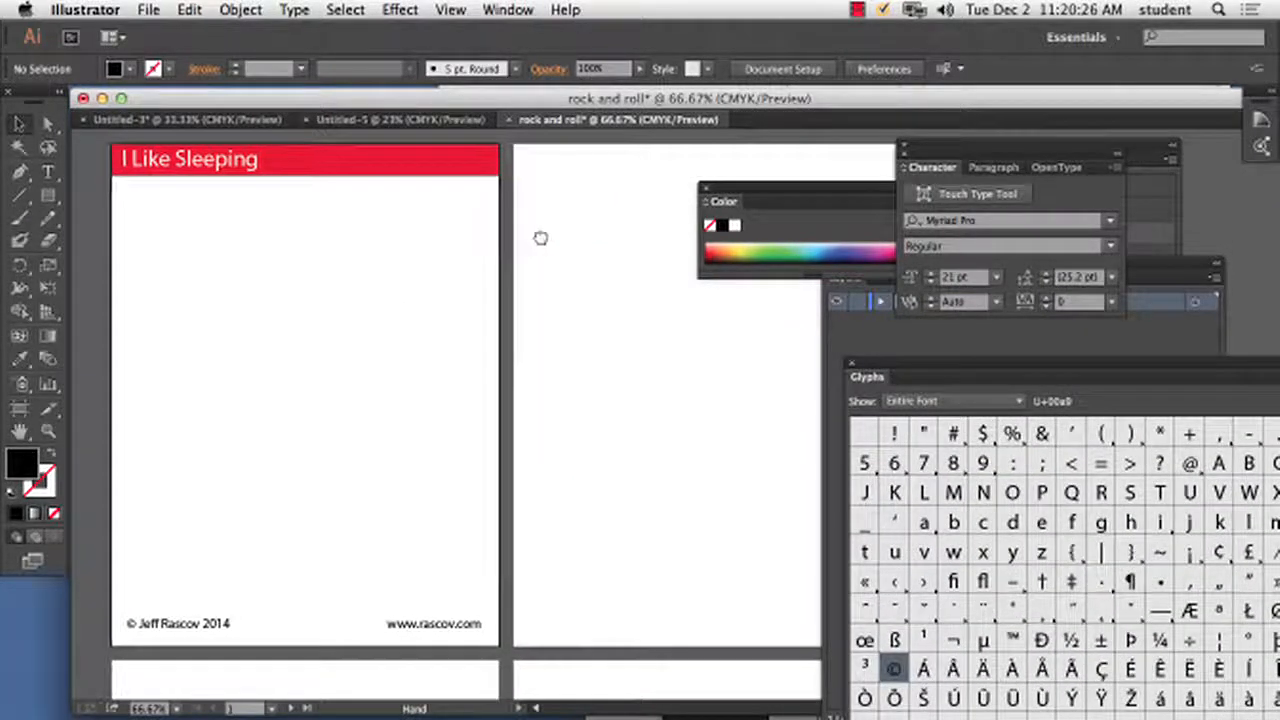
drag(779, 196, 1227, 208)
click(903, 146)
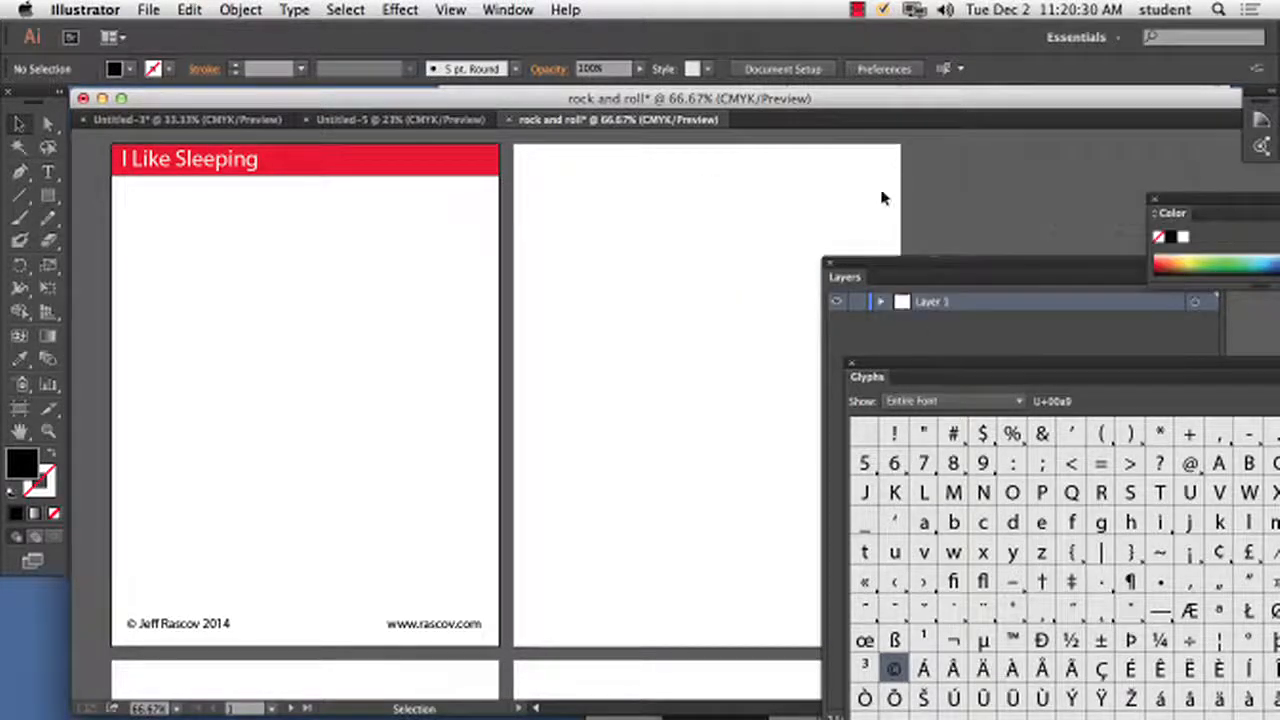
click(829, 263)
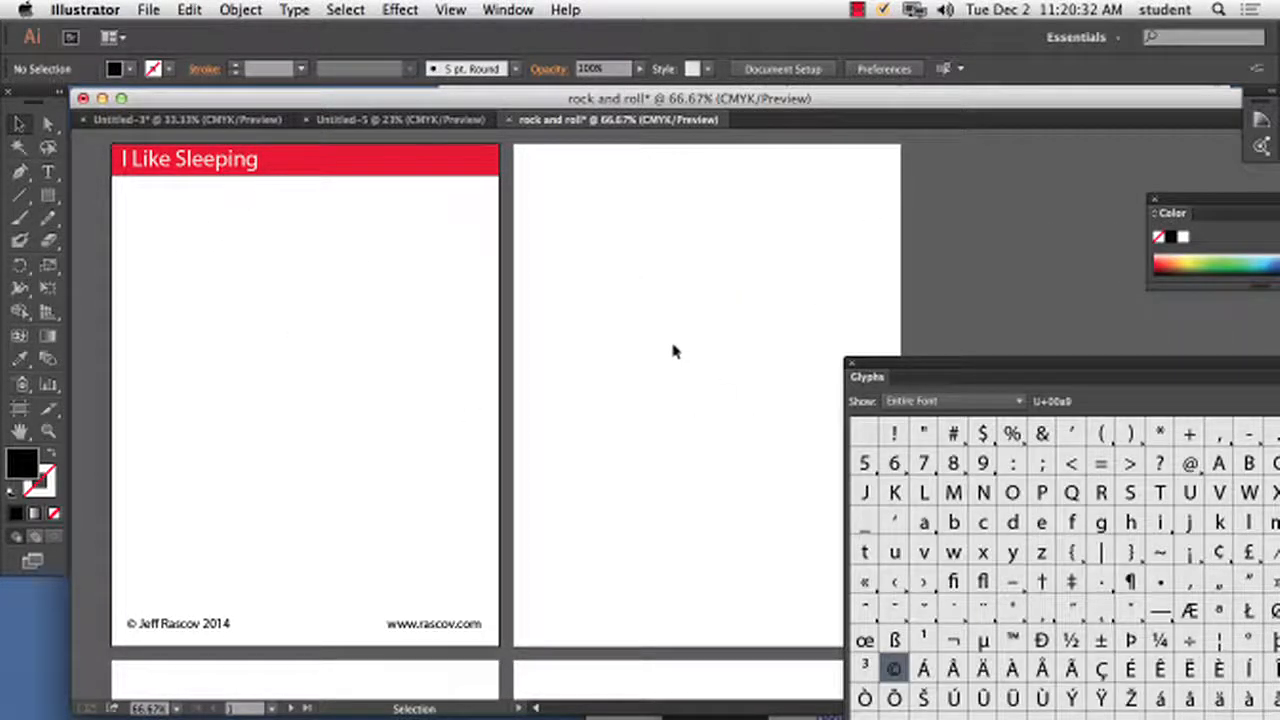
click(851, 363)
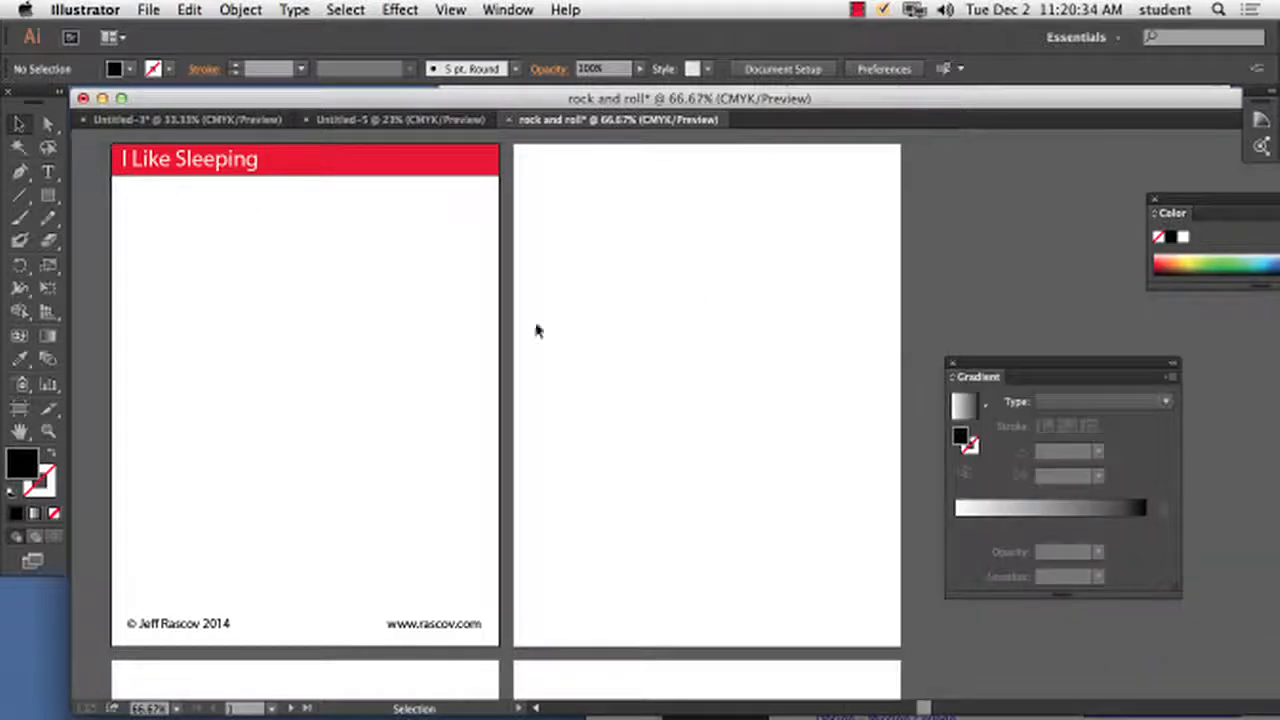
- Copy all of the first artboard's artwork and paste it in place on the second artboard
drag(86, 143, 505, 640)
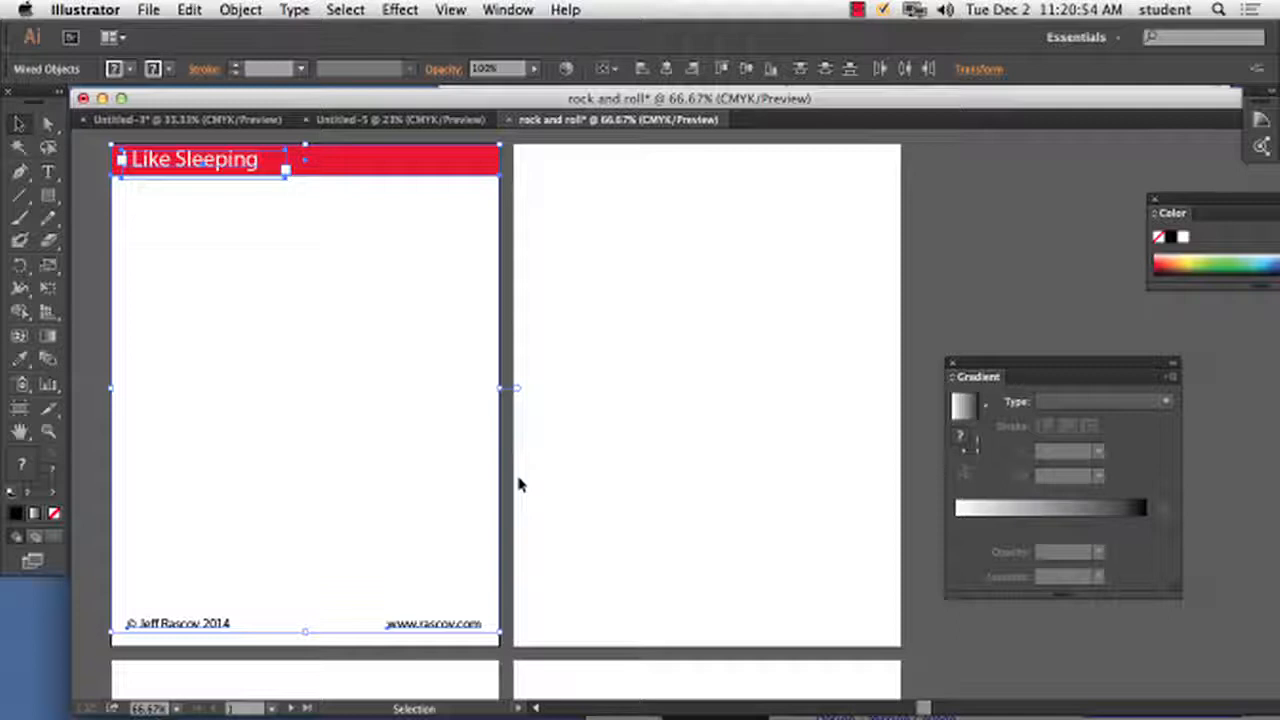
click(690, 296)
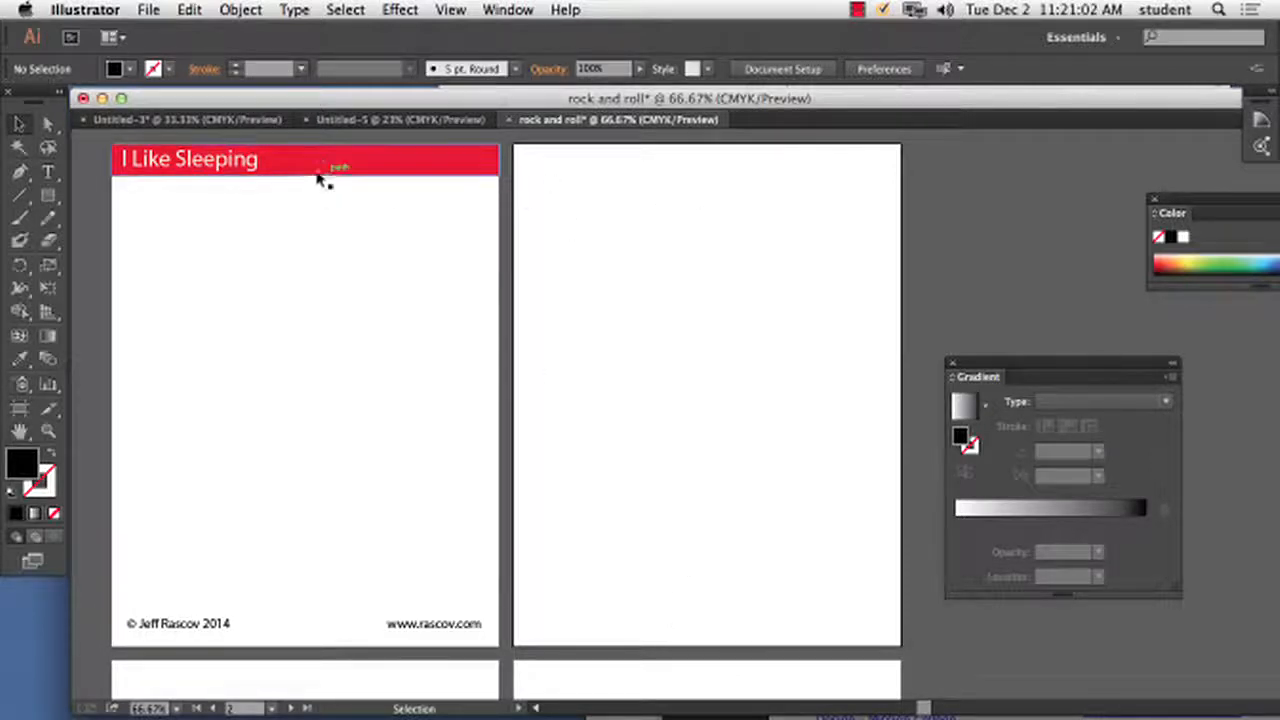
click(186, 10)
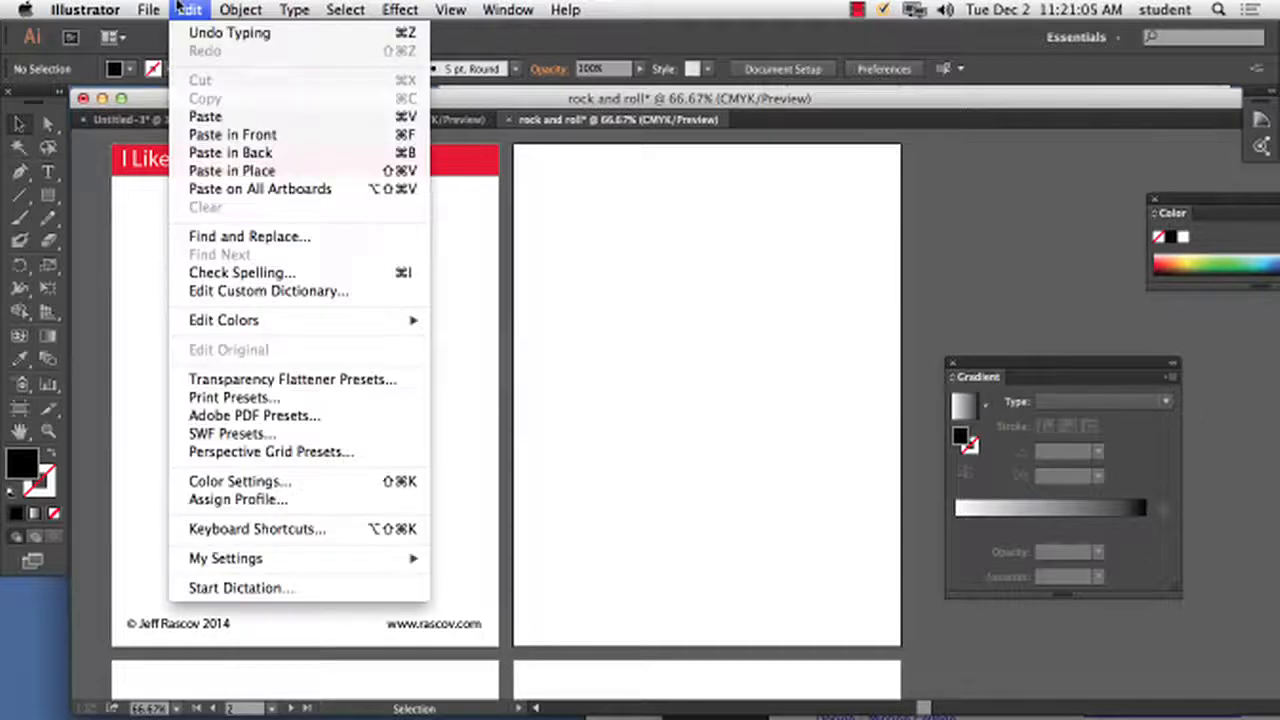
click(233, 172)
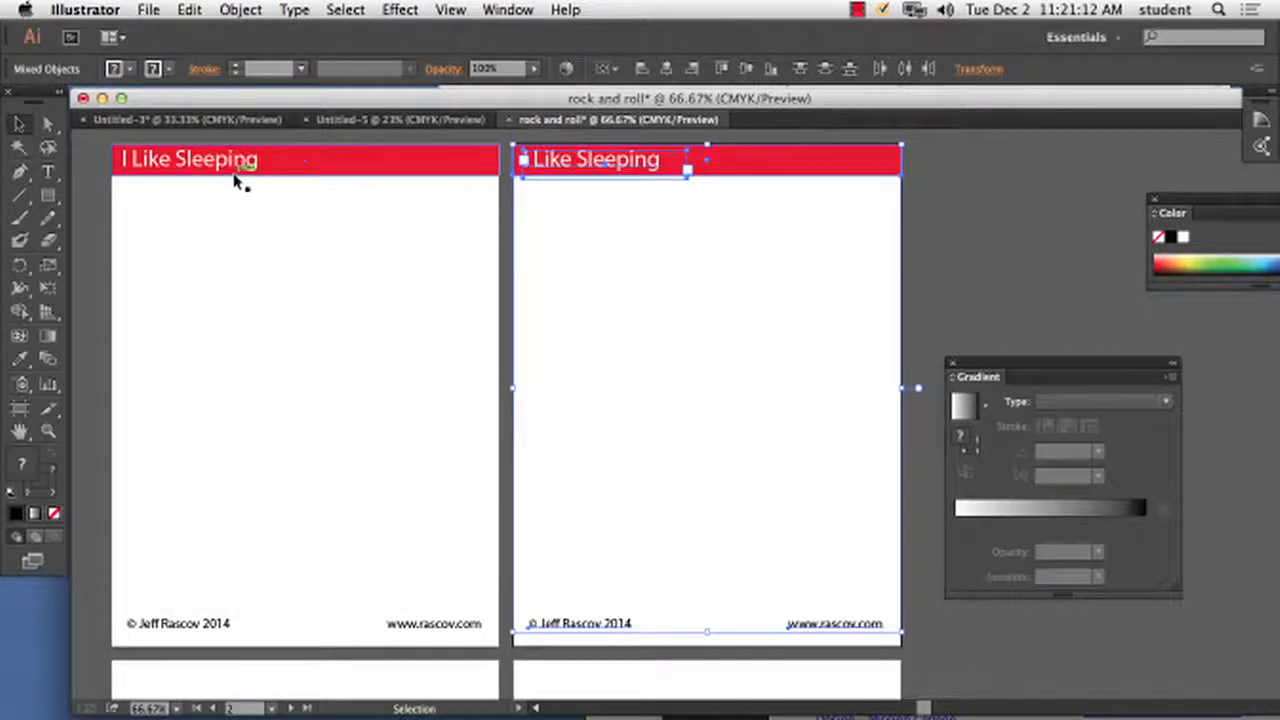
click(703, 252)
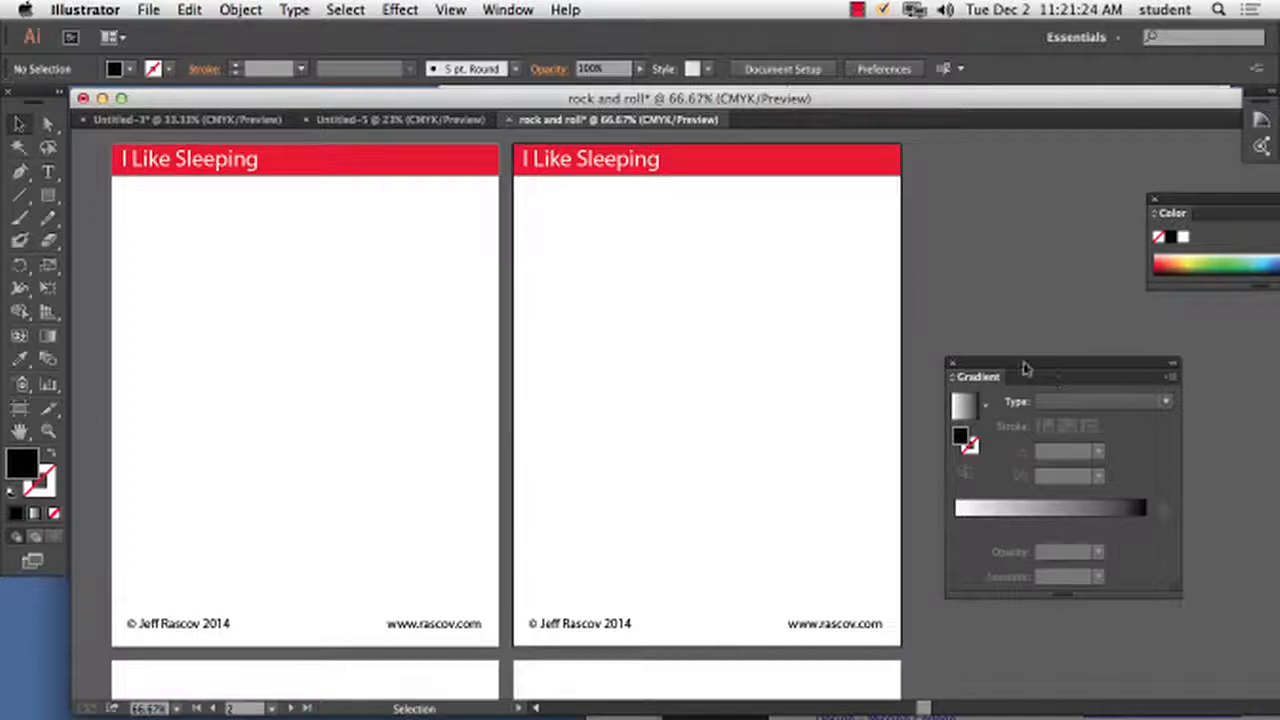
- Close the Gradient panel and duplicate the second artboard with its artwork to its right, at about X 21.92 in, Y 5.5 in
drag(1025, 369, 1192, 426)
click(1122, 419)
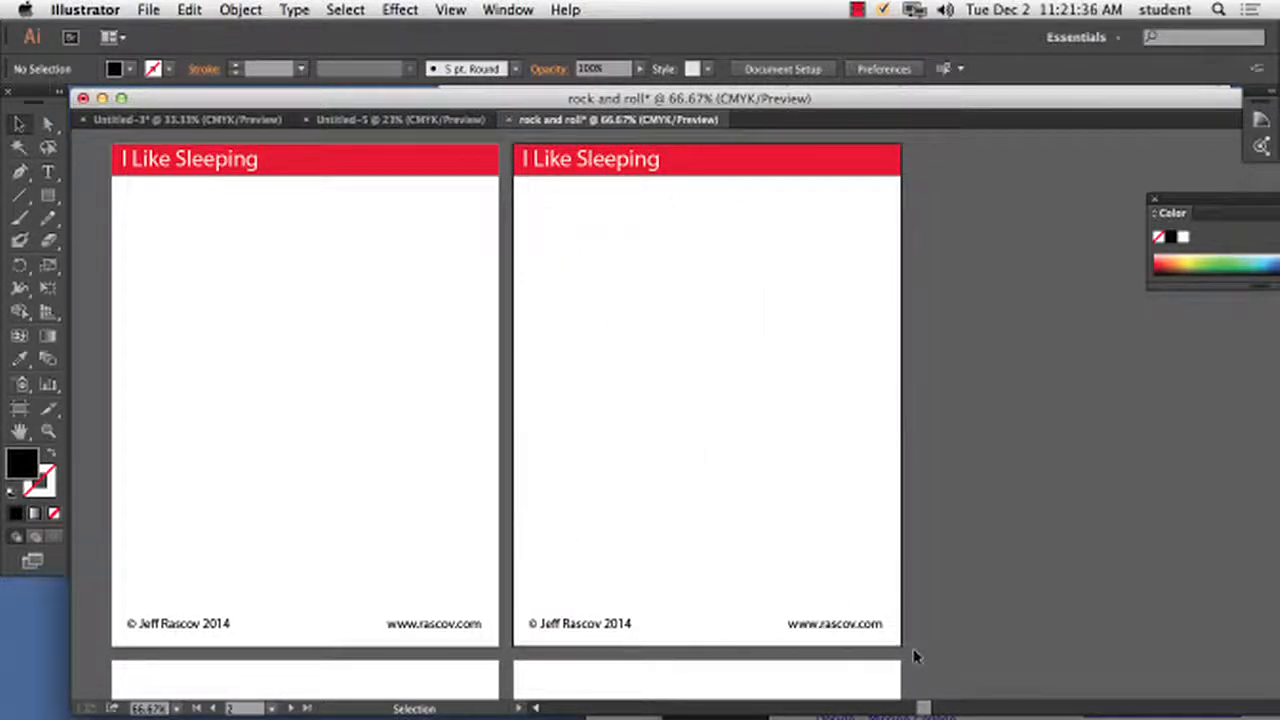
key(super+alt+a)
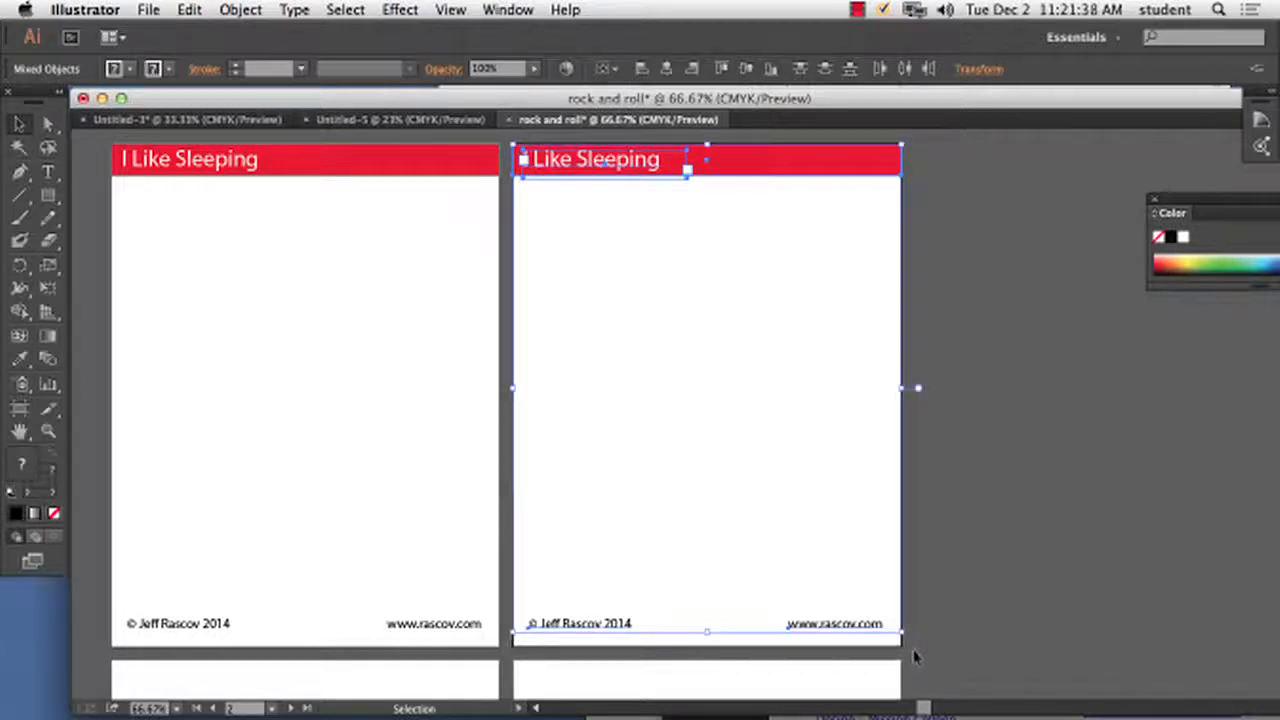
click(19, 411)
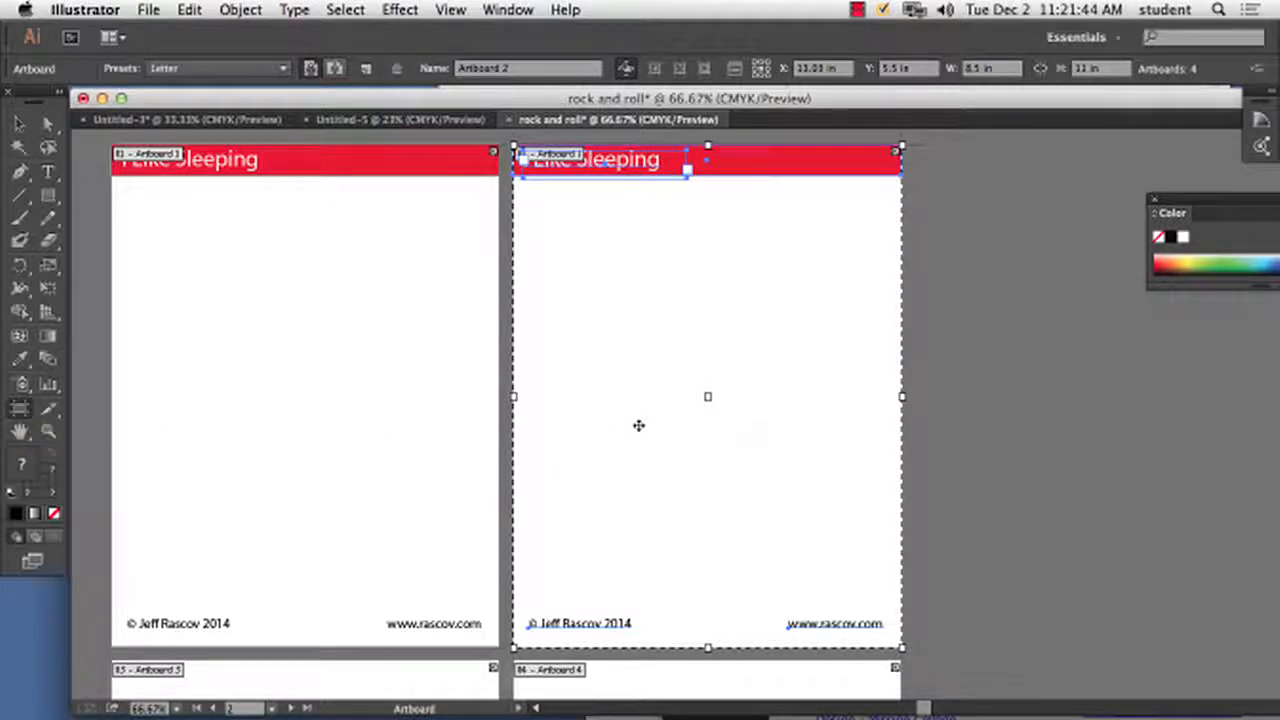
key(super)
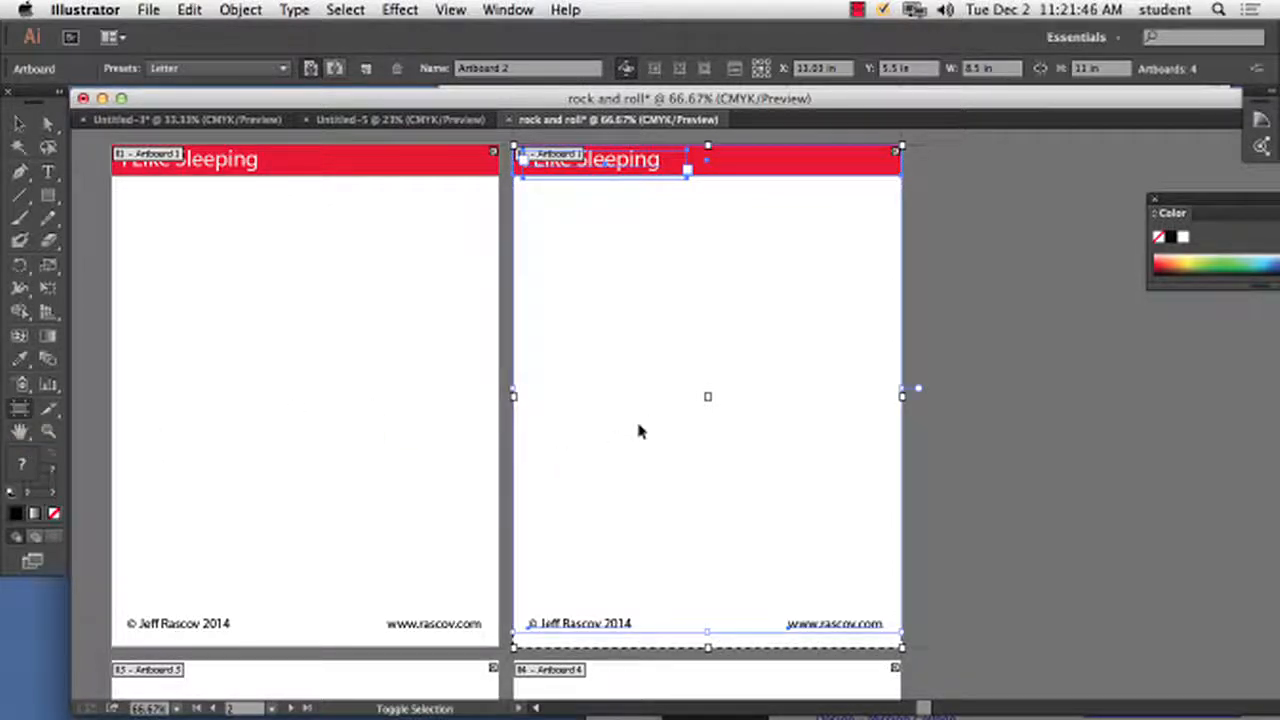
drag(700, 348, 1033, 352)
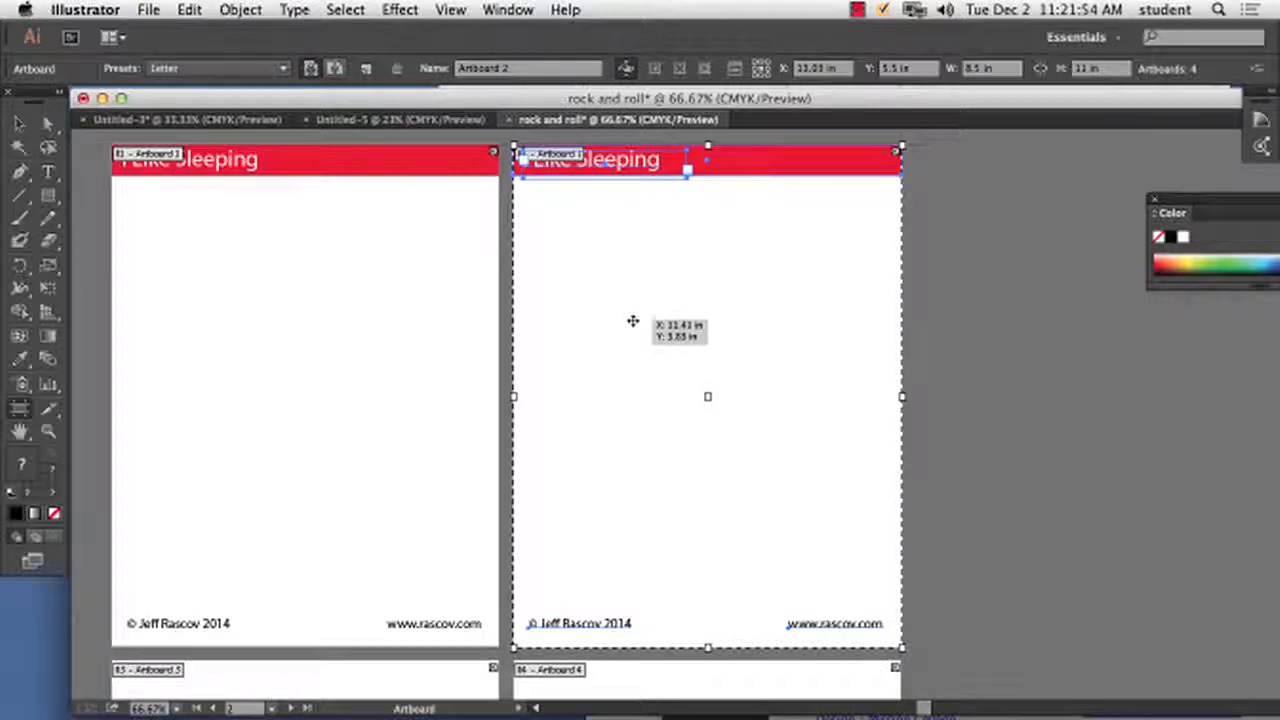
drag(595, 334, 995, 330)
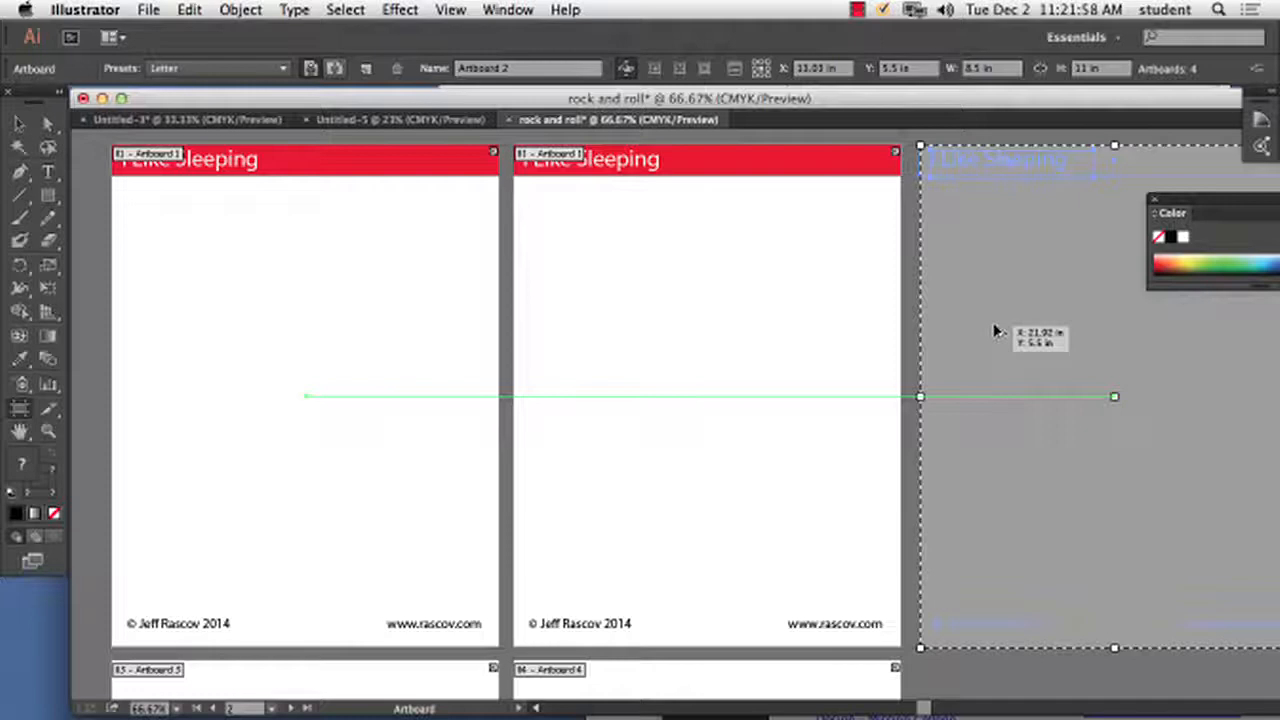
drag(994, 326, 994, 326)
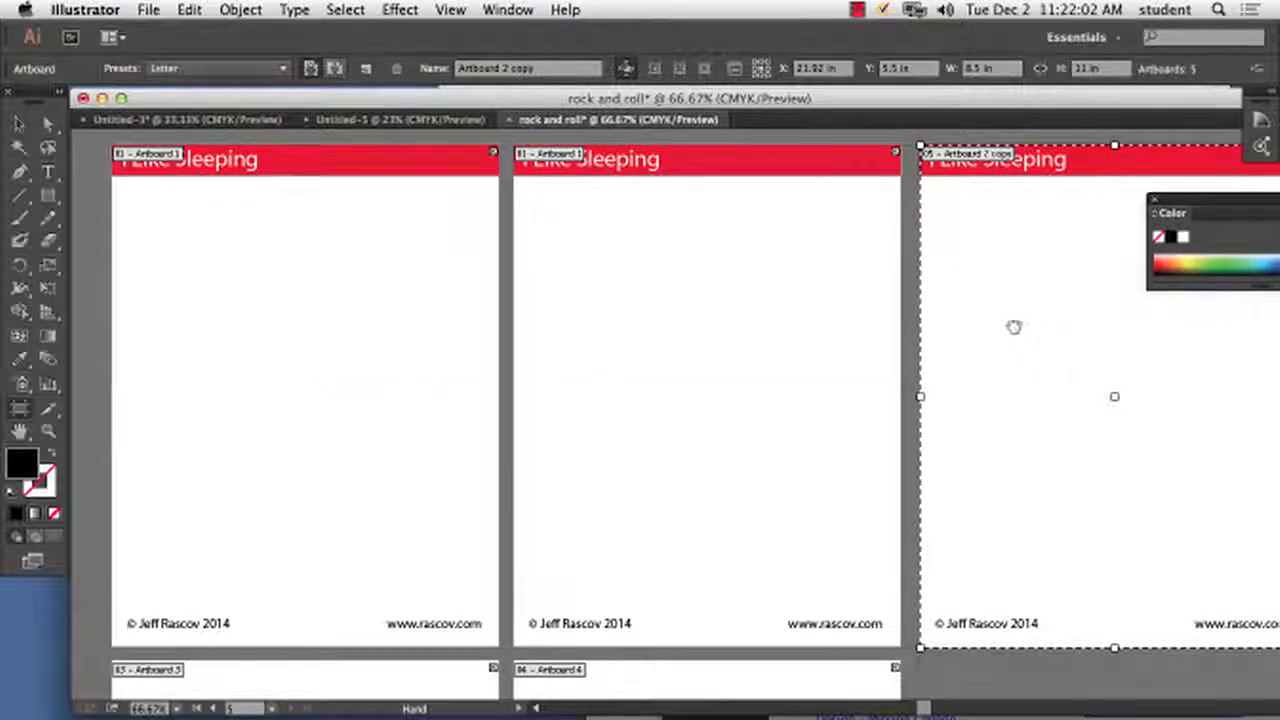
- Duplicate the newest artboard with its artwork to the right end of the row, at about X 30.78 in, Y 5.5 in
drag(1011, 326, 814, 314)
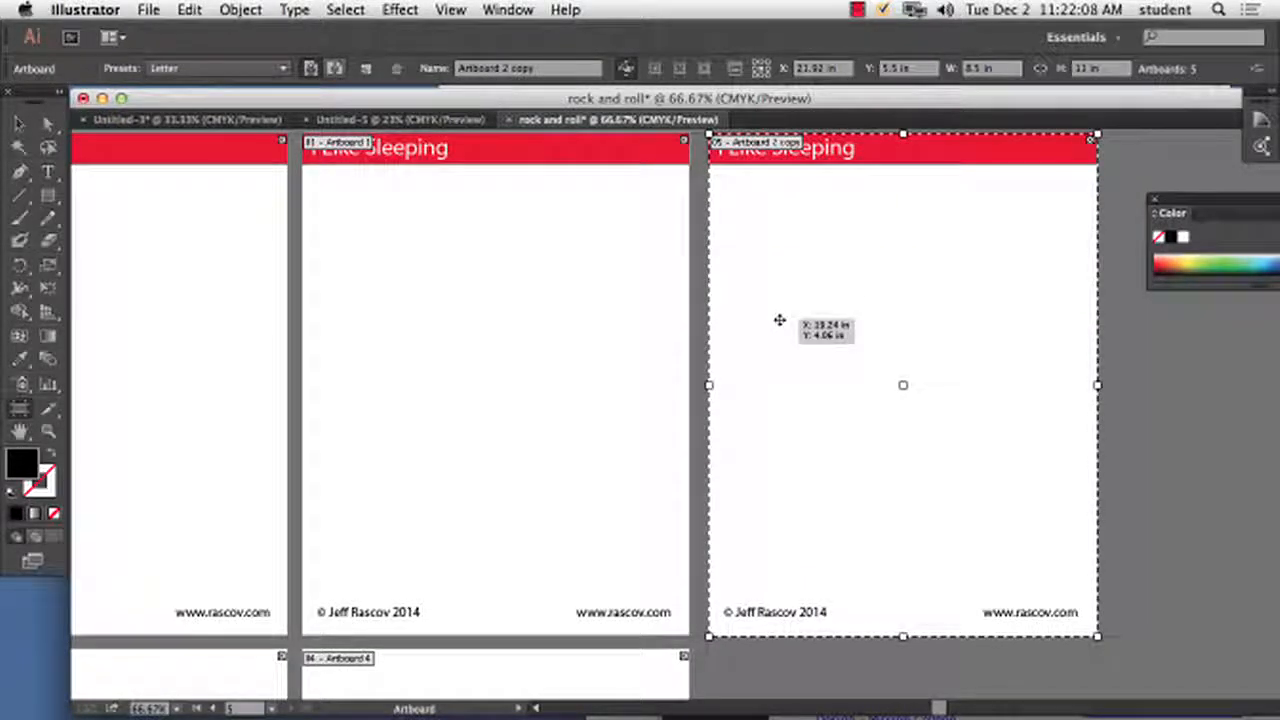
drag(780, 320, 1184, 301)
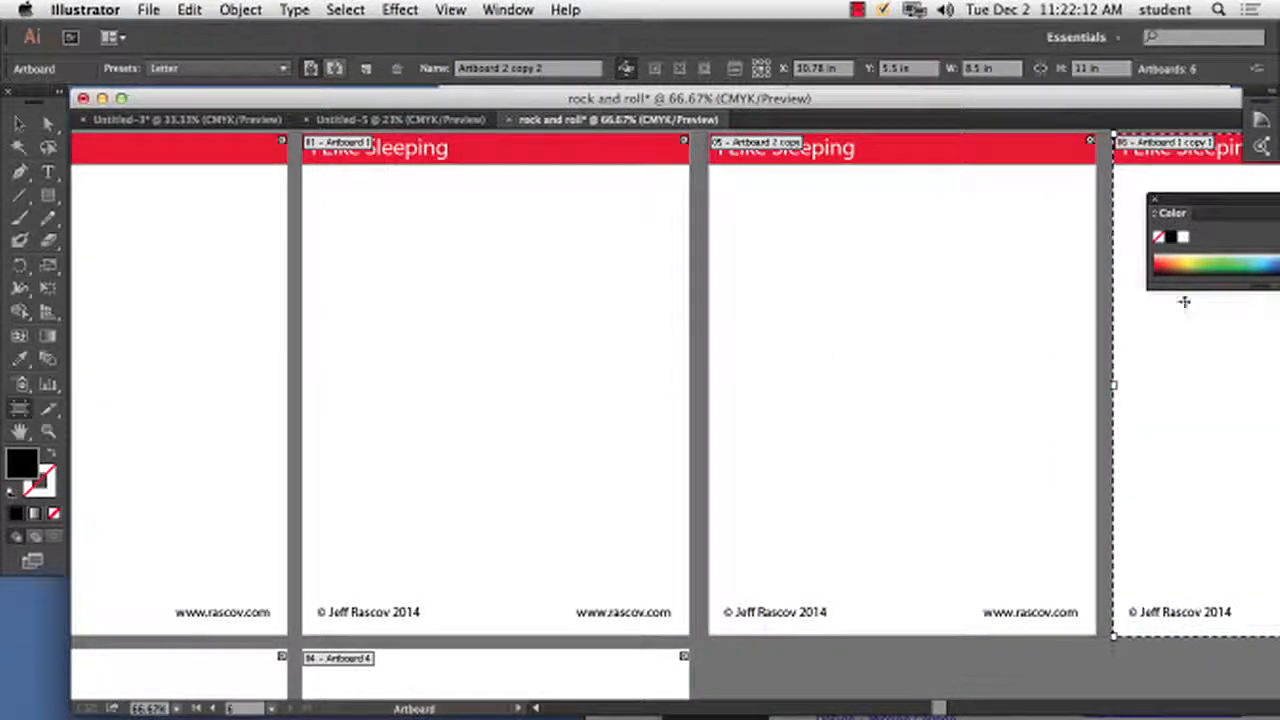
key(space)
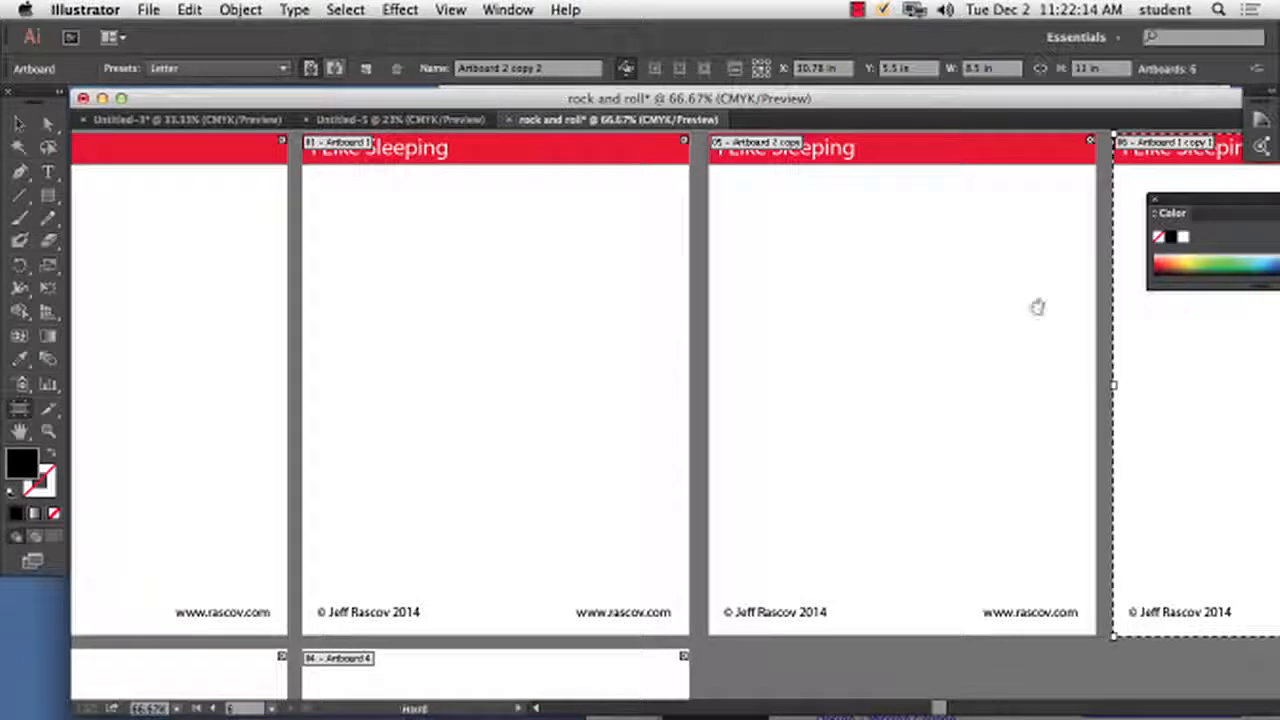
drag(1037, 306, 768, 284)
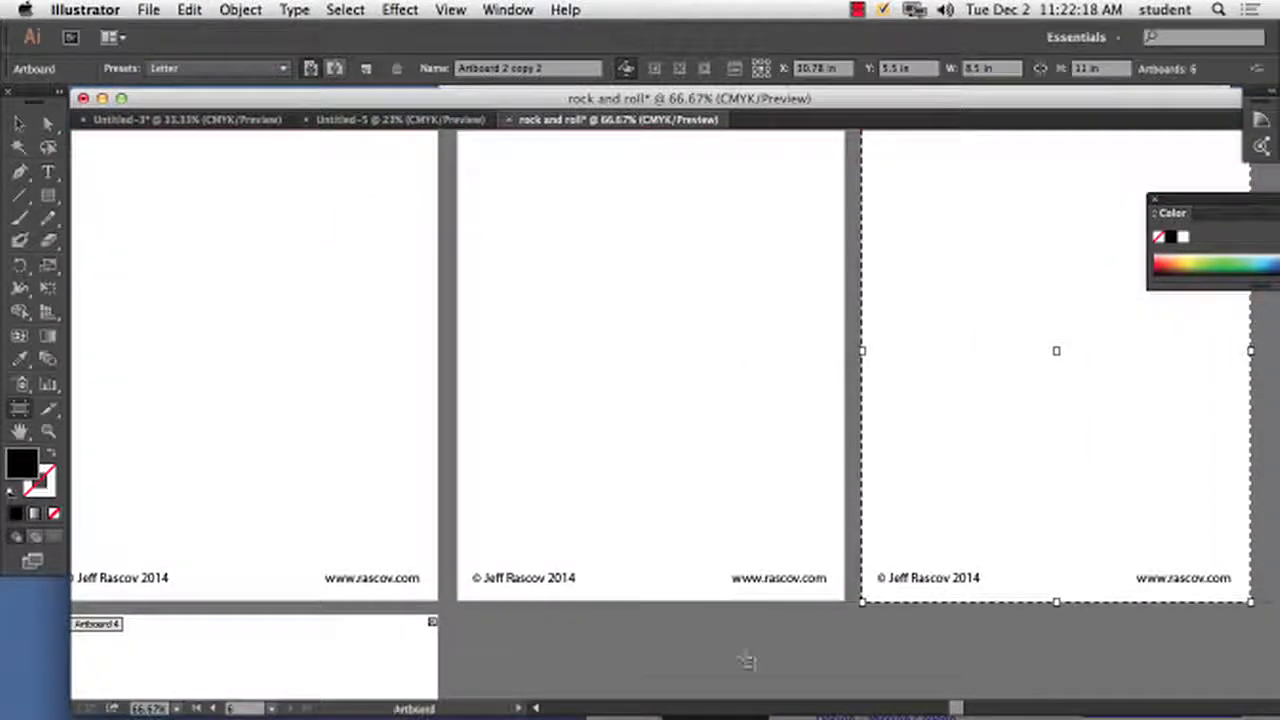
click(768, 284)
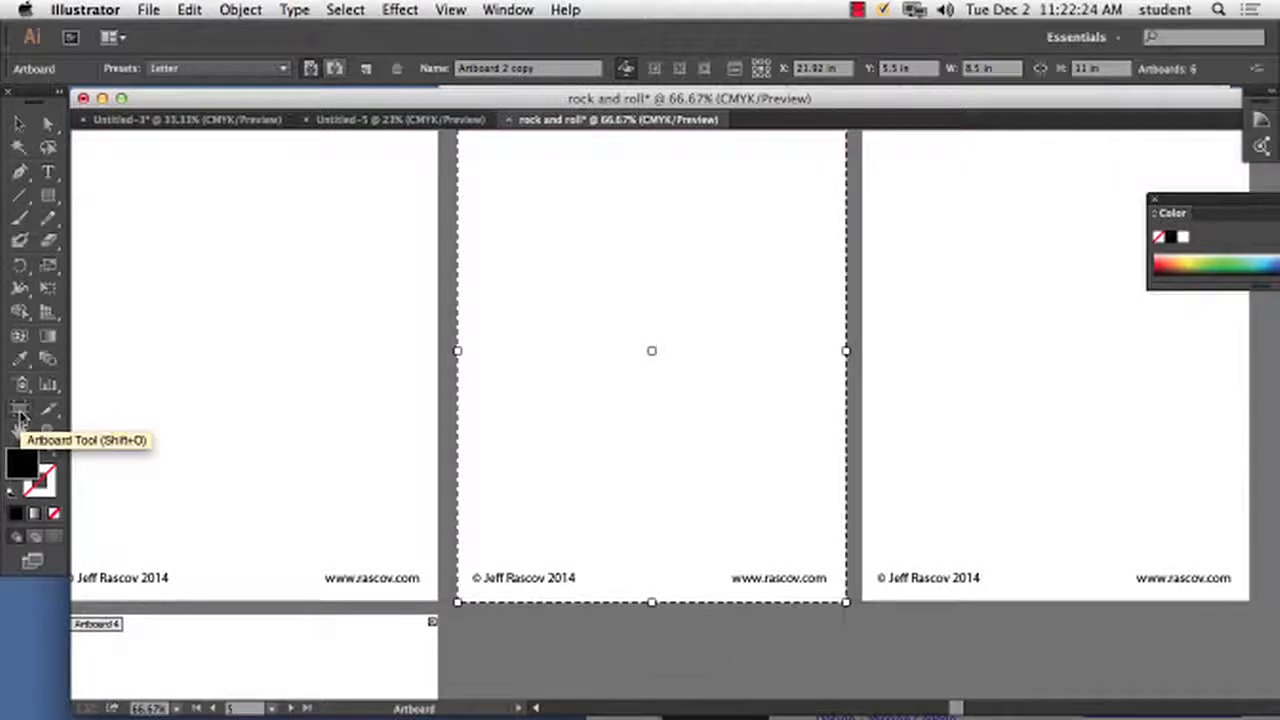
- Delete the two blank artboards in the lower row, Artboard 3 and Artboard 4, and leave artboard editing
key(super+minus)
key(super+minus)
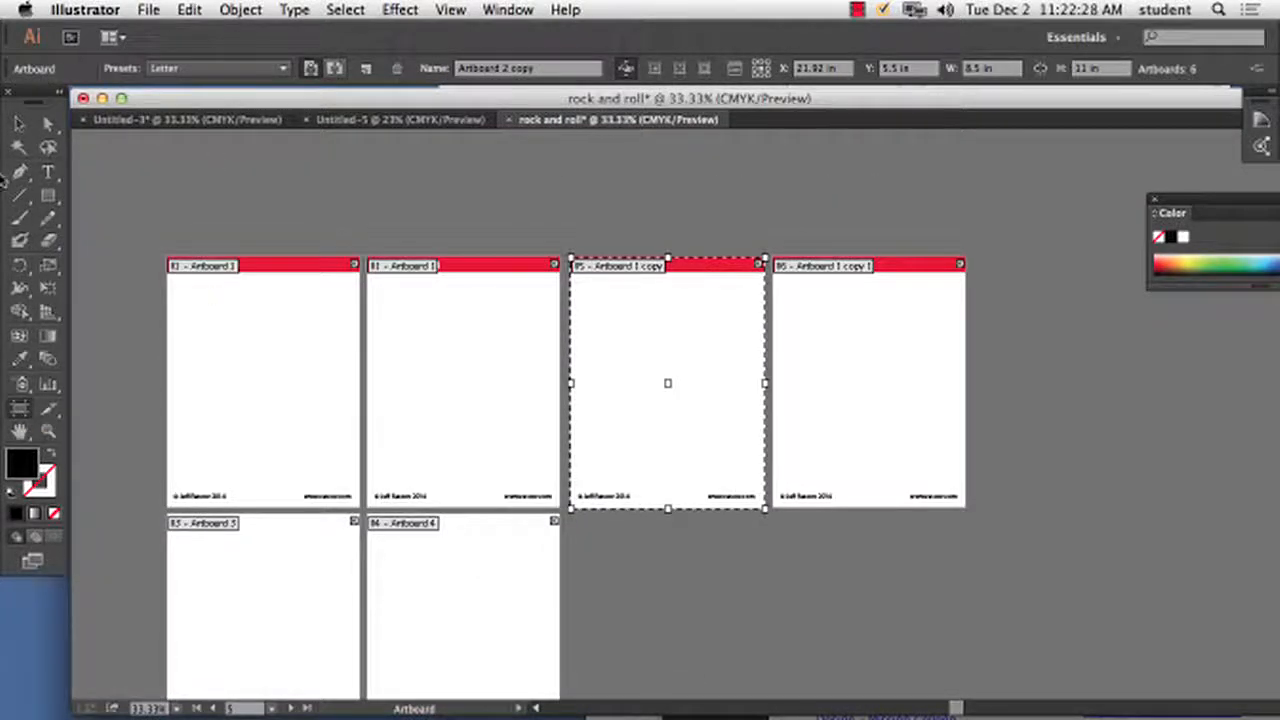
key(v)
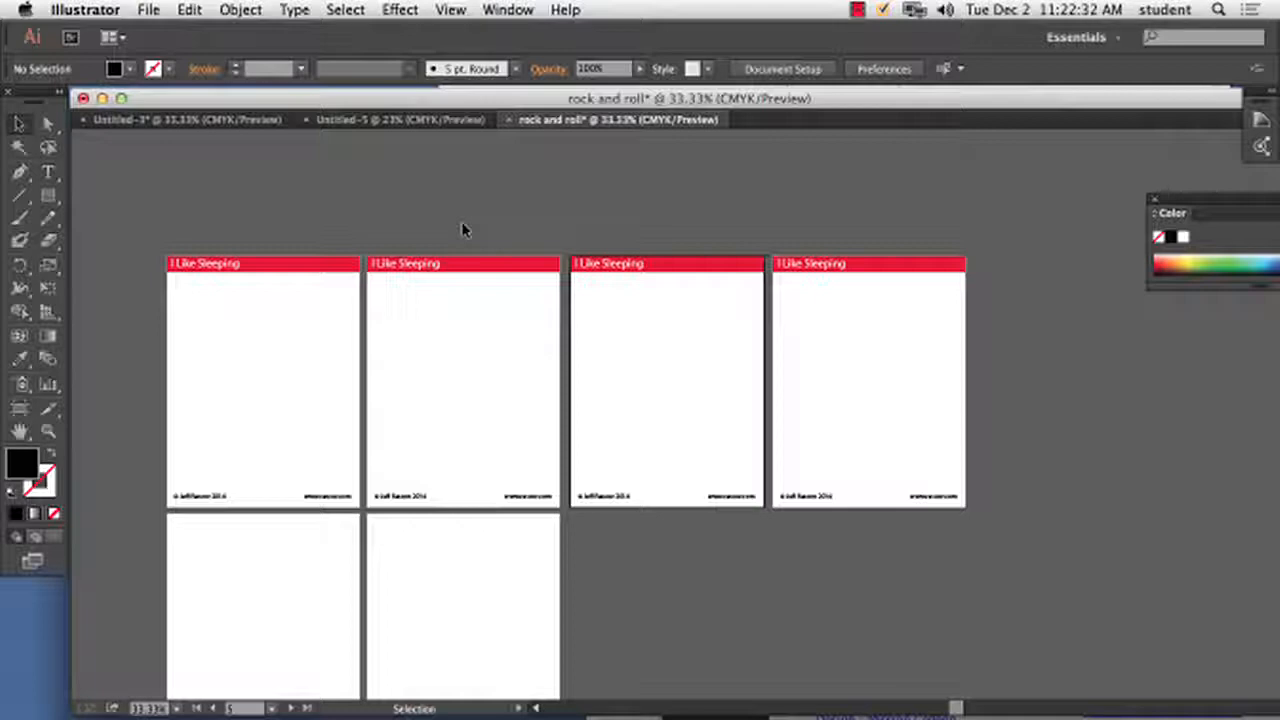
right_click(459, 585)
click(429, 580)
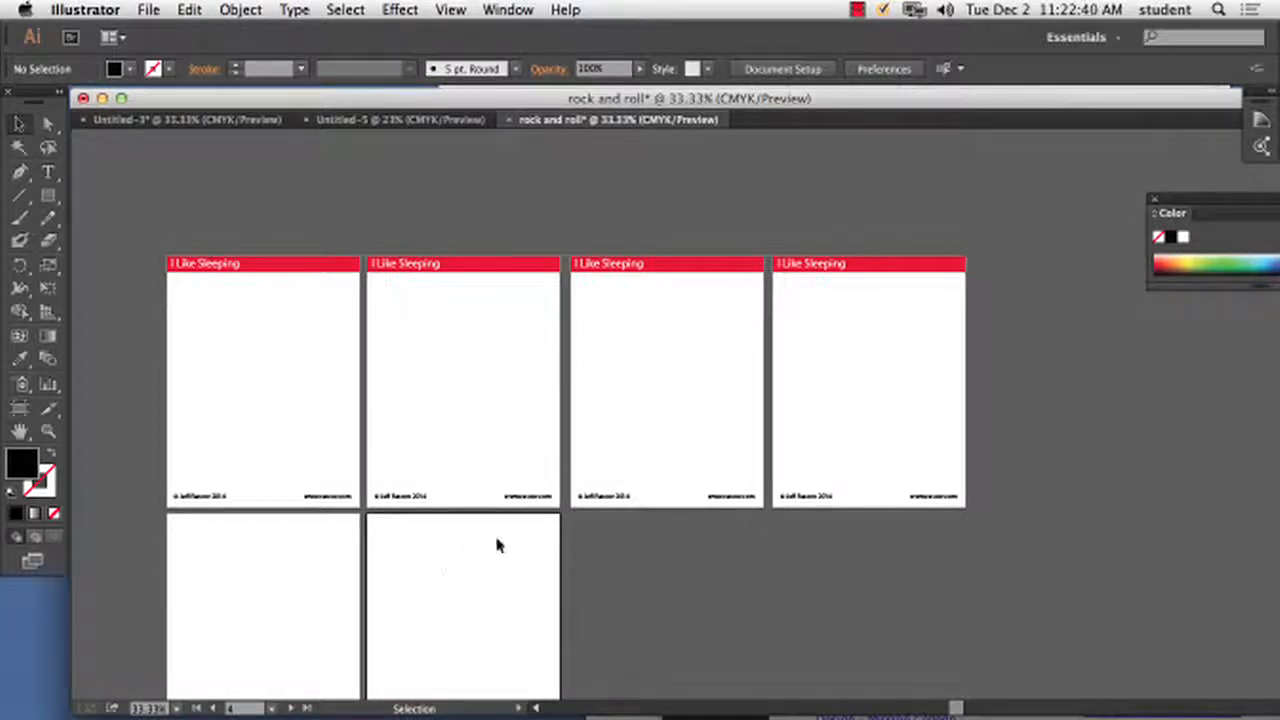
click(286, 583)
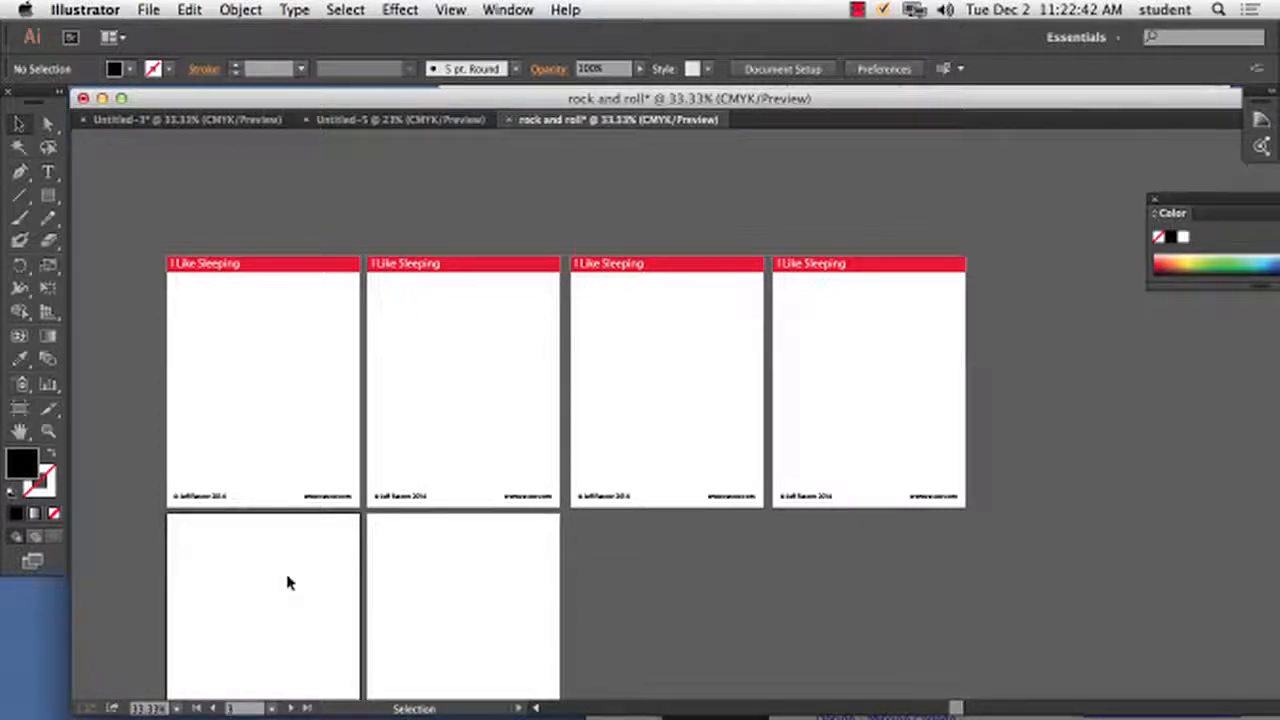
click(20, 408)
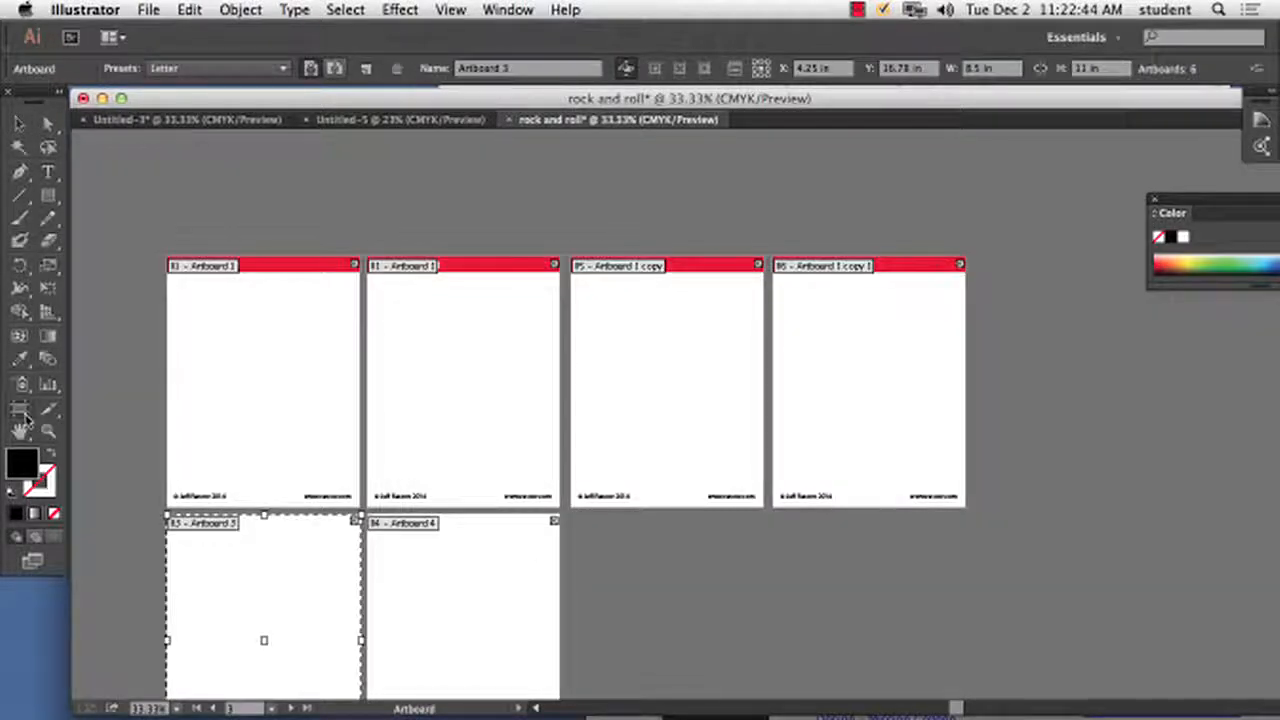
key(Delete)
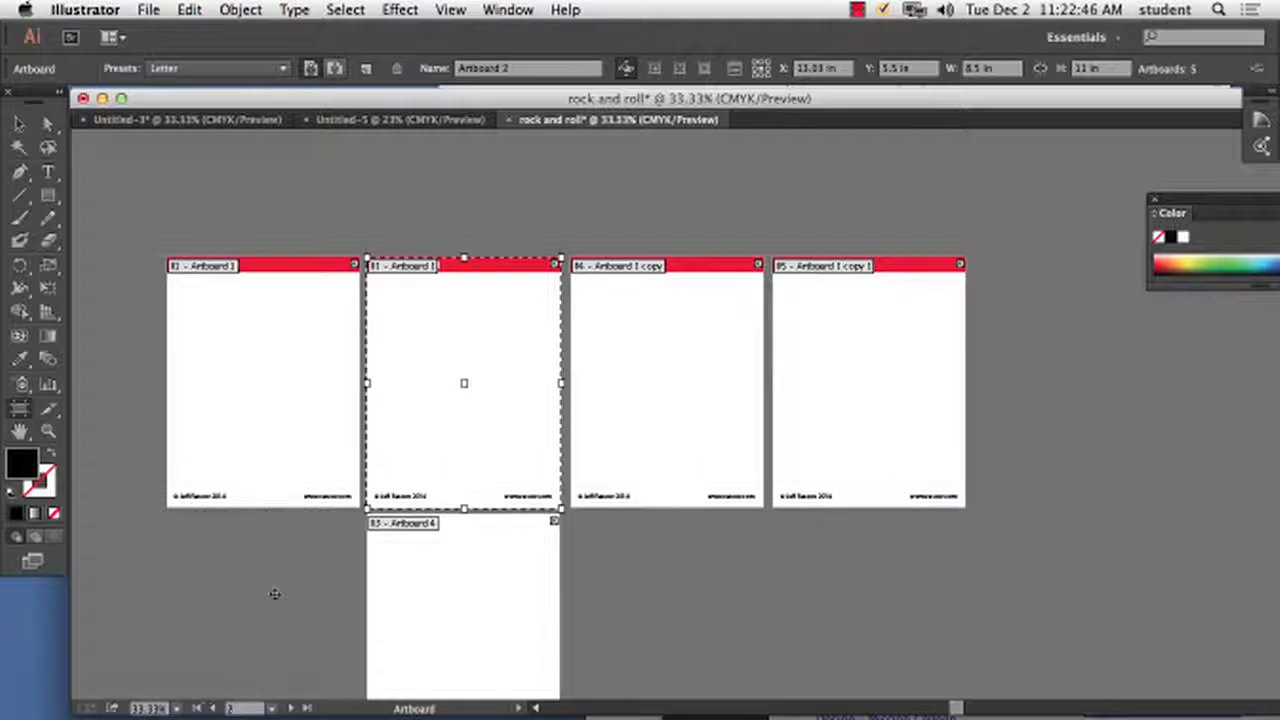
click(461, 570)
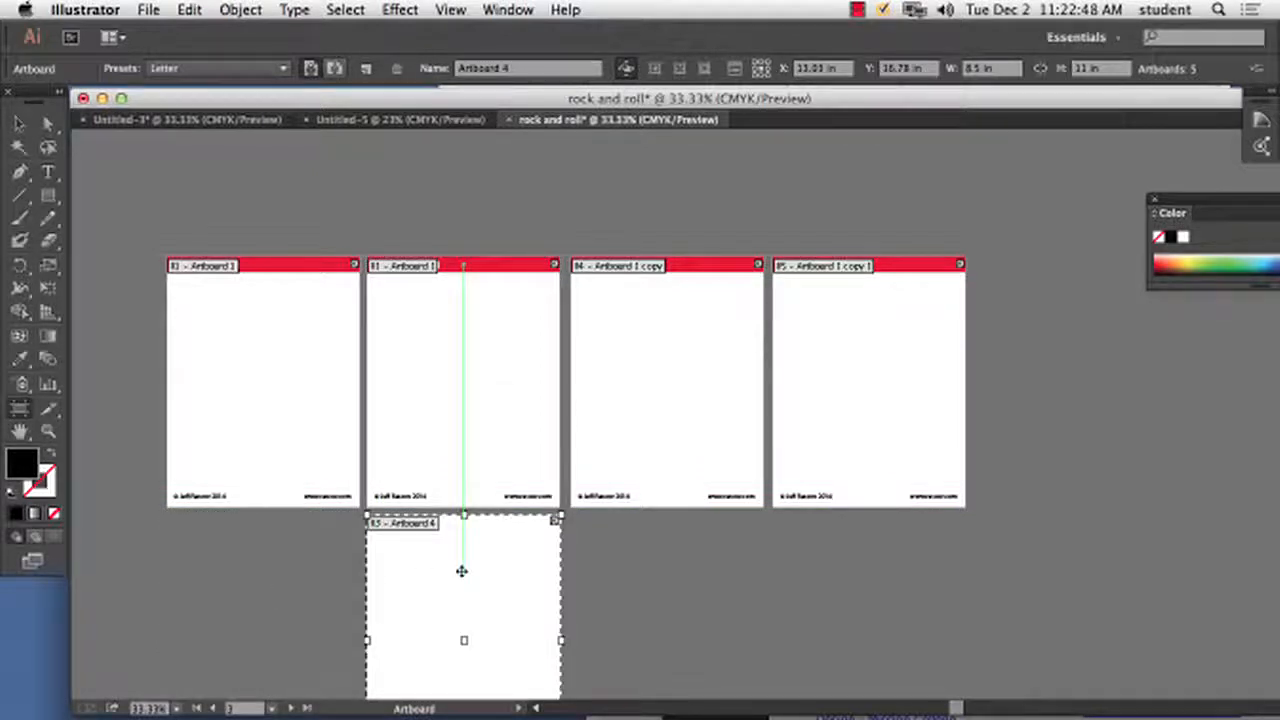
key(Delete)
key(Escape)
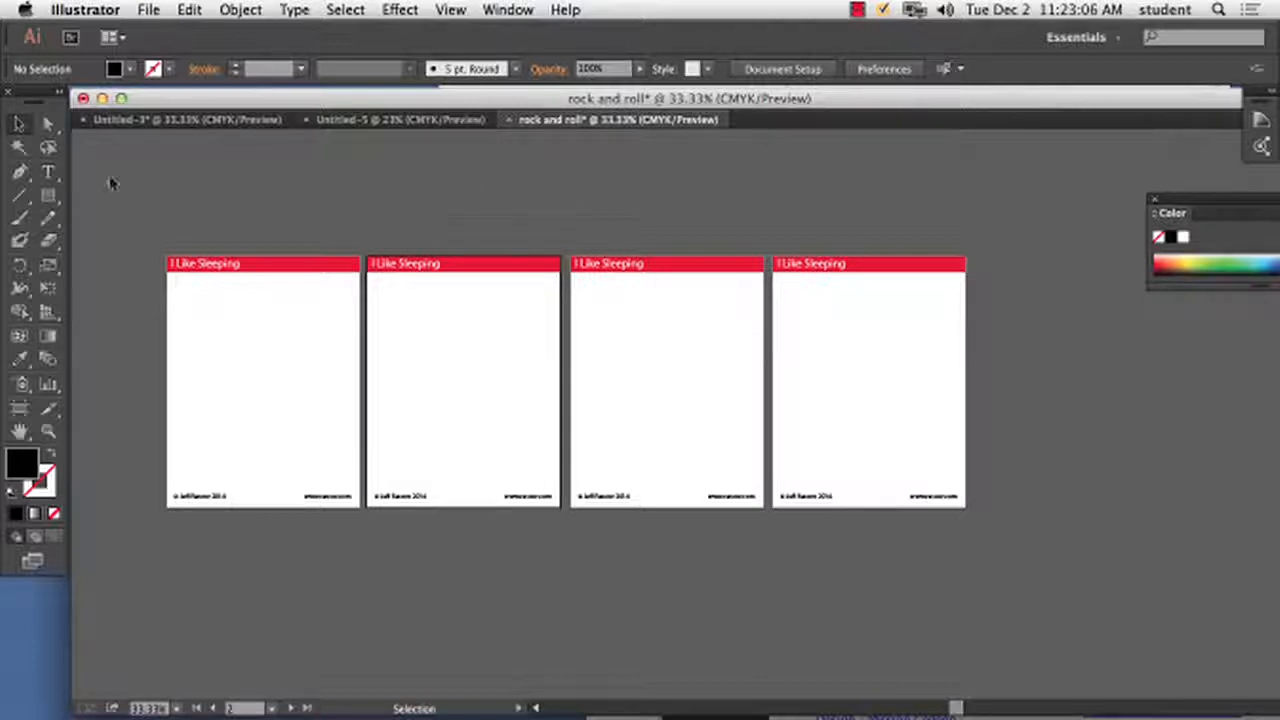
- Save the four-artboard document as an Illustrator template named rock2.ait on the Desktop
click(183, 330)
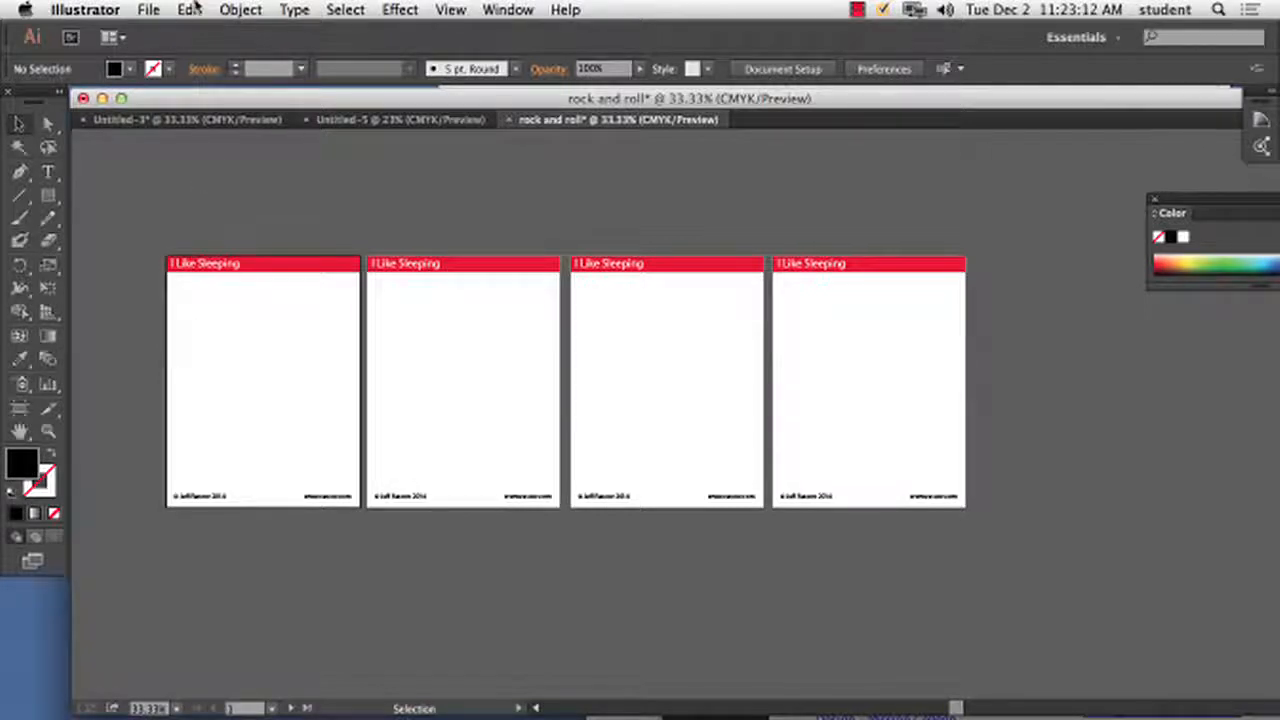
click(160, 9)
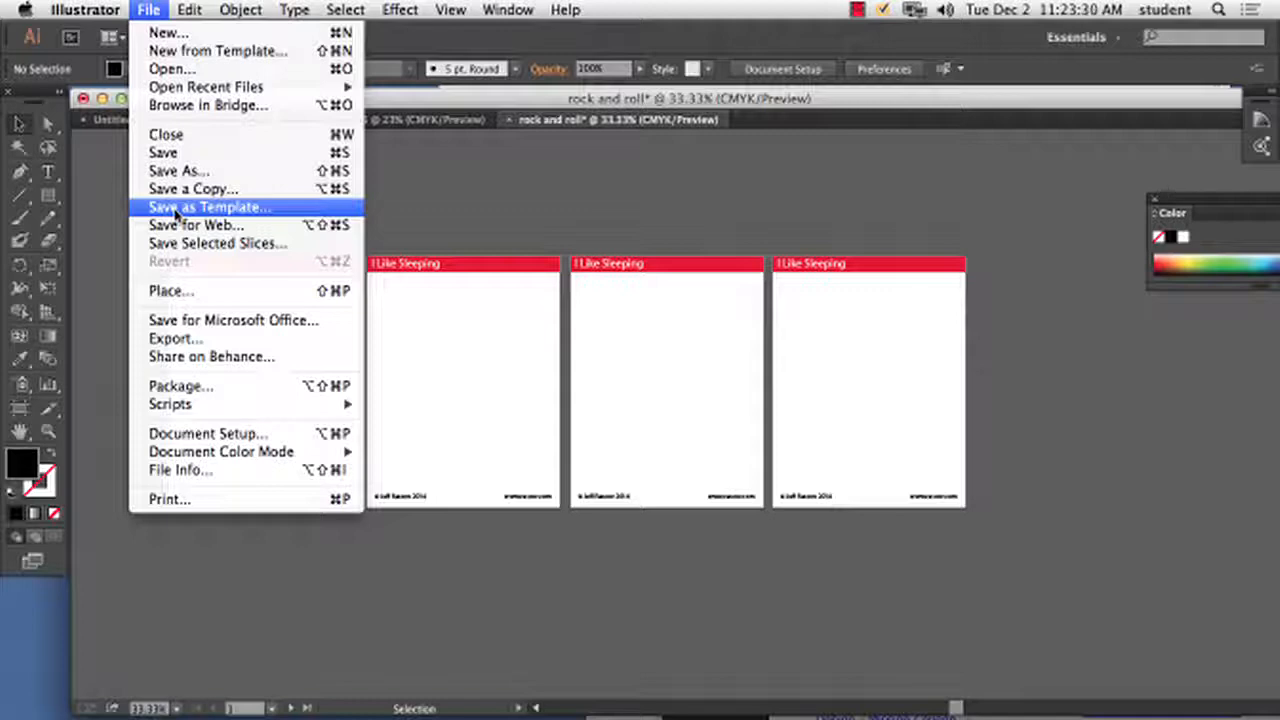
click(175, 209)
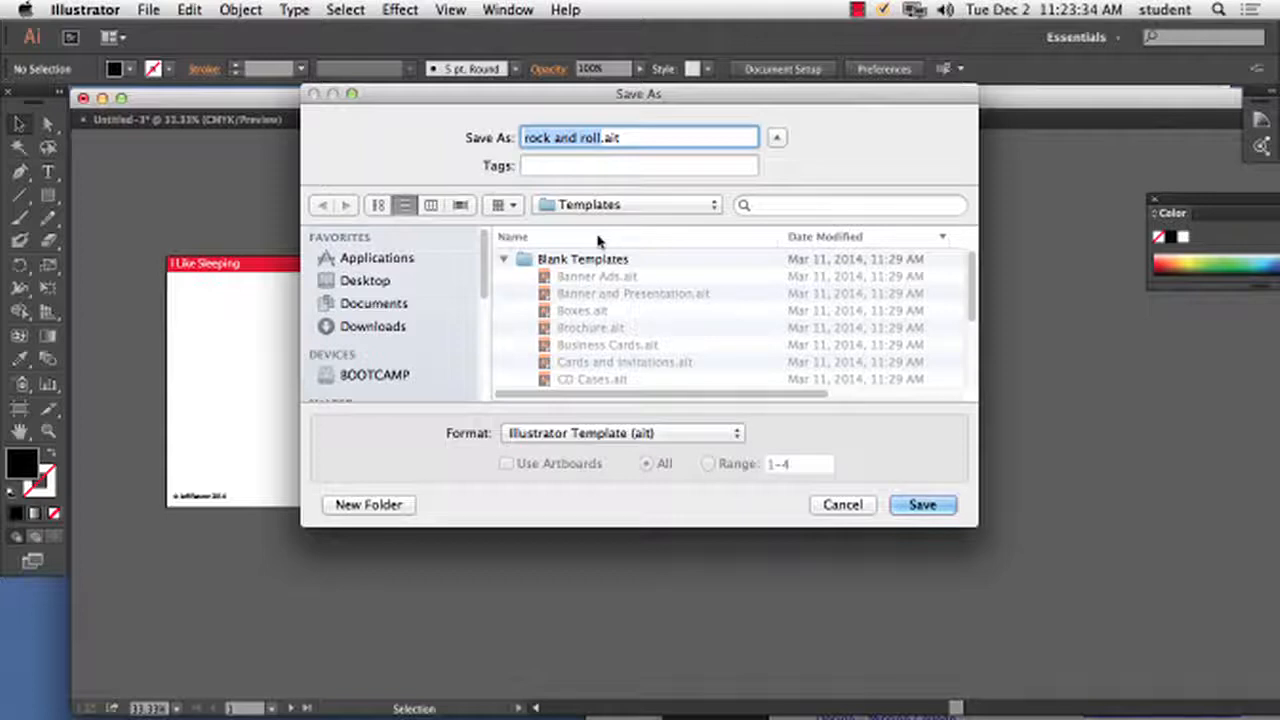
key(BackSpace)
text(rock2)
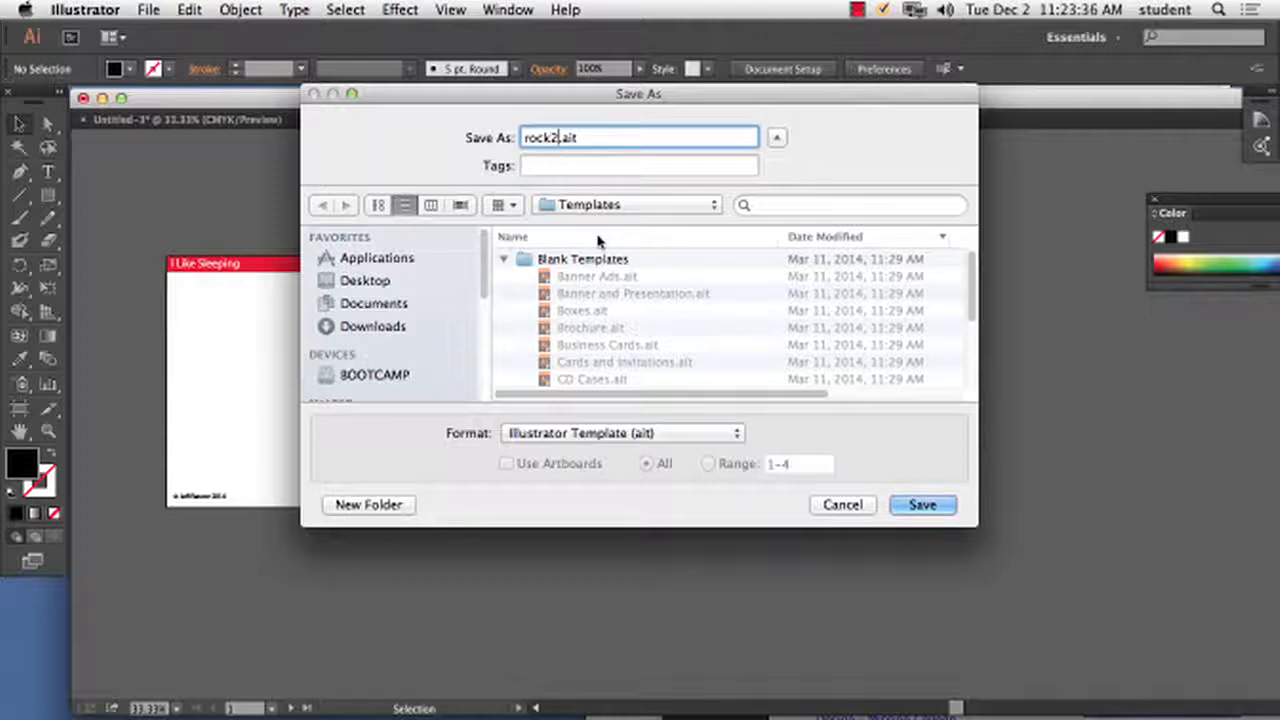
click(403, 287)
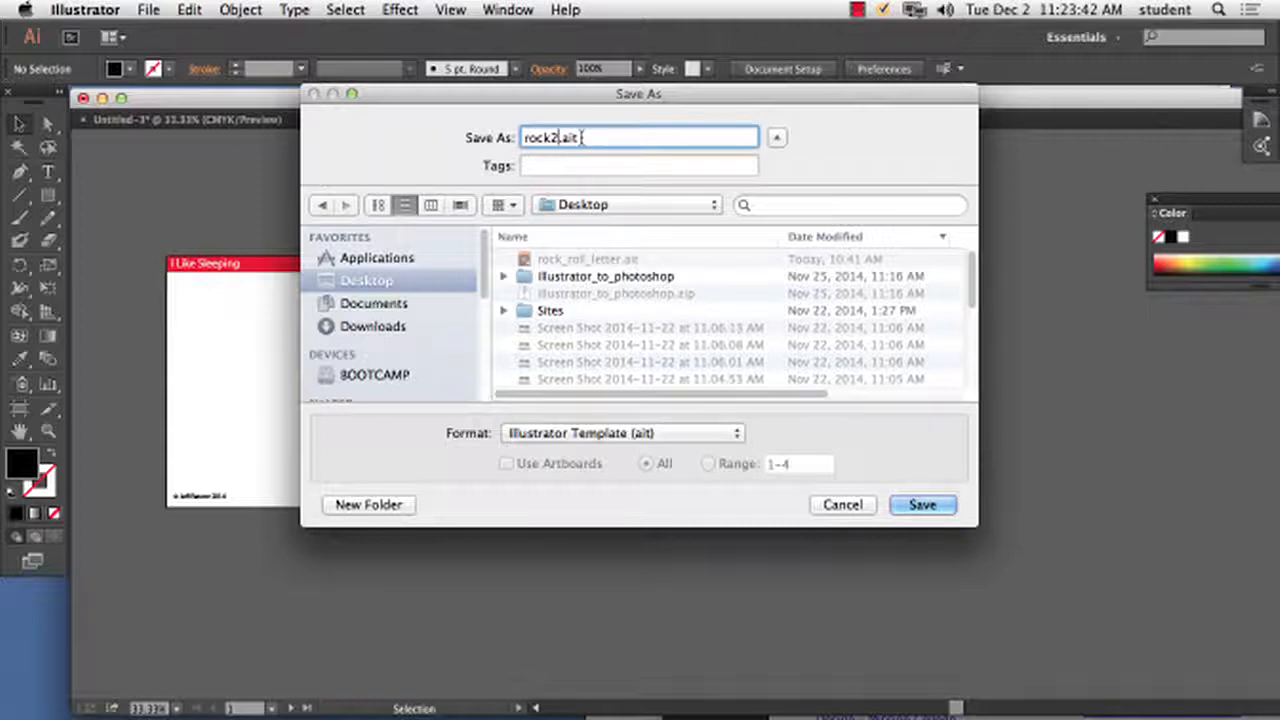
click(910, 507)
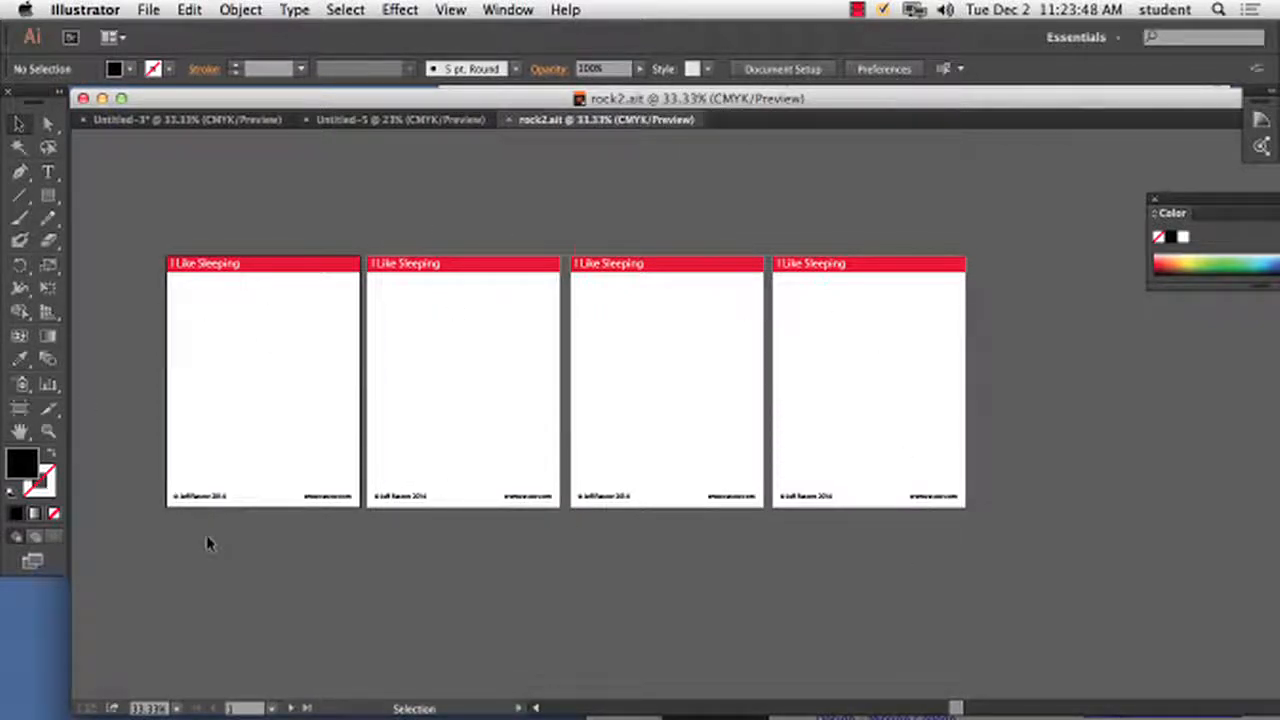
- Create a new document from the rock2.ait template on the Desktop
click(148, 10)
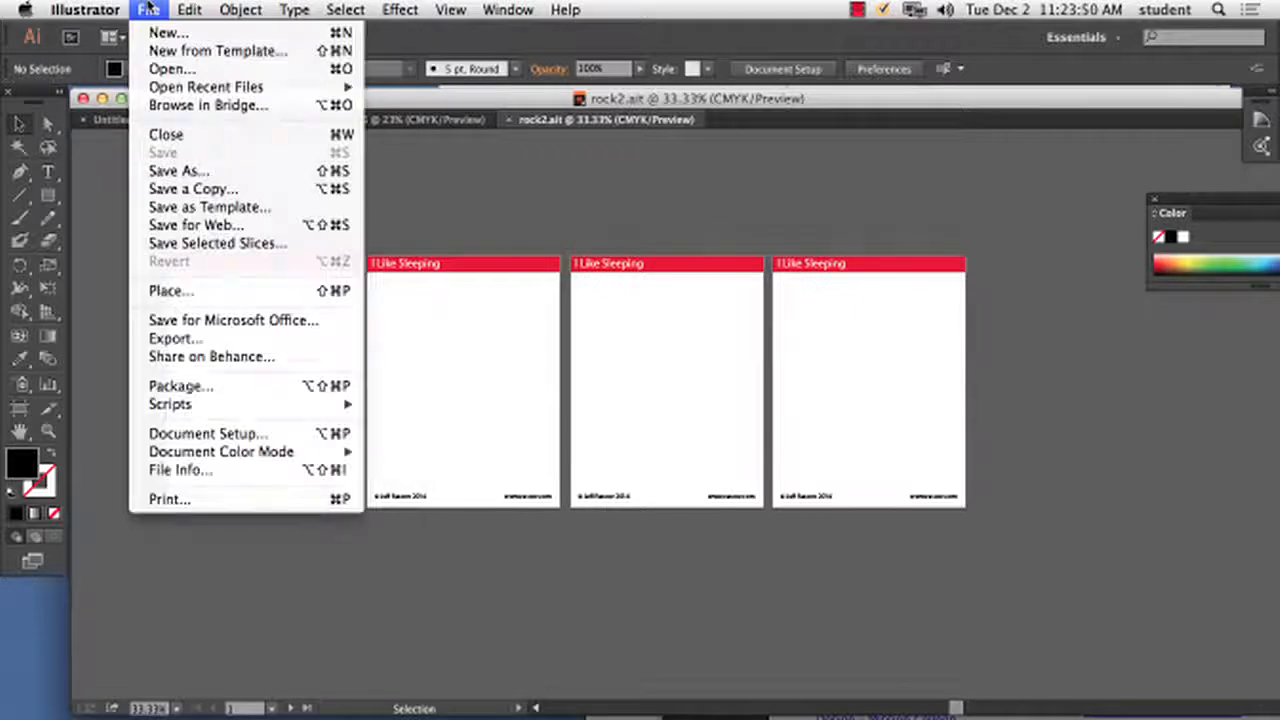
click(152, 51)
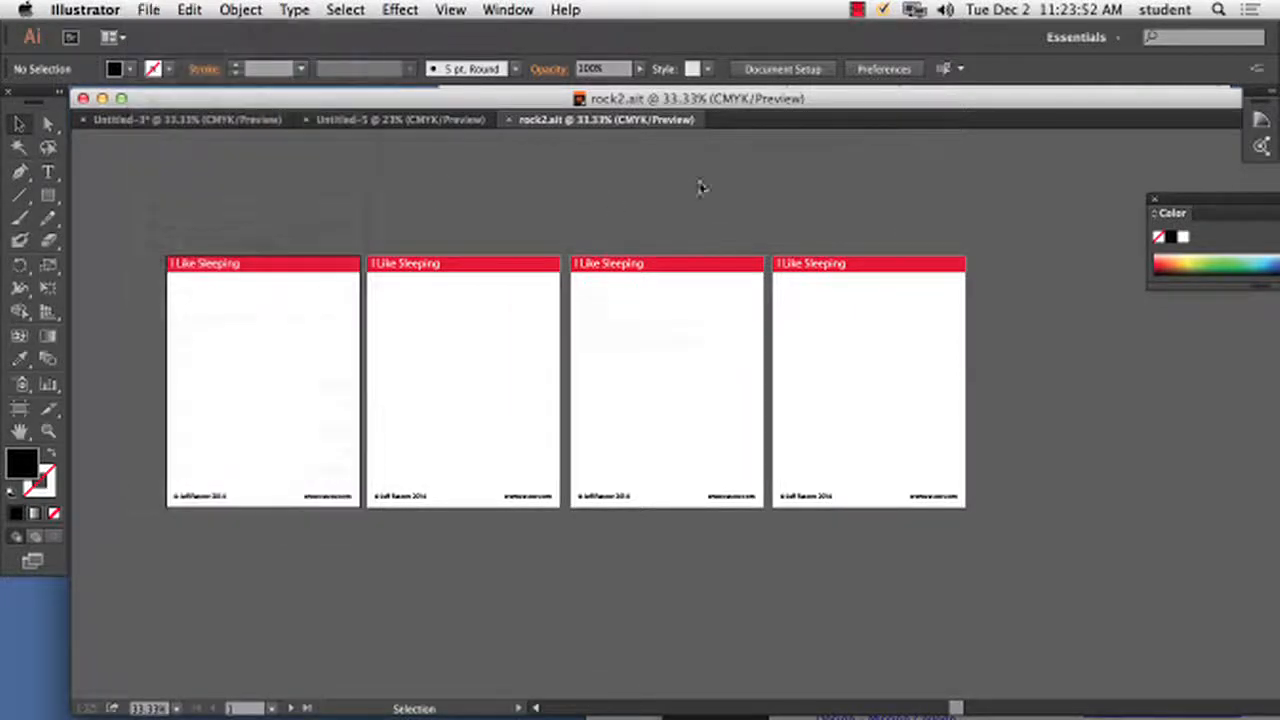
click(503, 180)
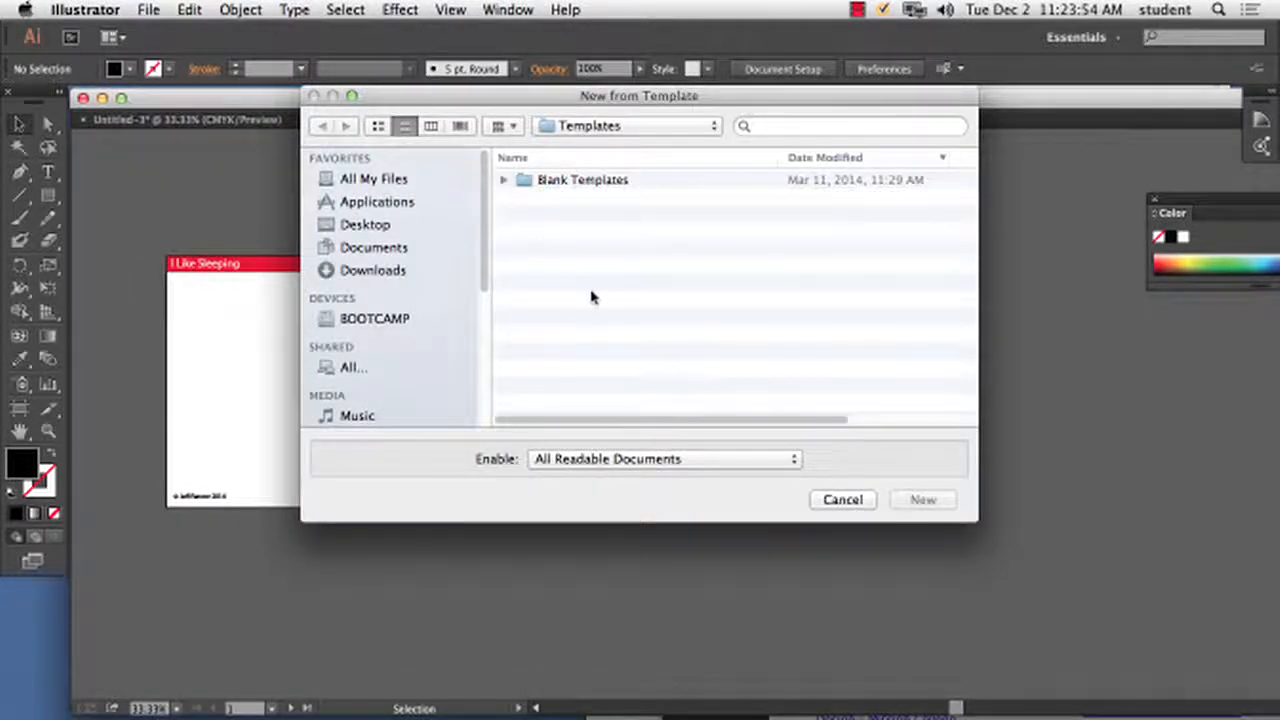
click(384, 227)
click(525, 183)
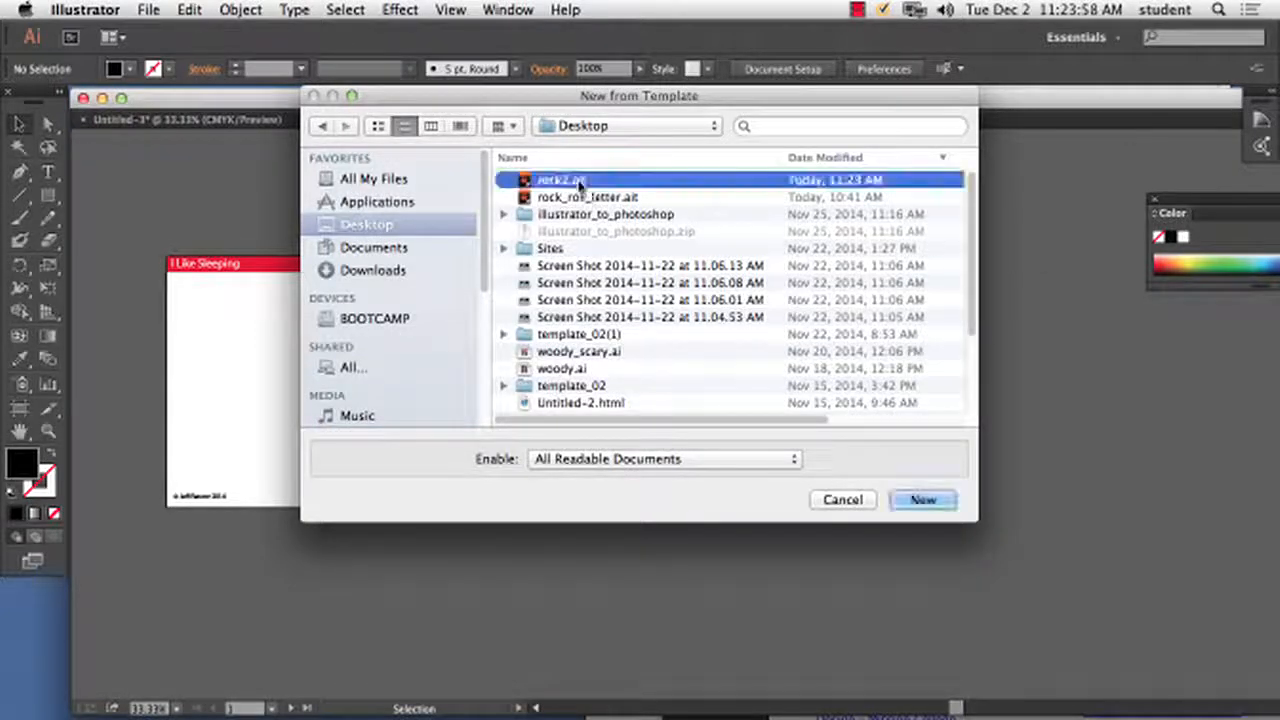
click(922, 500)
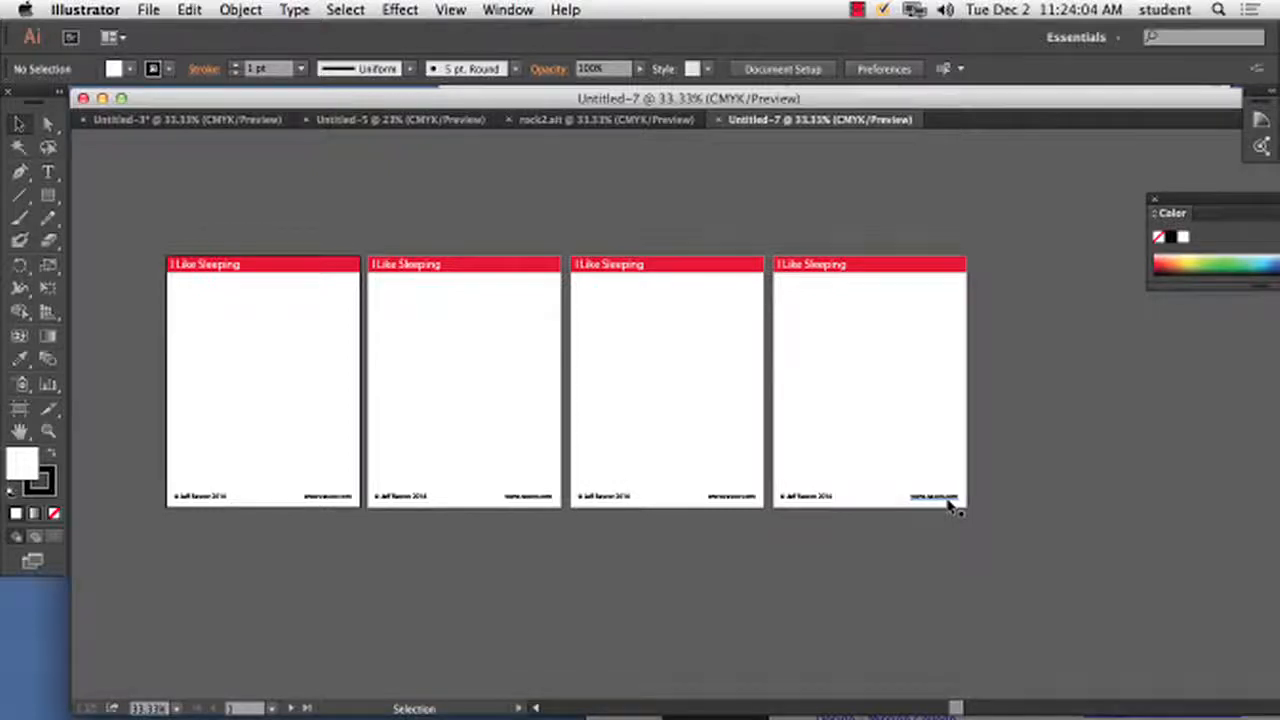
click(512, 266)
click(643, 343)
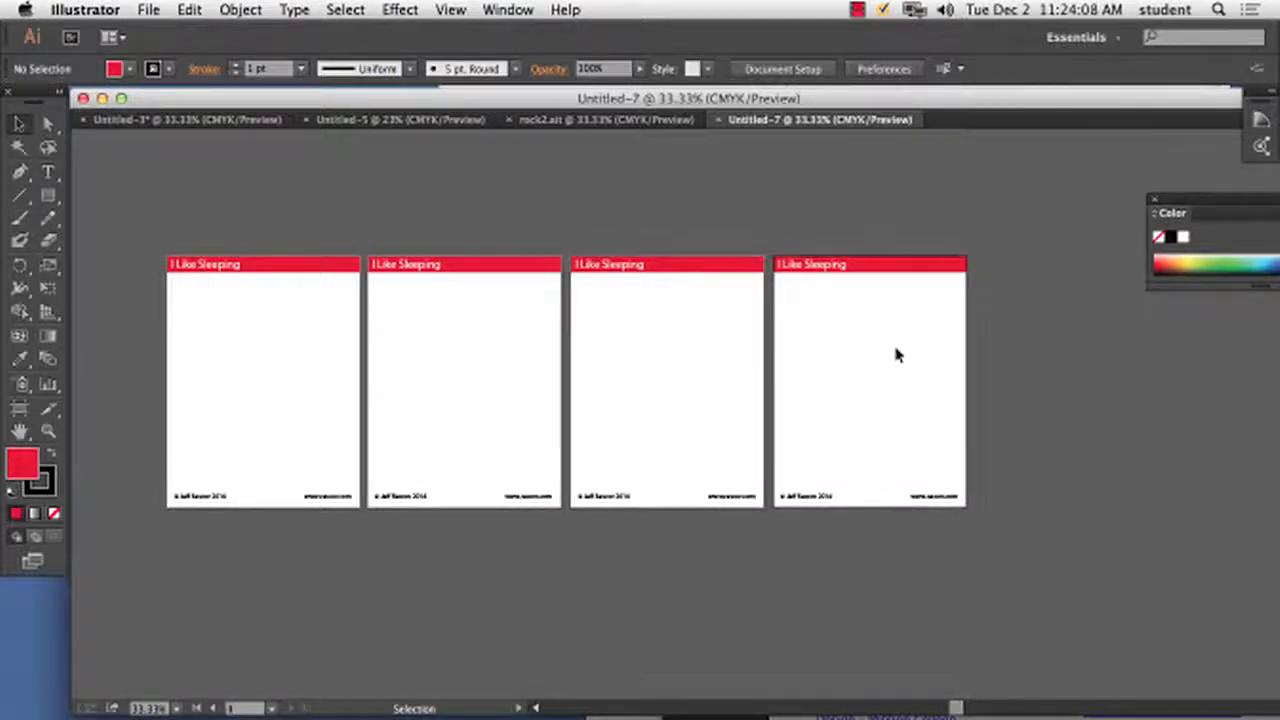
click(871, 266)
click(806, 209)
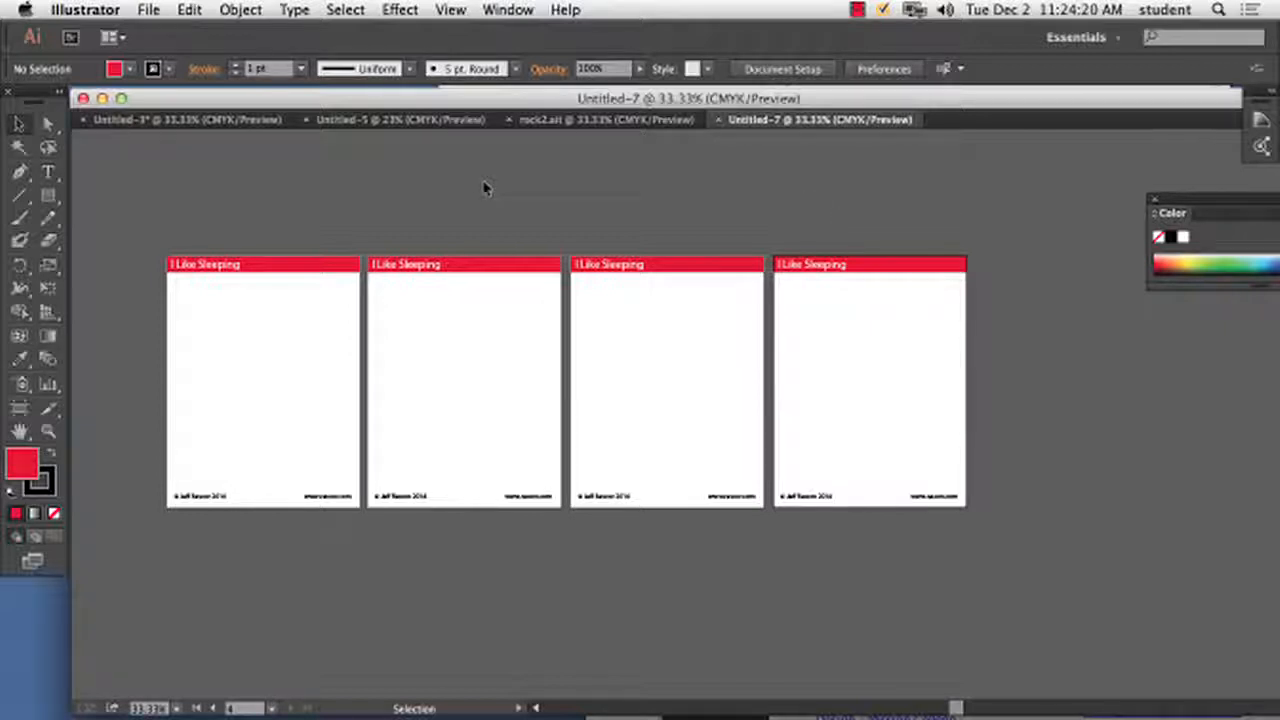
- Open the rock_roll_letter.ait file from the Desktop, view its full page, and close the resulting document
click(148, 9)
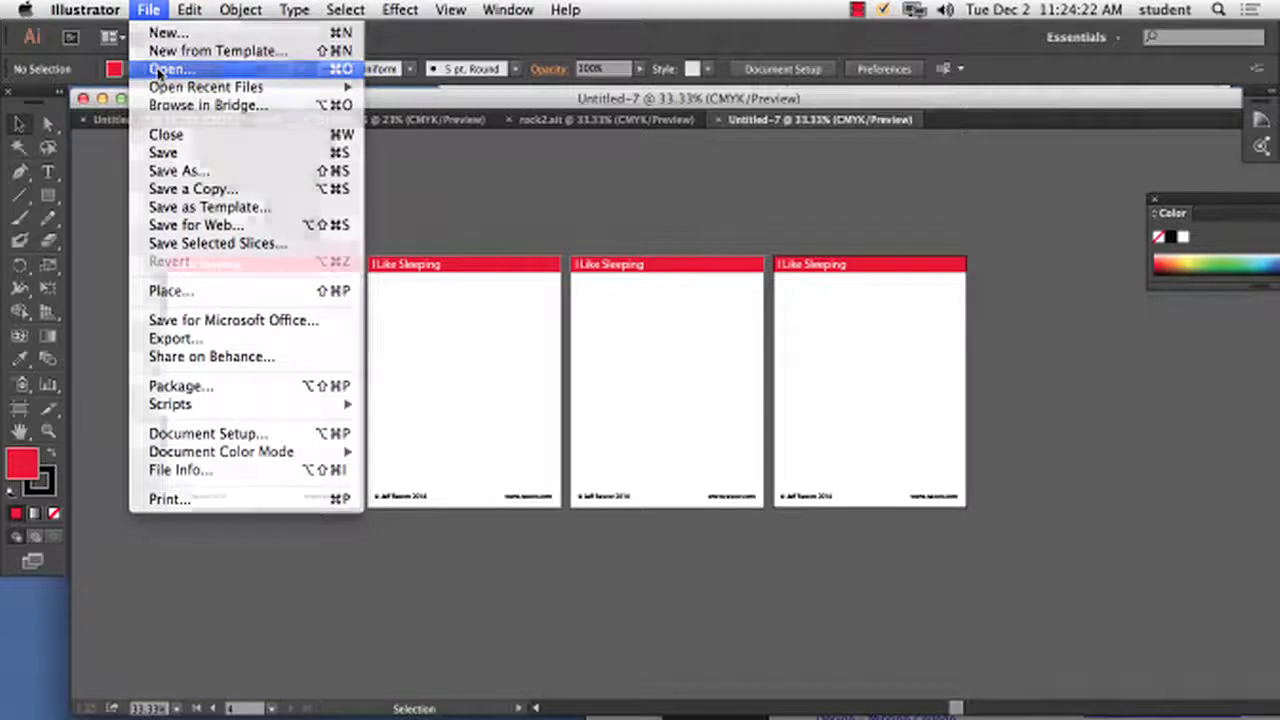
click(158, 70)
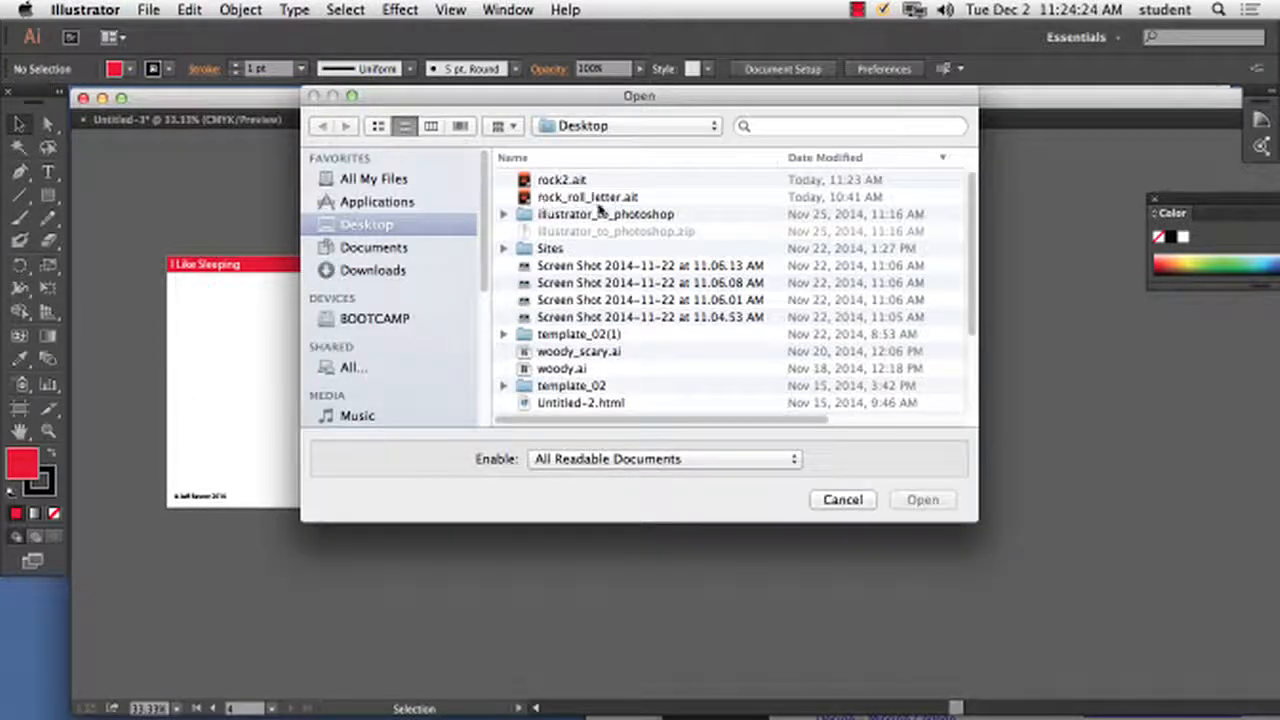
click(603, 200)
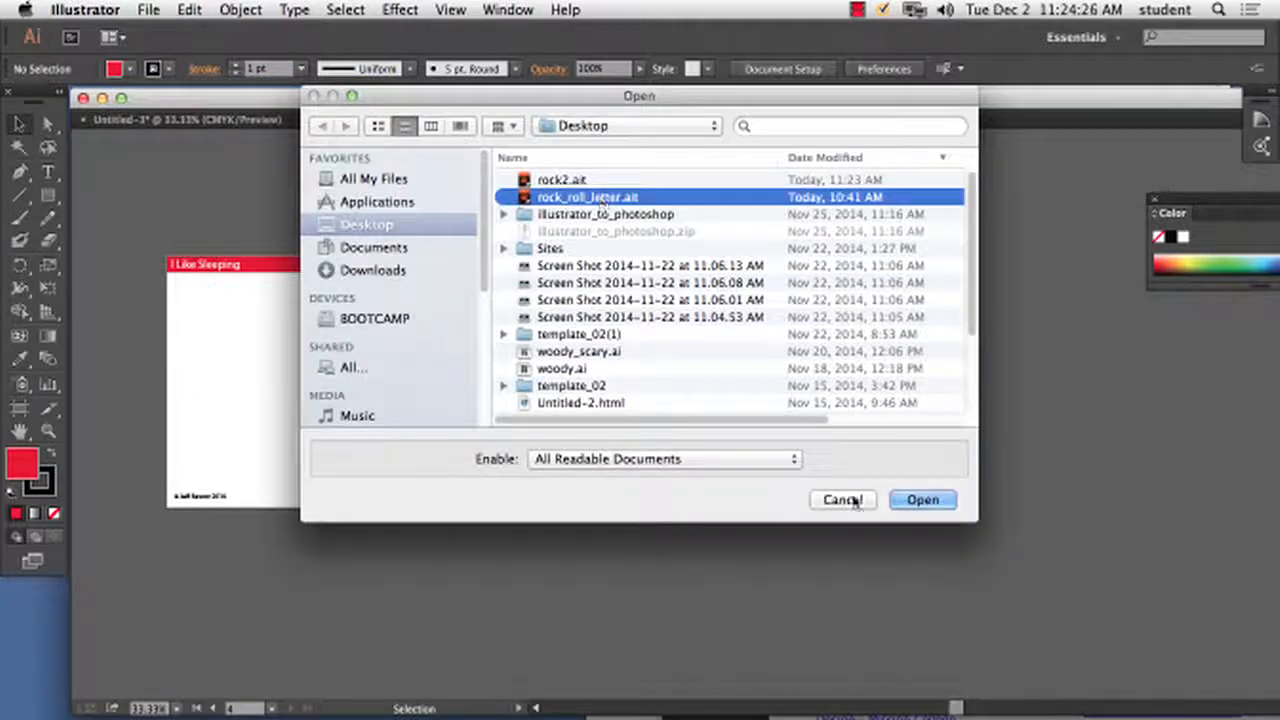
click(932, 500)
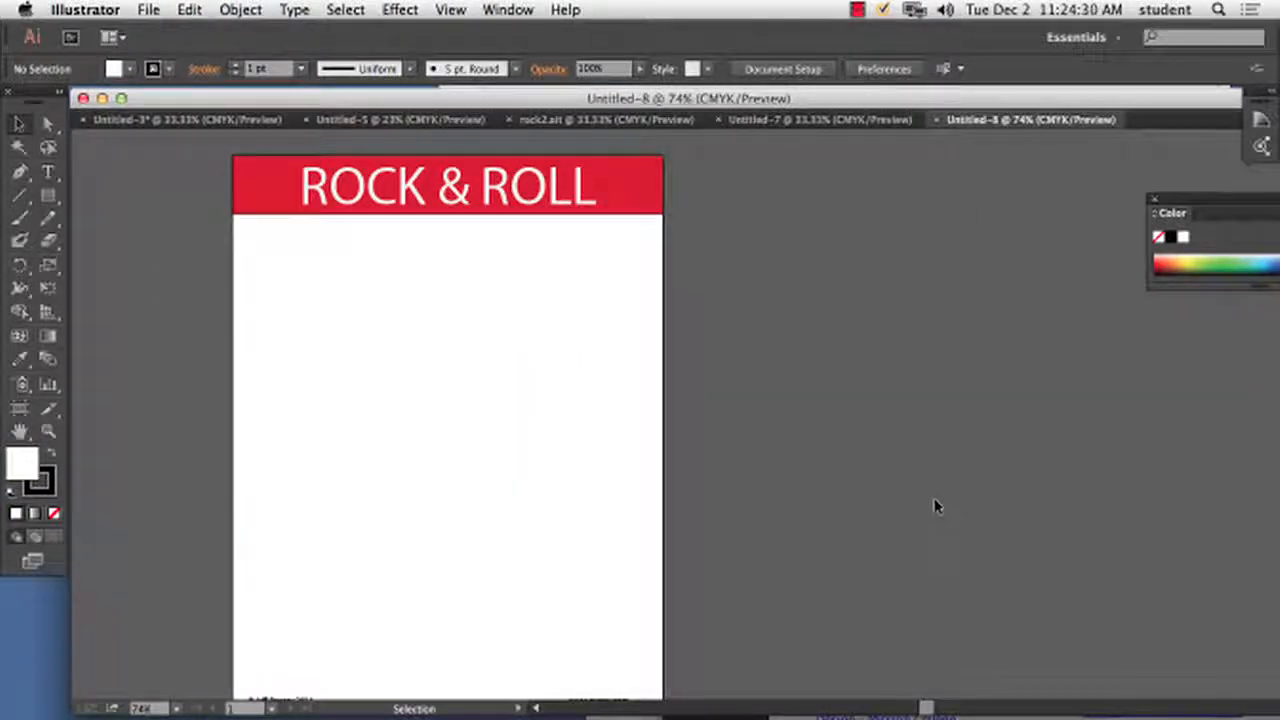
mouse_move(590, 435)
mouse_down()
mouse_move(623, 409)
mouse_move(637, 434)
mouse_move(743, 440)
mouse_move(591, 430)
mouse_move(608, 423)
mouse_up()
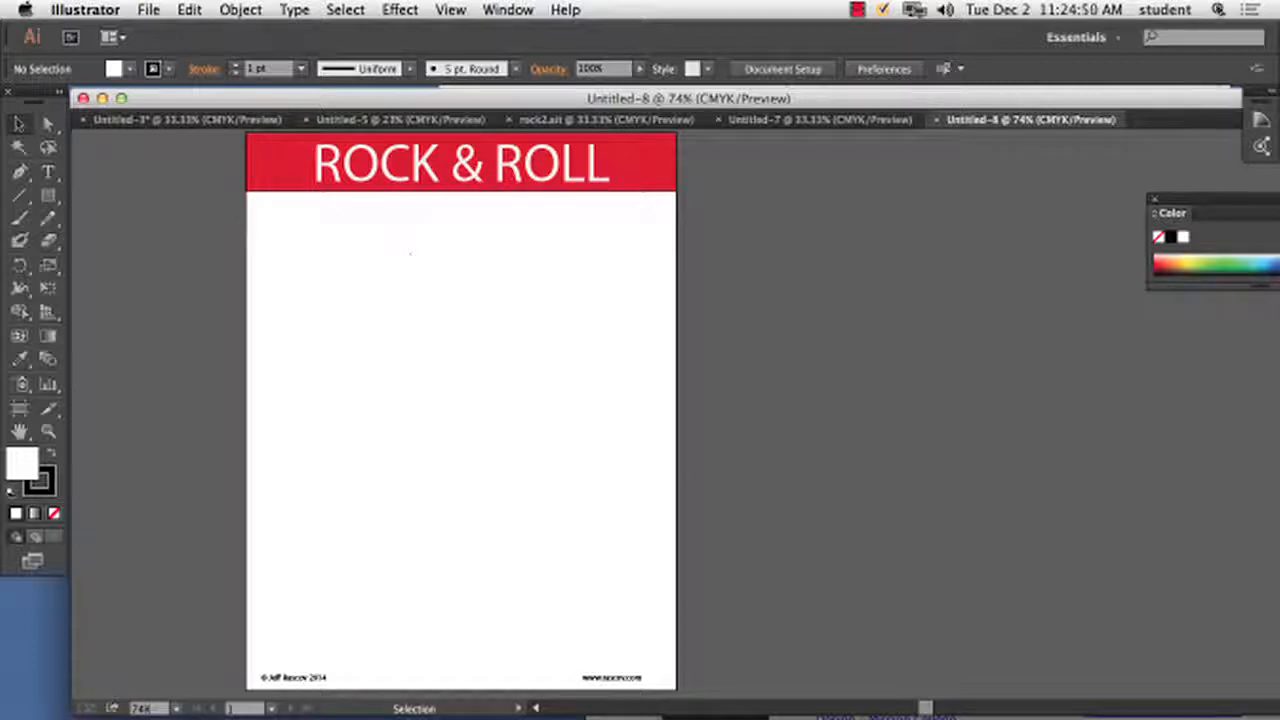
click(938, 119)
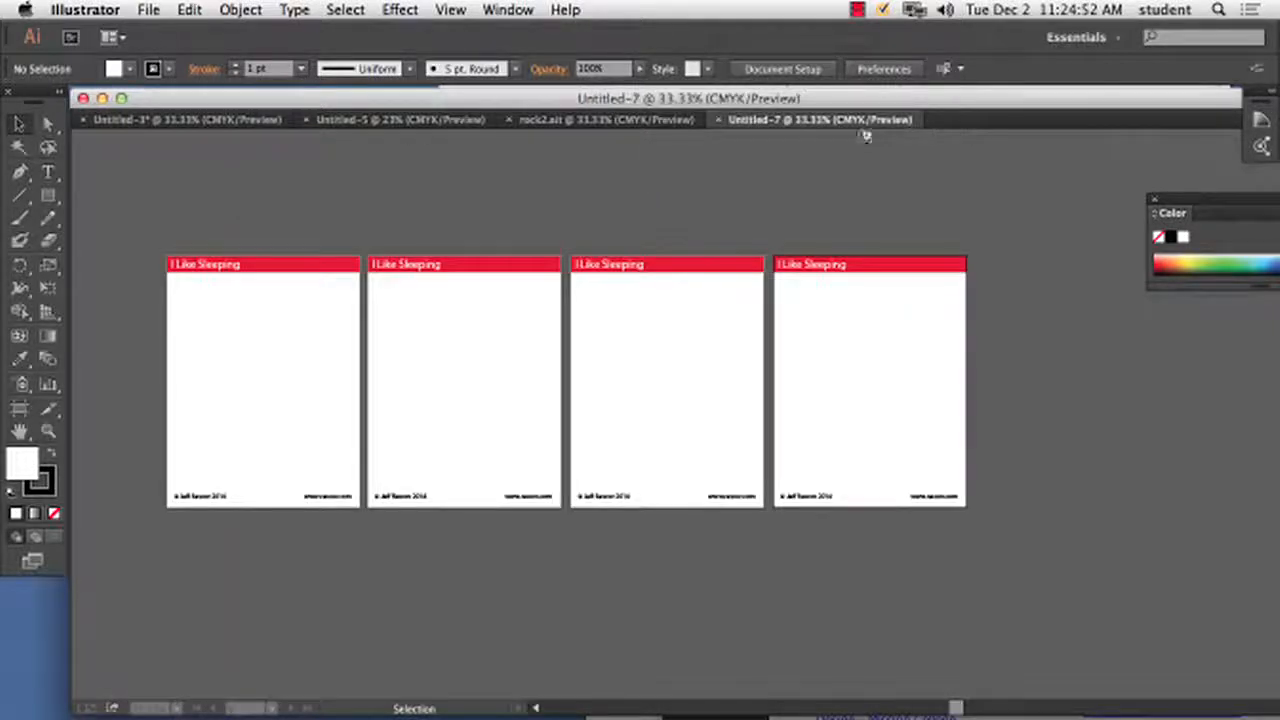
- Move the Illustrator window out of the way, close the two Firefox windows behind it, and bring the Illustrator window back up
drag(204, 103, 267, 100)
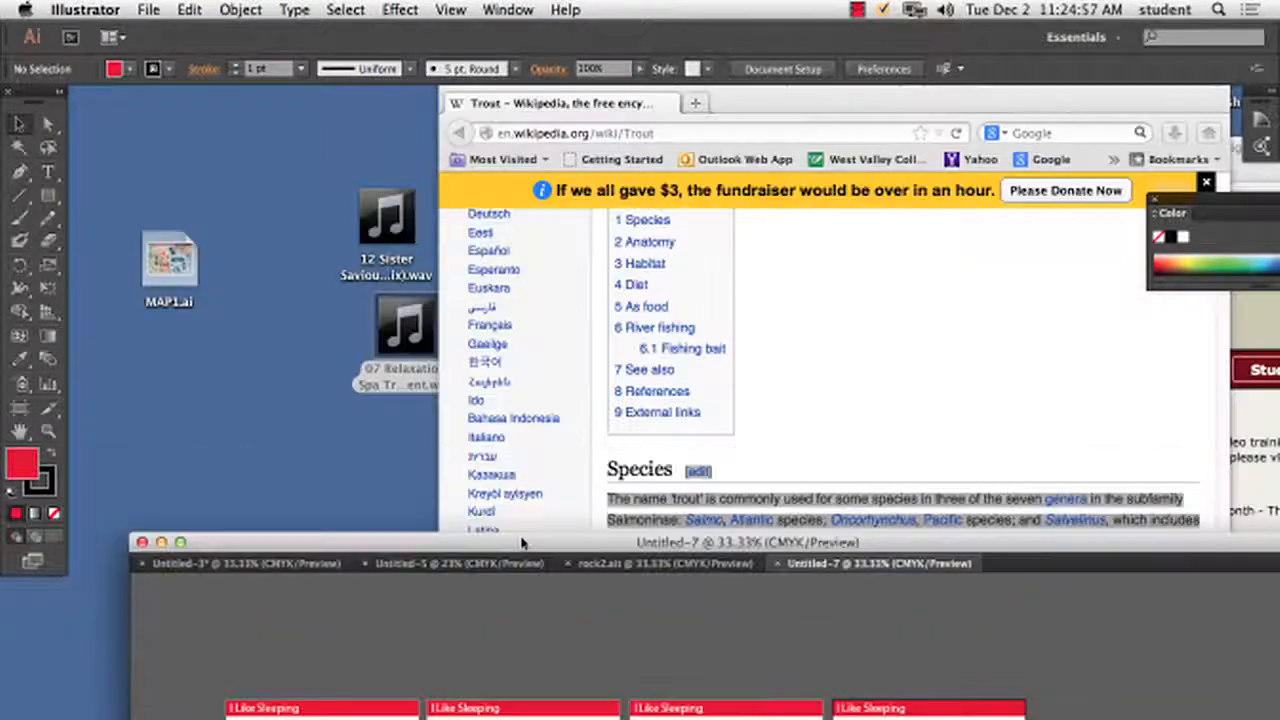
drag(528, 96, 523, 542)
click(812, 110)
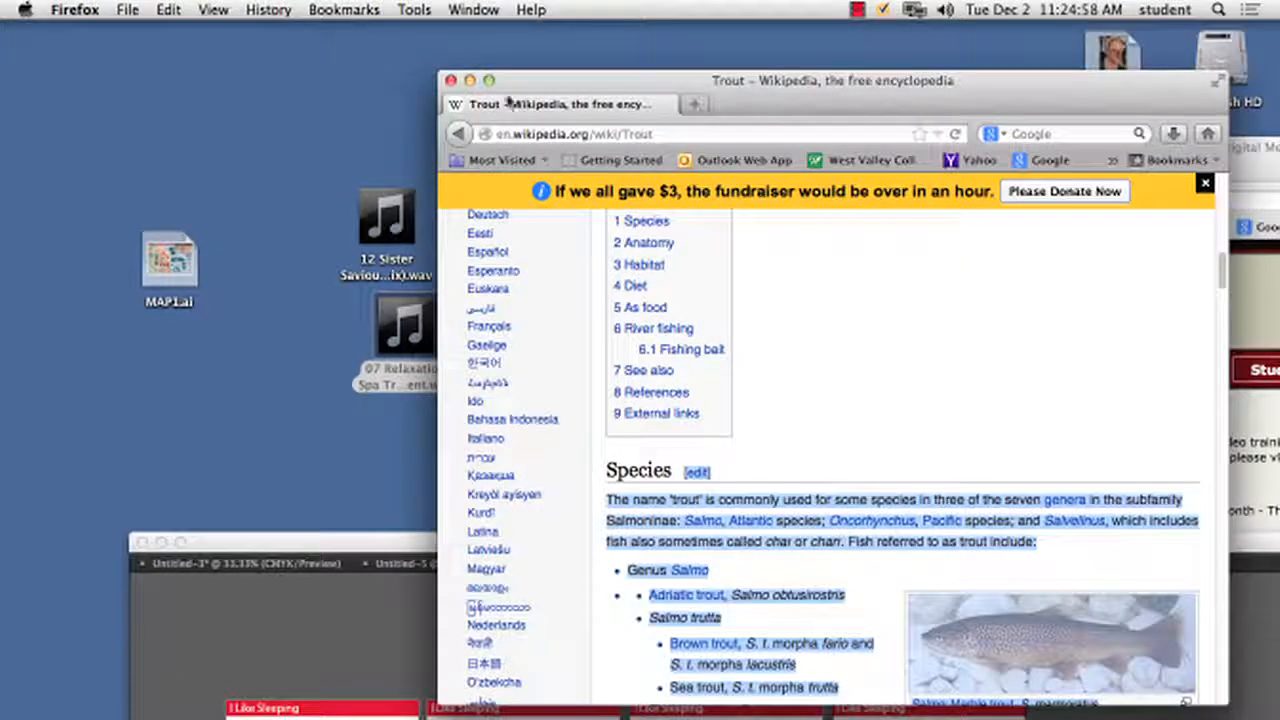
click(459, 86)
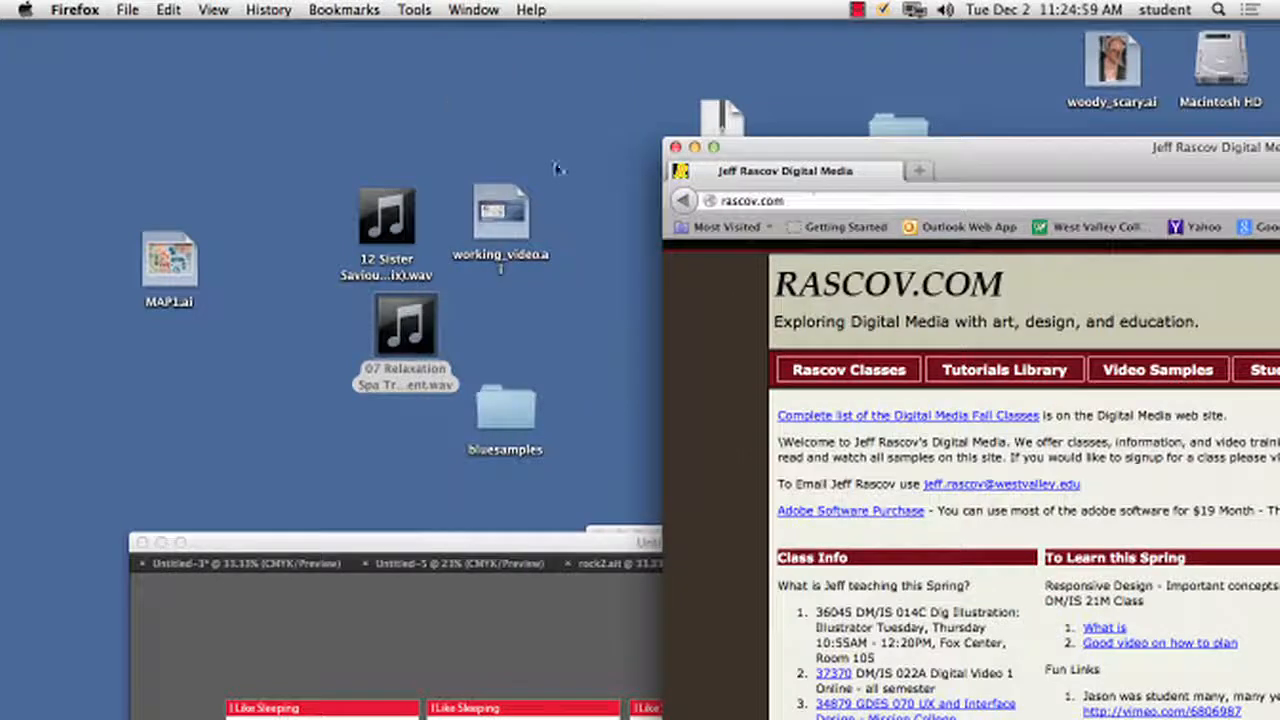
click(675, 147)
click(856, 545)
drag(857, 543, 770, 120)
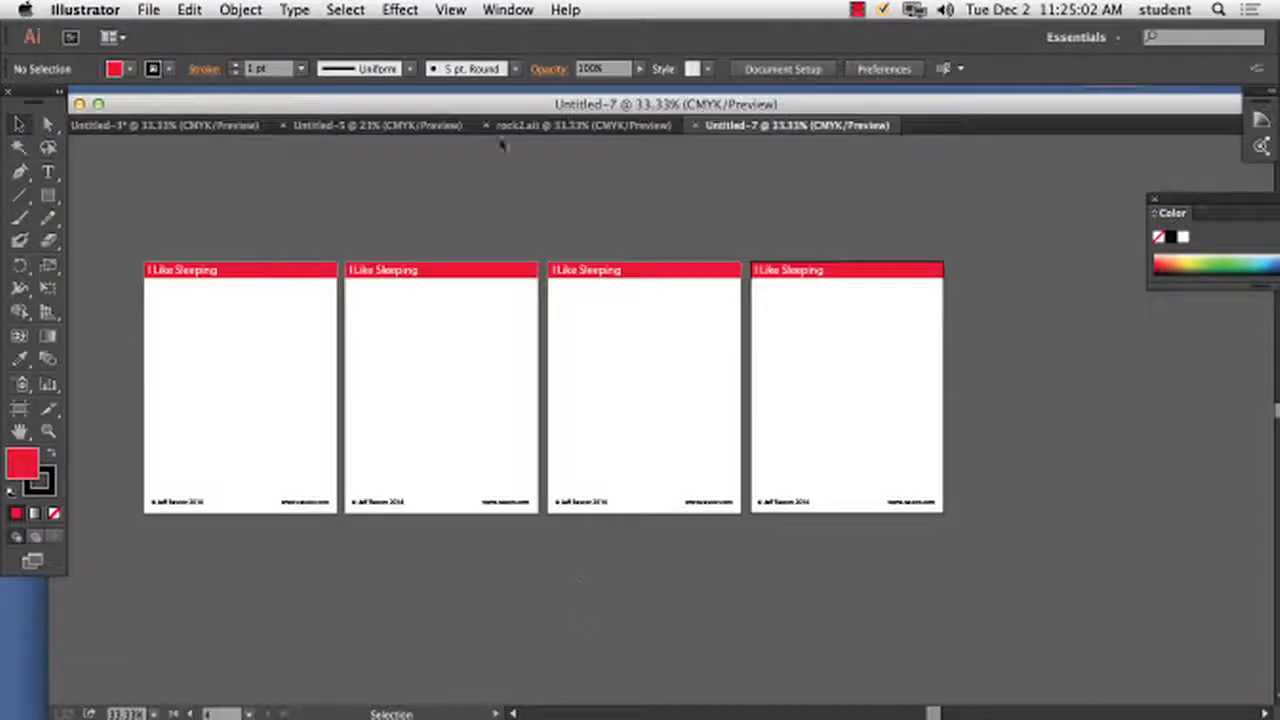
- Create a new document from the rock_roll_letter.ait template on the Desktop, view its page, and close it
click(150, 9)
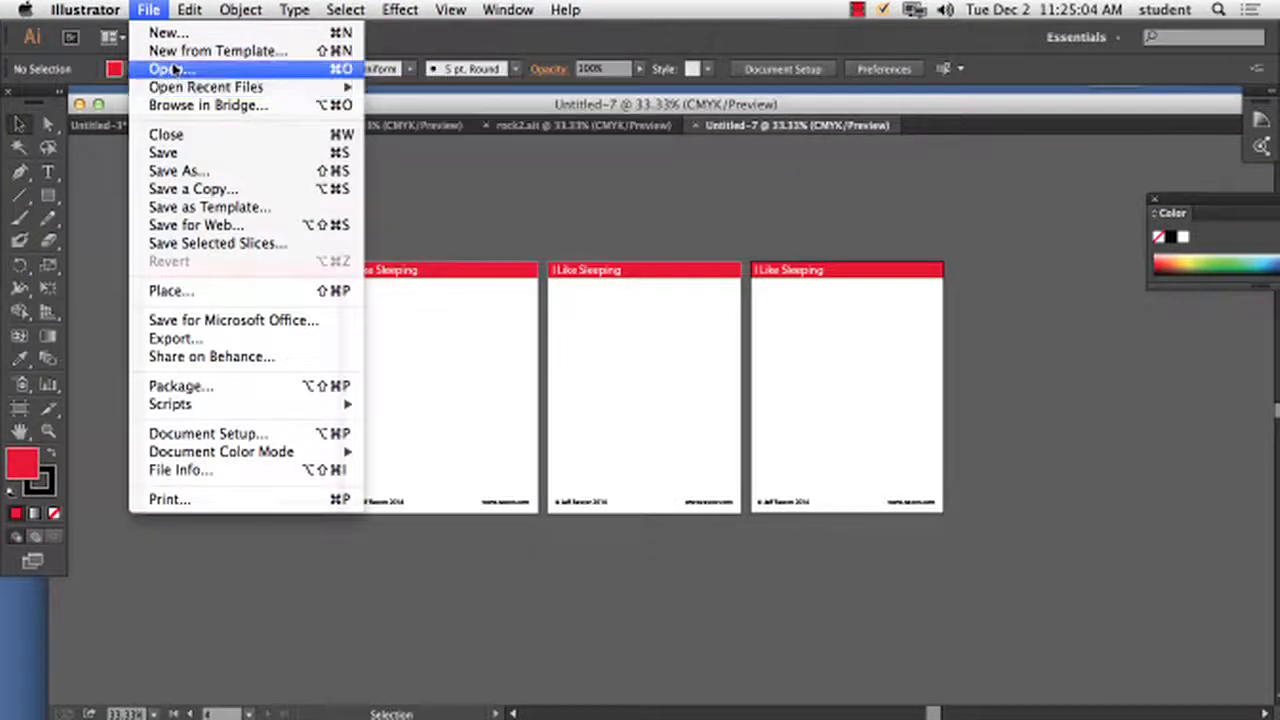
click(180, 50)
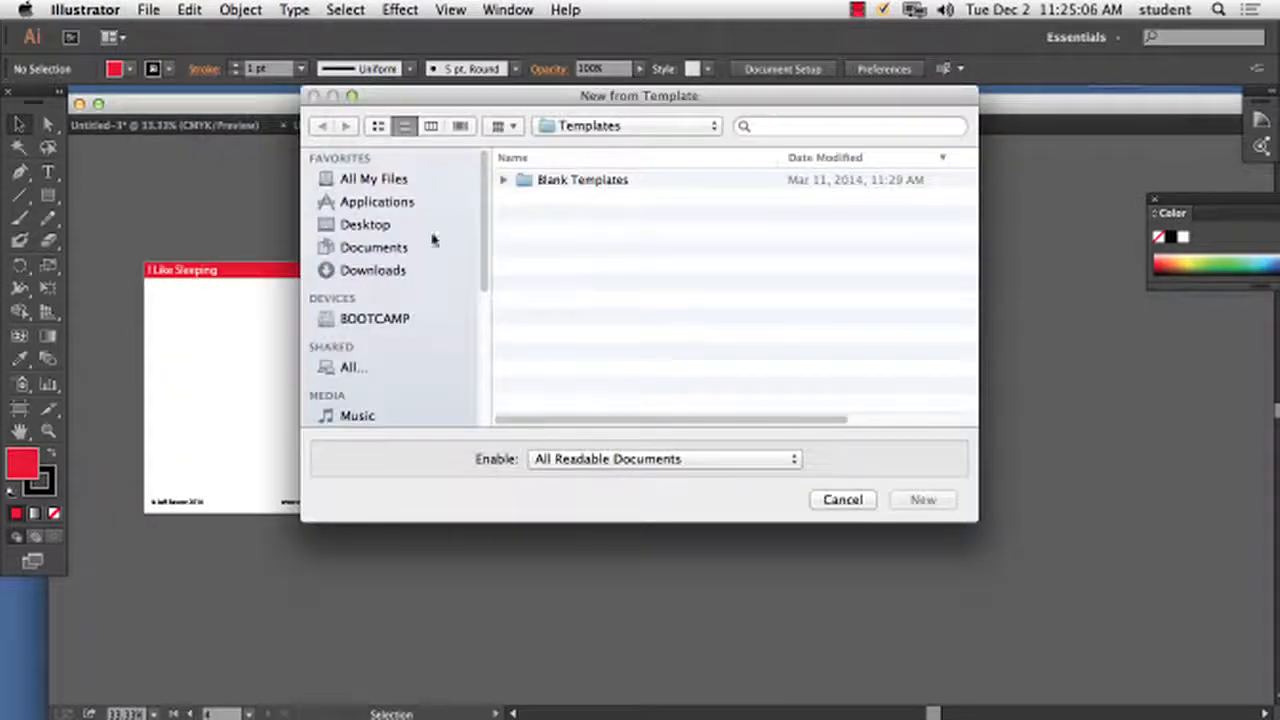
click(386, 226)
click(583, 198)
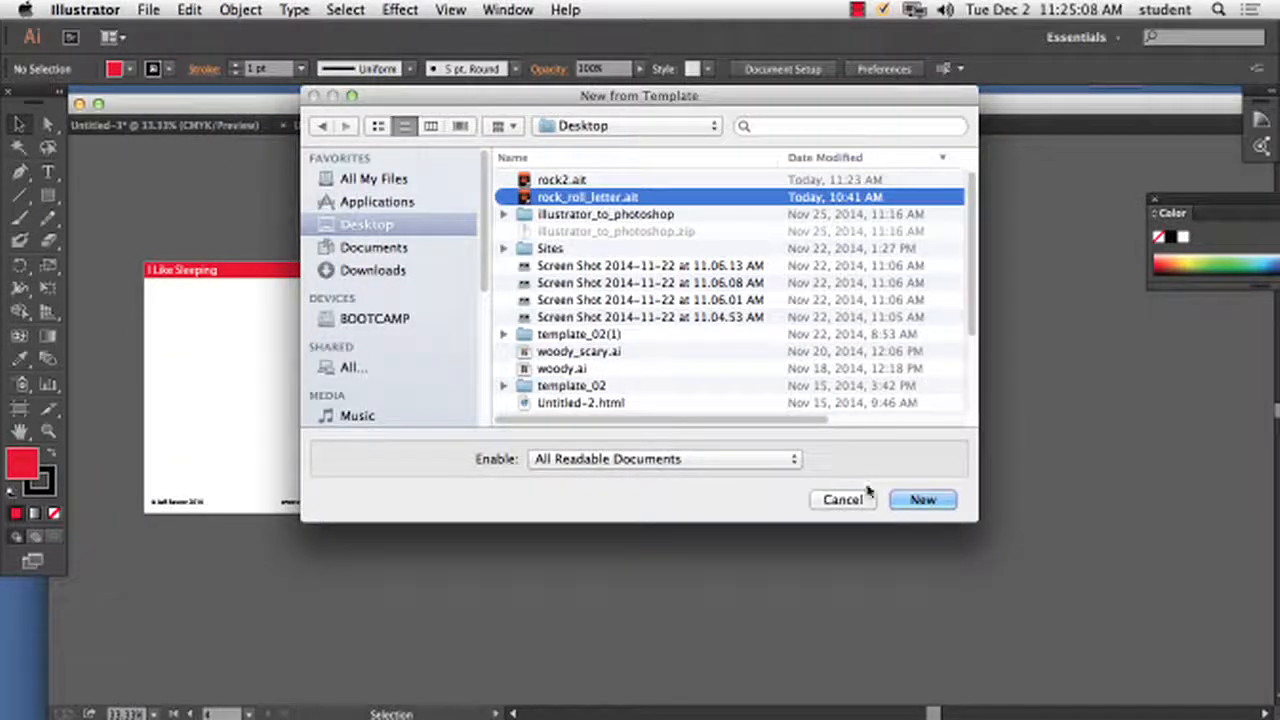
click(923, 499)
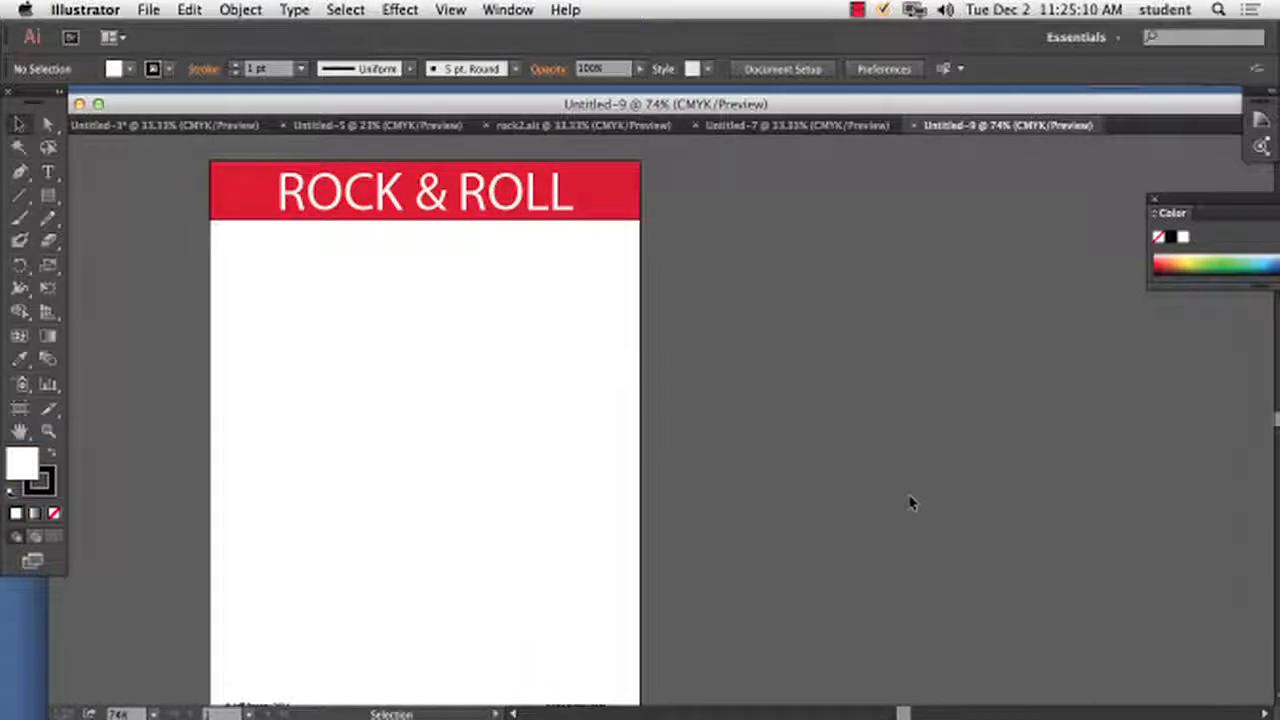
drag(491, 469, 437, 446)
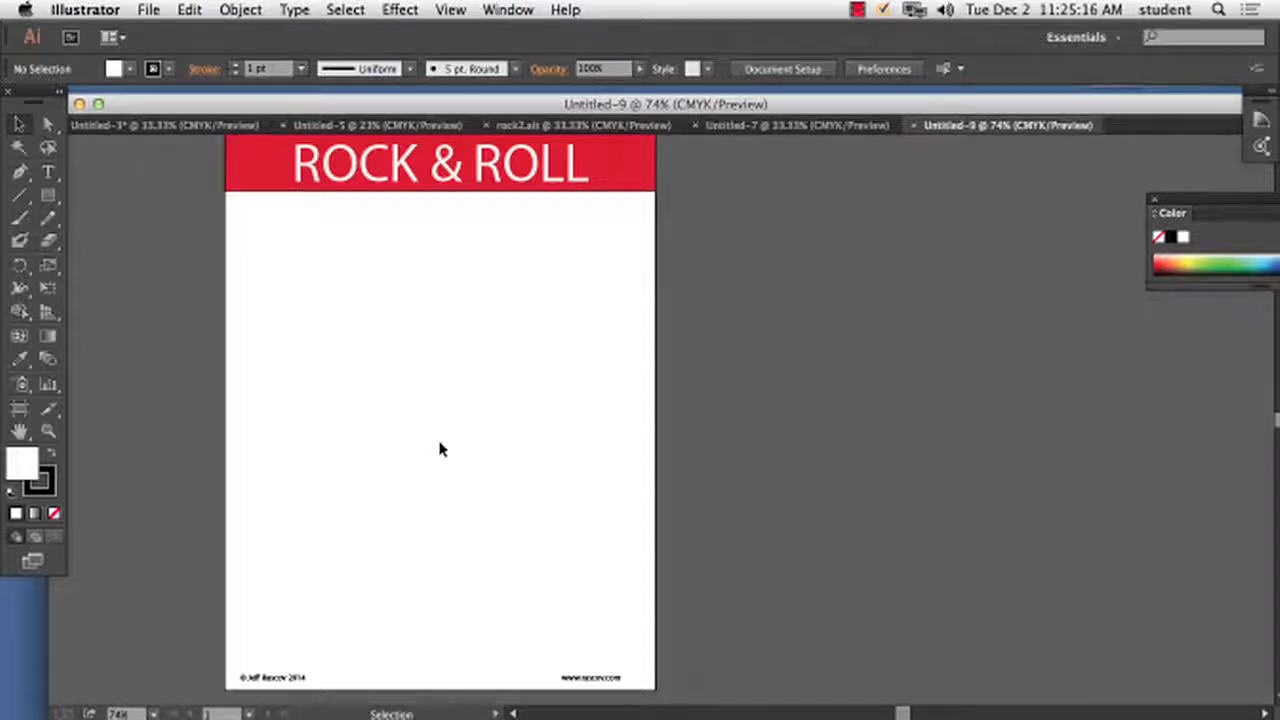
click(913, 126)
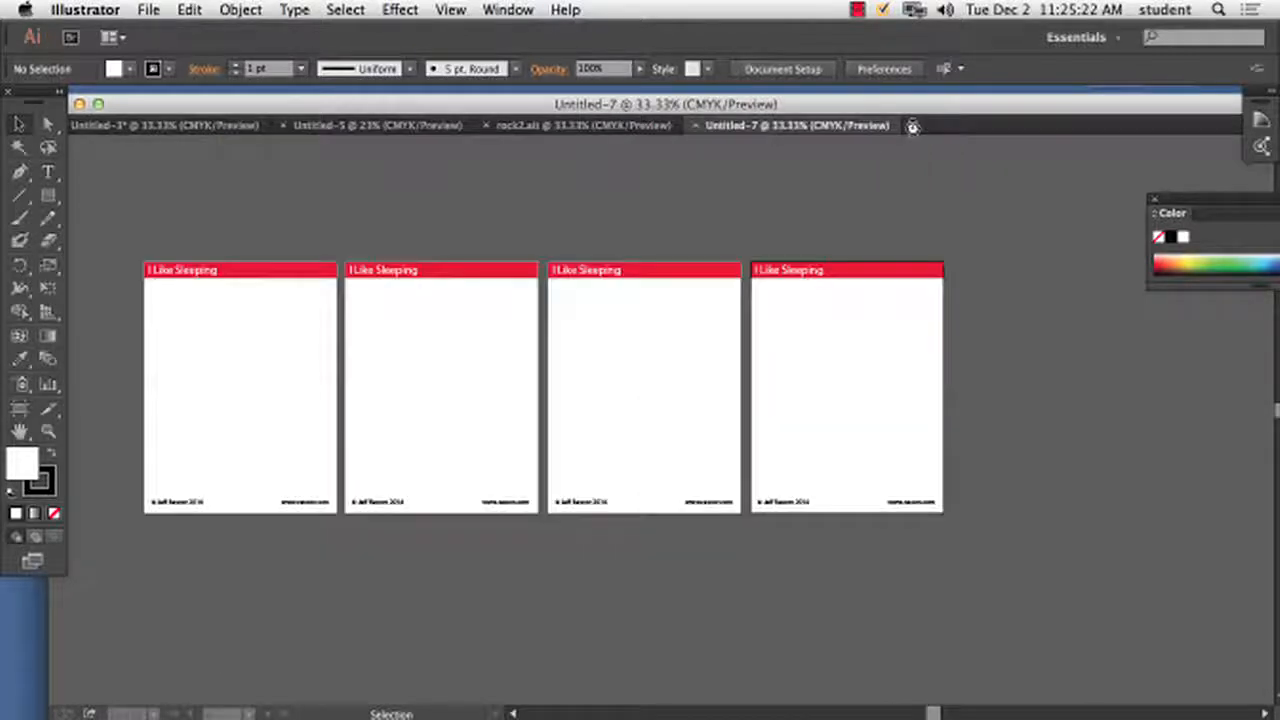
- Start a new Letter-size document and set its number of artboards to 8
click(148, 10)
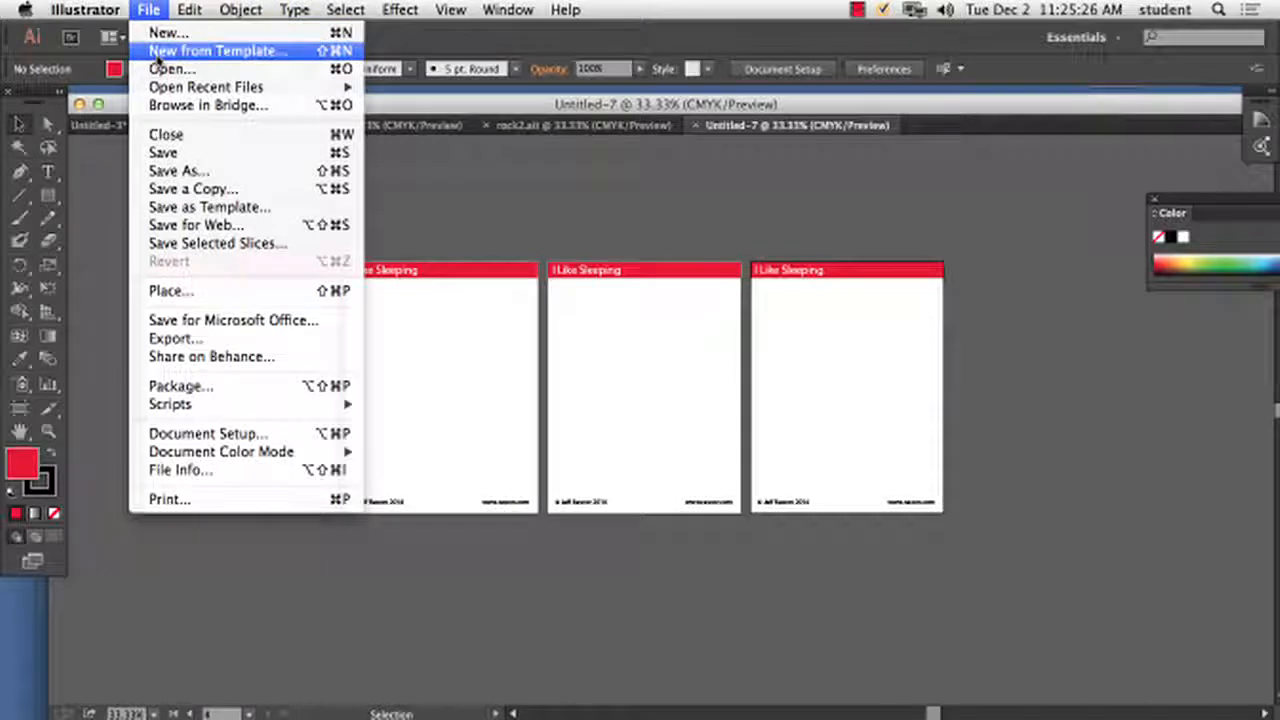
click(156, 36)
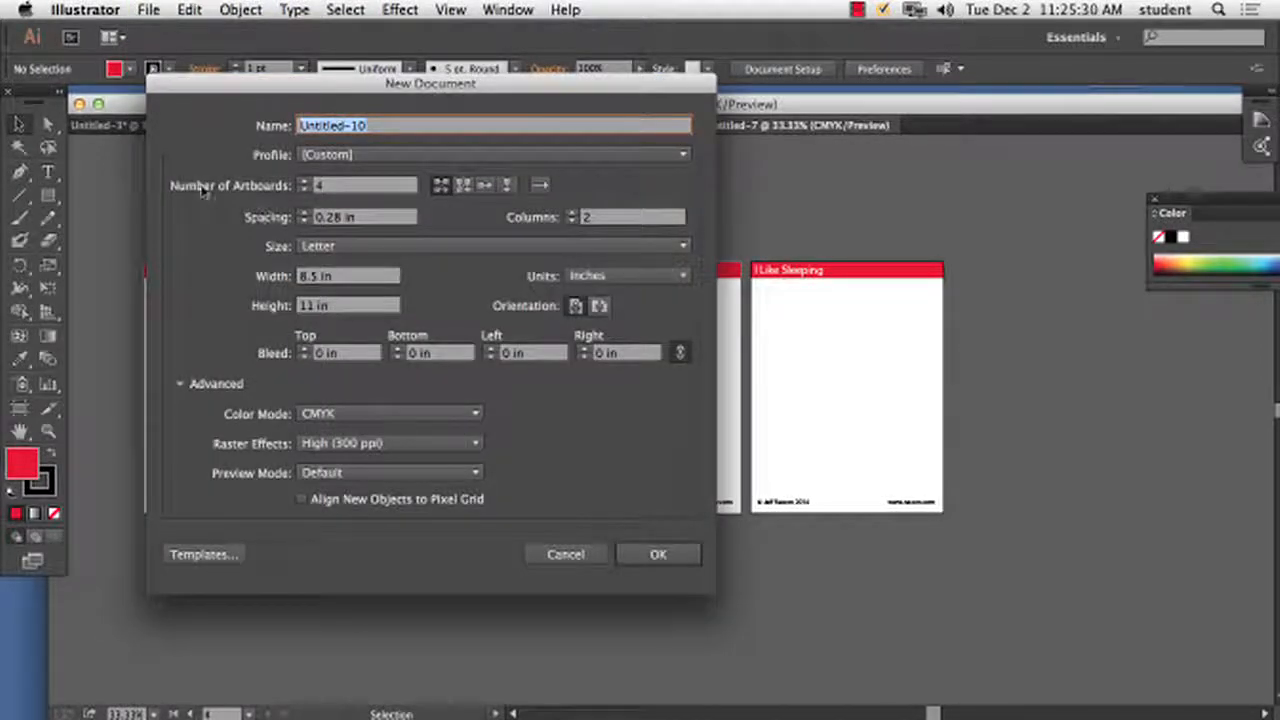
click(345, 190)
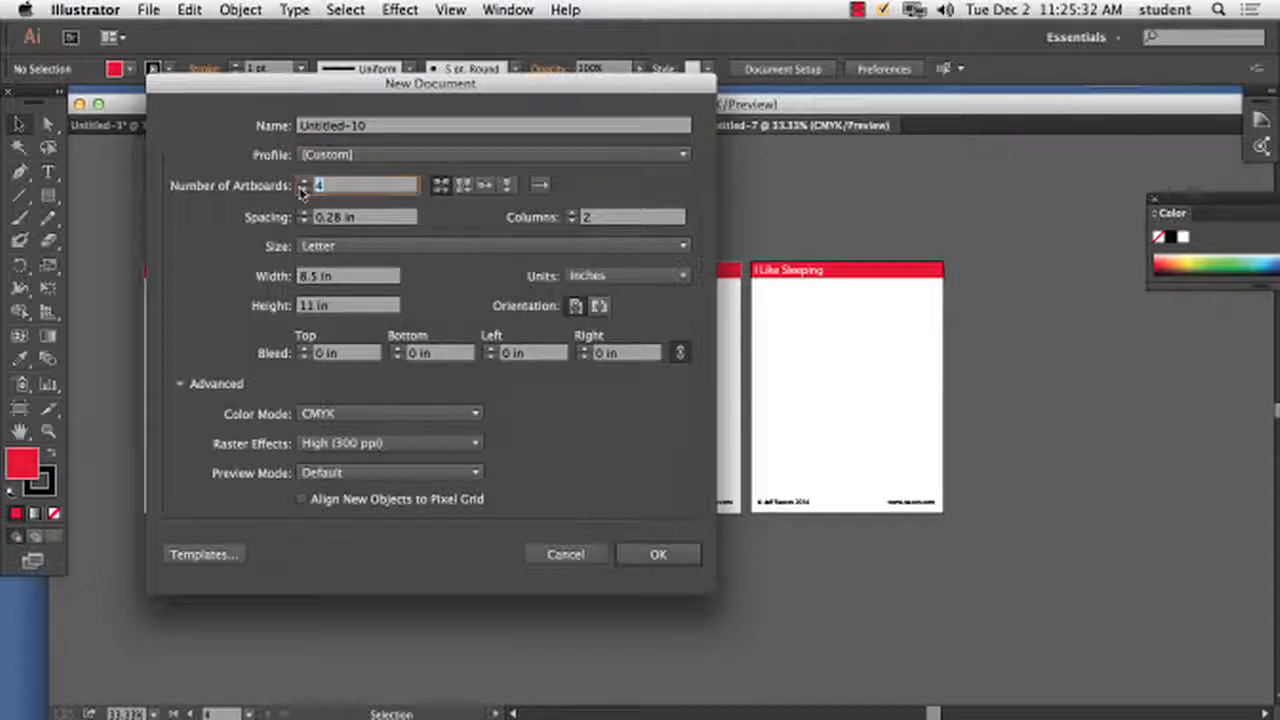
text(8)
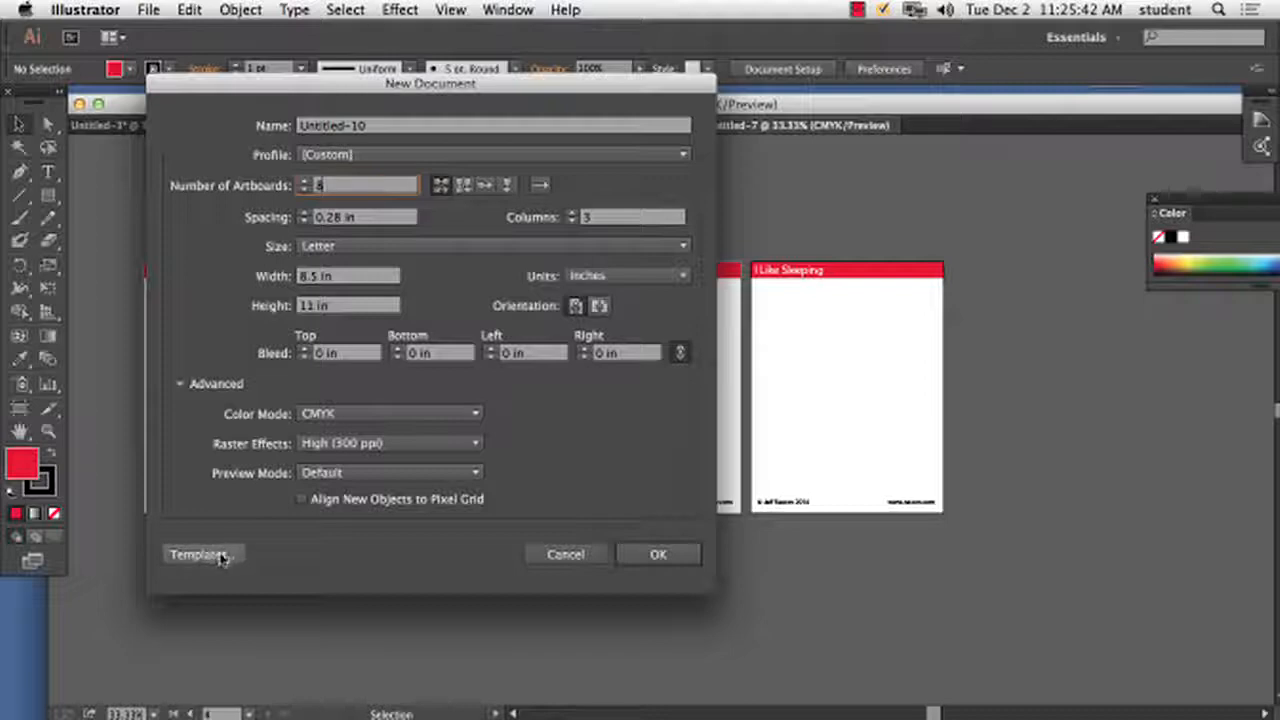
text(8)
- Base the new document on the rock_roll_letter.ait template from the Desktop instead of the entered settings
click(205, 555)
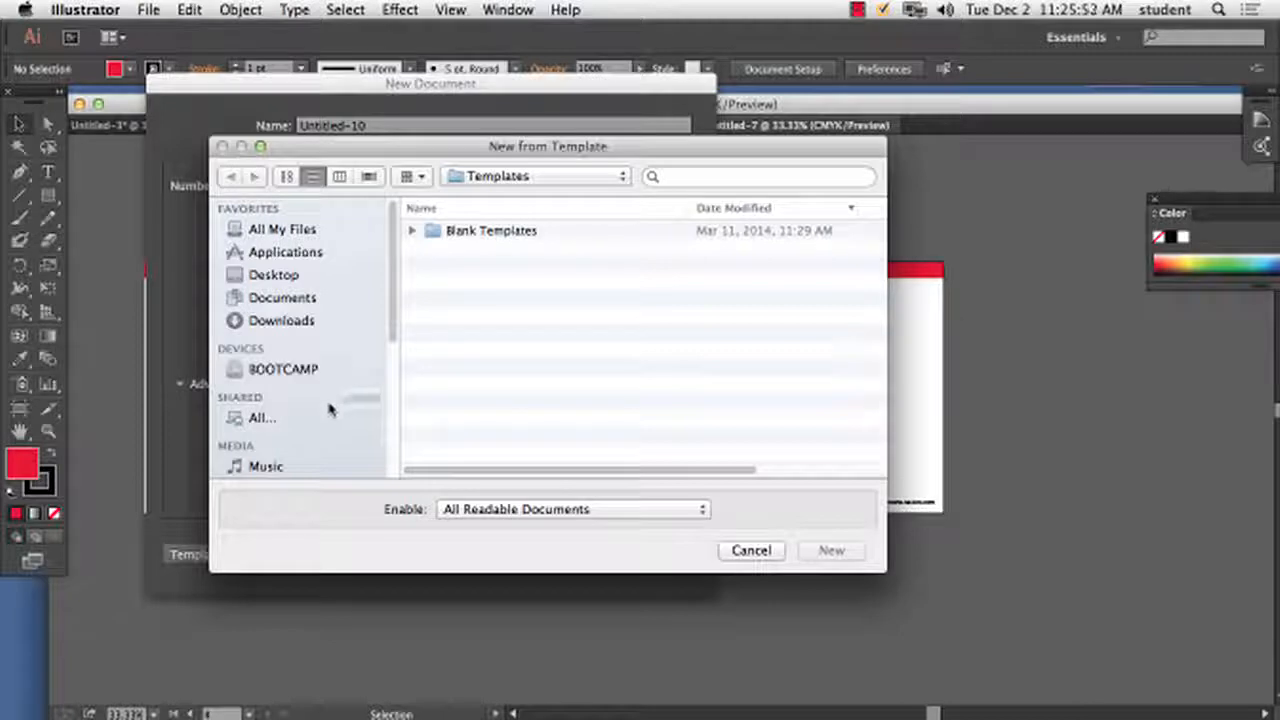
click(296, 278)
click(490, 247)
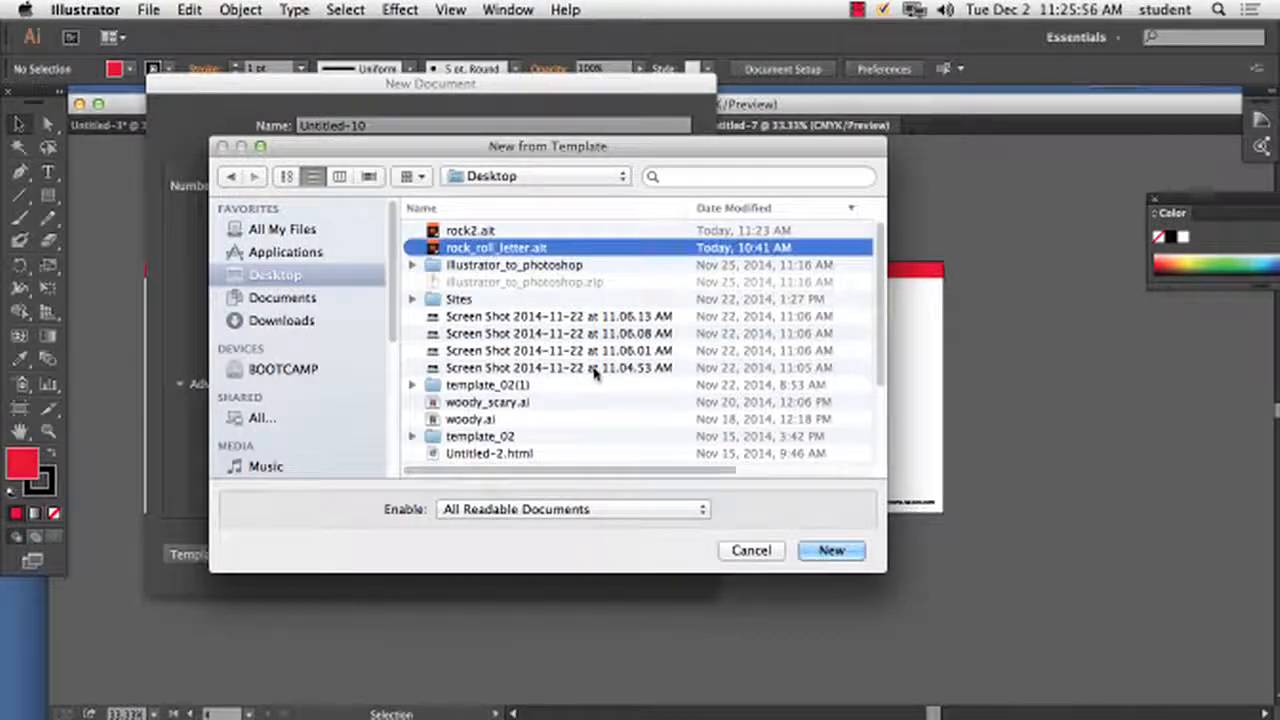
key(Return)
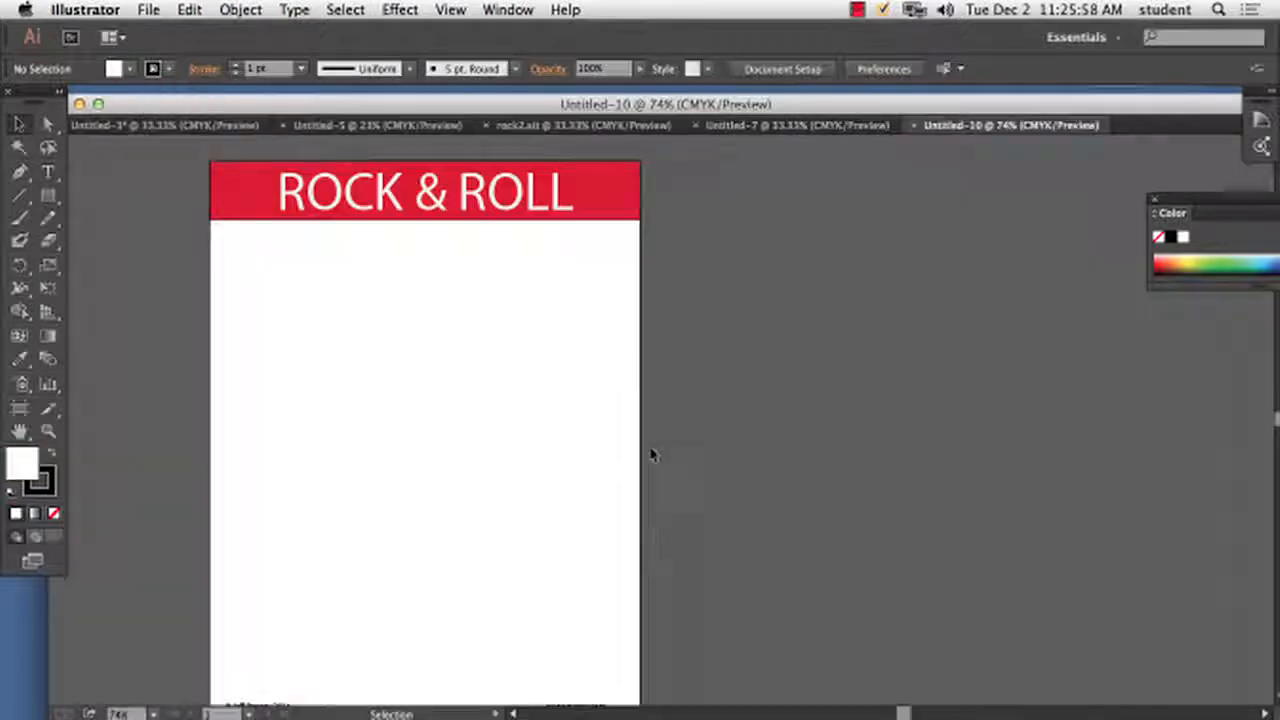
- Look over the whole ROCK & ROLL page in the new document, from the header to the footer
key(space)
drag(657, 446, 746, 443)
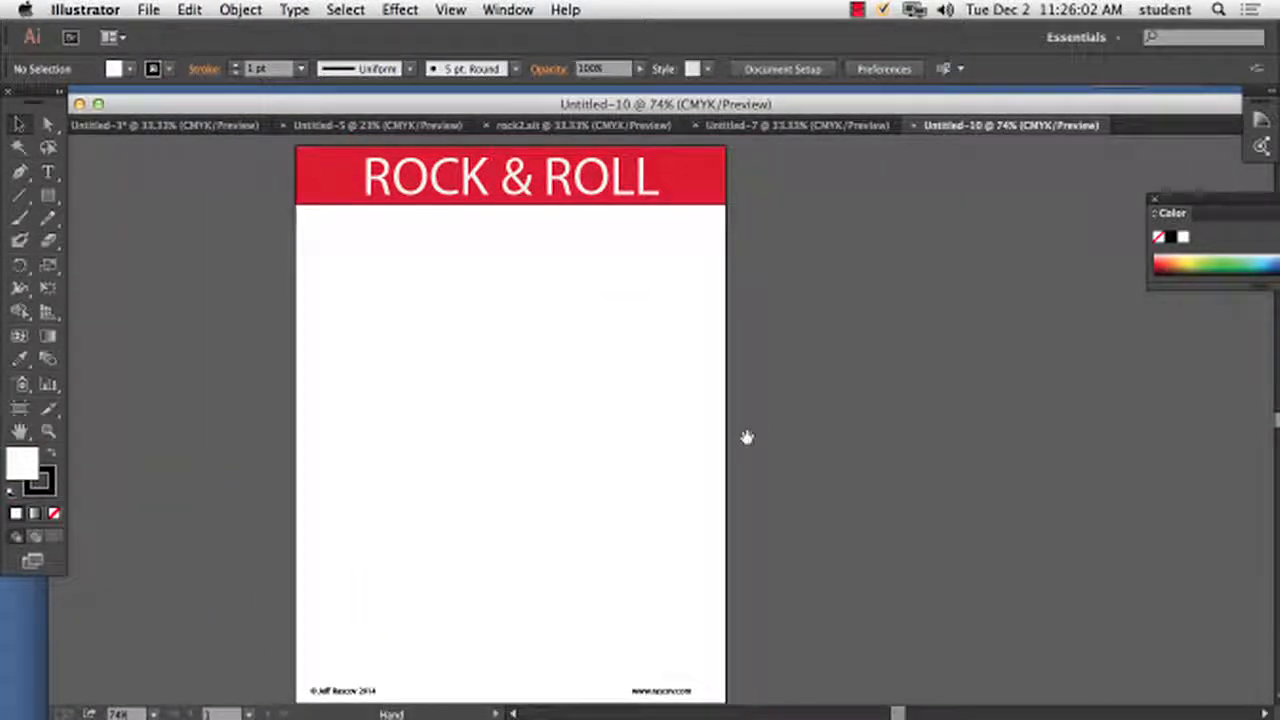
key(super+minus)
key(super+minus)
key(super+minus)
key(super+minus)
key(super+equal)
key(super+equal)
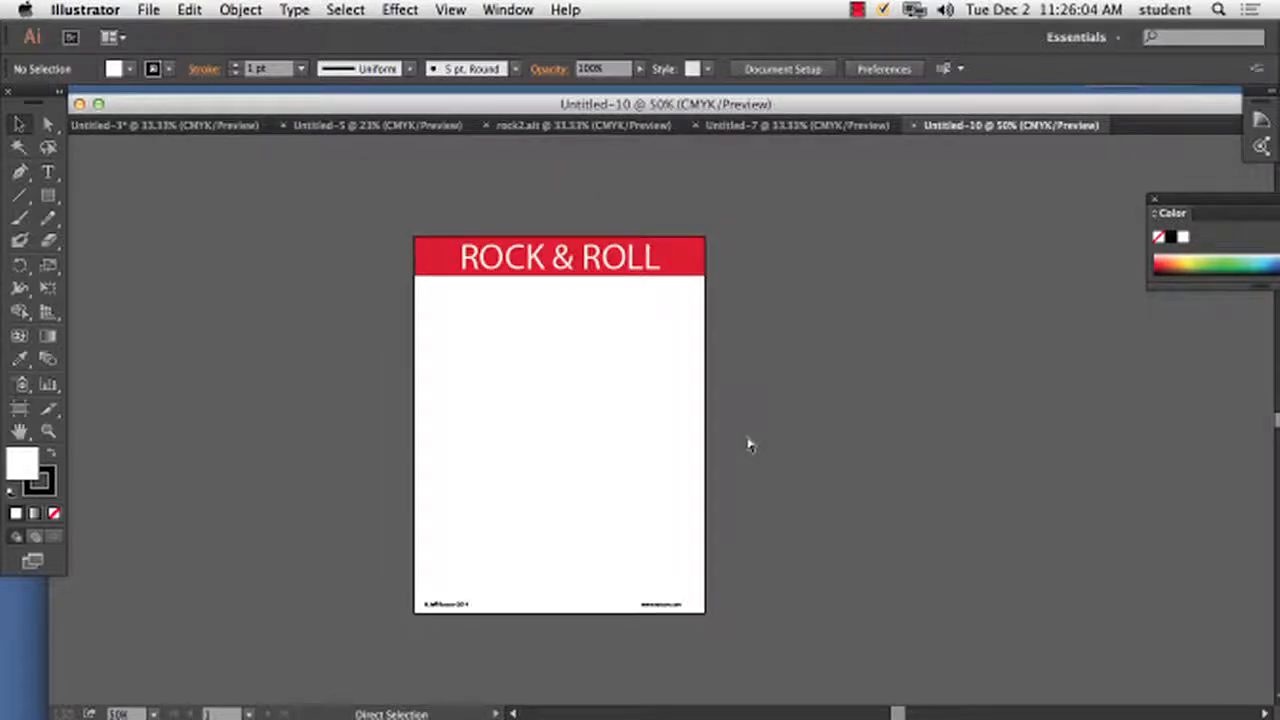
key(super+minus)
key(super+equal)
key(space)
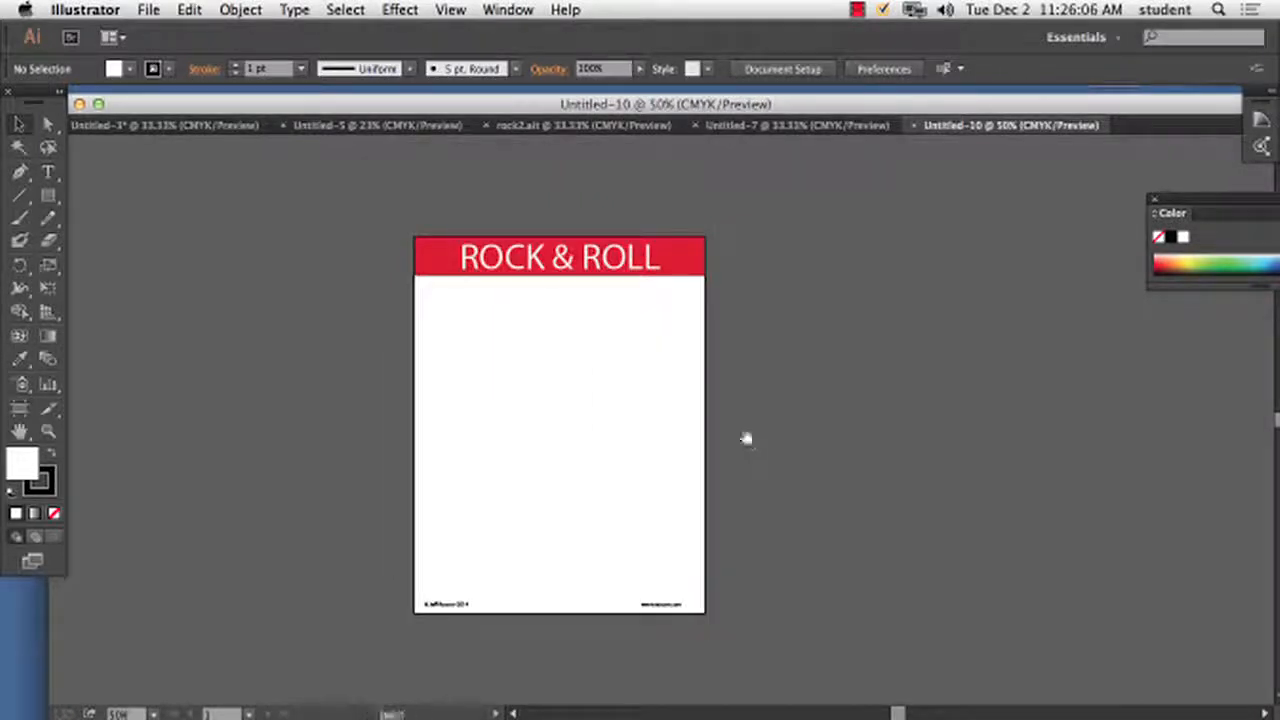
drag(589, 403, 403, 351)
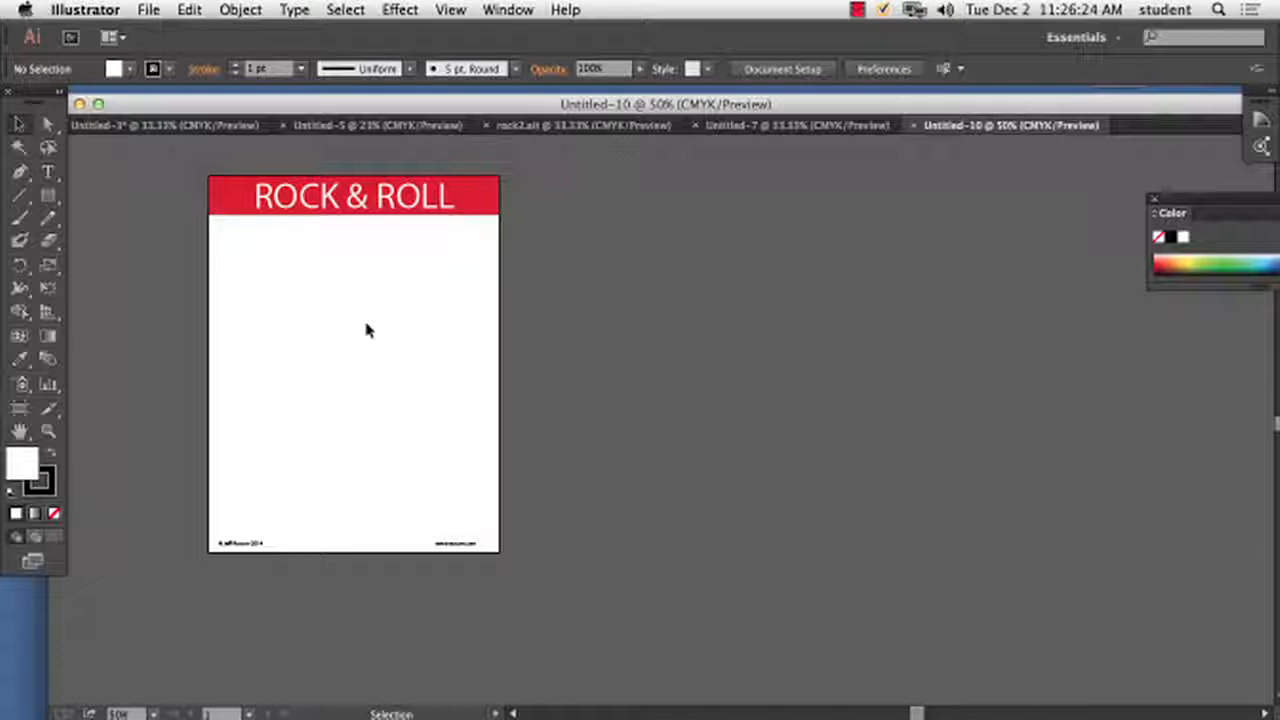
right_click(367, 330)
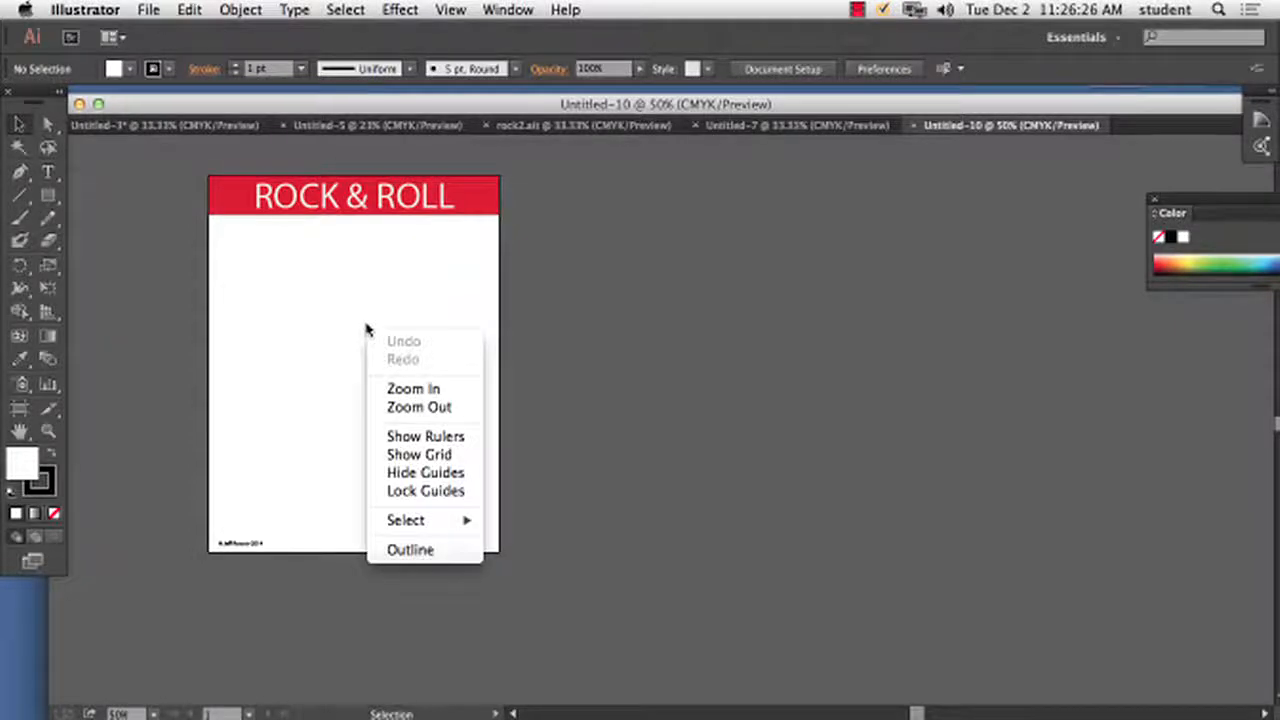
key(Escape)
right_click(367, 330)
click(220, 283)
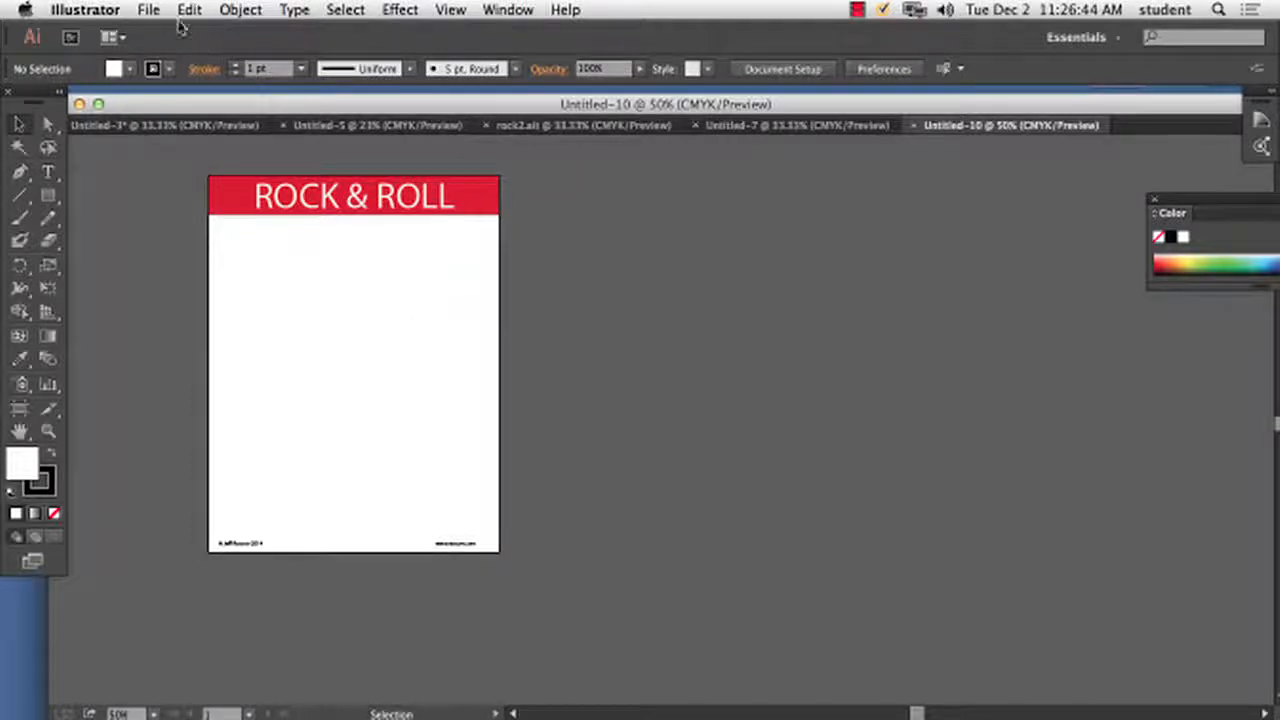
- Create a new document from the Business Cards.ait template in the Blank Templates folder, enlarging the file dialog to show all templates
click(150, 10)
click(157, 52)
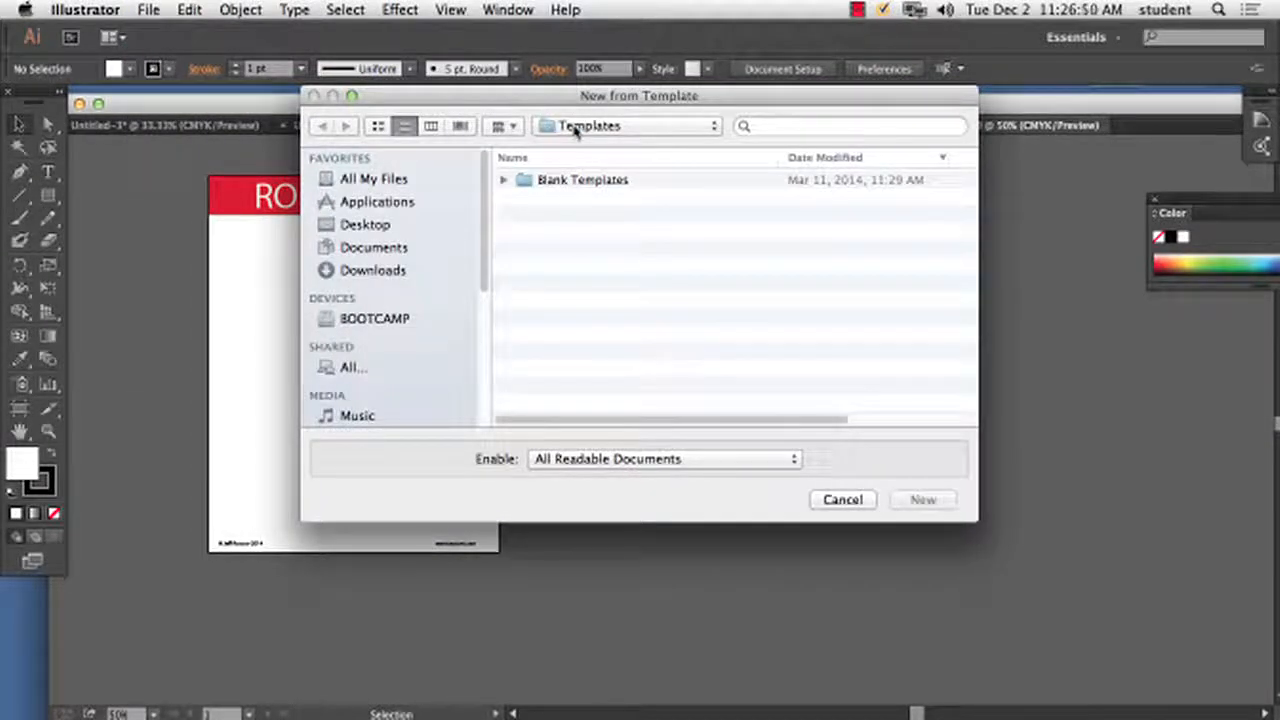
click(503, 180)
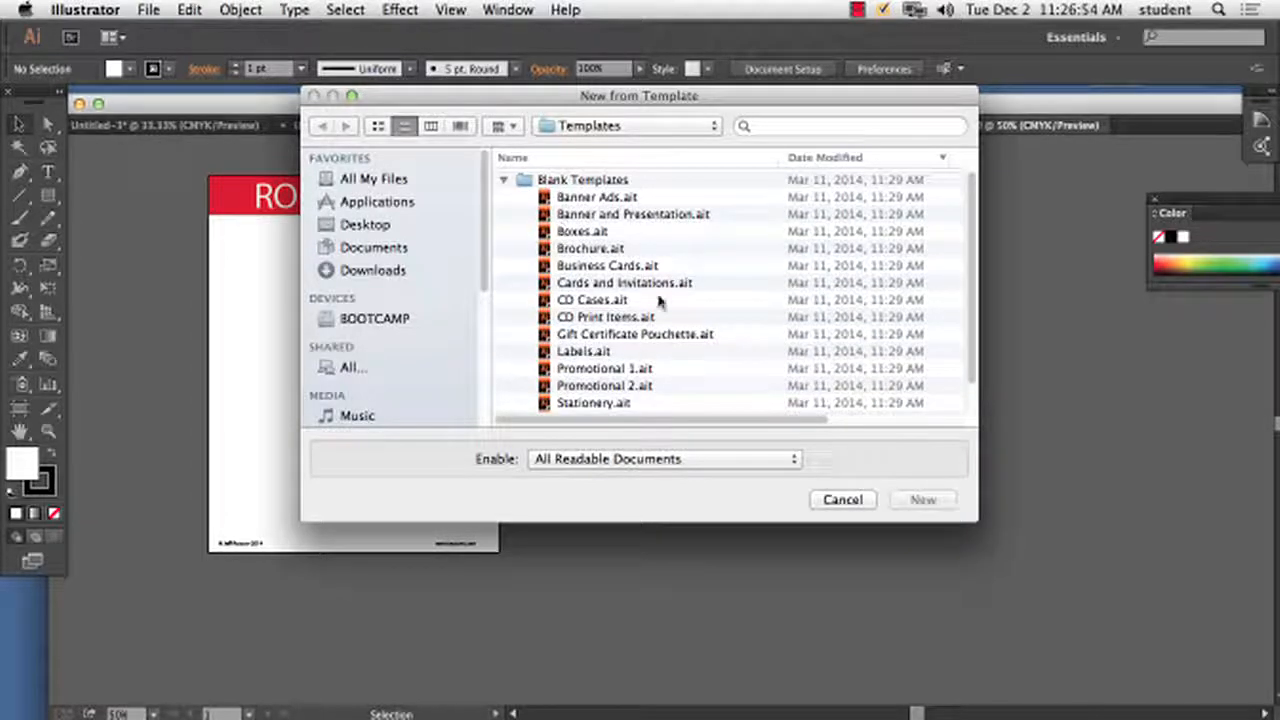
drag(582, 96, 474, 57)
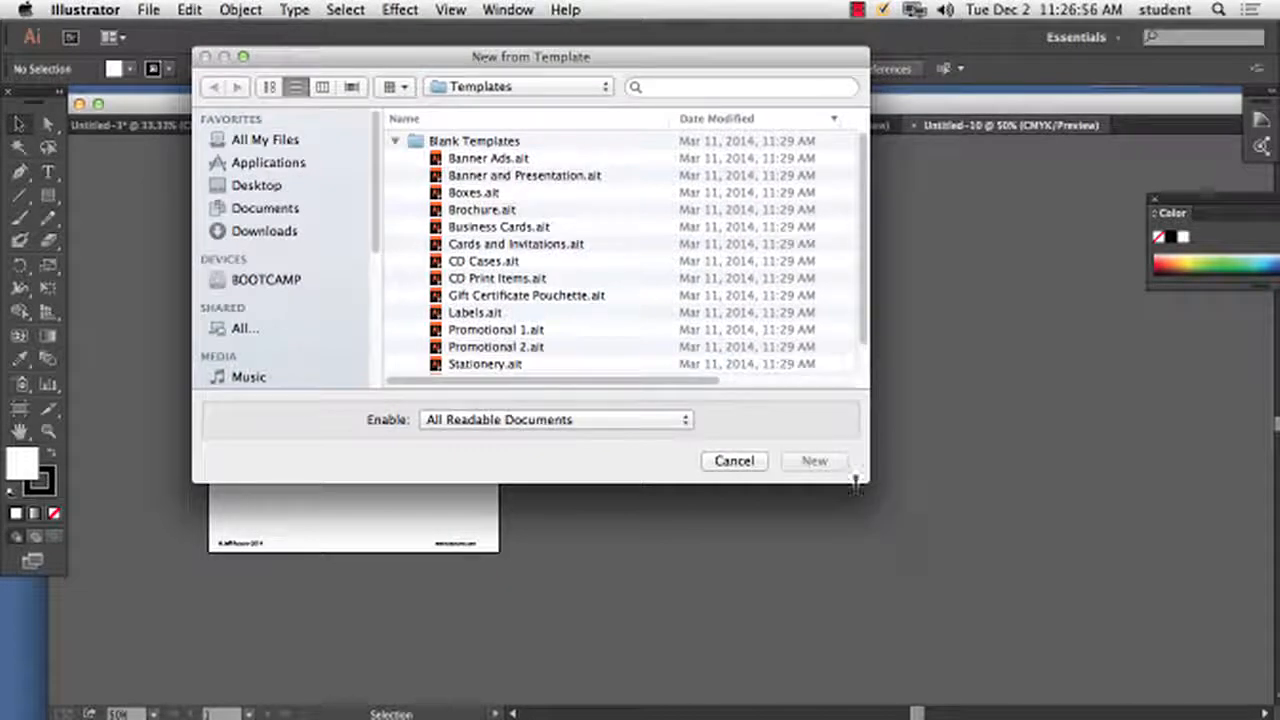
drag(866, 481, 1097, 631)
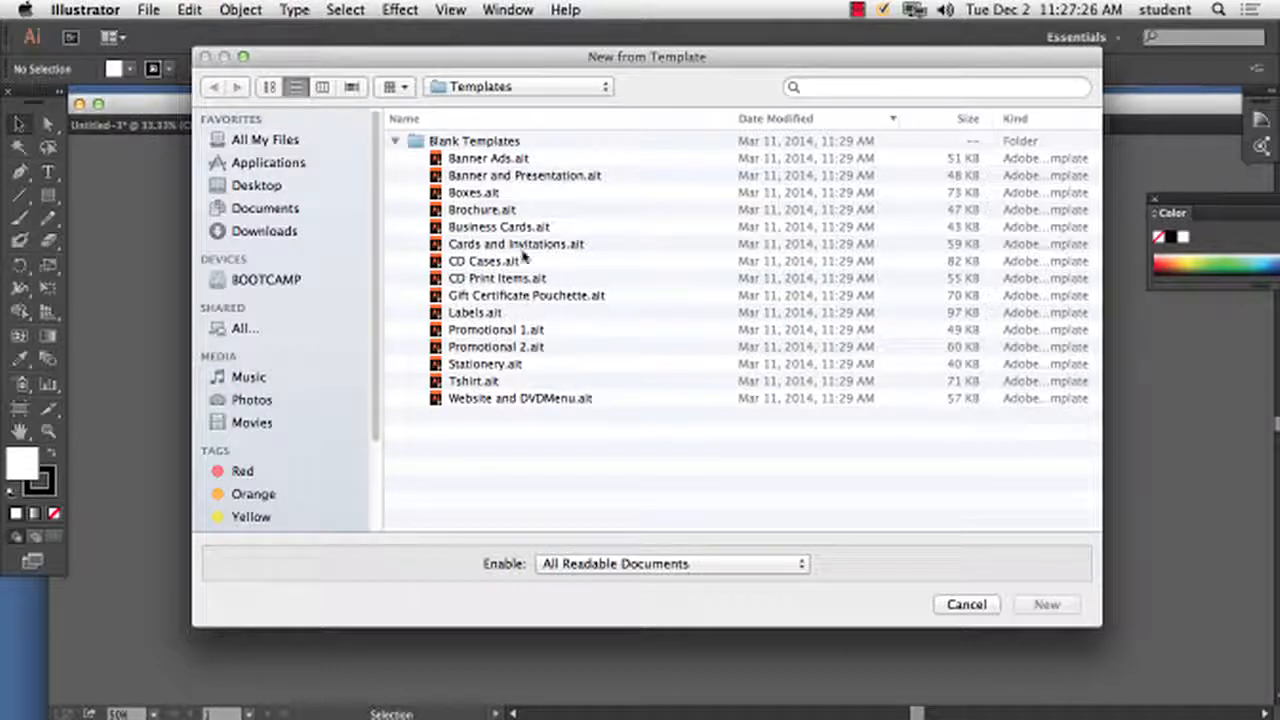
click(498, 227)
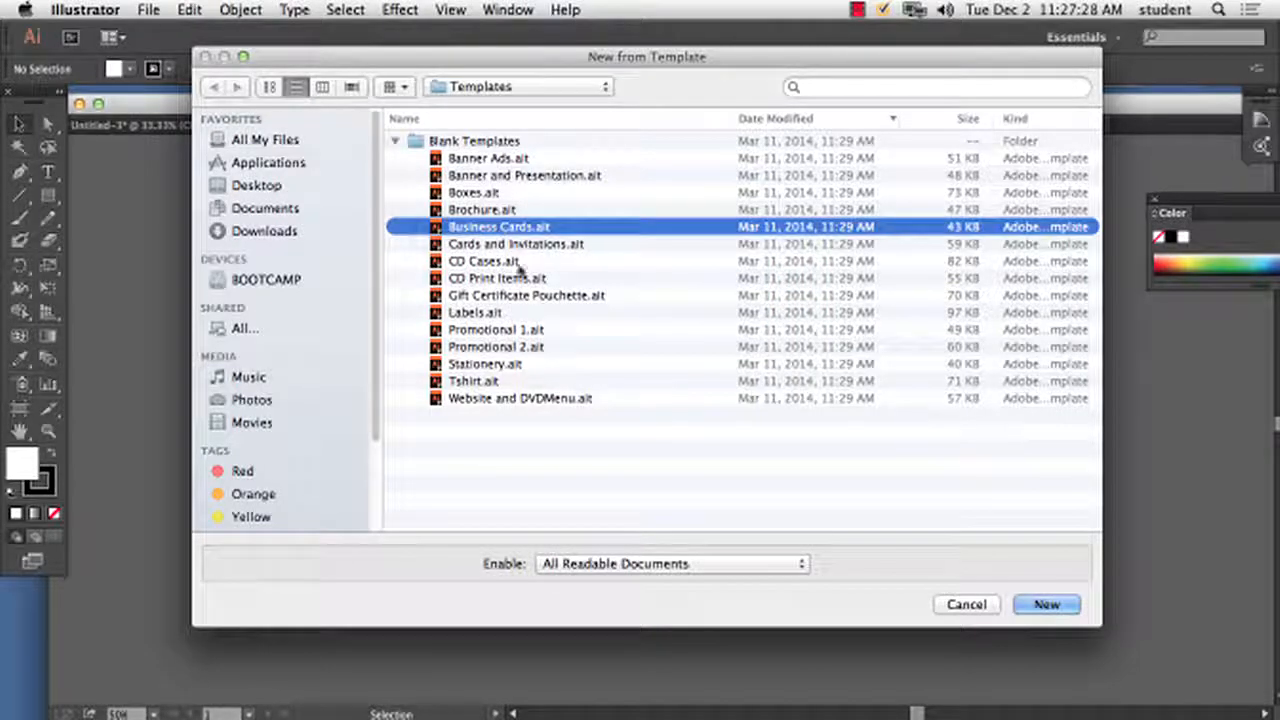
click(1046, 604)
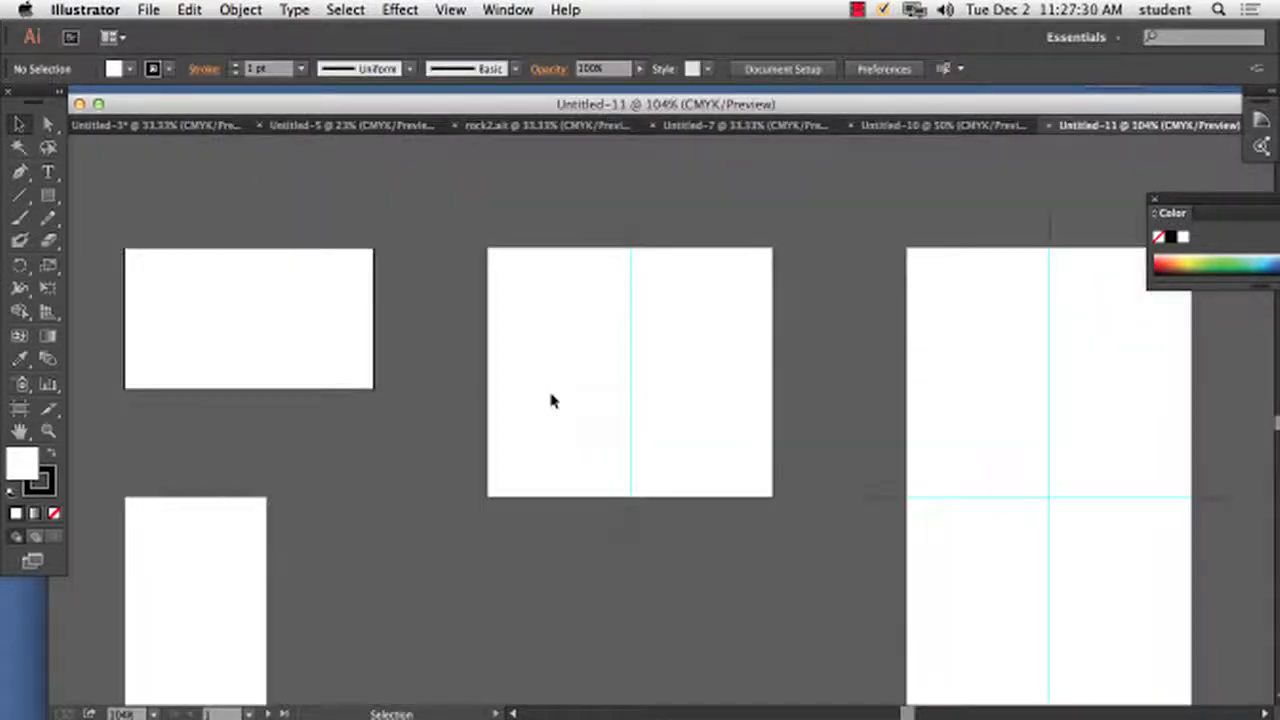
- Examine the business card artboards, making the single-card and folded layouts active in turn
key(space)
drag(546, 371, 546, 294)
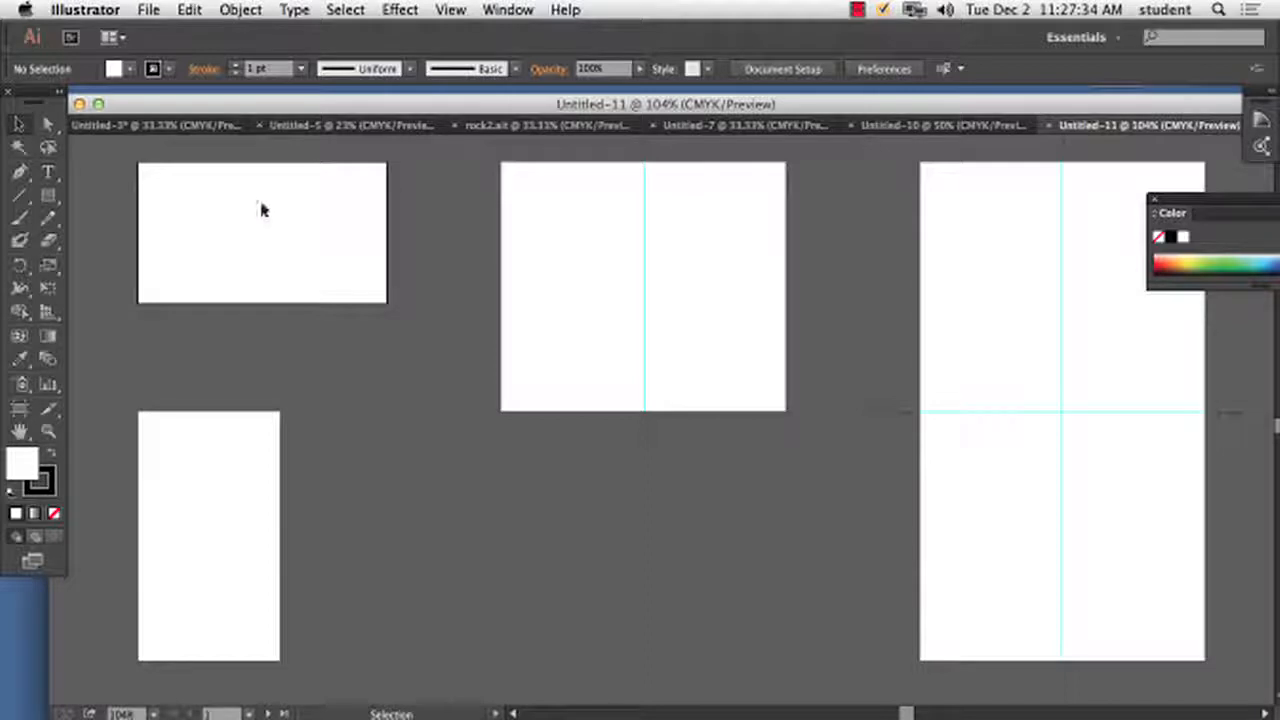
click(157, 491)
click(249, 171)
click(605, 260)
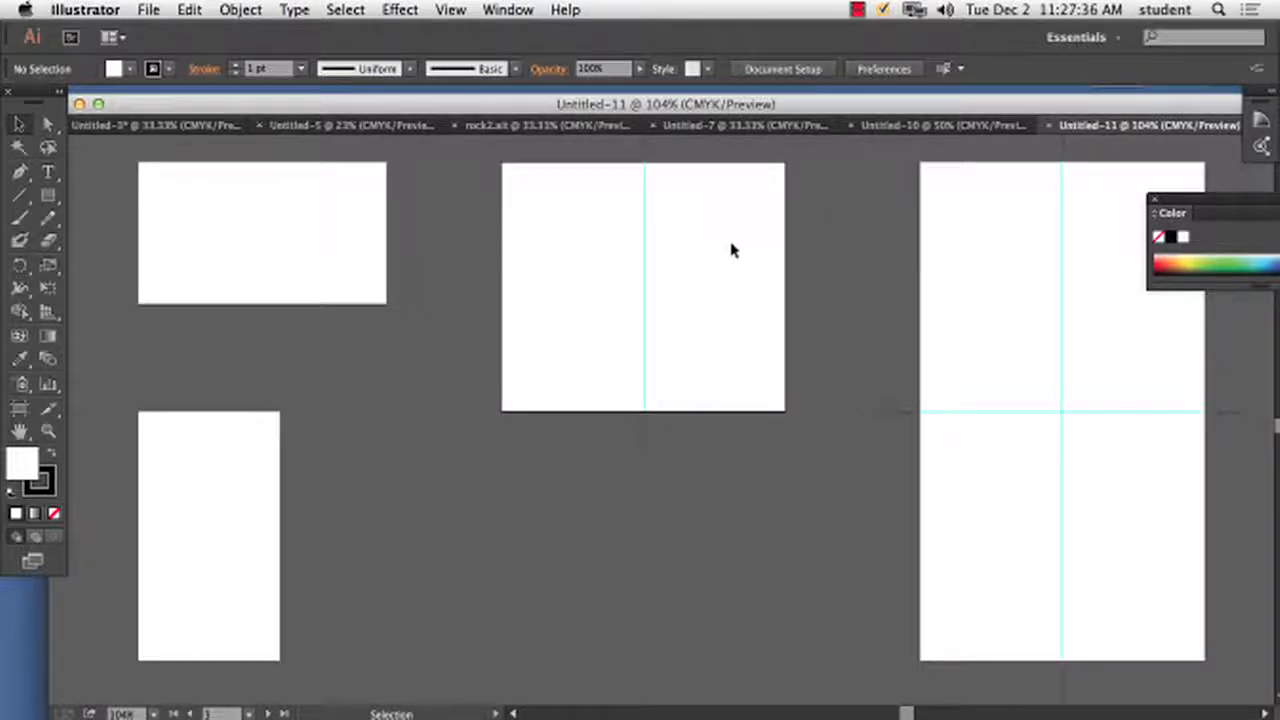
click(1064, 289)
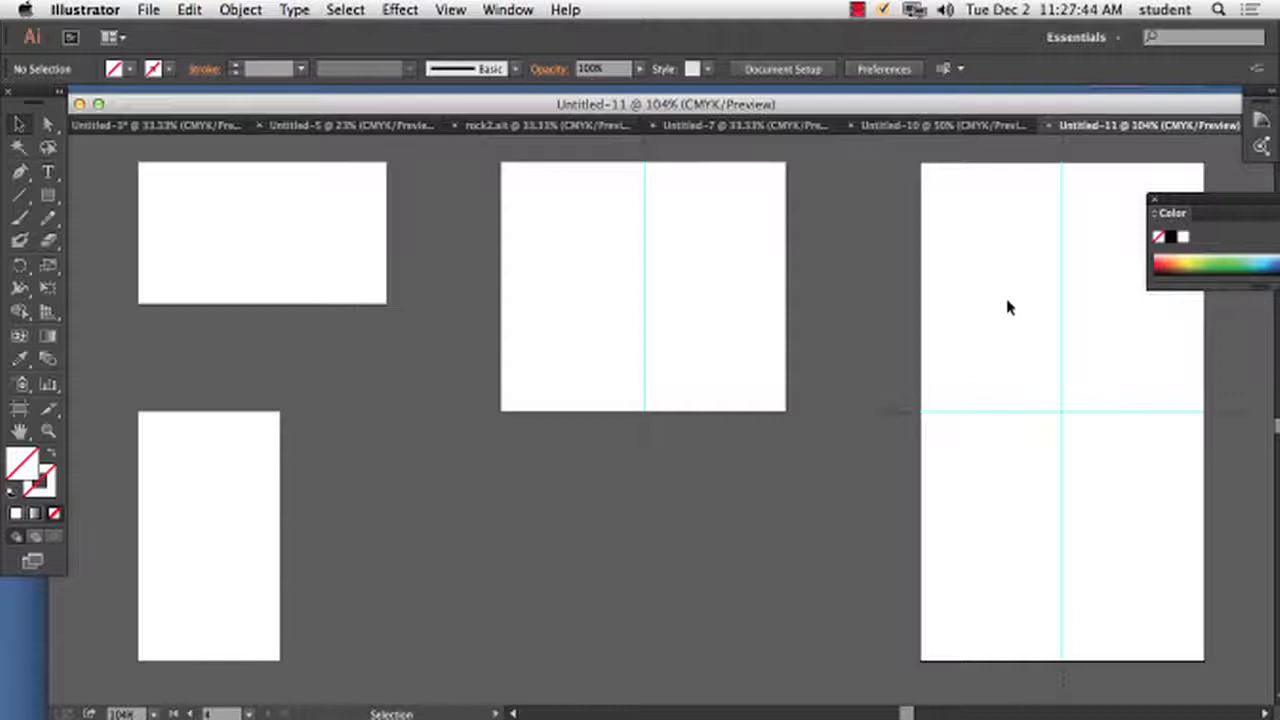
- Create a new document from the CD Cases.ait template in Blank Templates and view its disc case layouts
click(148, 9)
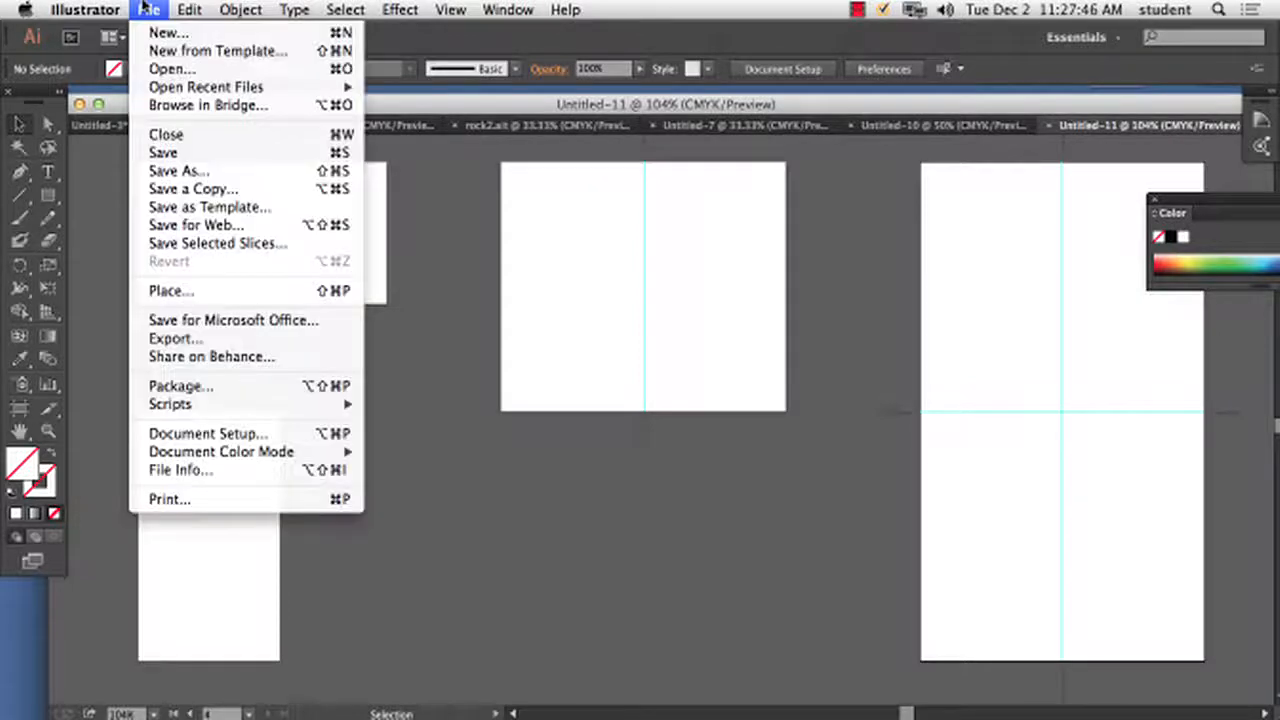
click(152, 52)
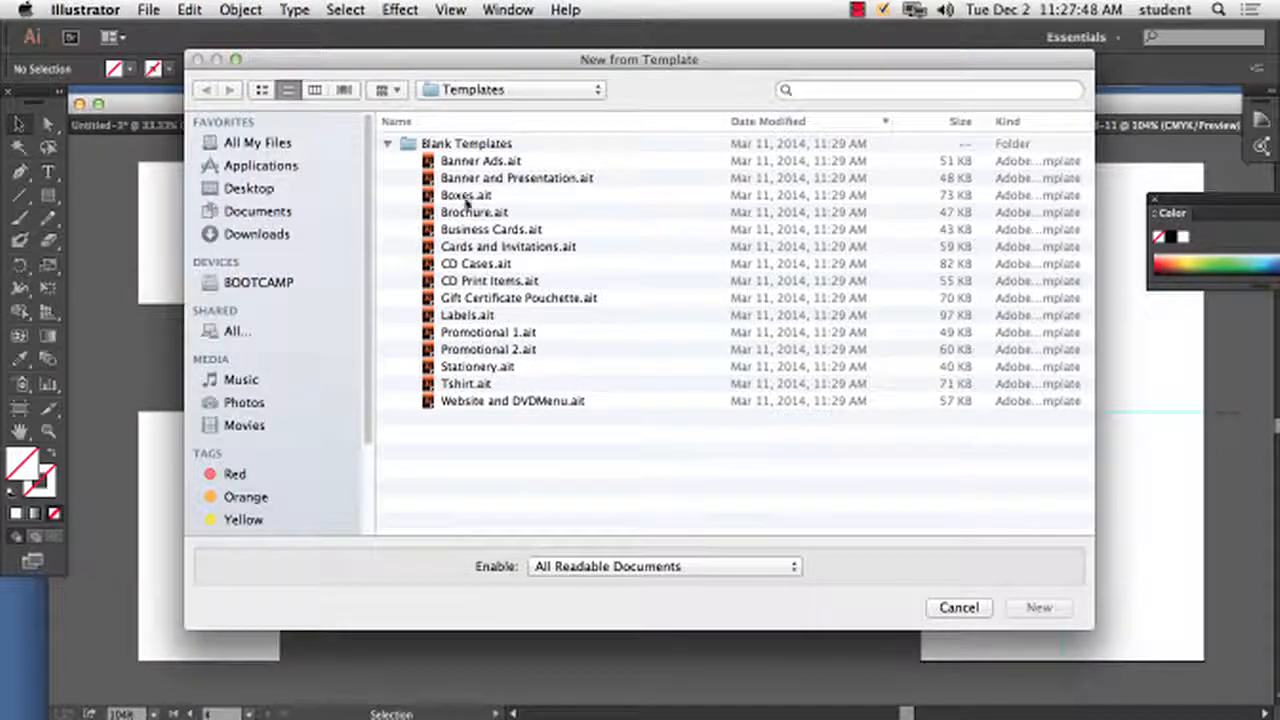
click(472, 264)
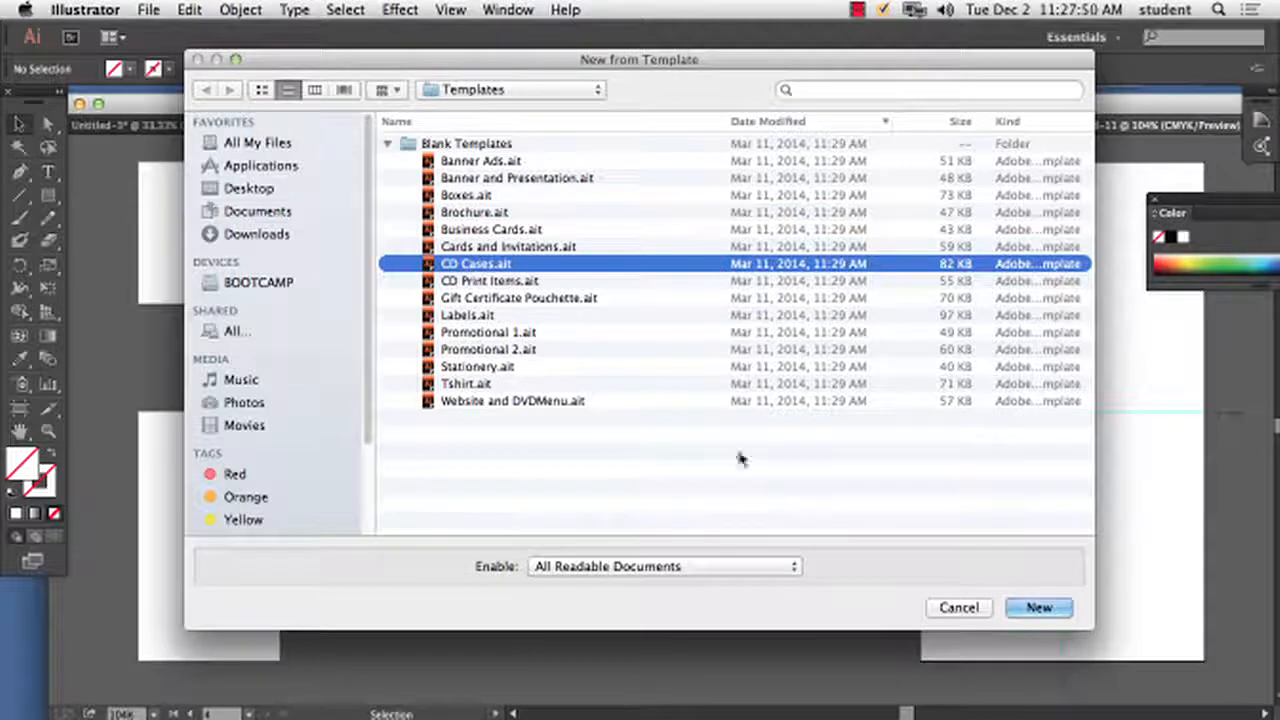
click(1049, 608)
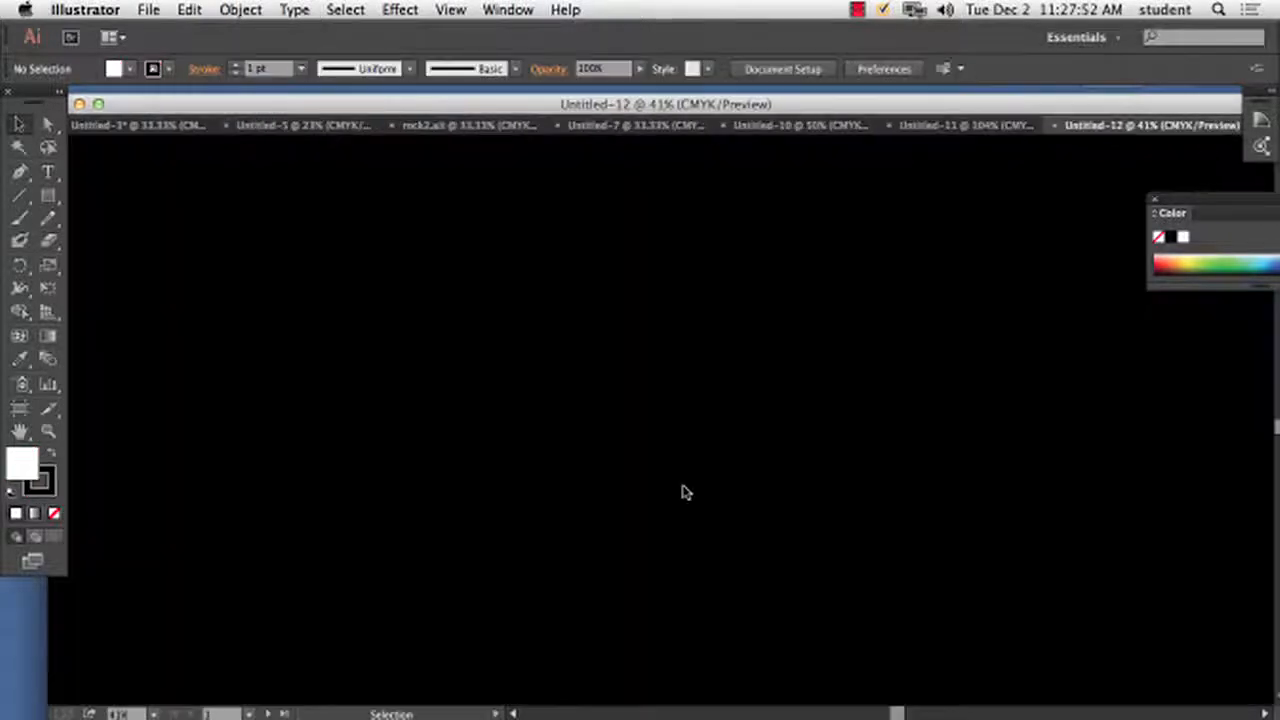
scroll(720, 450, right, 5)
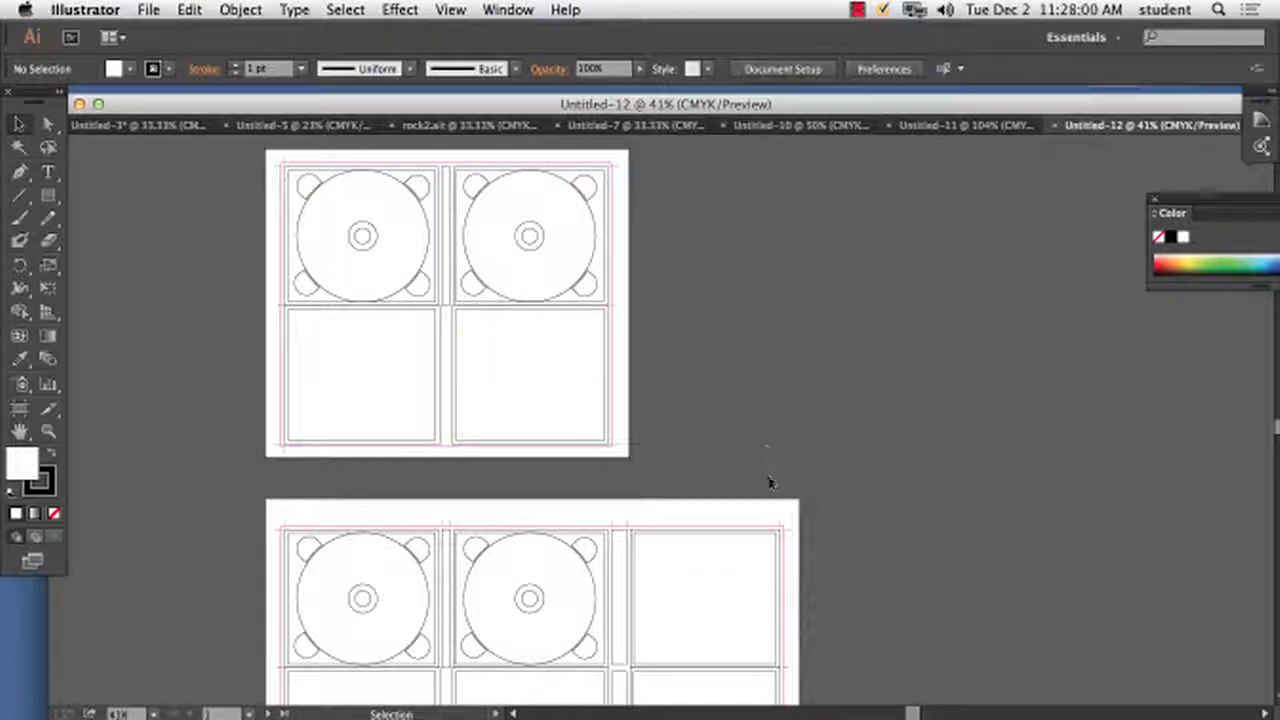
key(space)
drag(766, 480, 726, 491)
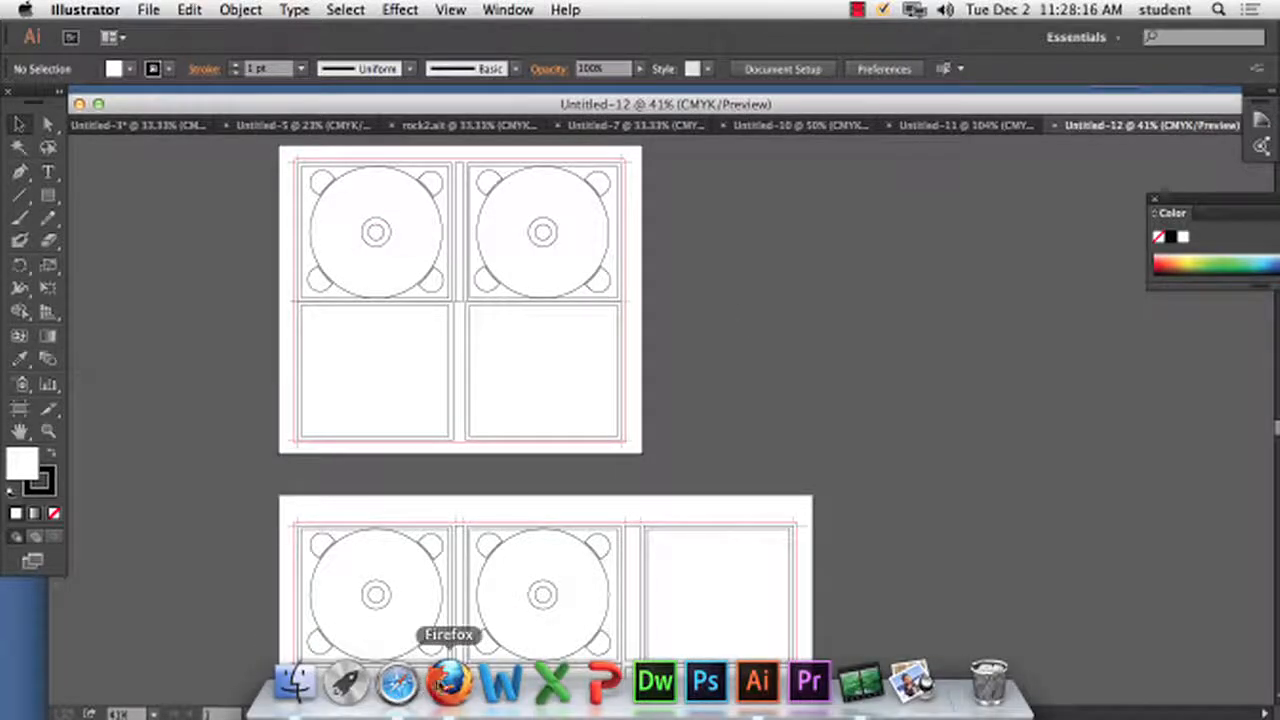
- Switch to Firefox, open Google, and search for "disc makers"
click(449, 684)
drag(524, 84, 416, 46)
click(311, 98)
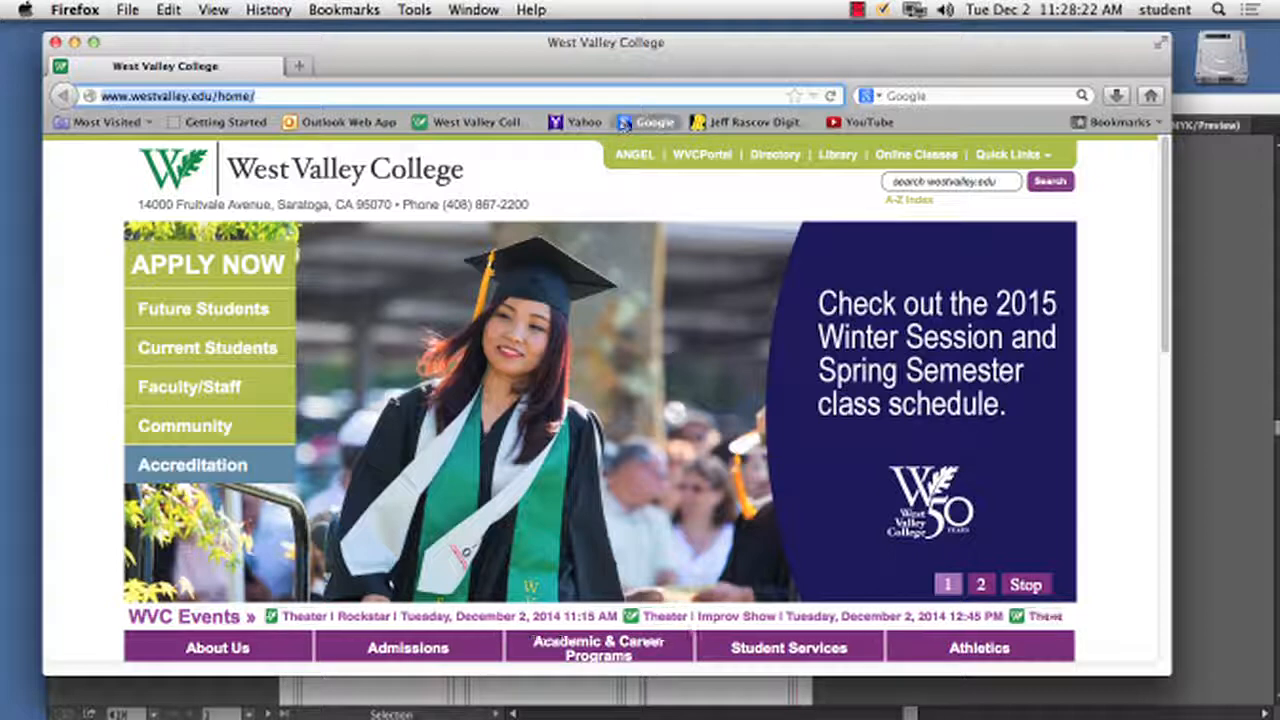
click(652, 121)
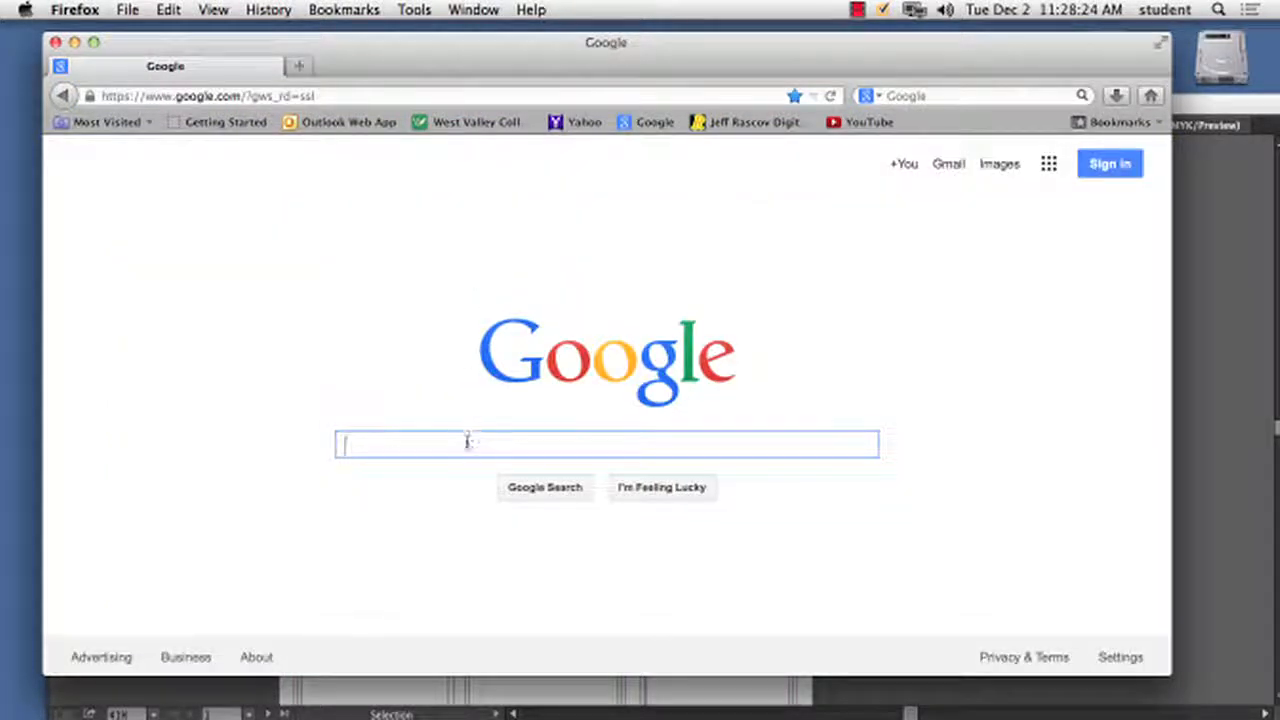
text(disc)
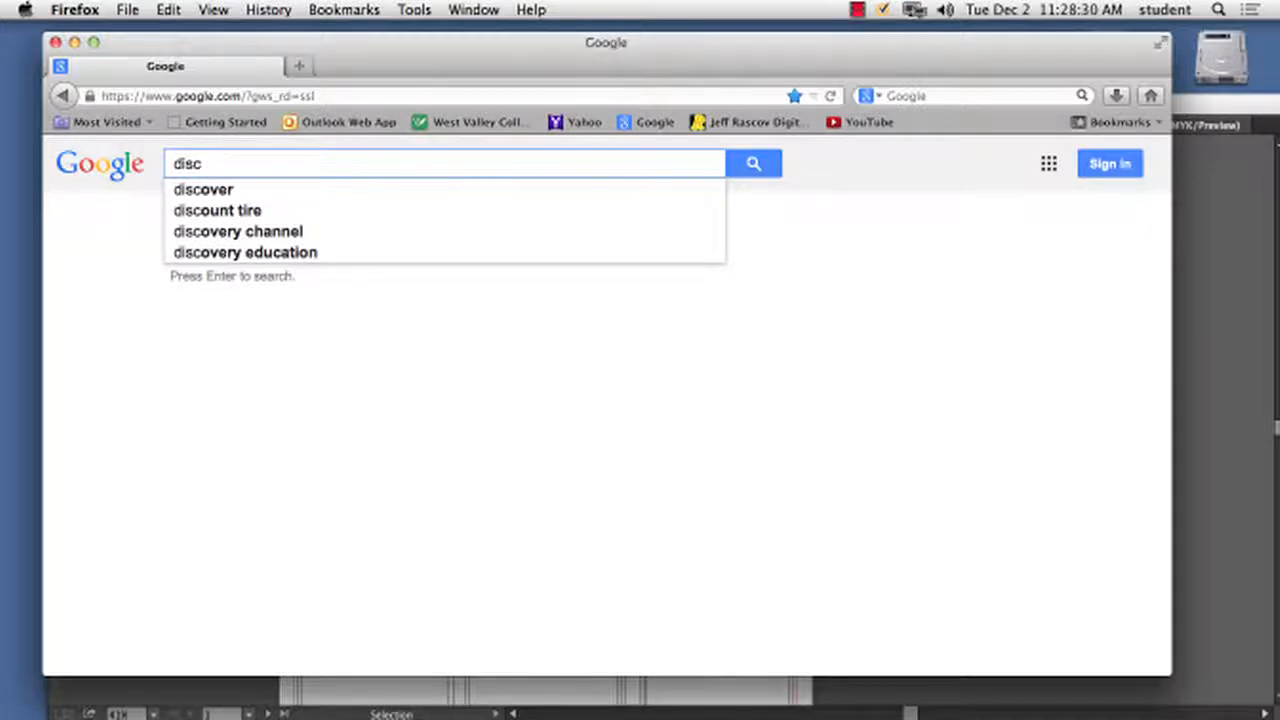
text( maker)
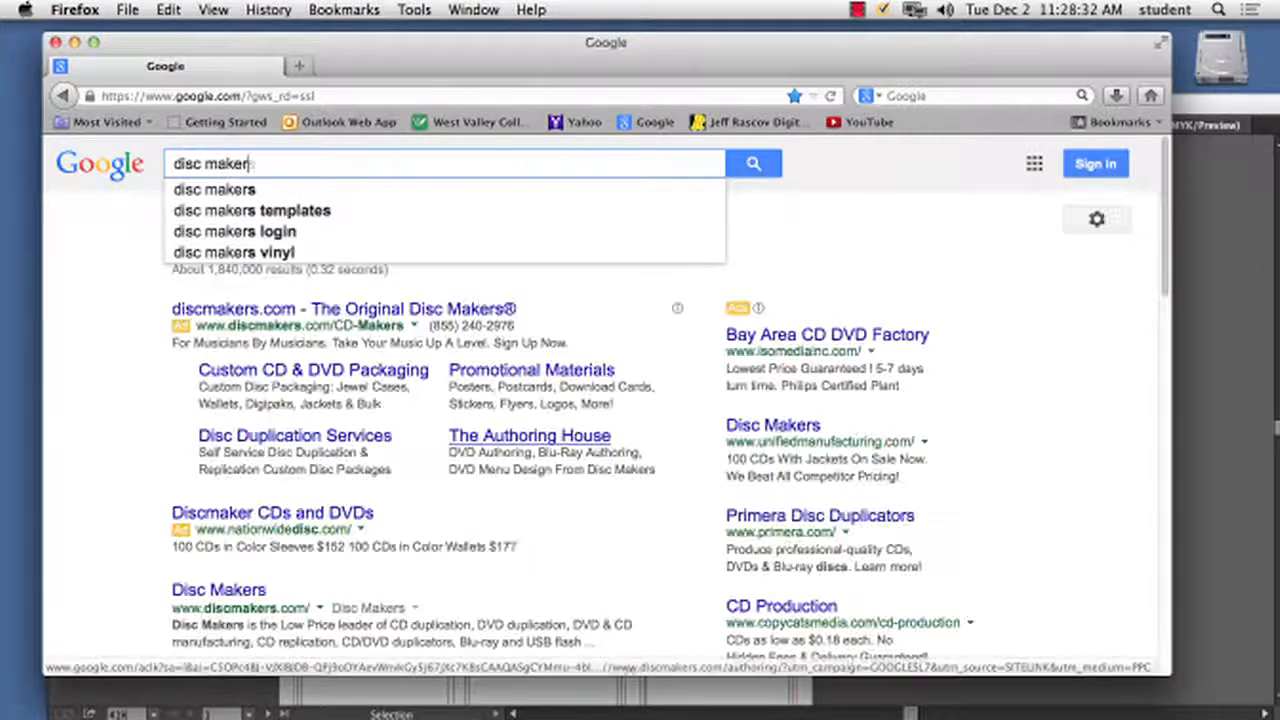
text(s)
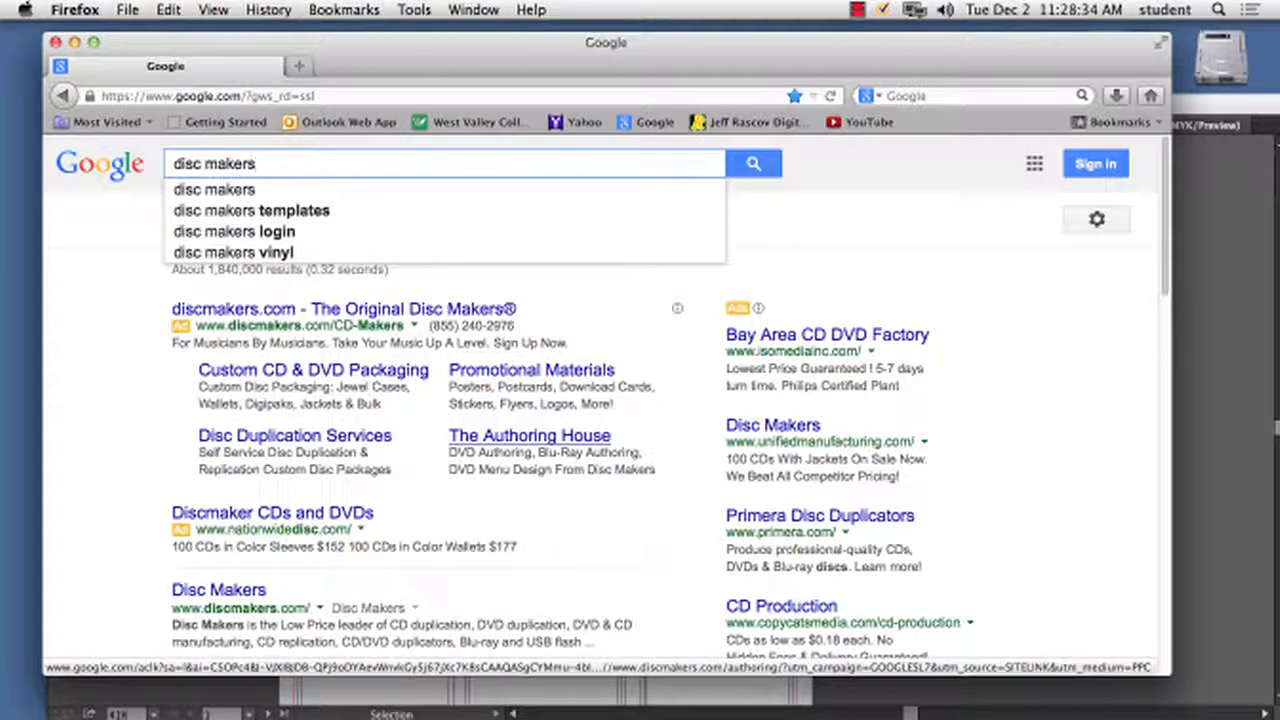
key(Return)
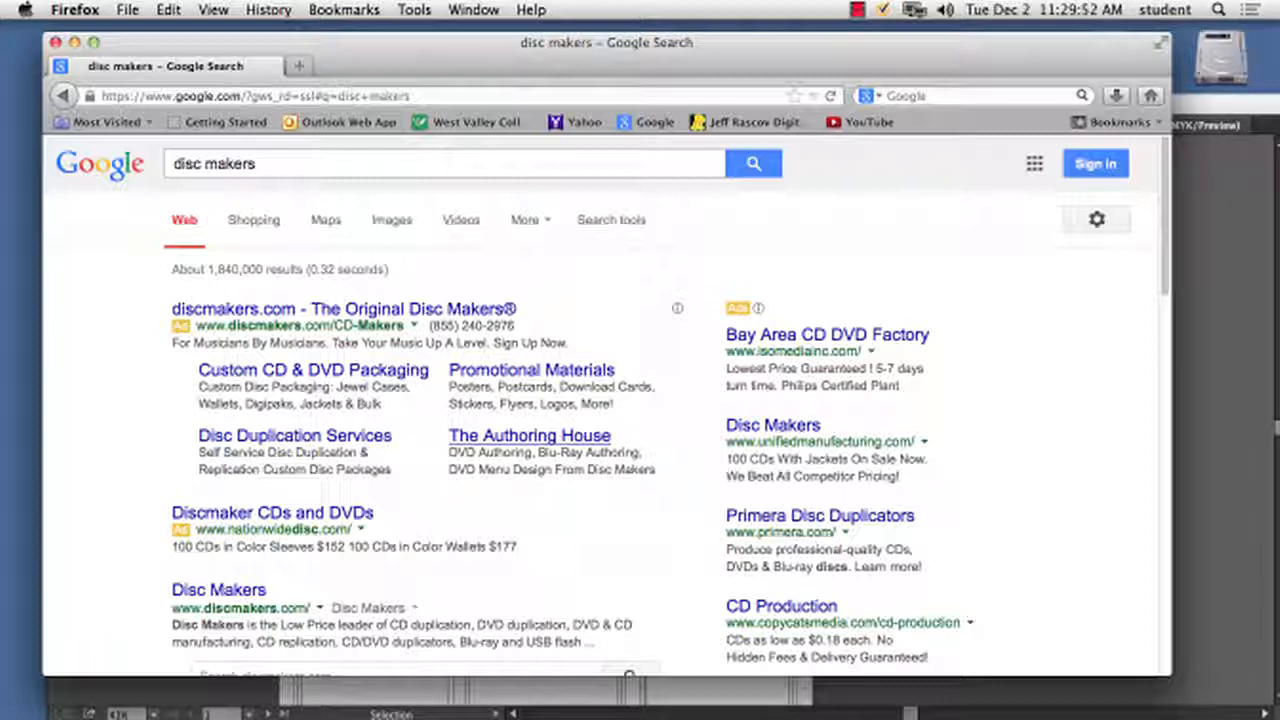
- Open the Disc Makers website from the search results and look through its footer links, dismissing the album-planning pop-up
scroll(466, 542, down, 1)
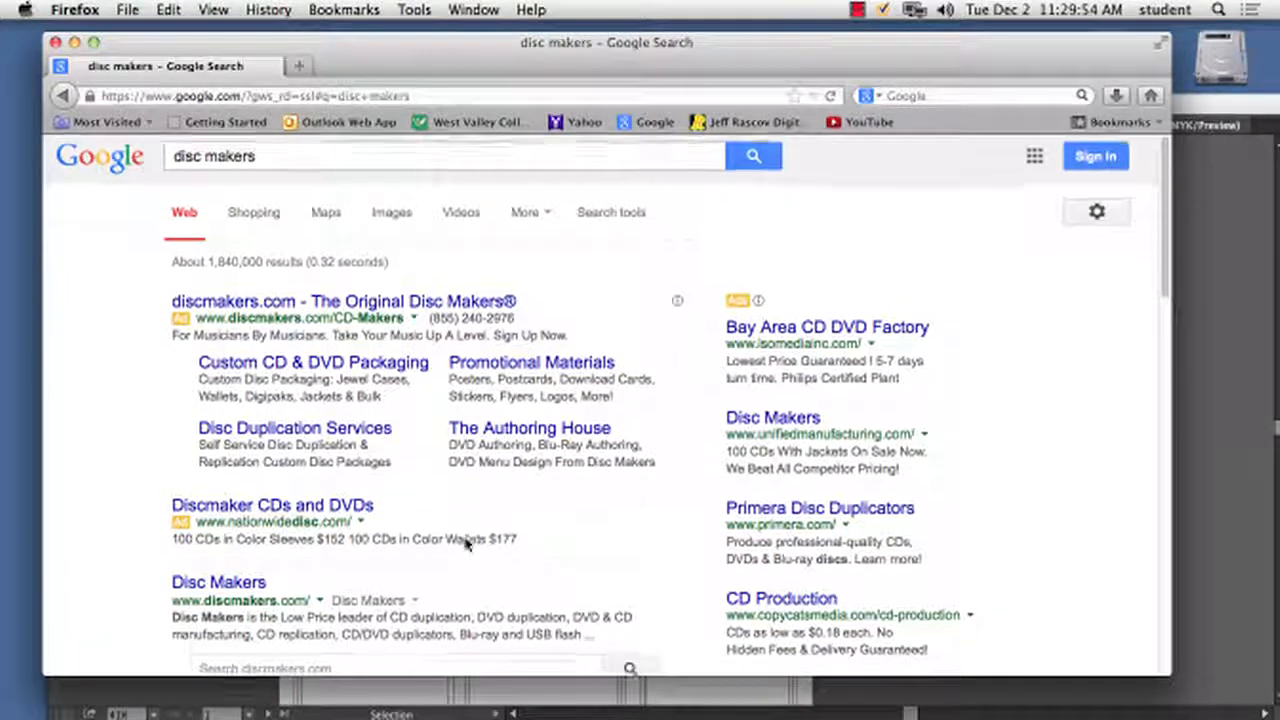
scroll(466, 542, down, 1)
click(234, 561)
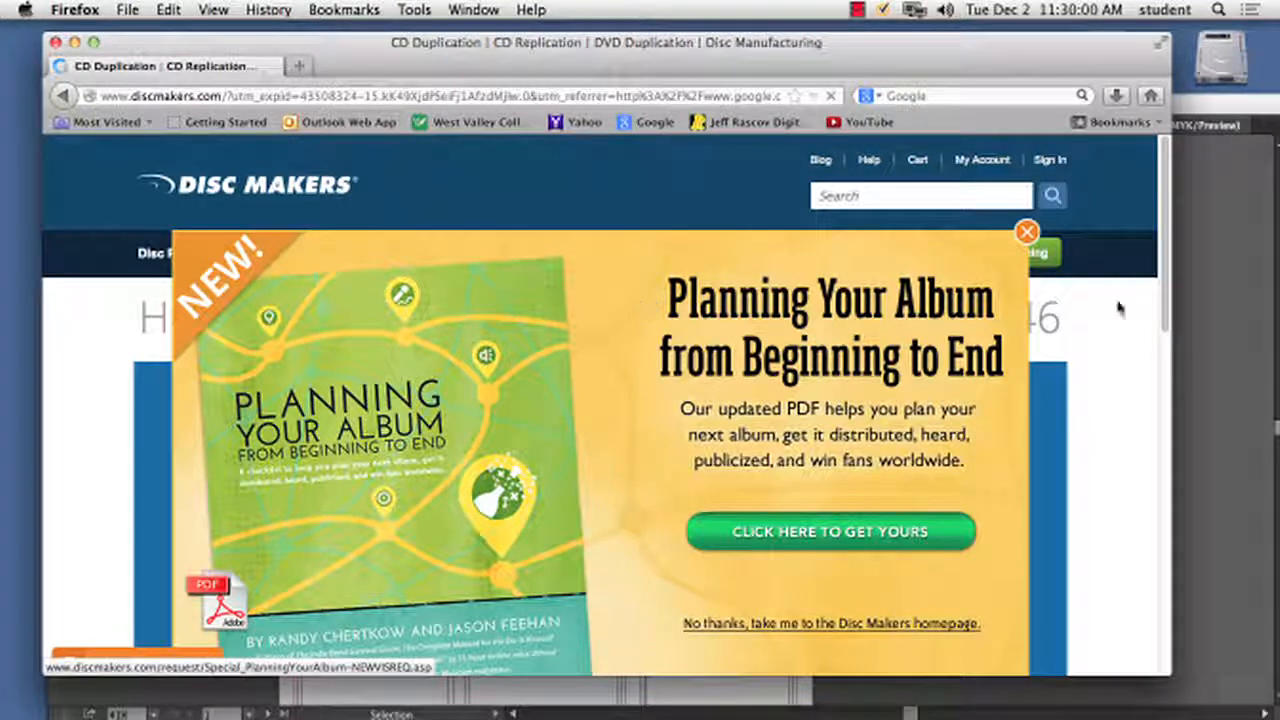
scroll(736, 305, down, 10)
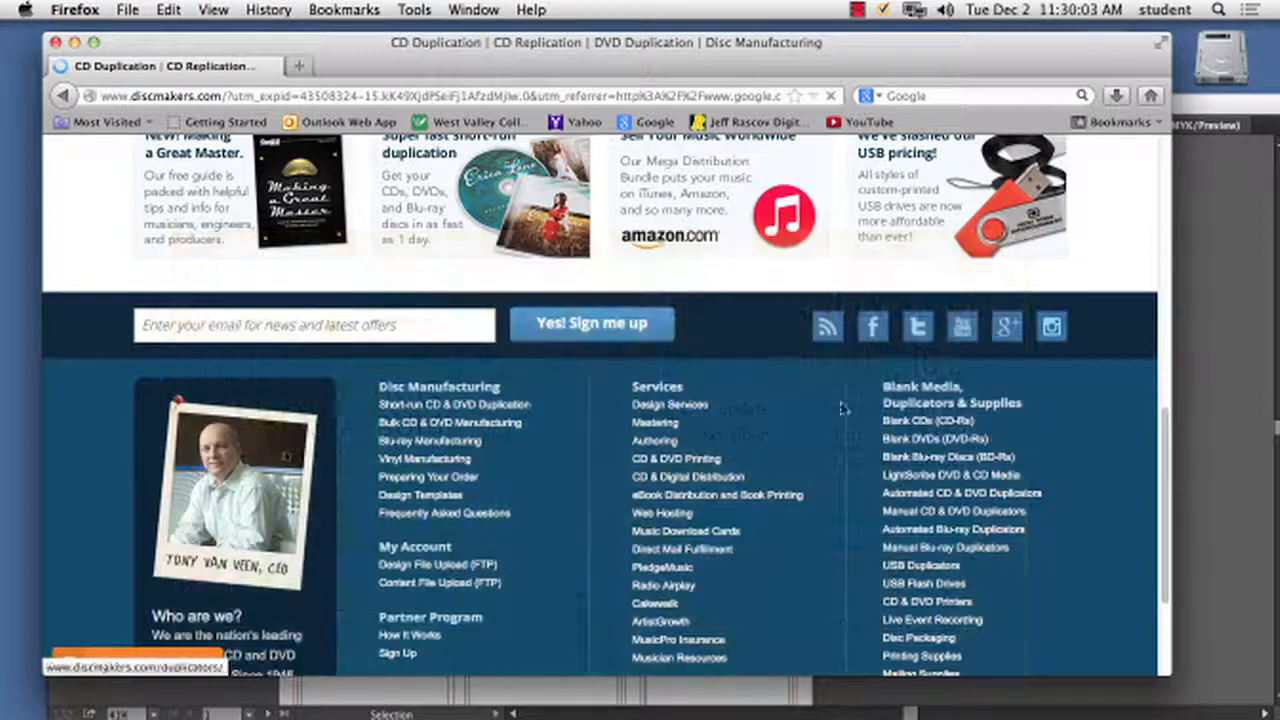
click(1026, 233)
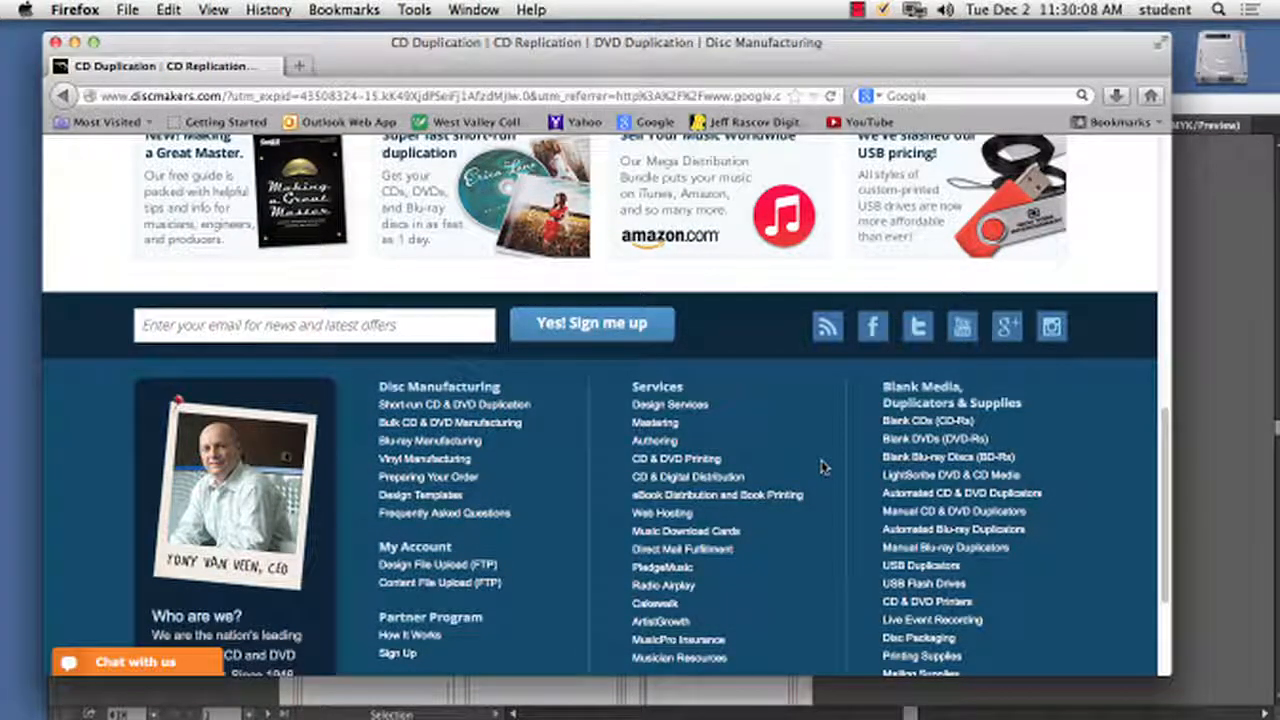
scroll(823, 467, down, 2)
scroll(823, 465, down, 5)
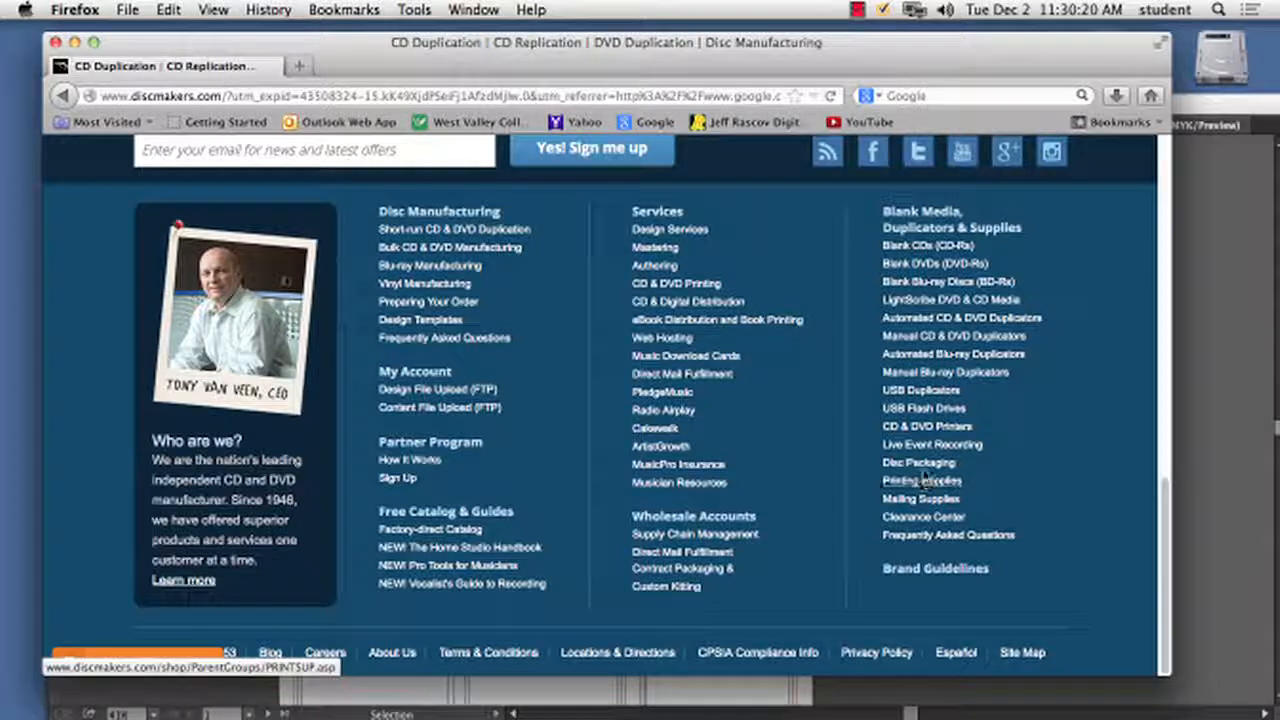
- Search the Disc Makers site for "template" and open the "CD Template, DVD Template by Disc Makers" result
scroll(891, 372, up, 2)
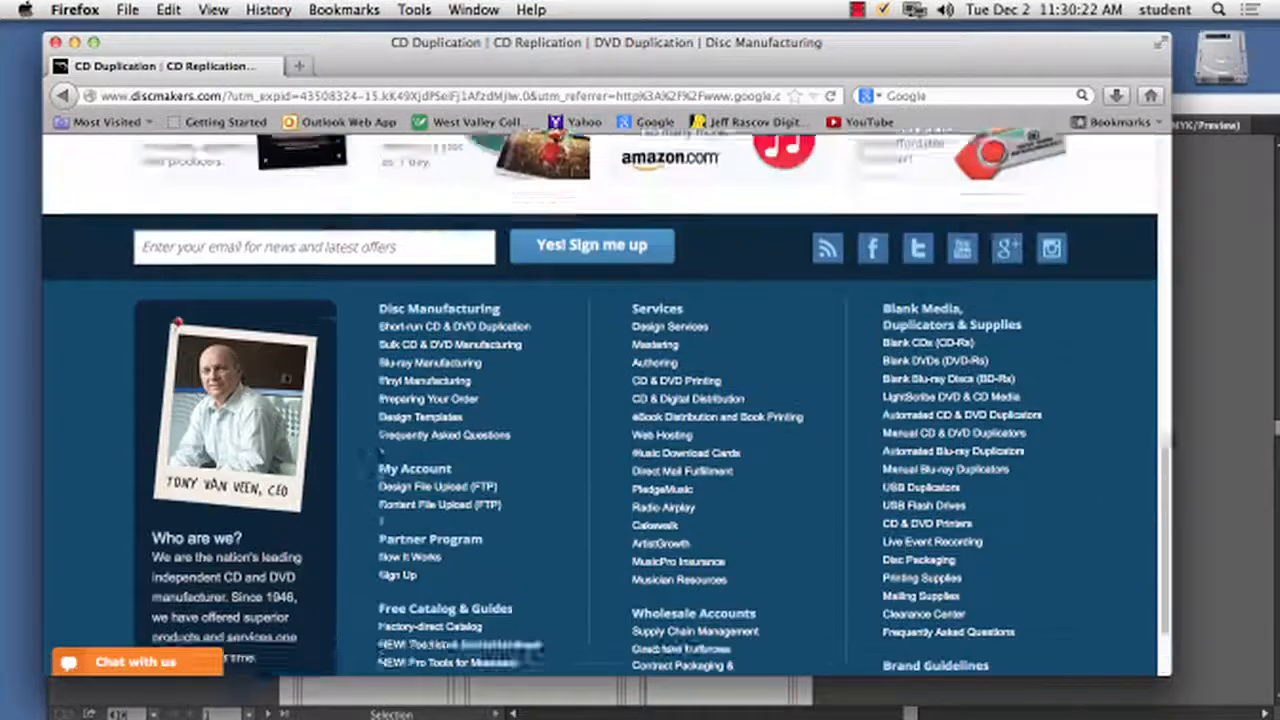
scroll(381, 520, up, 15)
click(883, 193)
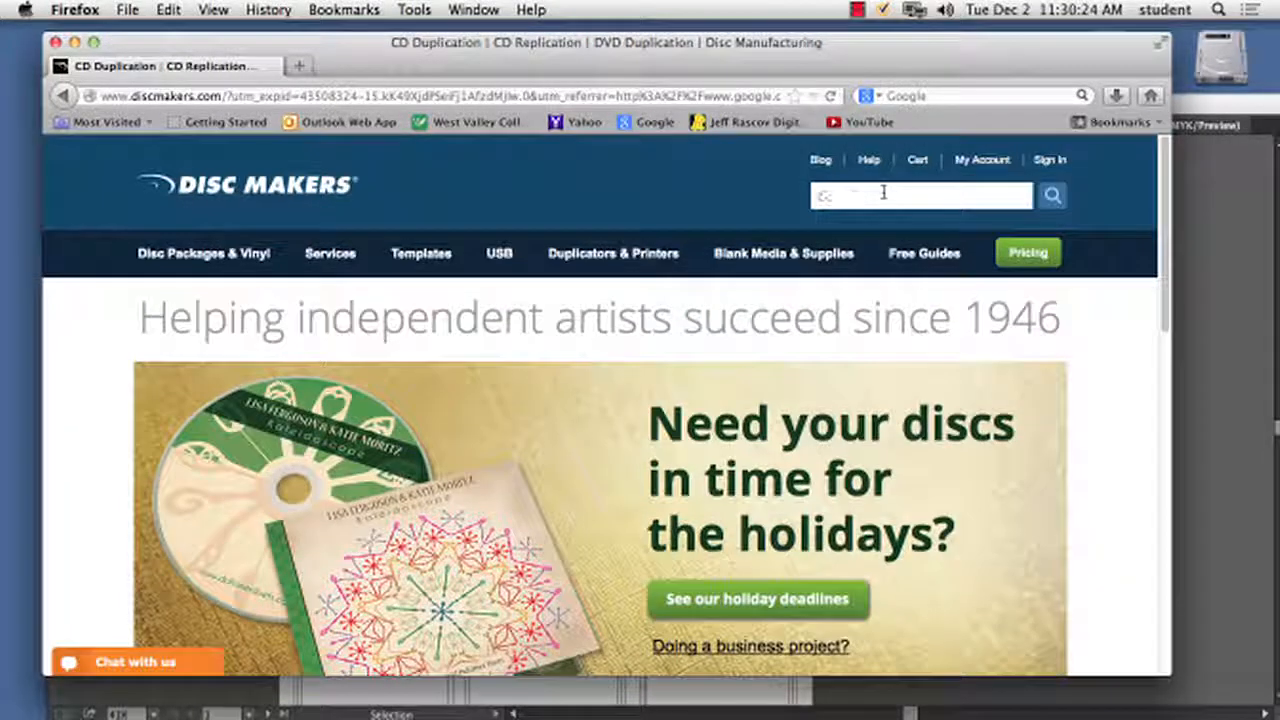
text(template)
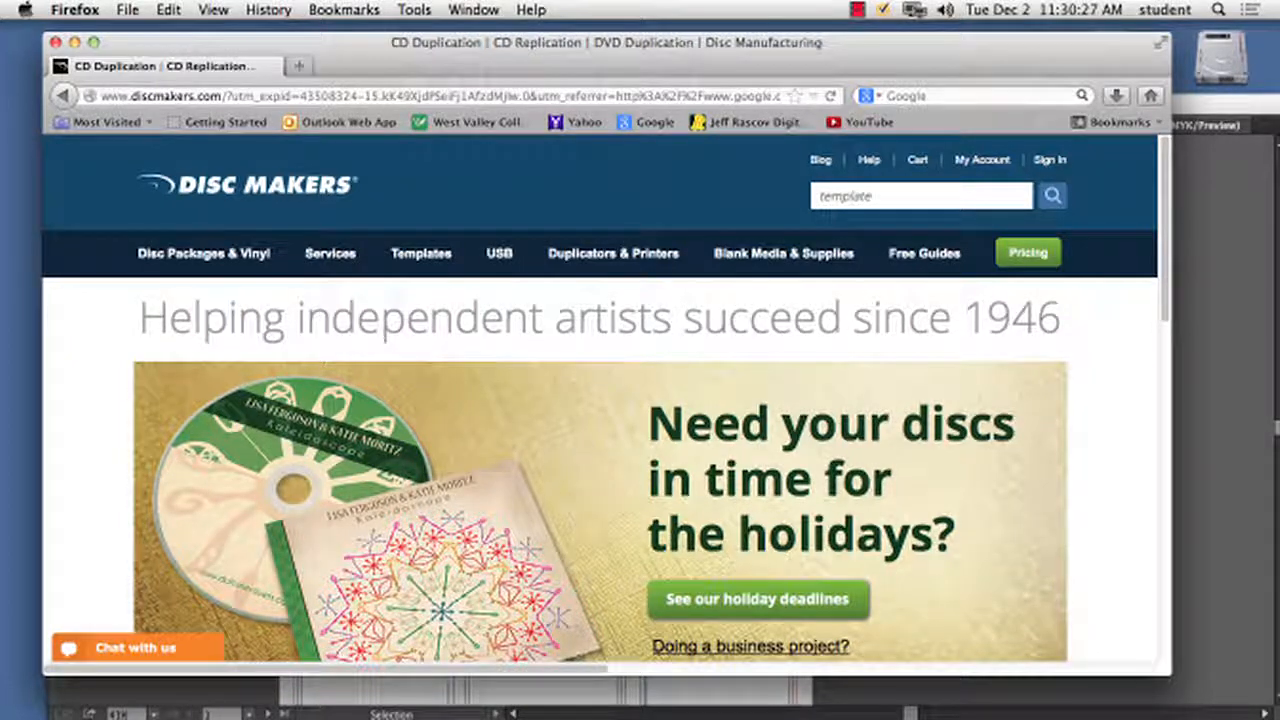
key(Return)
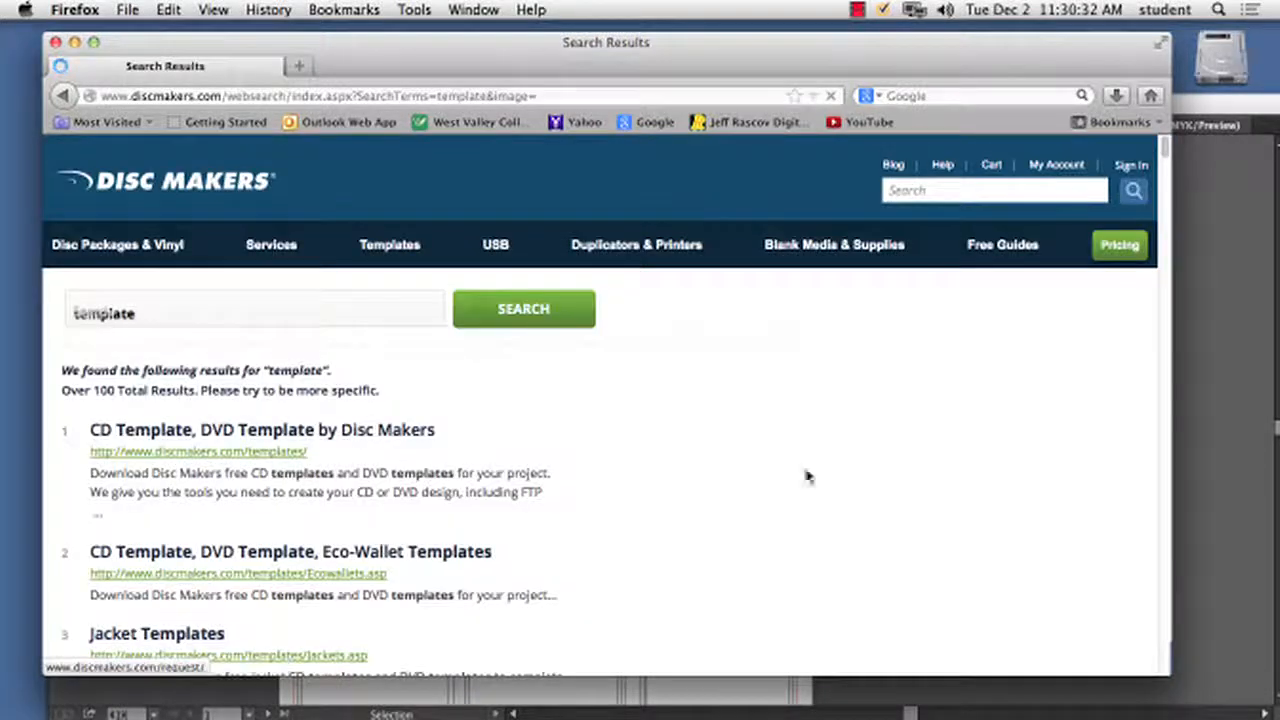
click(257, 498)
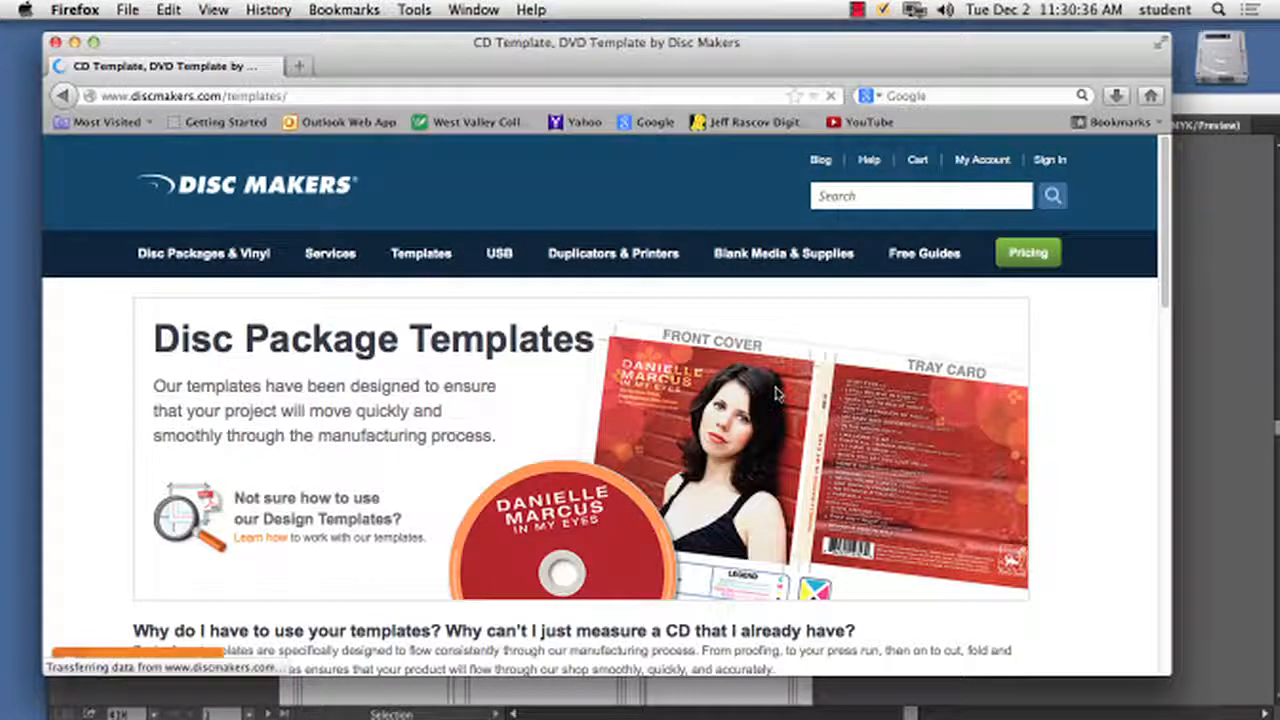
- Open the Blu-ray templates page and download the 2 Panel Blu-ray insert (BD100) template, saving the zip file
scroll(778, 393, down, 5)
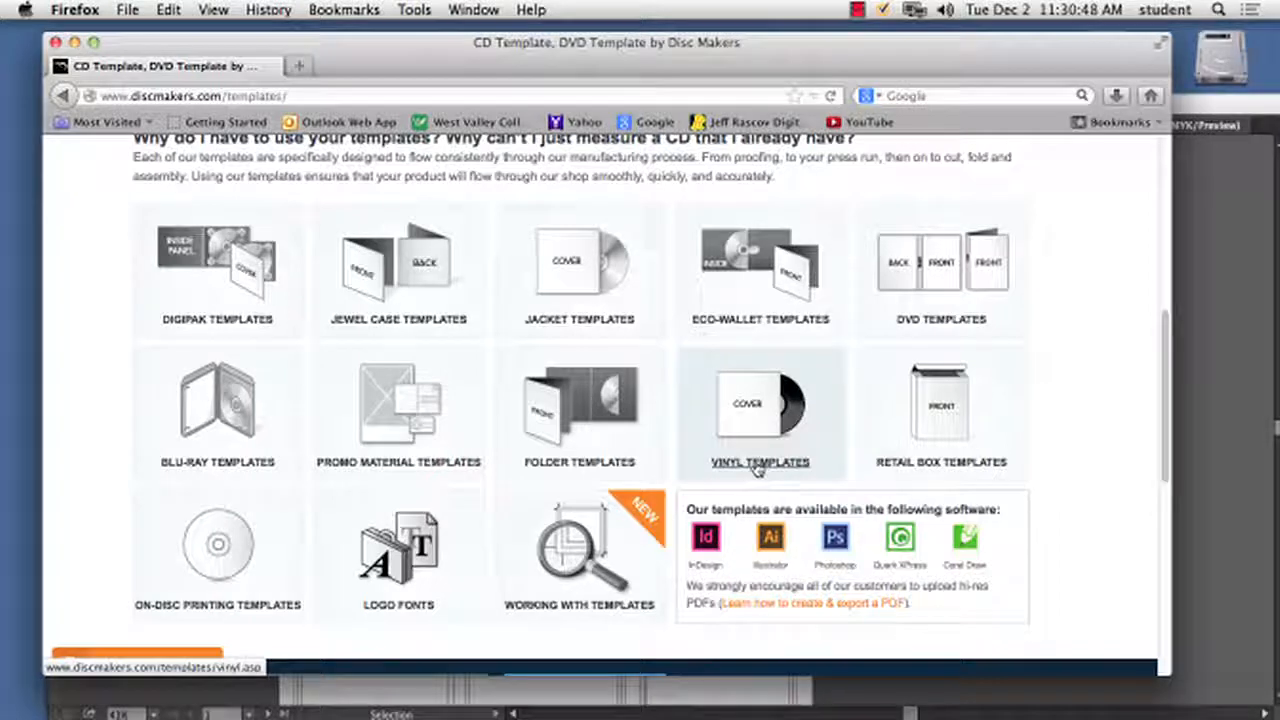
click(255, 468)
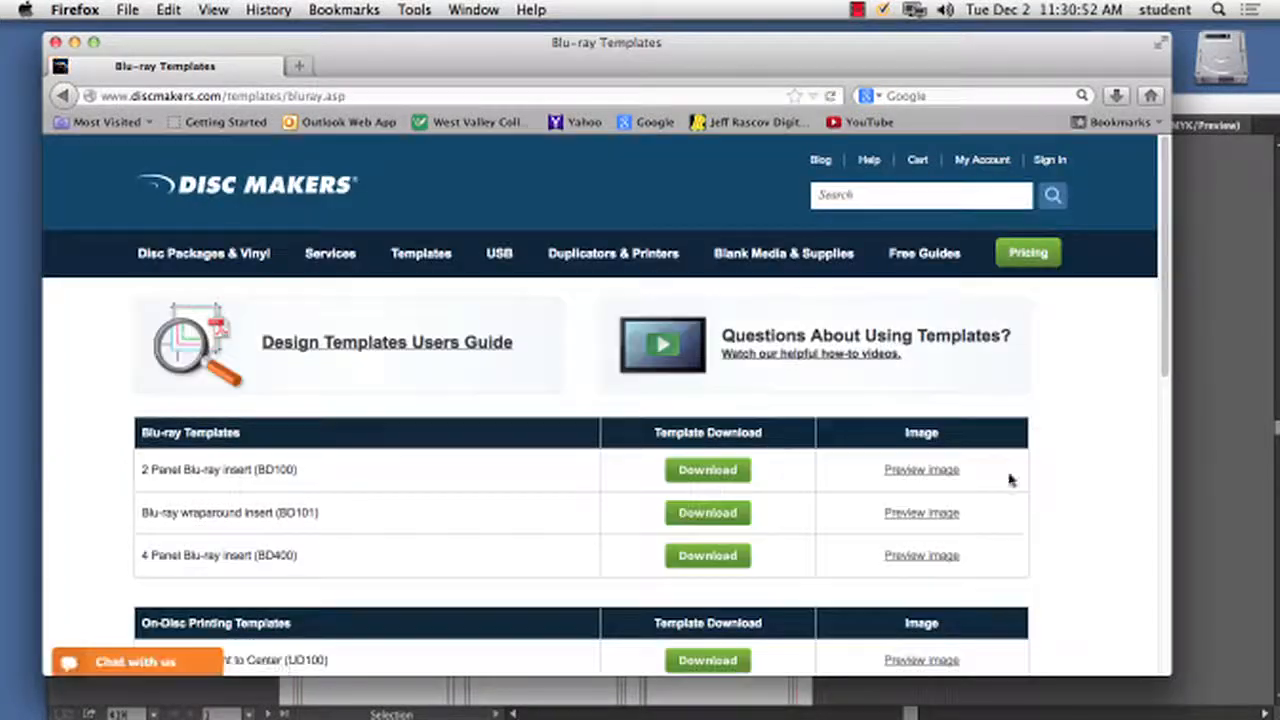
scroll(790, 430, down, 4)
scroll(790, 430, down, 1)
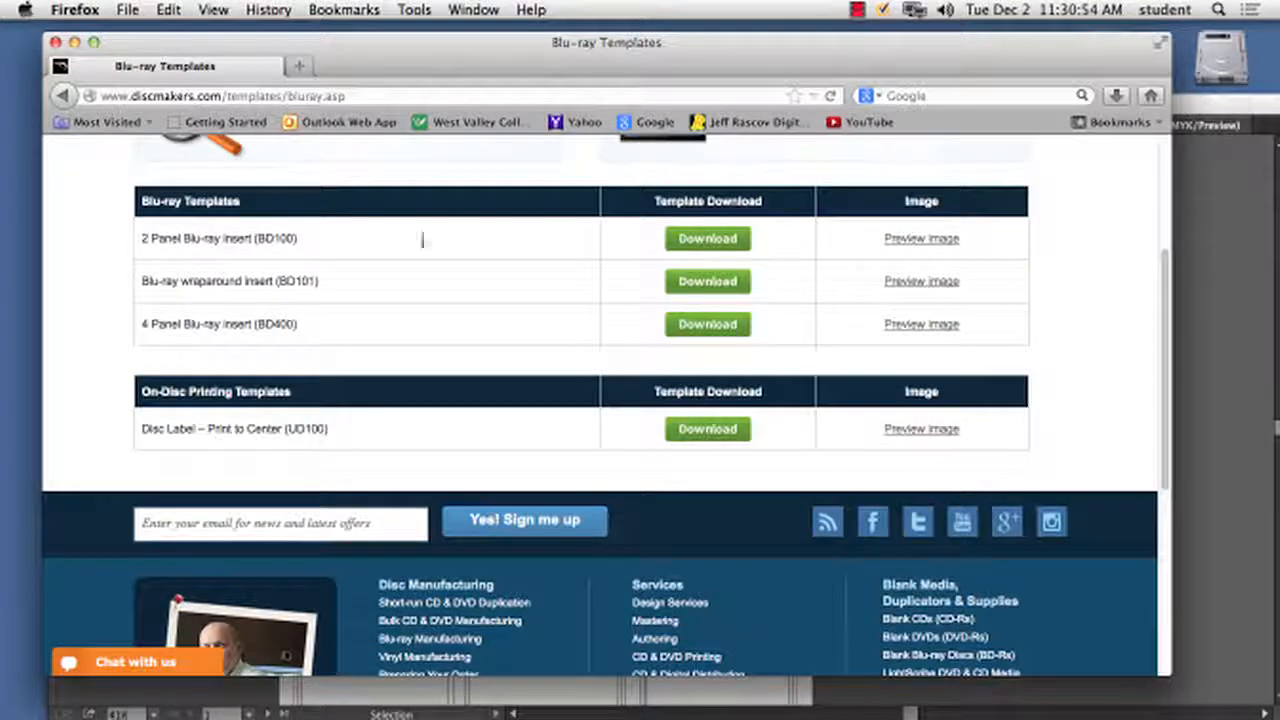
click(737, 244)
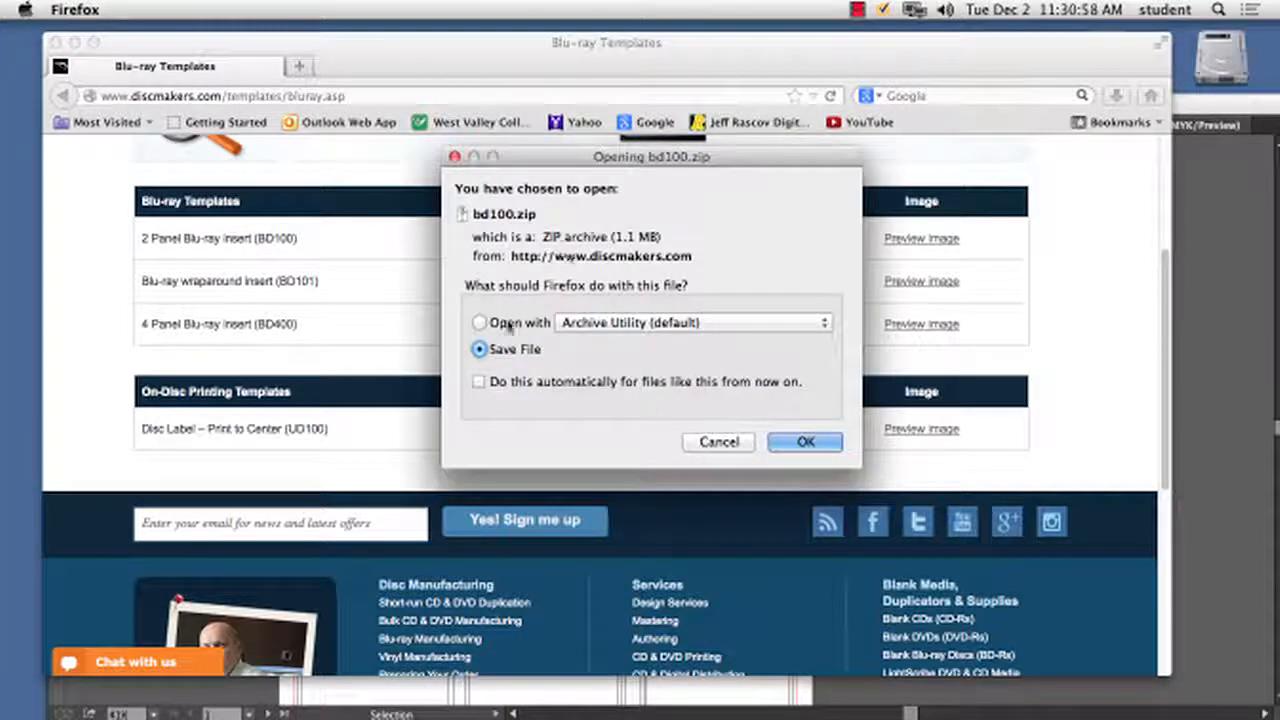
click(826, 441)
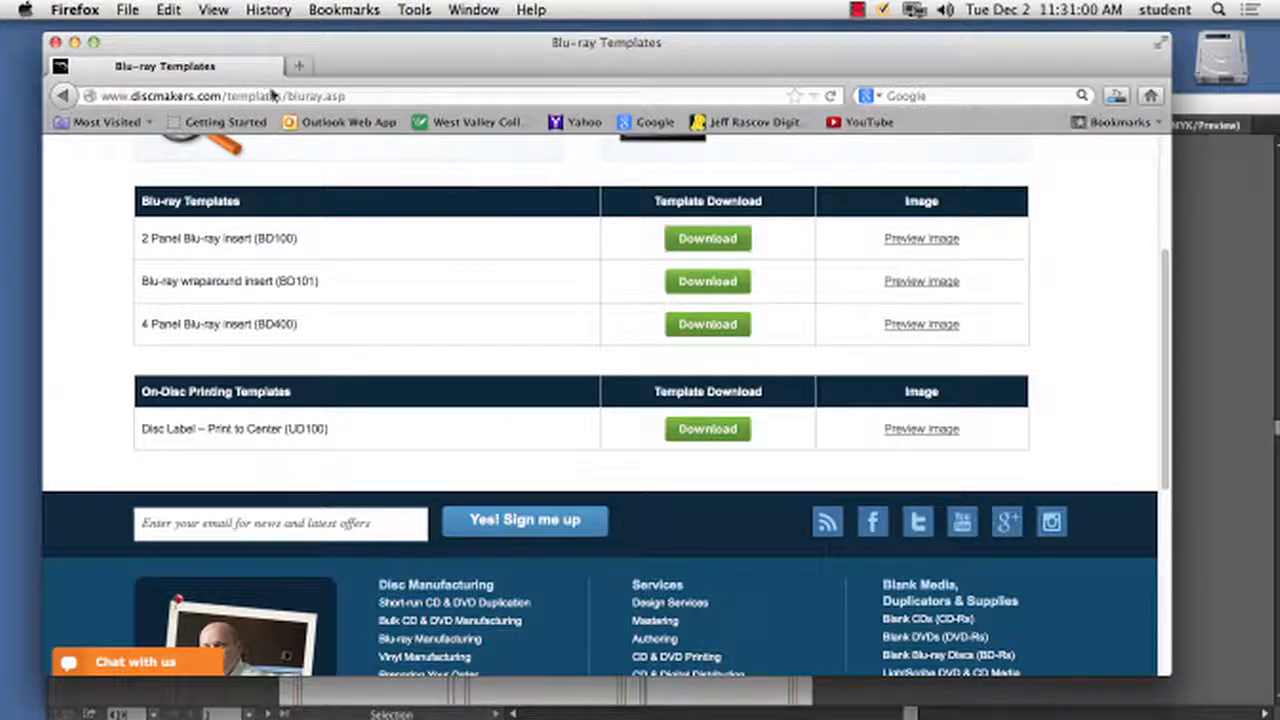
- Clear the desktop by hiding the Firefox, Illustrator and Camtasia windows and moving the Safari help window down out of the way
click(57, 8)
click(80, 117)
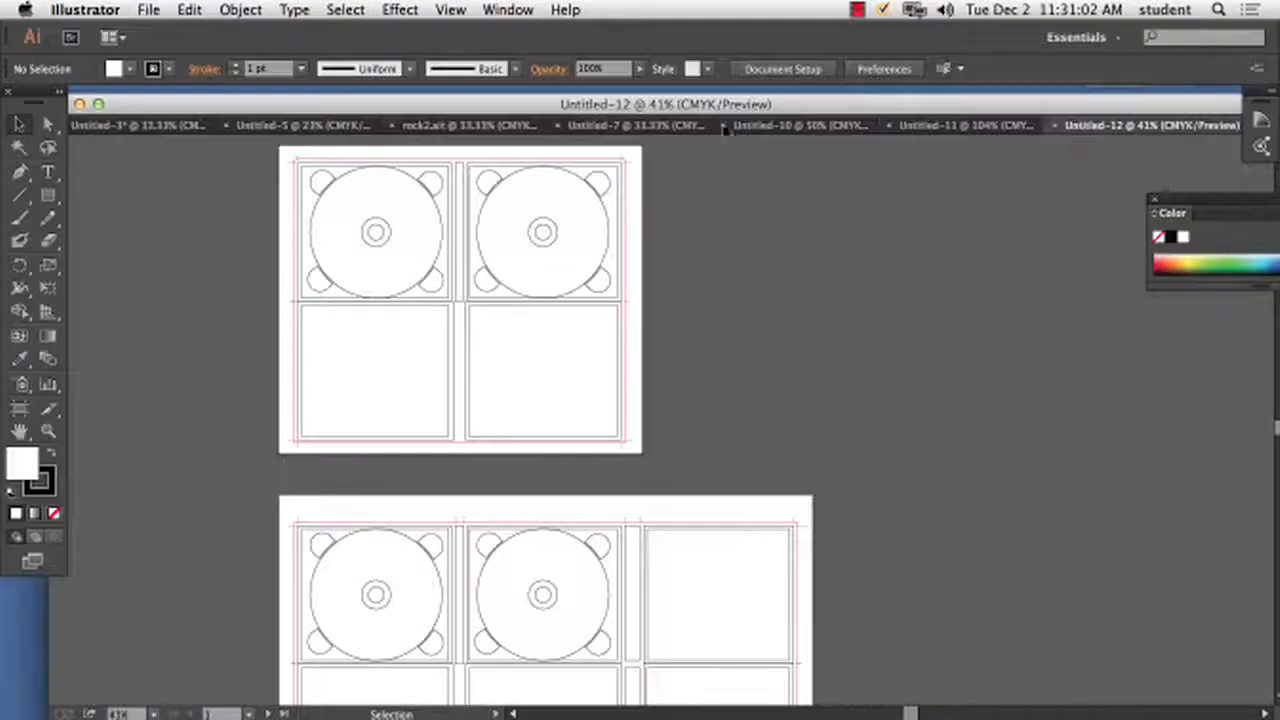
click(88, 9)
click(108, 150)
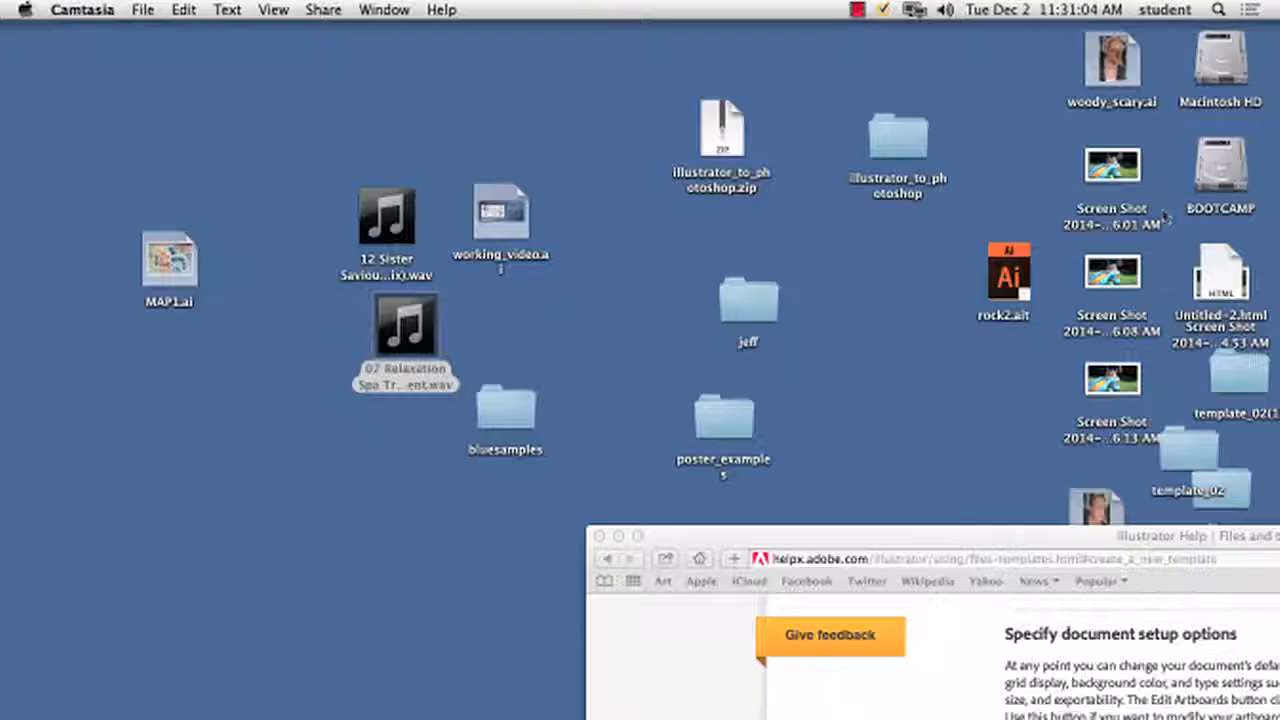
click(716, 135)
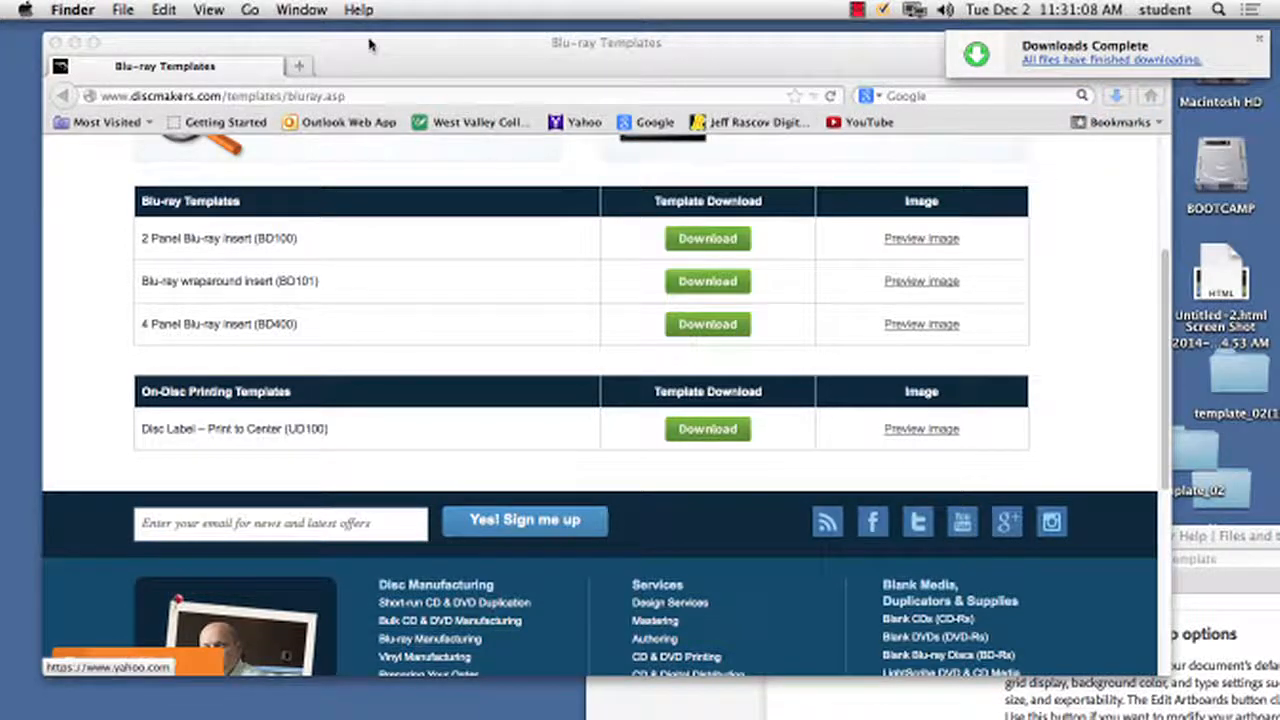
click(25, 9)
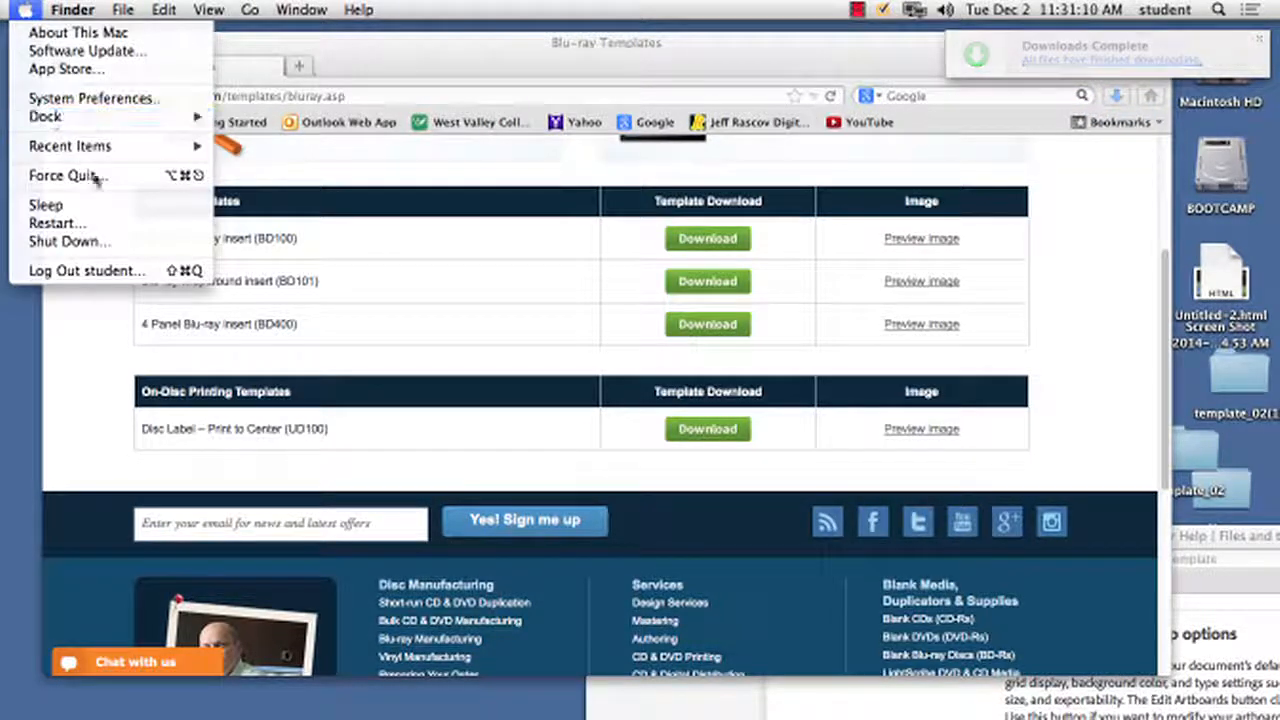
click(100, 42)
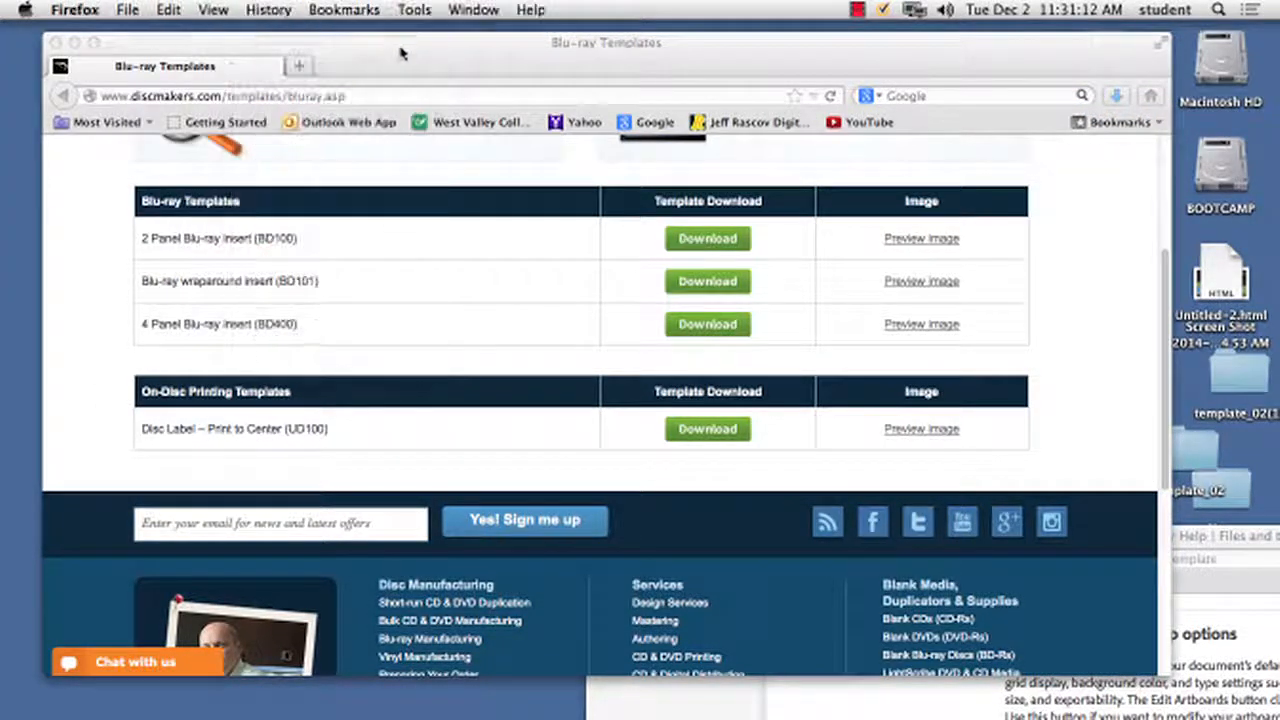
click(75, 9)
click(95, 123)
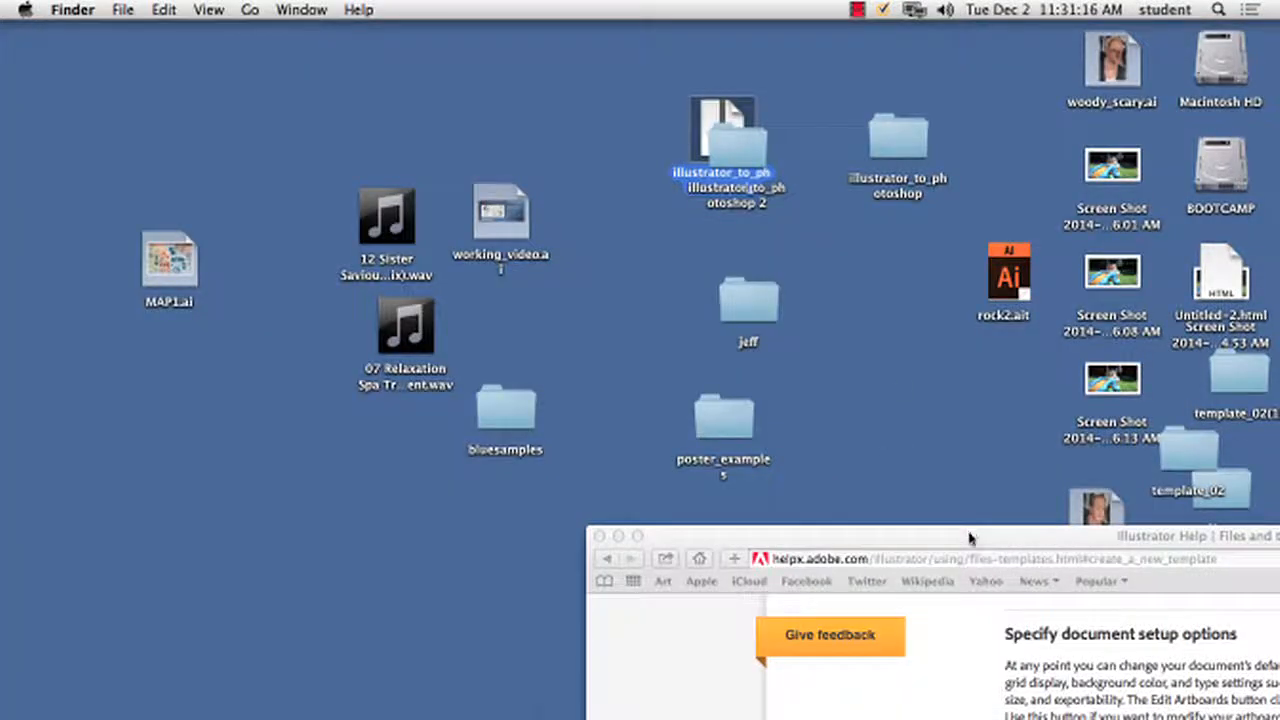
drag(969, 537, 308, 659)
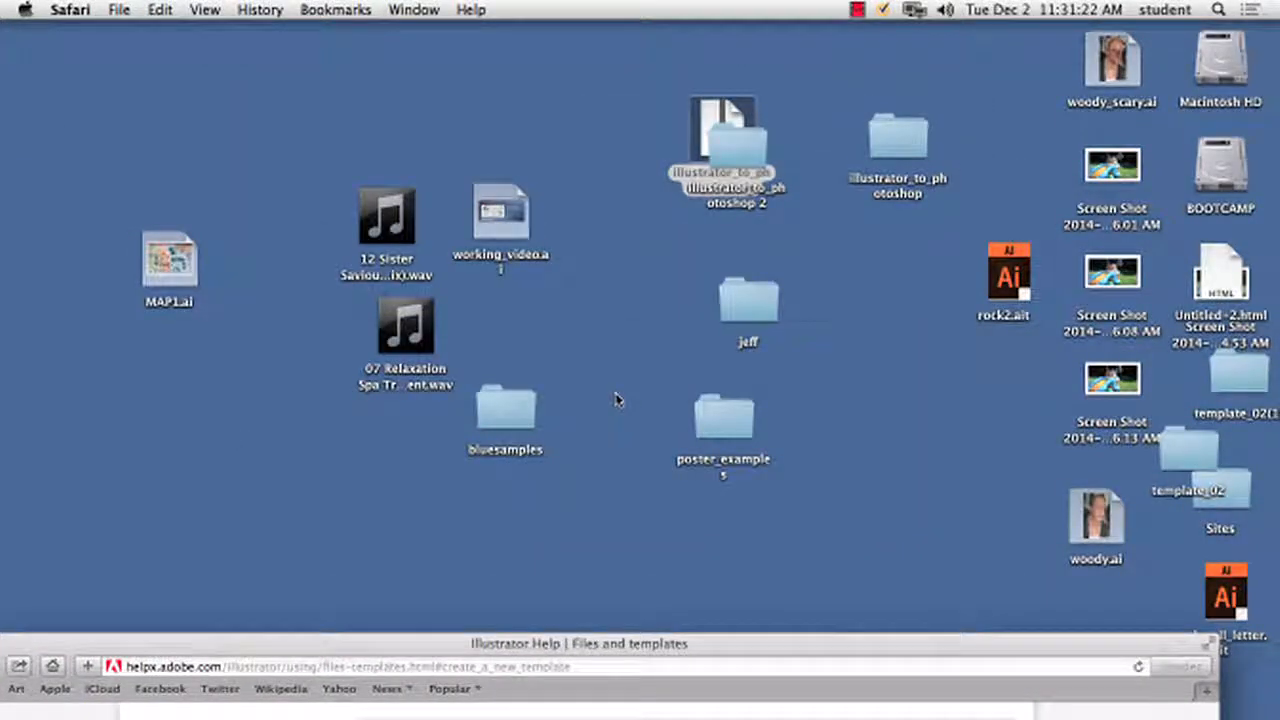
- Open the Downloads folder from Macintosh HD, extract bd100.zip and open its BD100_in folder
double_click(1238, 70)
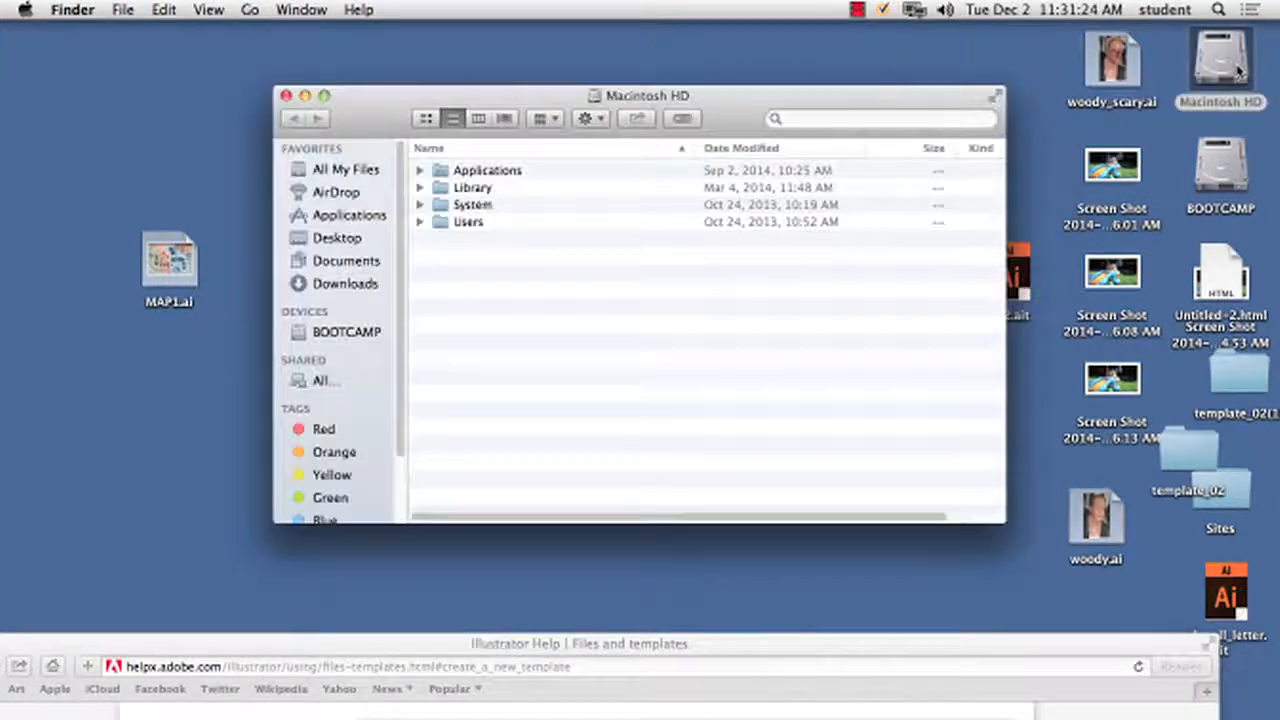
click(360, 283)
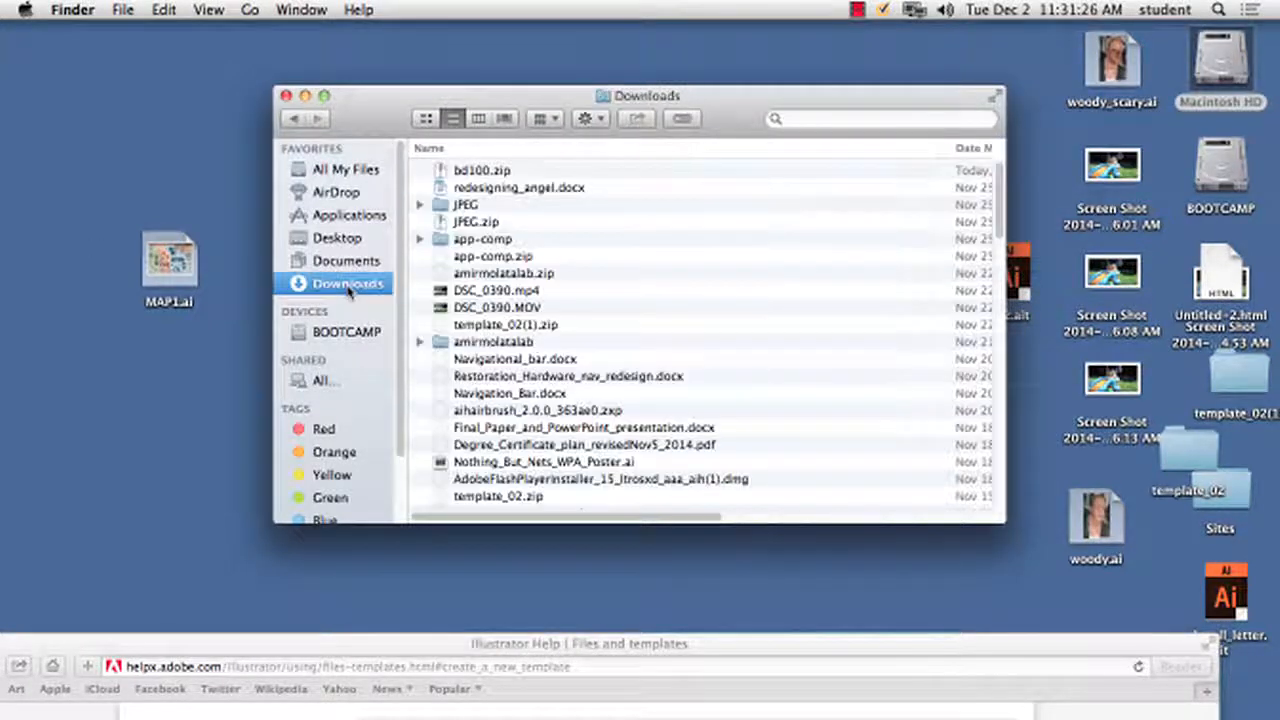
double_click(492, 172)
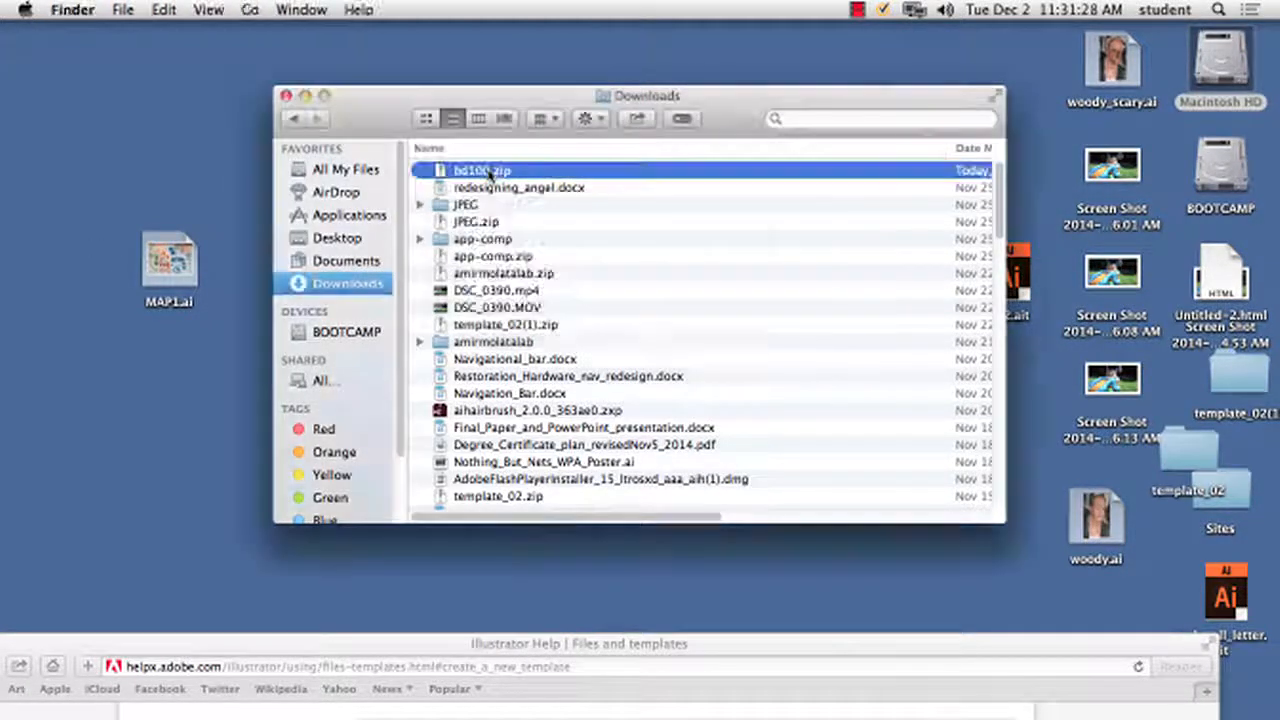
double_click(486, 172)
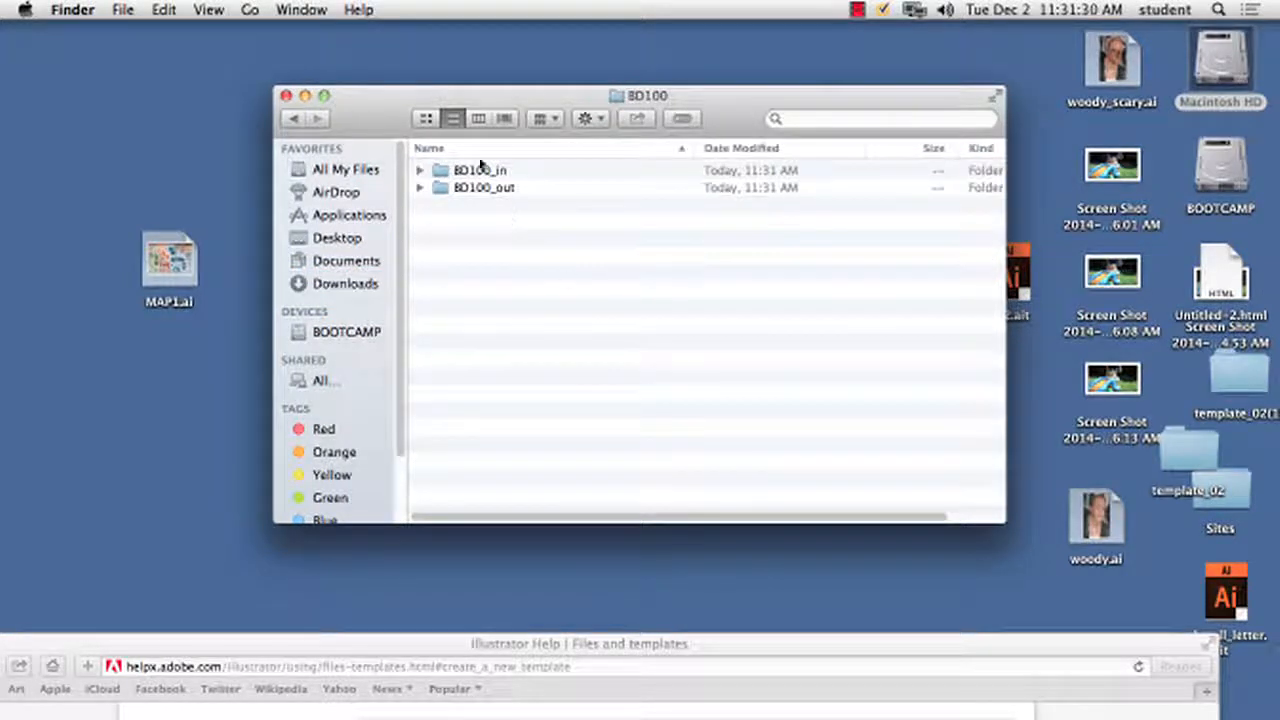
double_click(478, 172)
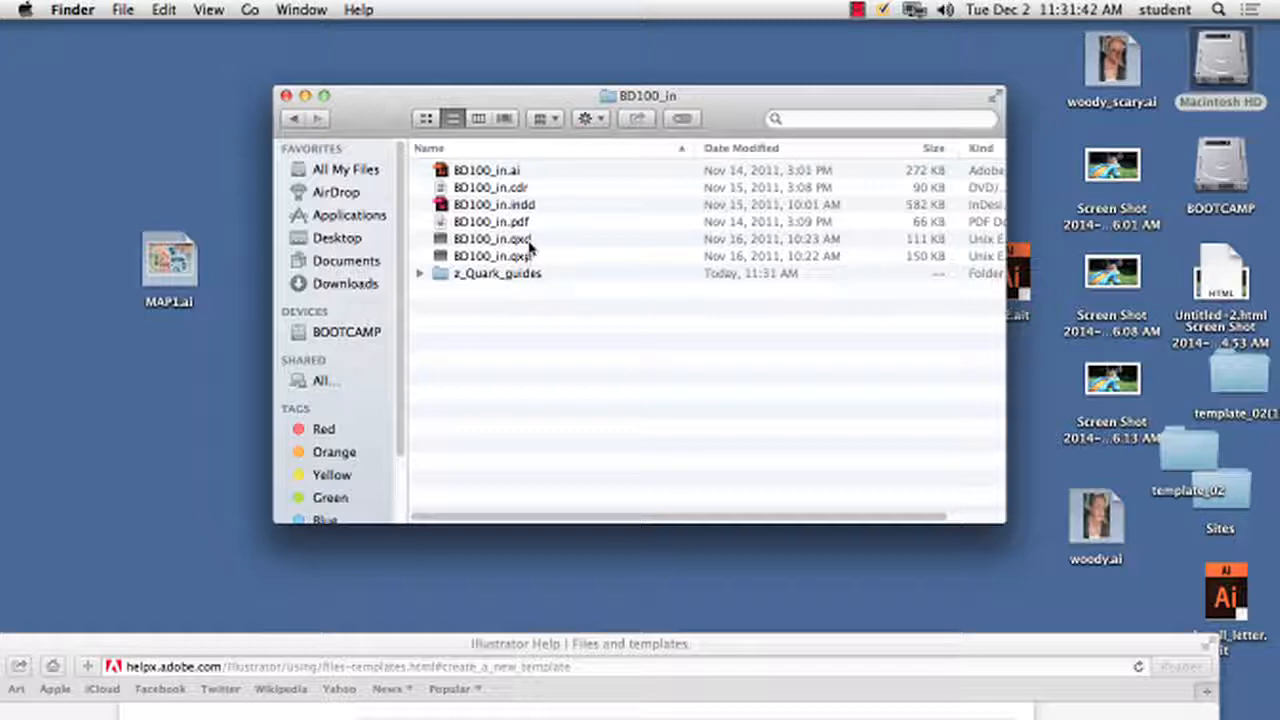
- Open BD100_in.ai in Adobe Illustrator CC, continuing past the font and color profile warnings, and view the back cover layout at 100%
click(482, 172)
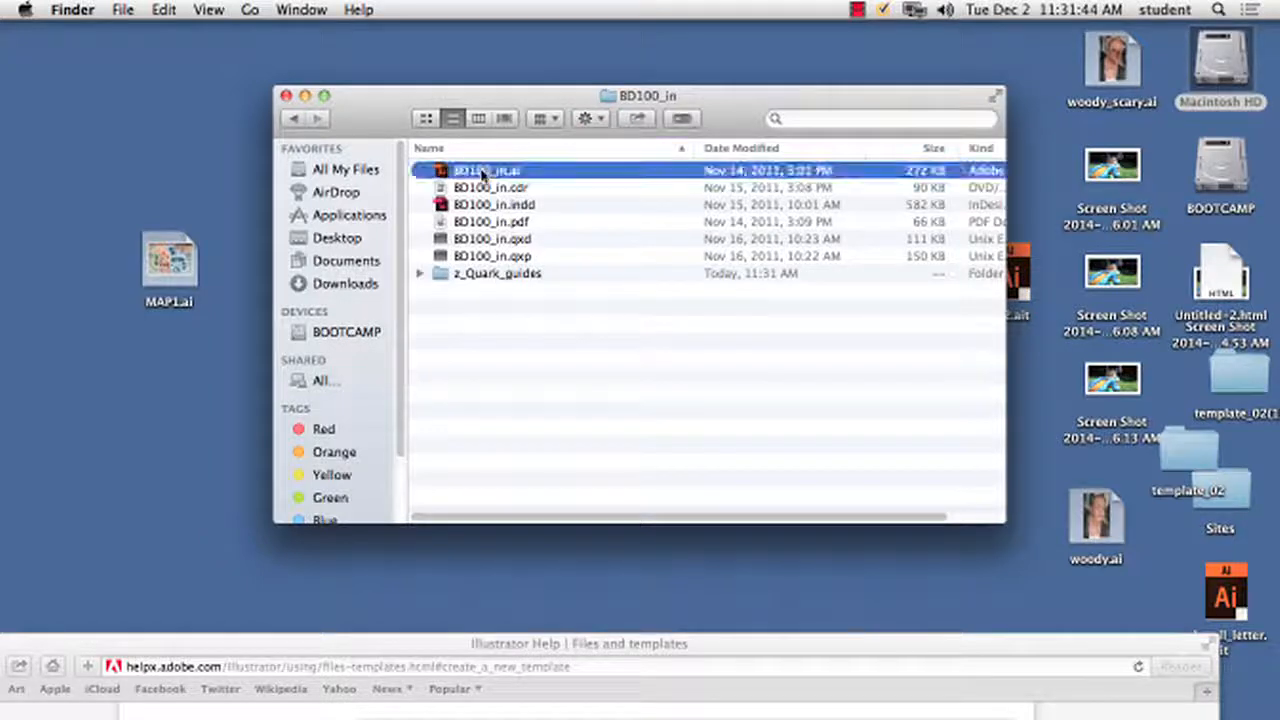
right_click(484, 170)
mouse_move(511, 203)
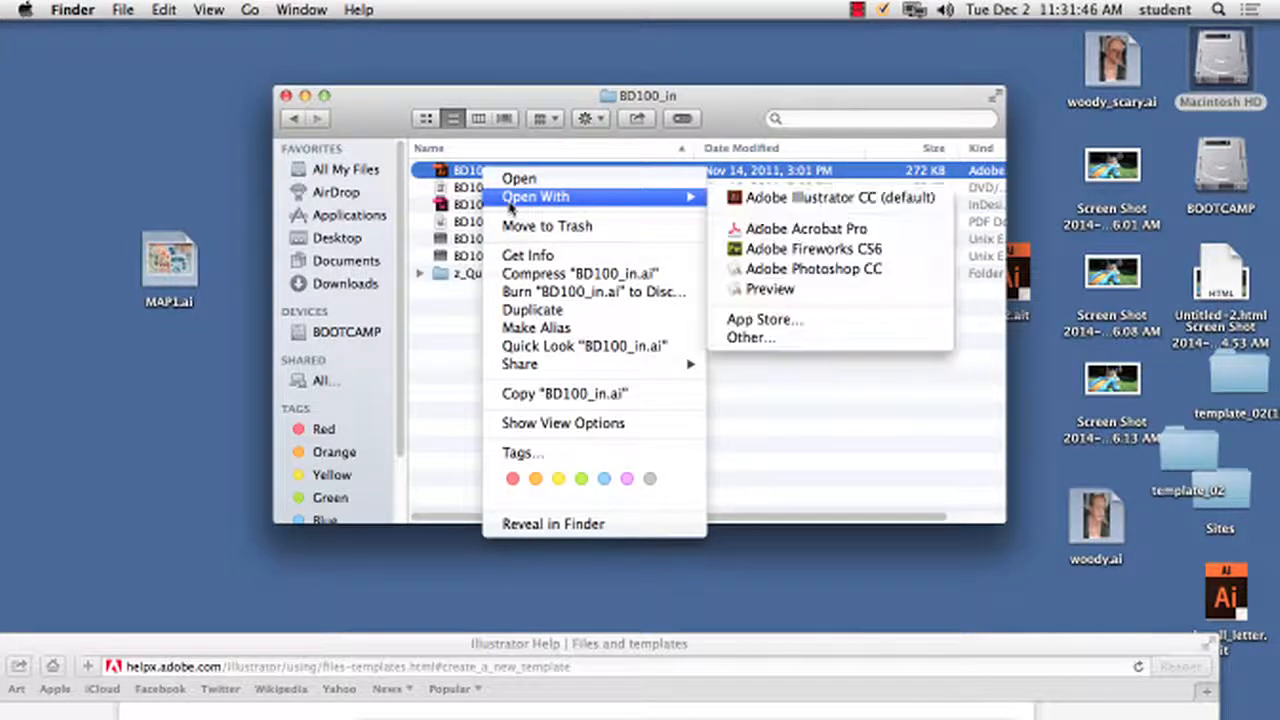
click(828, 200)
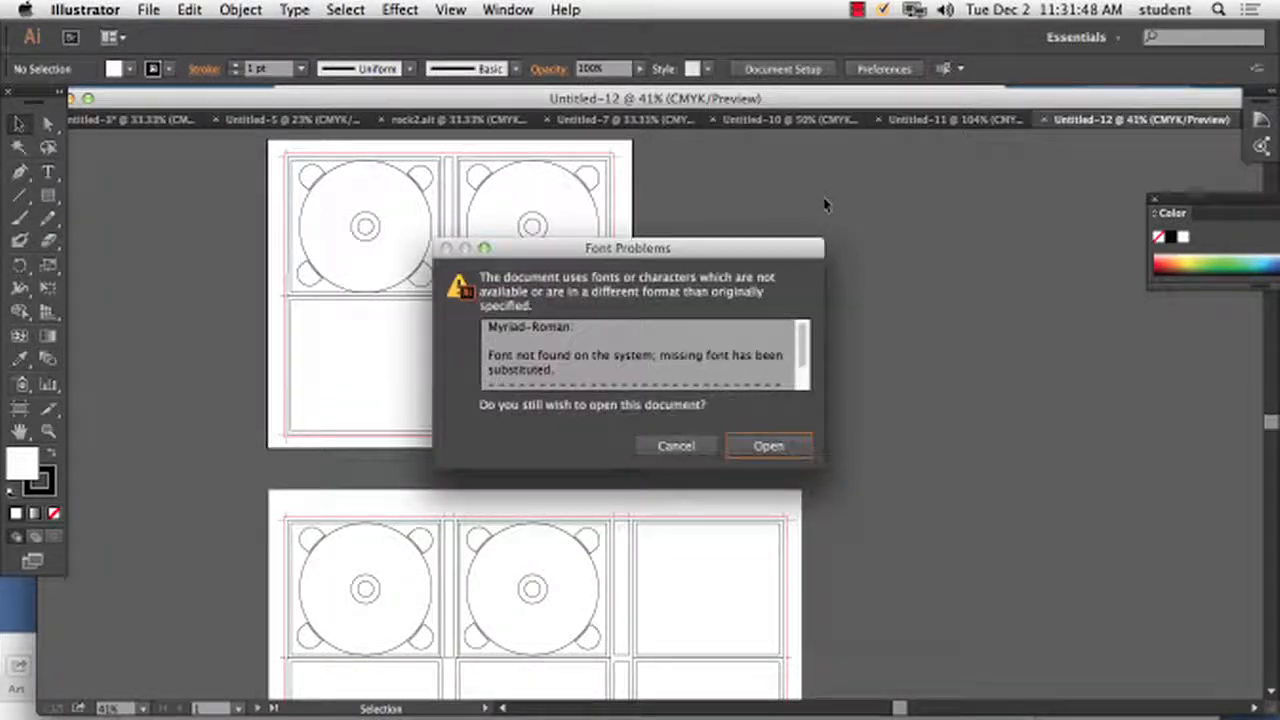
click(754, 451)
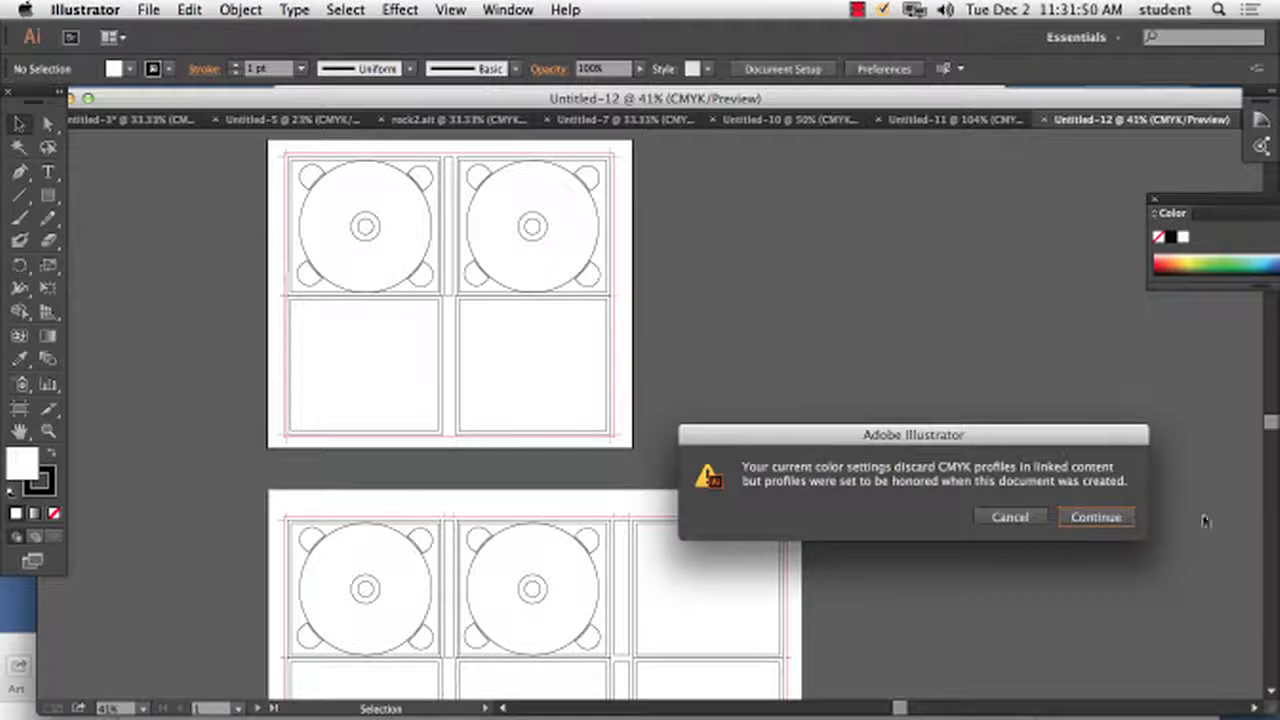
click(1114, 526)
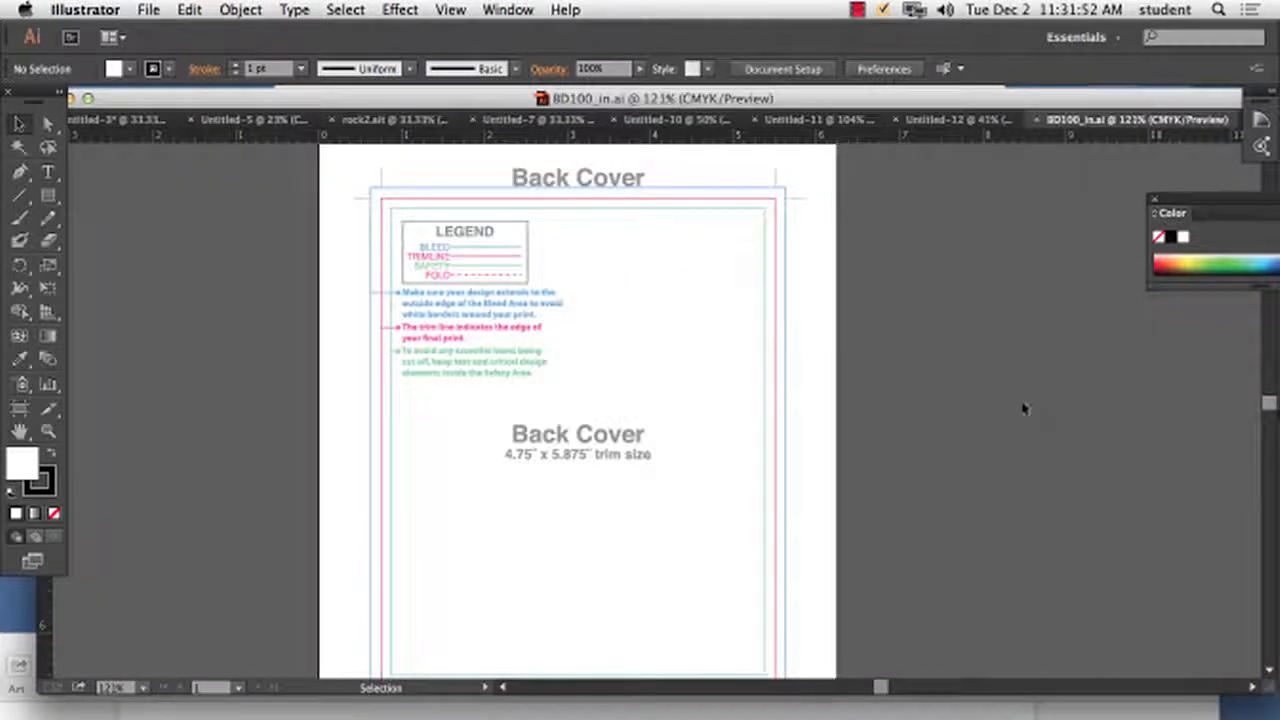
key(super+1)
drag(794, 350, 659, 317)
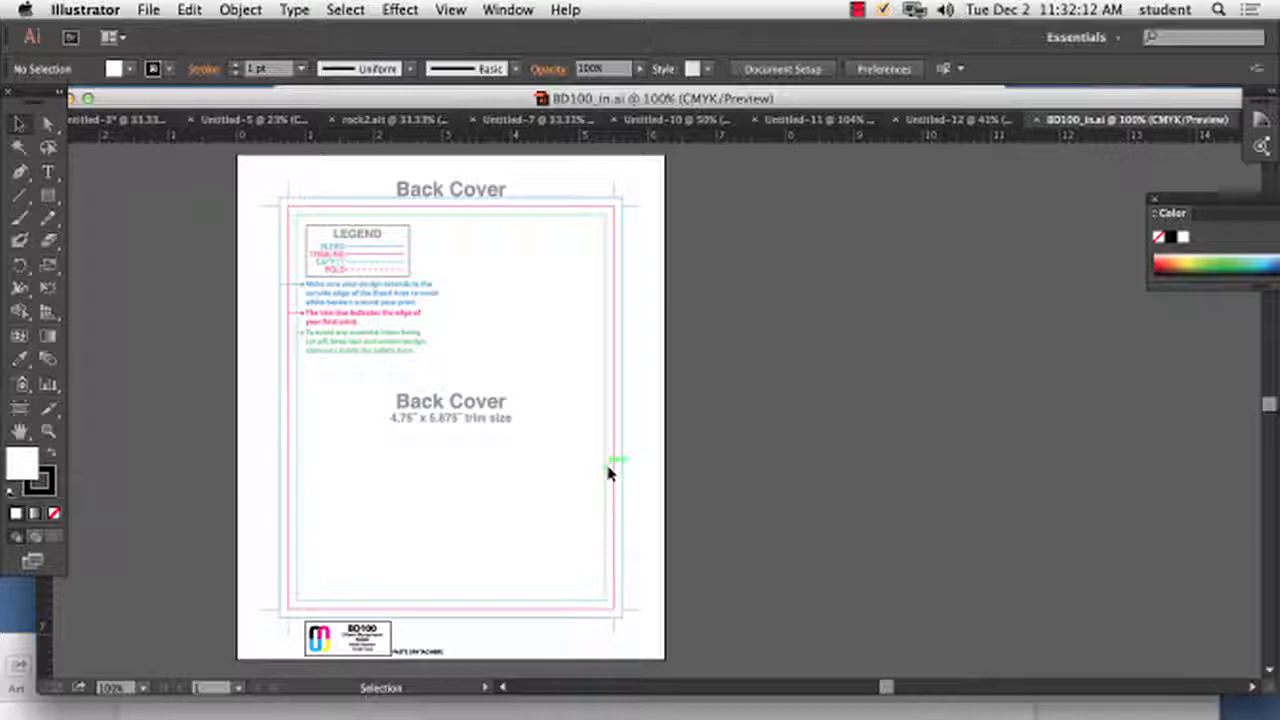
- Close BD100_in.ai, the CD case document Untitled-12 and the business card document Untitled-11
click(1037, 119)
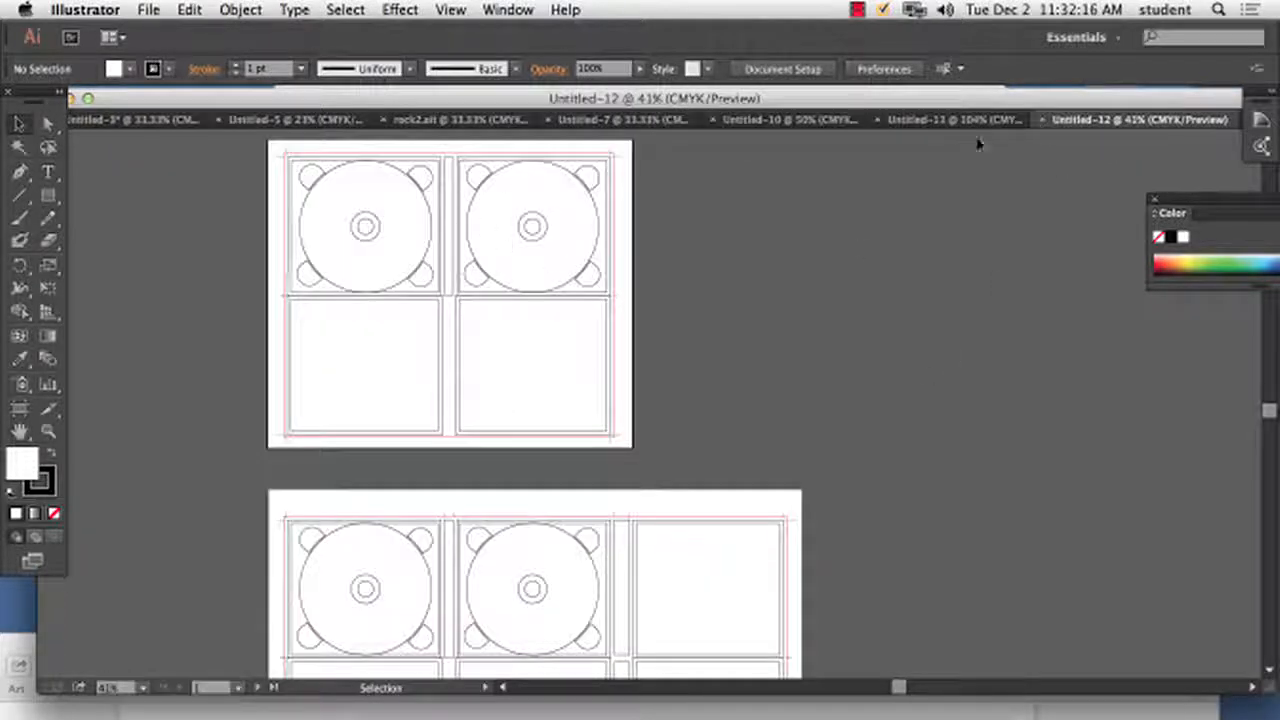
click(1043, 119)
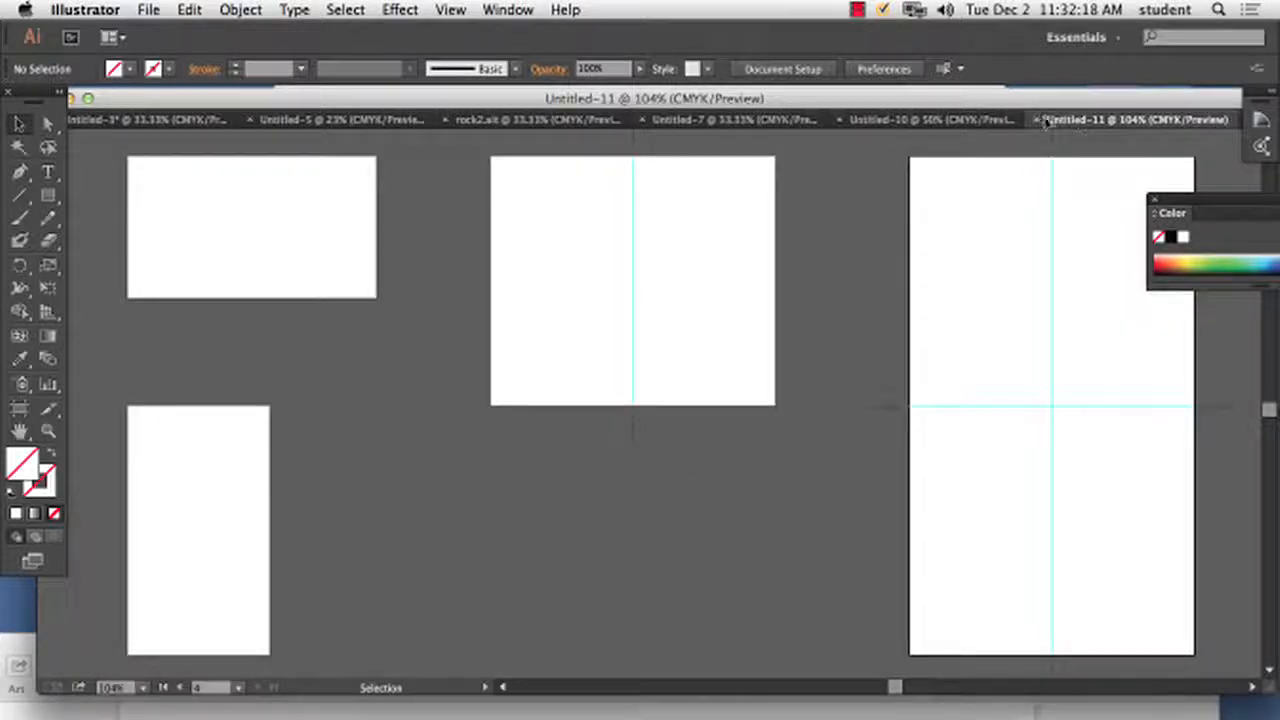
click(1040, 119)
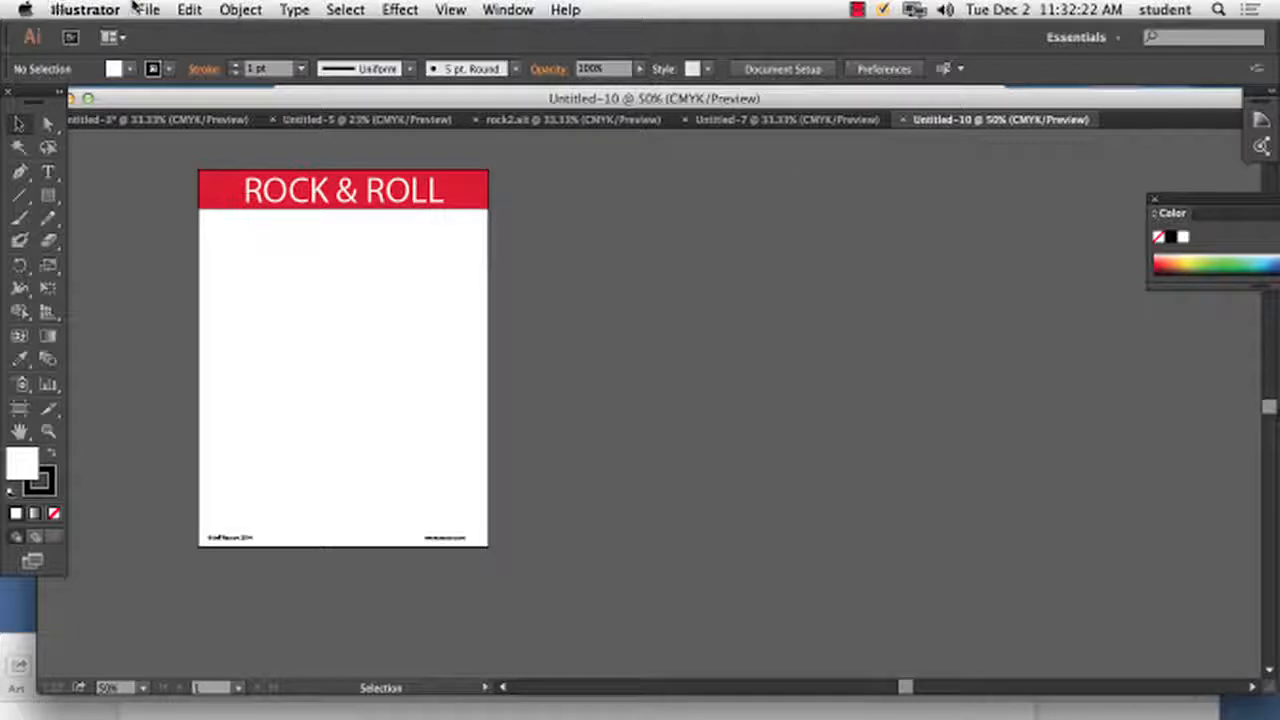
- Duplicate the Rock & Roll artboard together with its artwork, placing the copy beside the original with a small gap
click(189, 9)
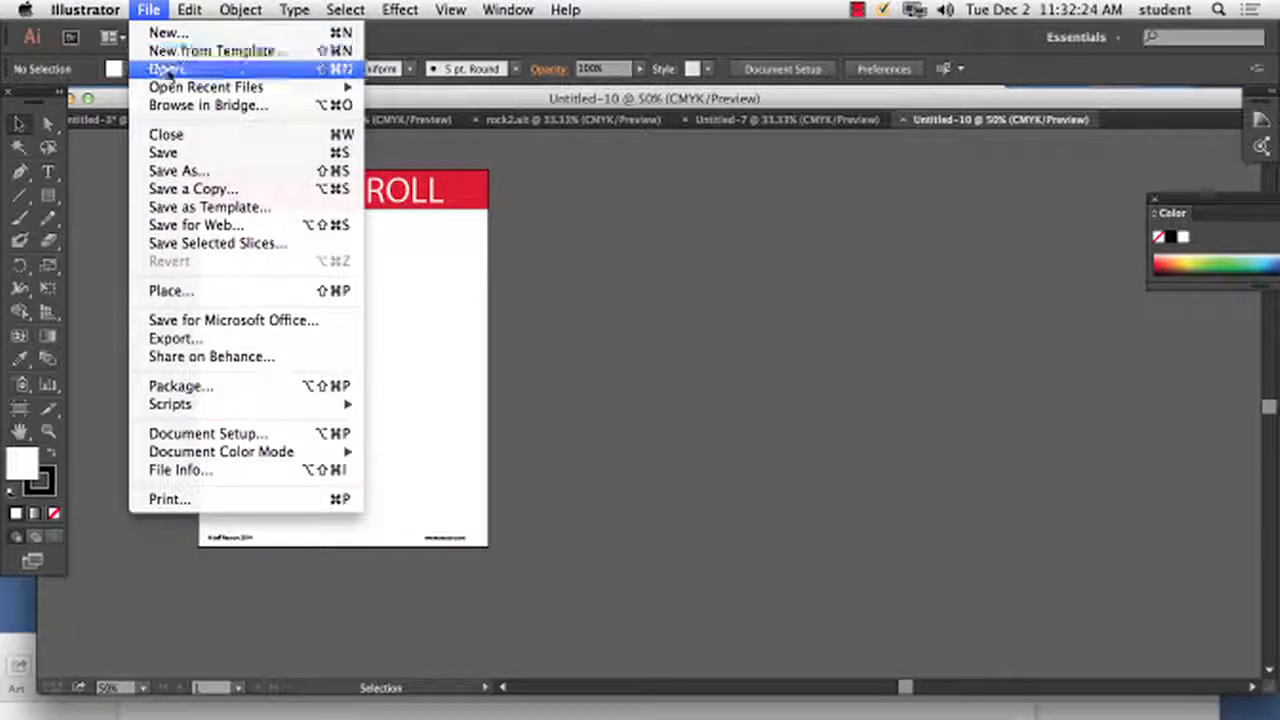
click(594, 237)
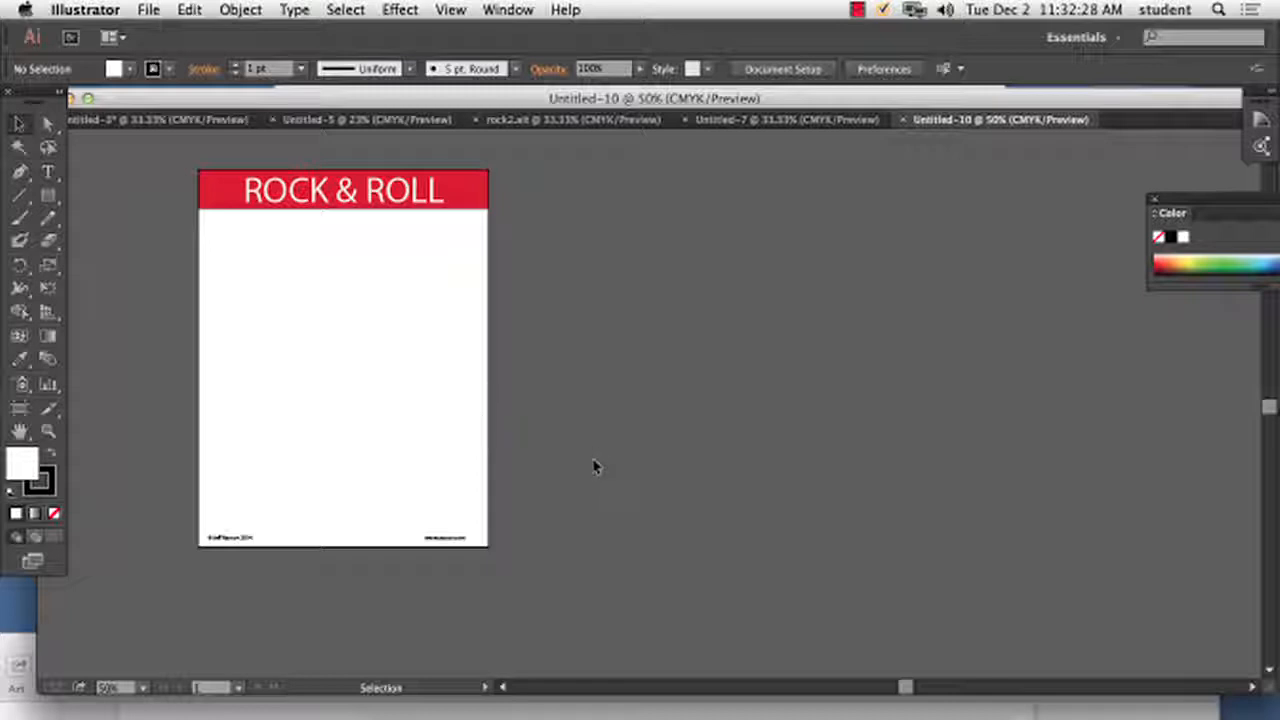
key(super+a)
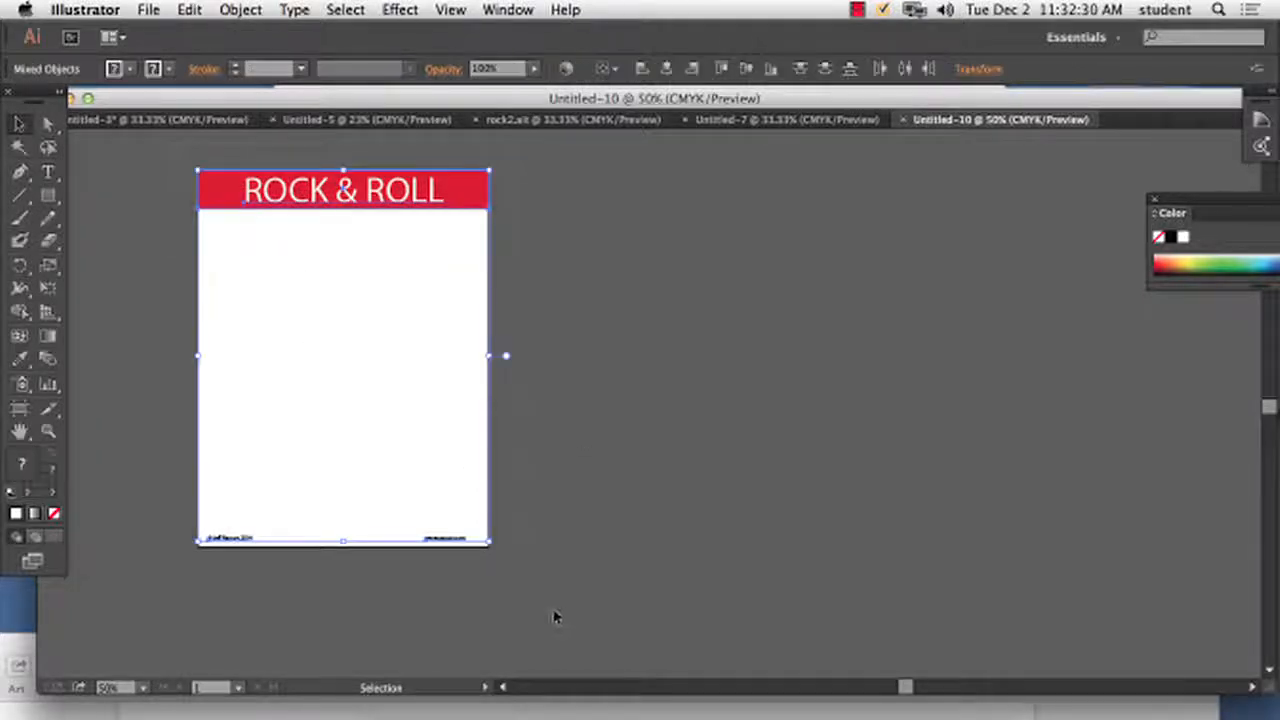
click(19, 408)
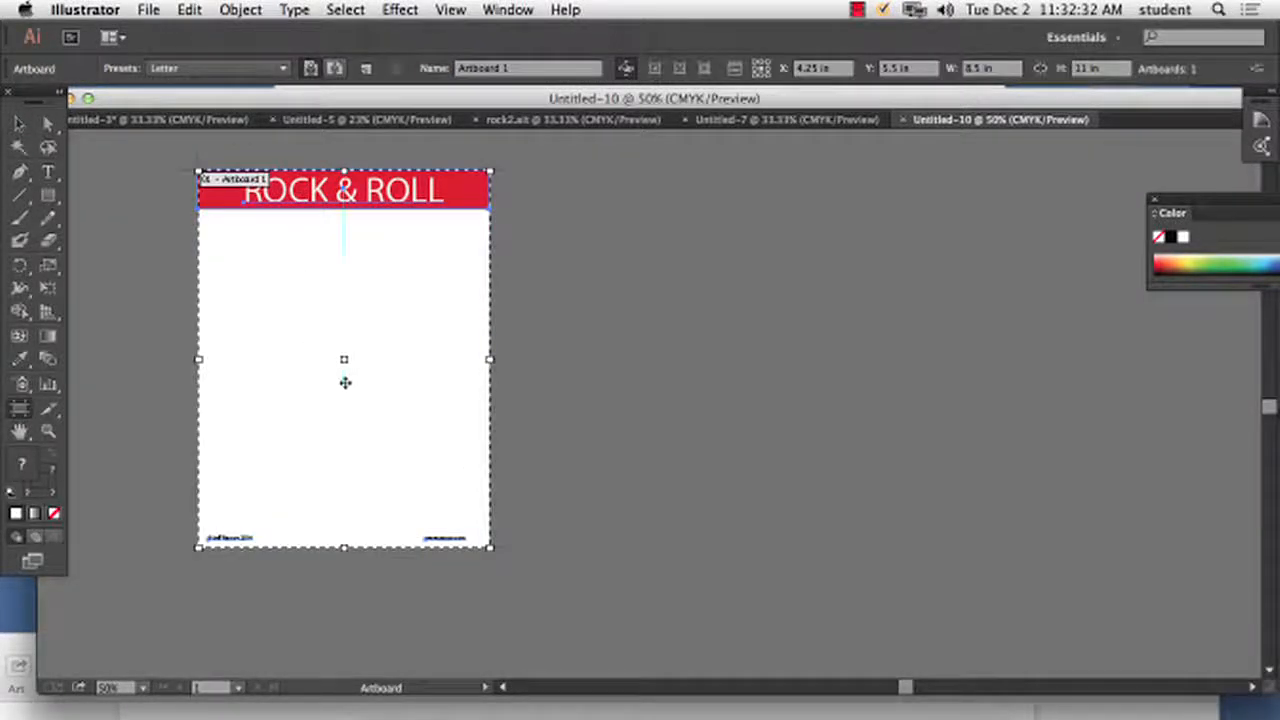
drag(348, 388, 662, 405)
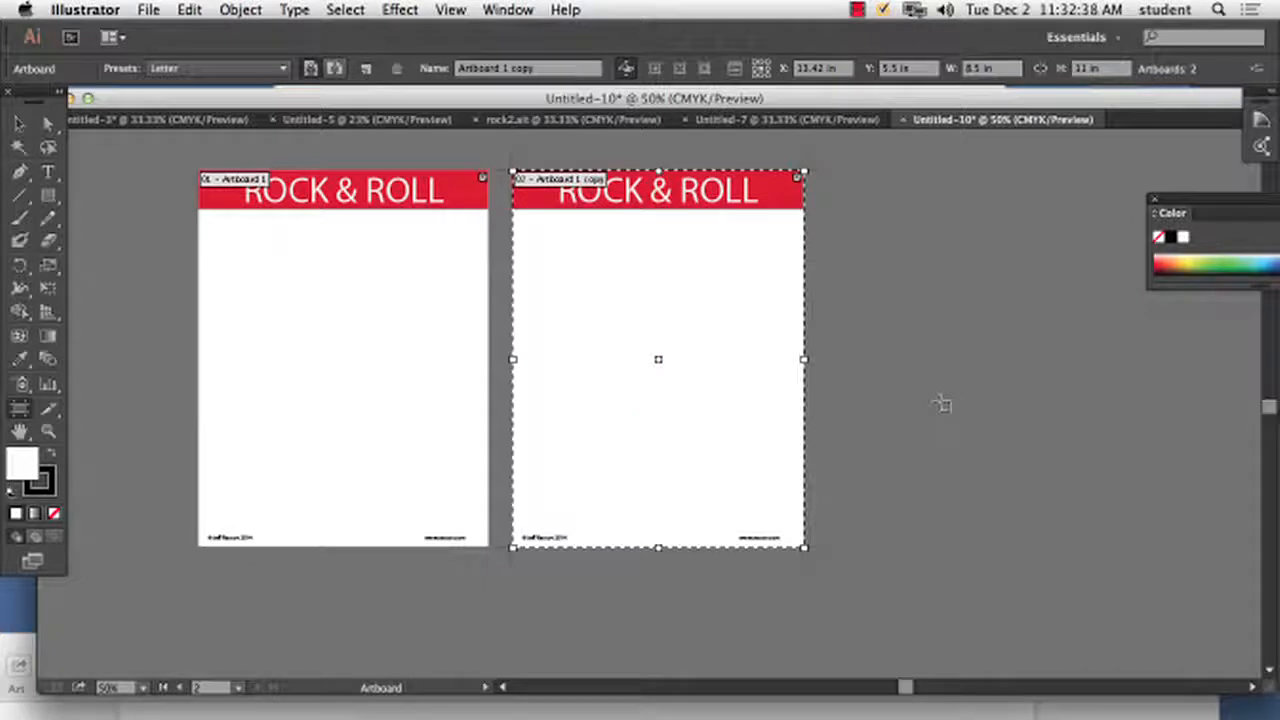
click(18, 123)
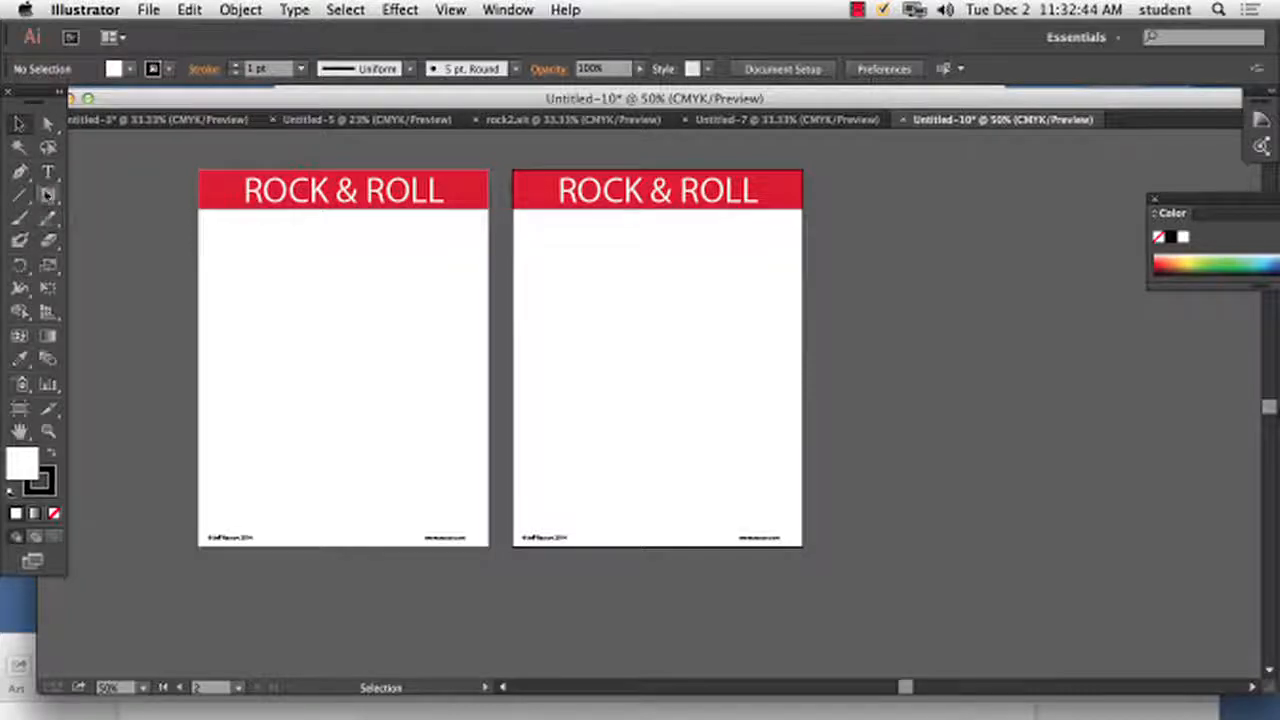
- Draw an area type frame filling the blank space between the red header and the footer on the first artboard
click(47, 171)
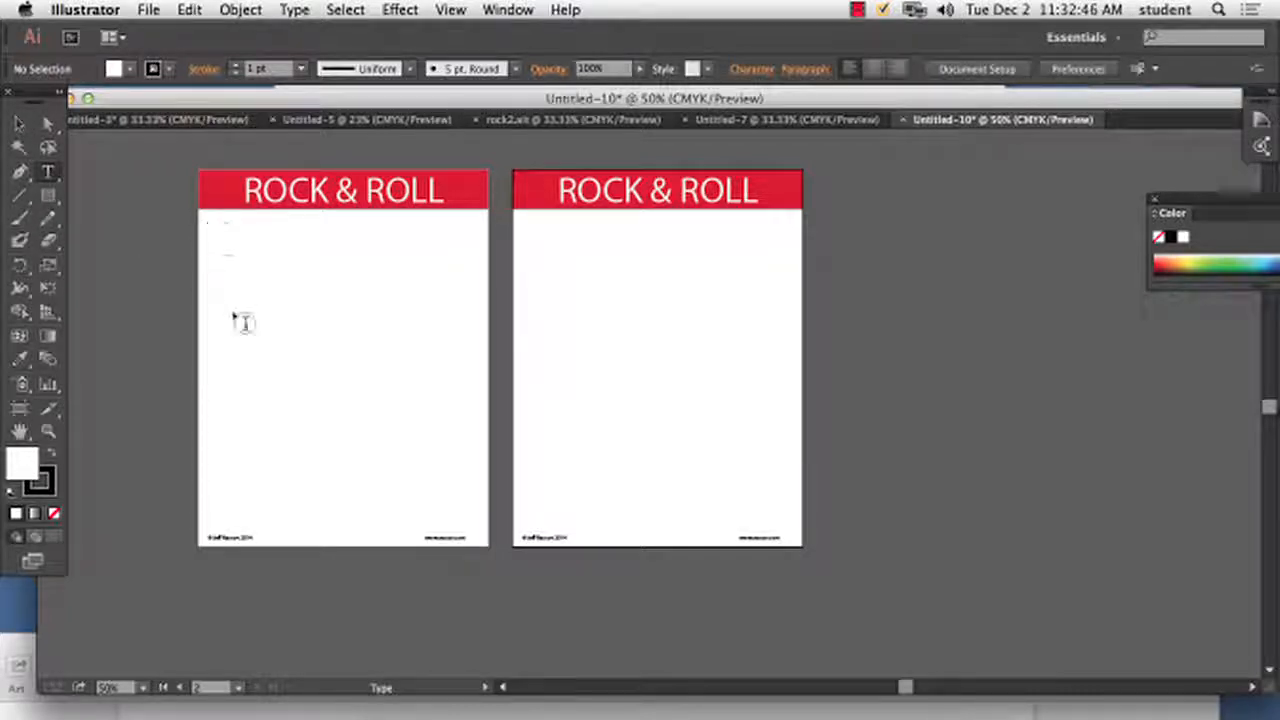
click(208, 240)
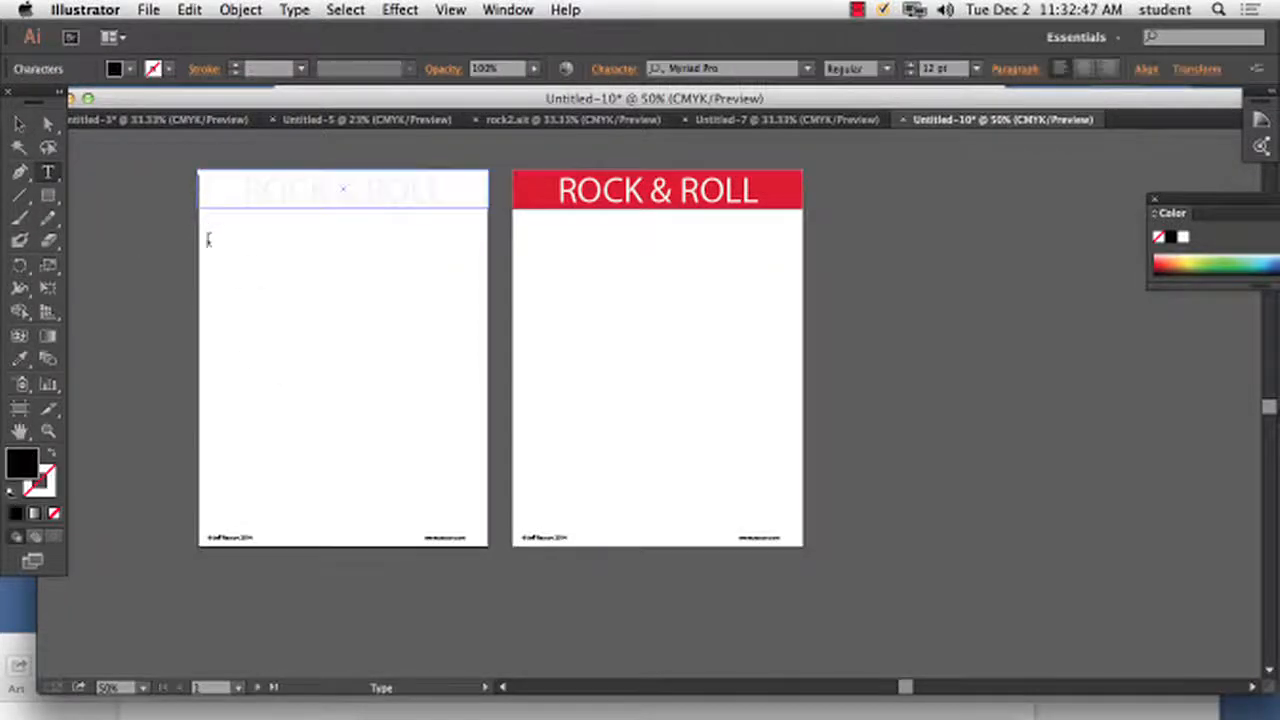
click(190, 9)
click(205, 31)
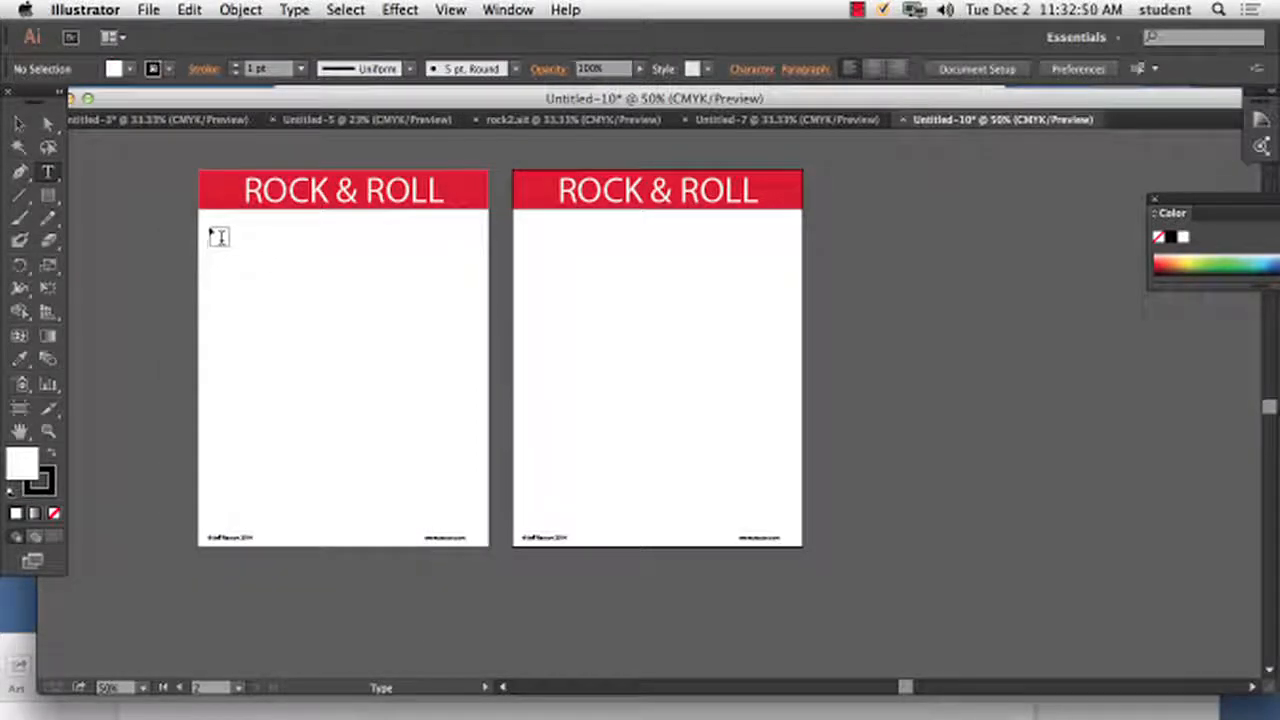
drag(210, 229, 475, 512)
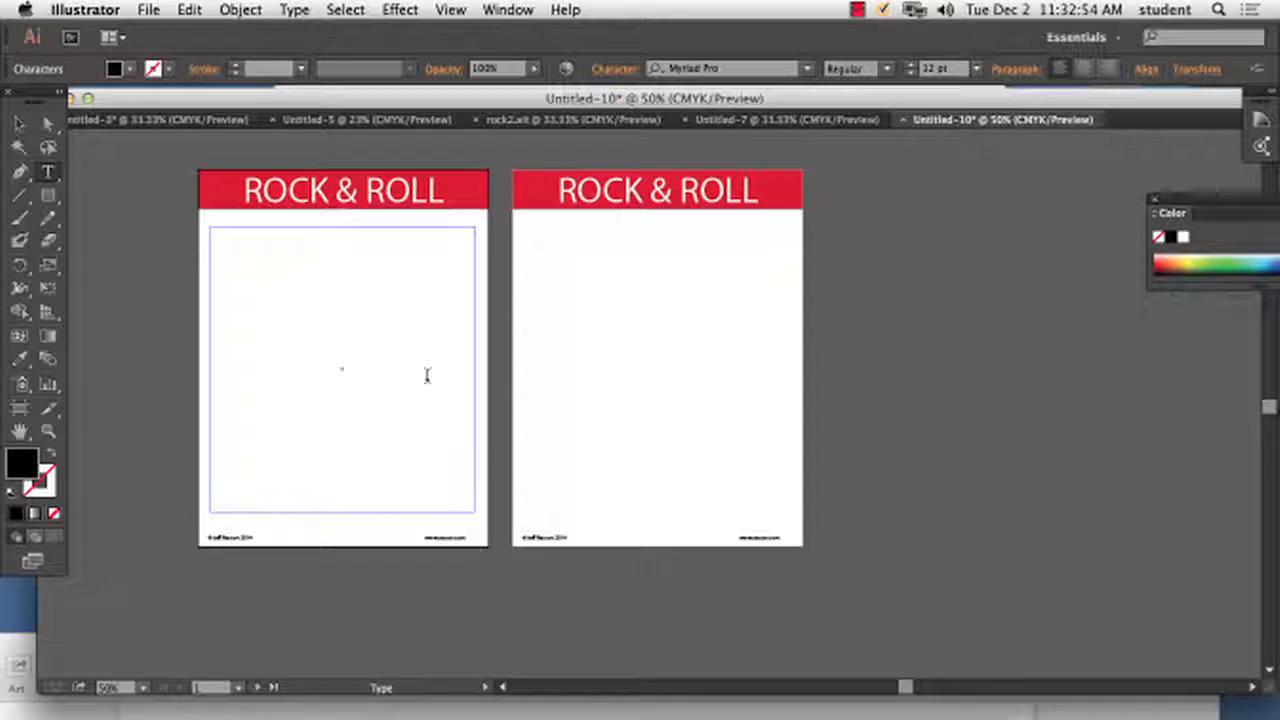
text(© Jeff Rascov 2014www.rascov.com)
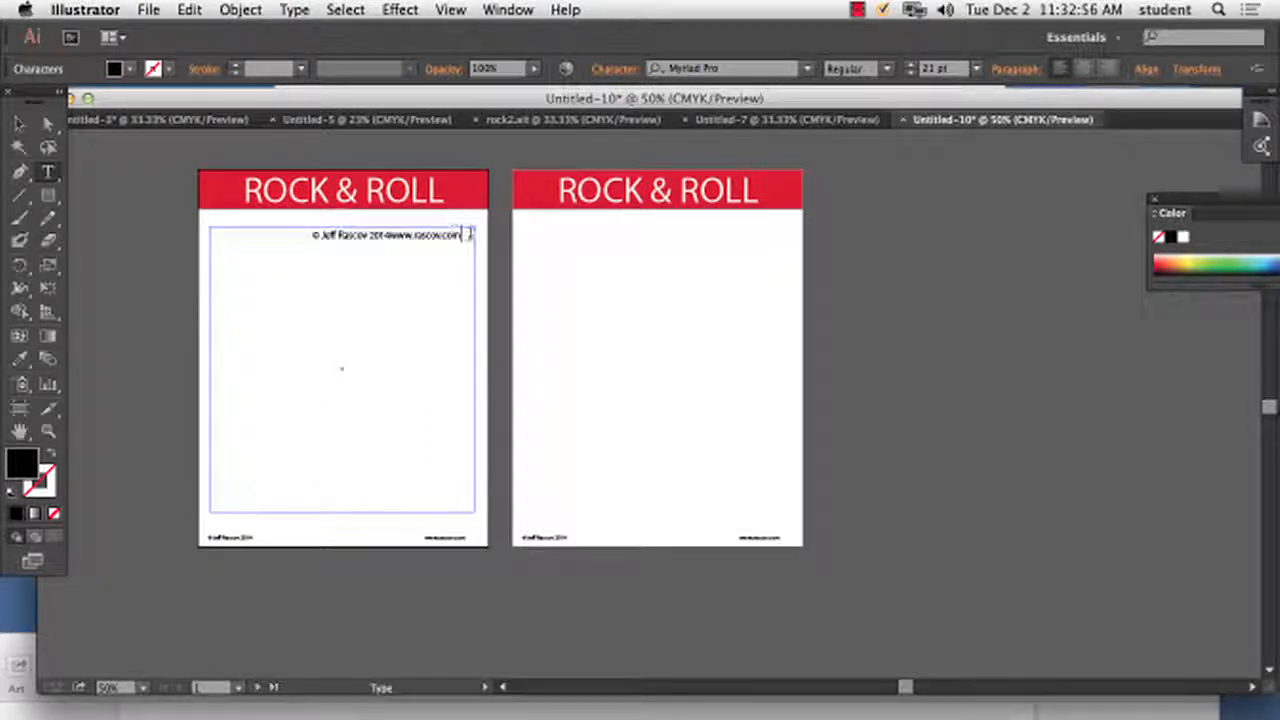
drag(470, 234, 206, 237)
key(BackSpace)
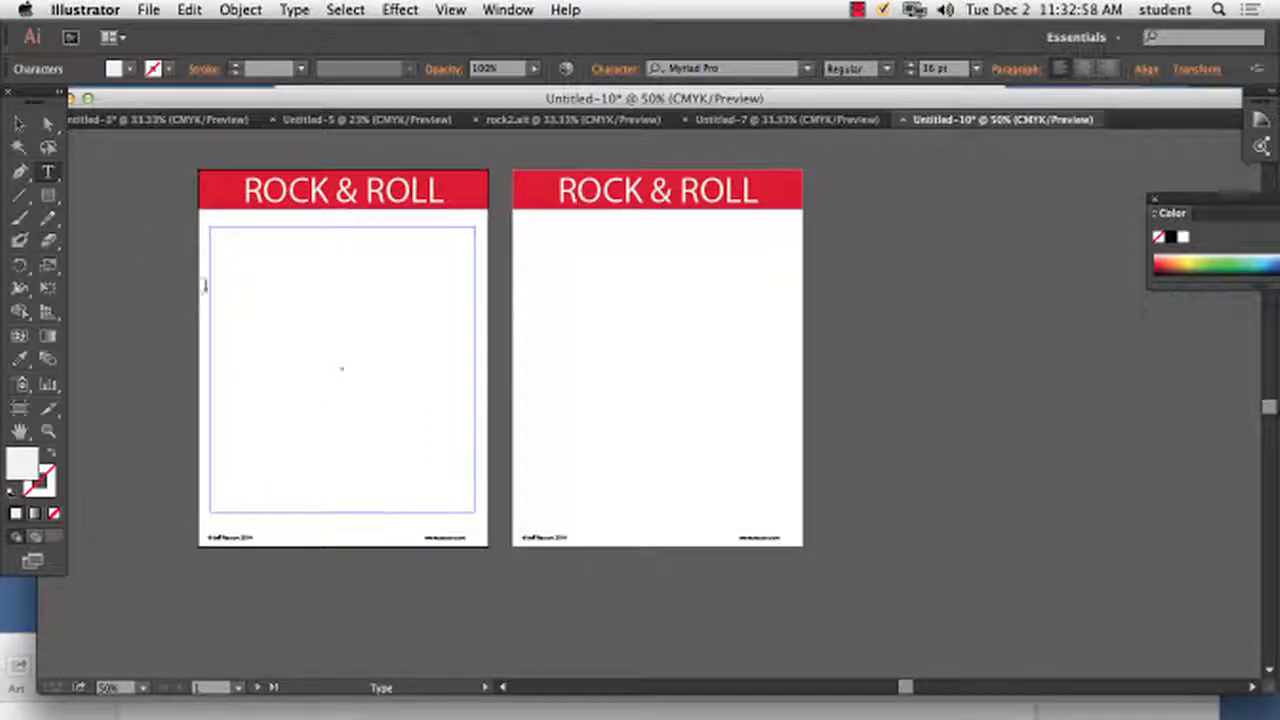
- Switch to Firefox and open a new browser window
mouse_move(776, 705)
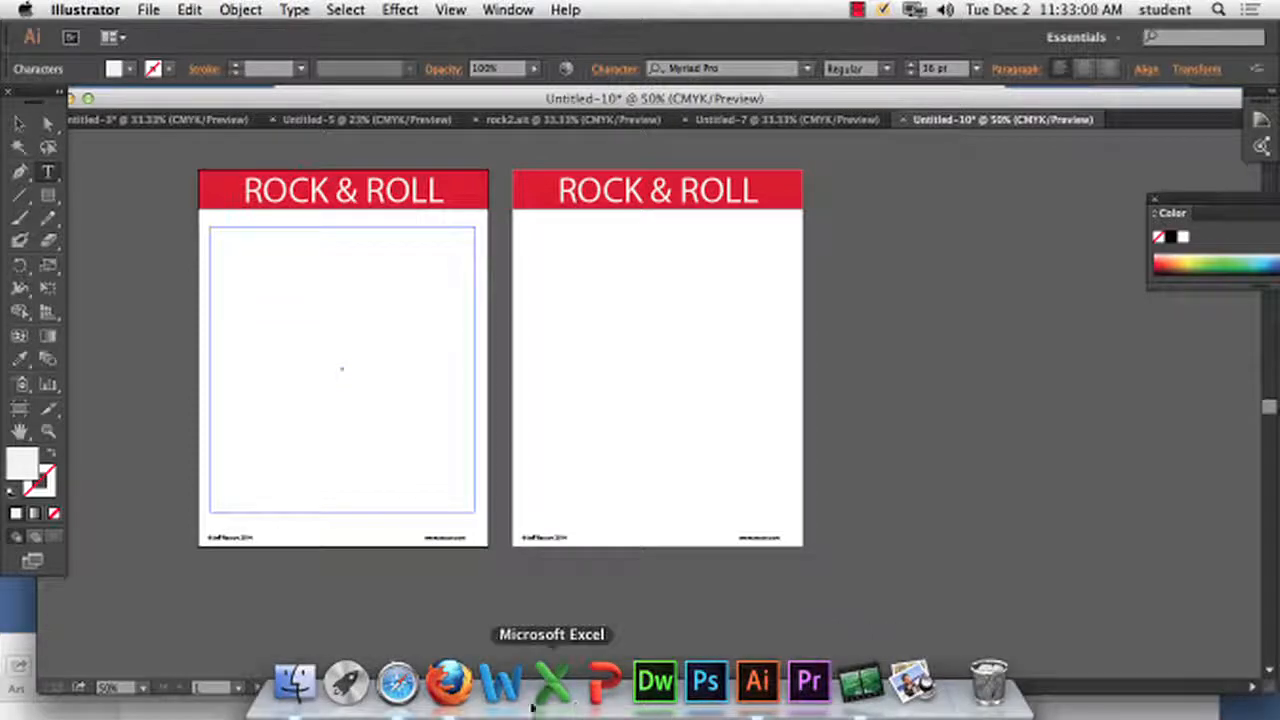
click(449, 682)
drag(1003, 47, 982, 75)
click(473, 9)
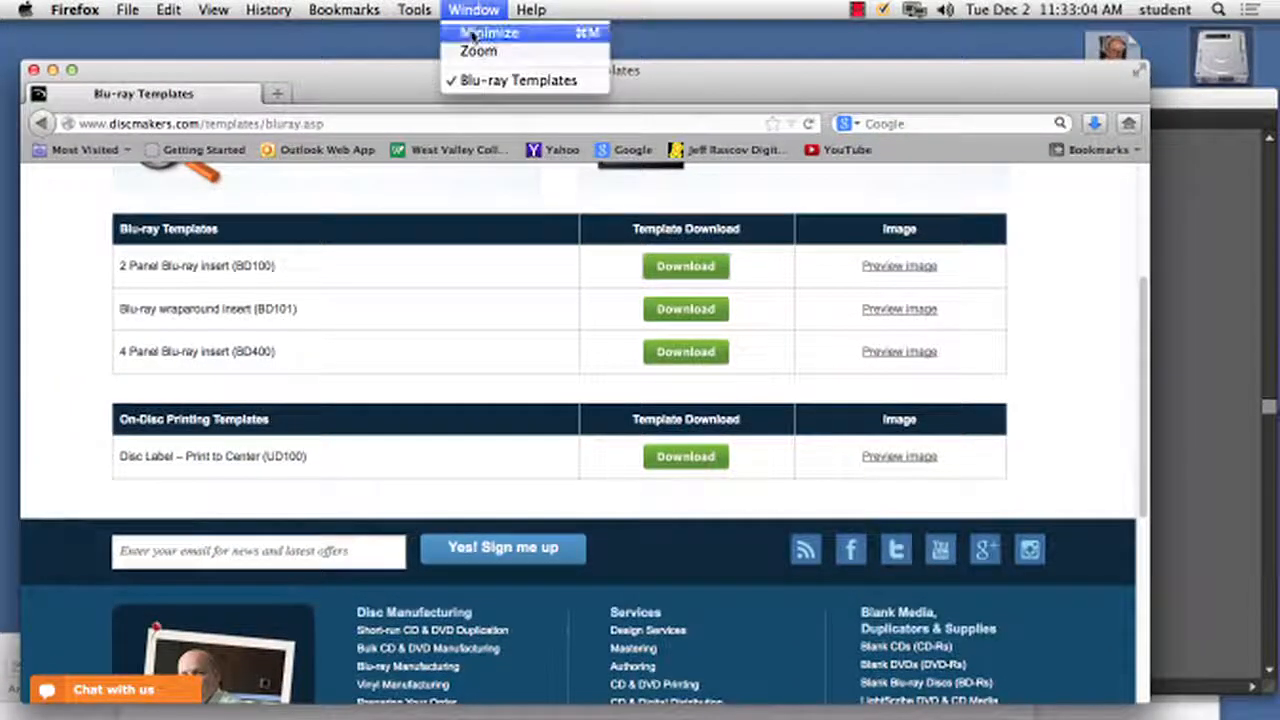
click(473, 9)
click(128, 9)
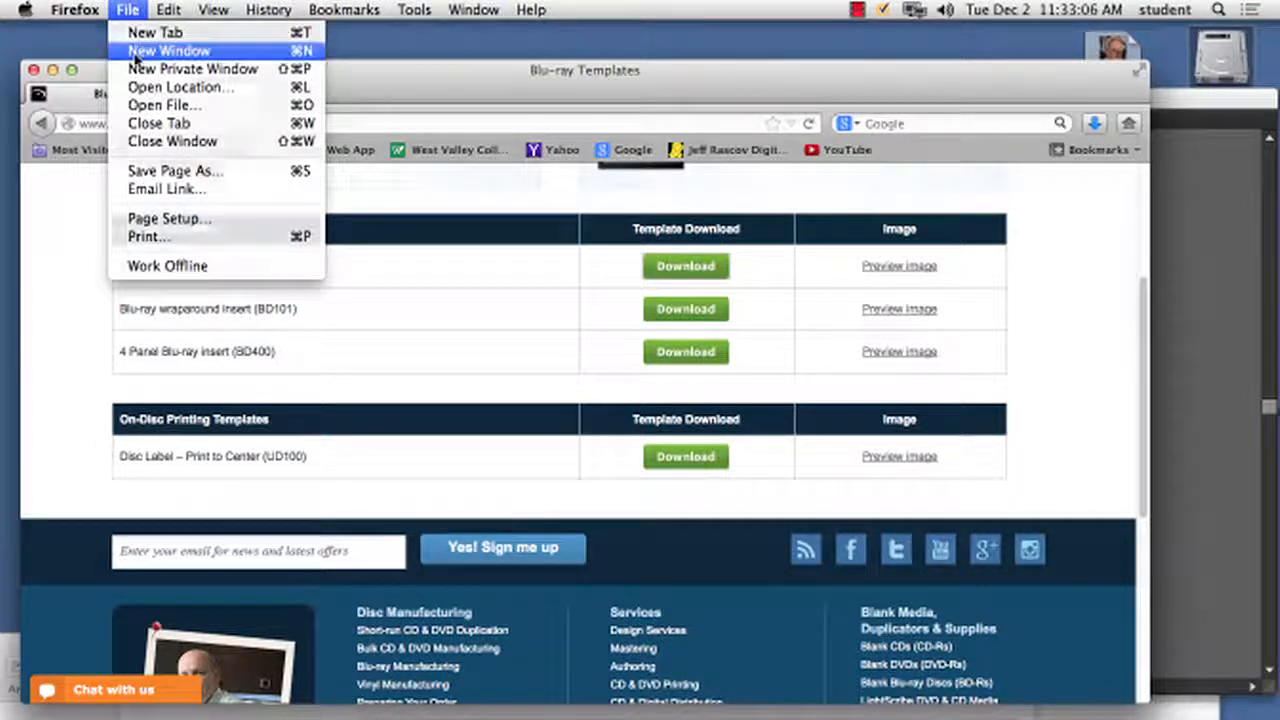
click(136, 57)
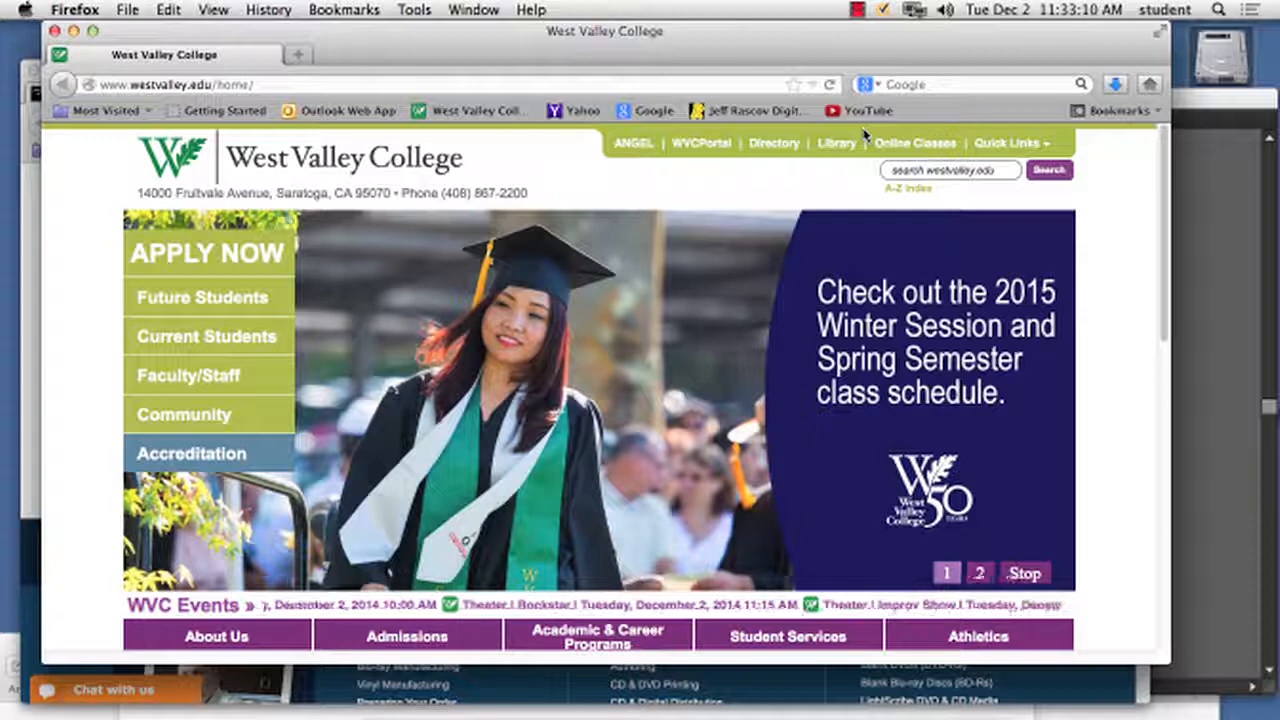
- Go to wikipedia.org in the new browser window
key(super+l)
text(w)
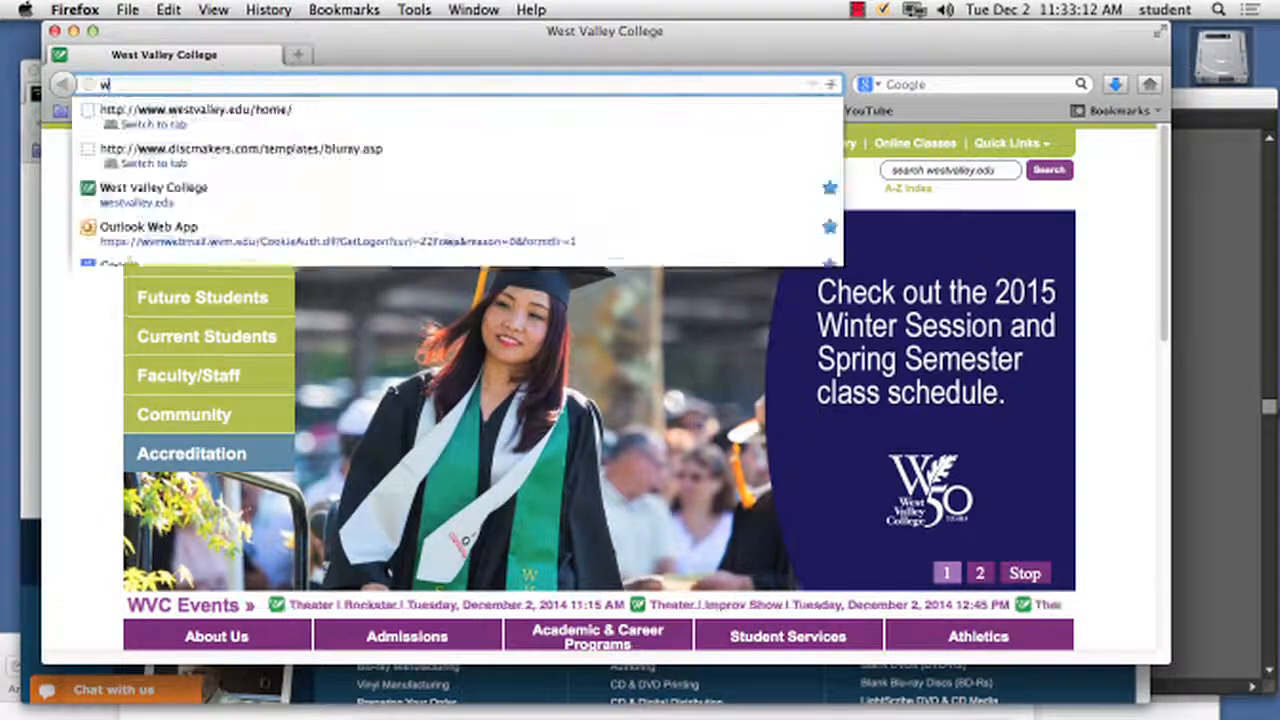
text(ikipedia)
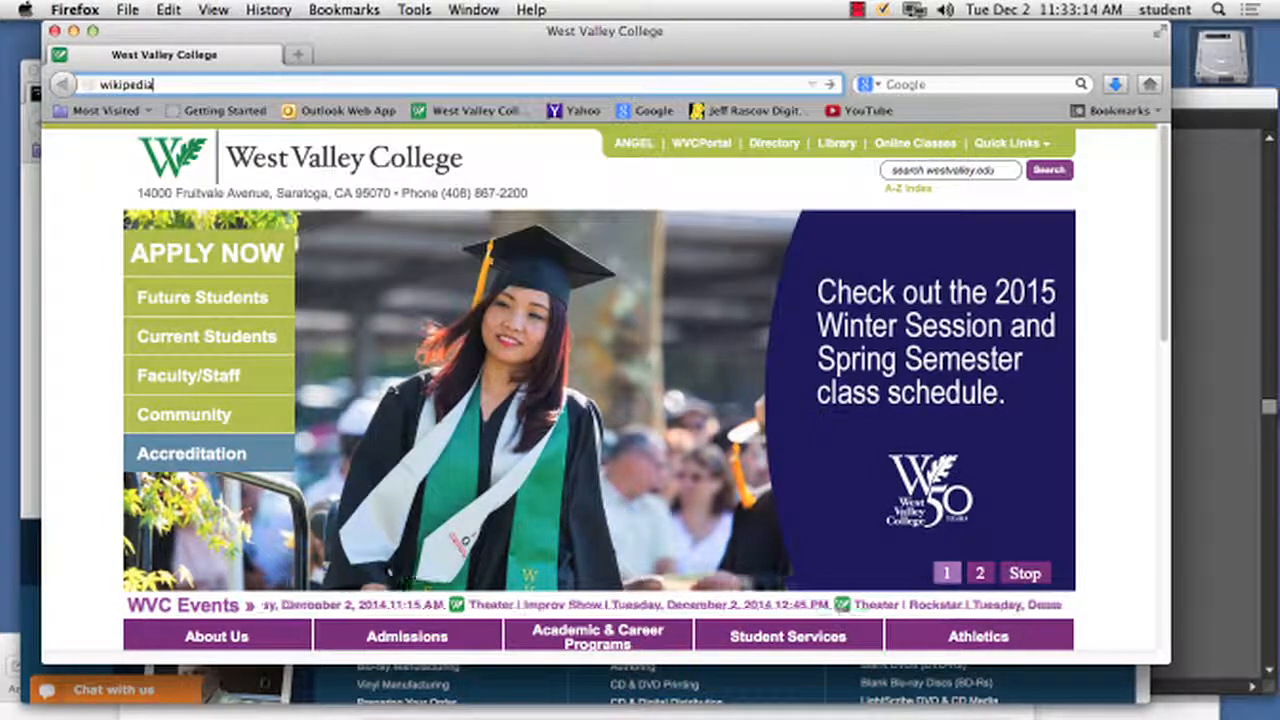
key(BackSpace)
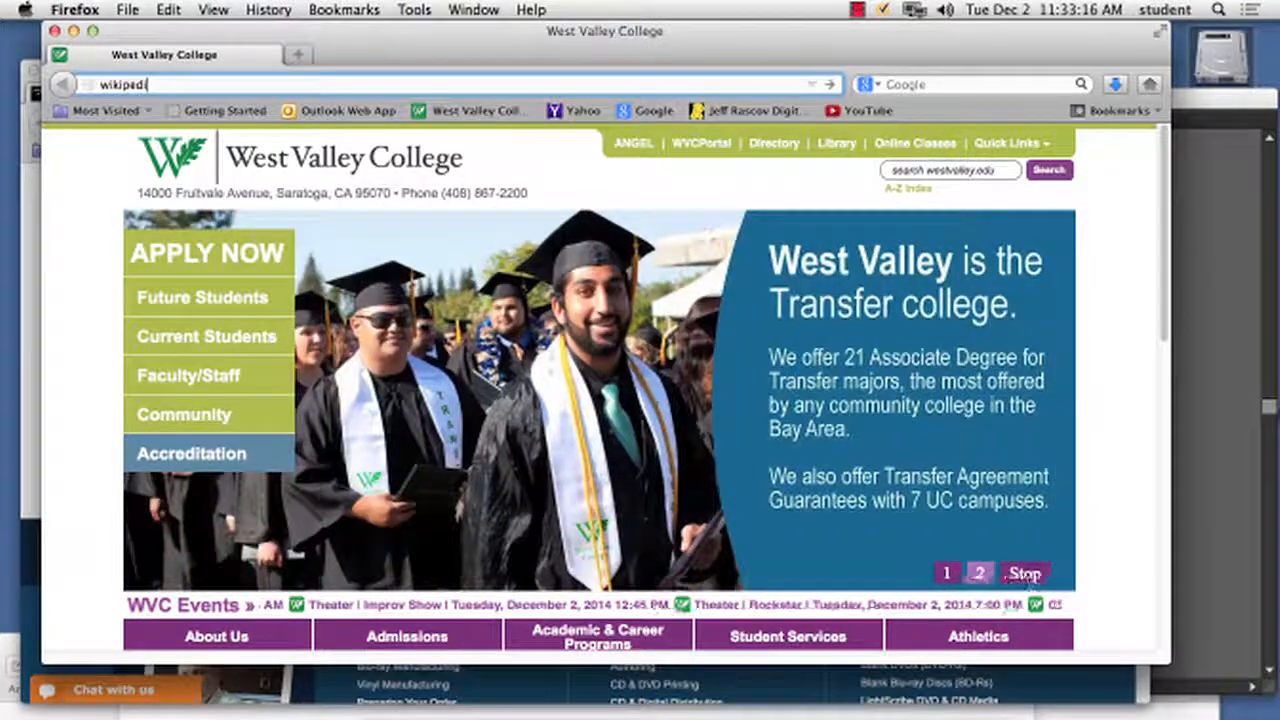
key(BackSpace)
key(BackSpace)
key(BackSpace)
key(BackSpace)
text(pedia)
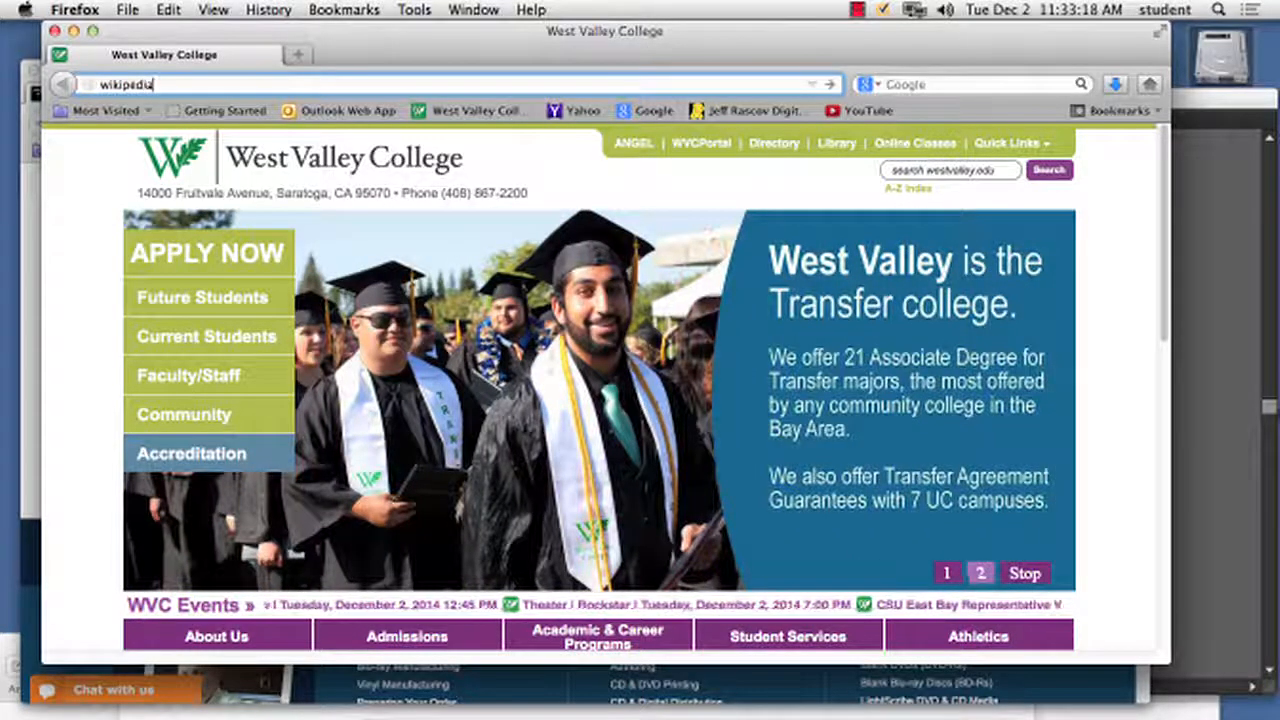
text(.org)
key(Return)
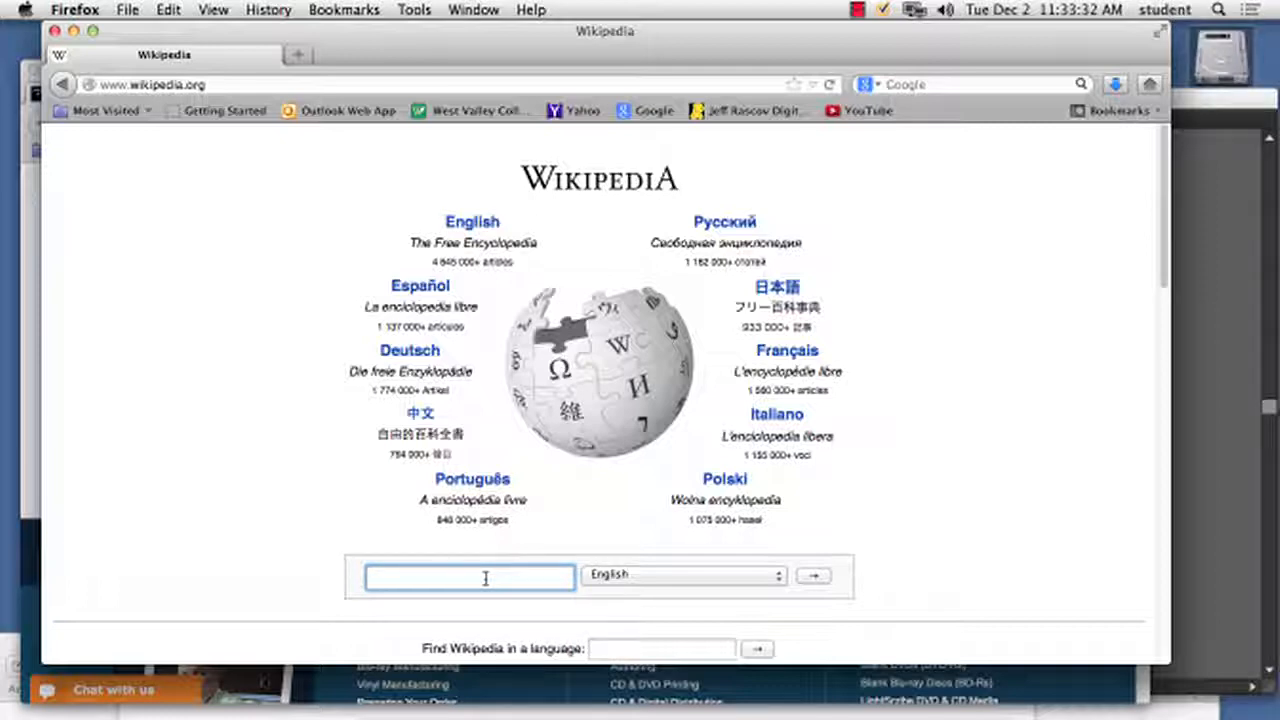
- Search the English Wikipedia for "illustrator" to open that article
text(I)
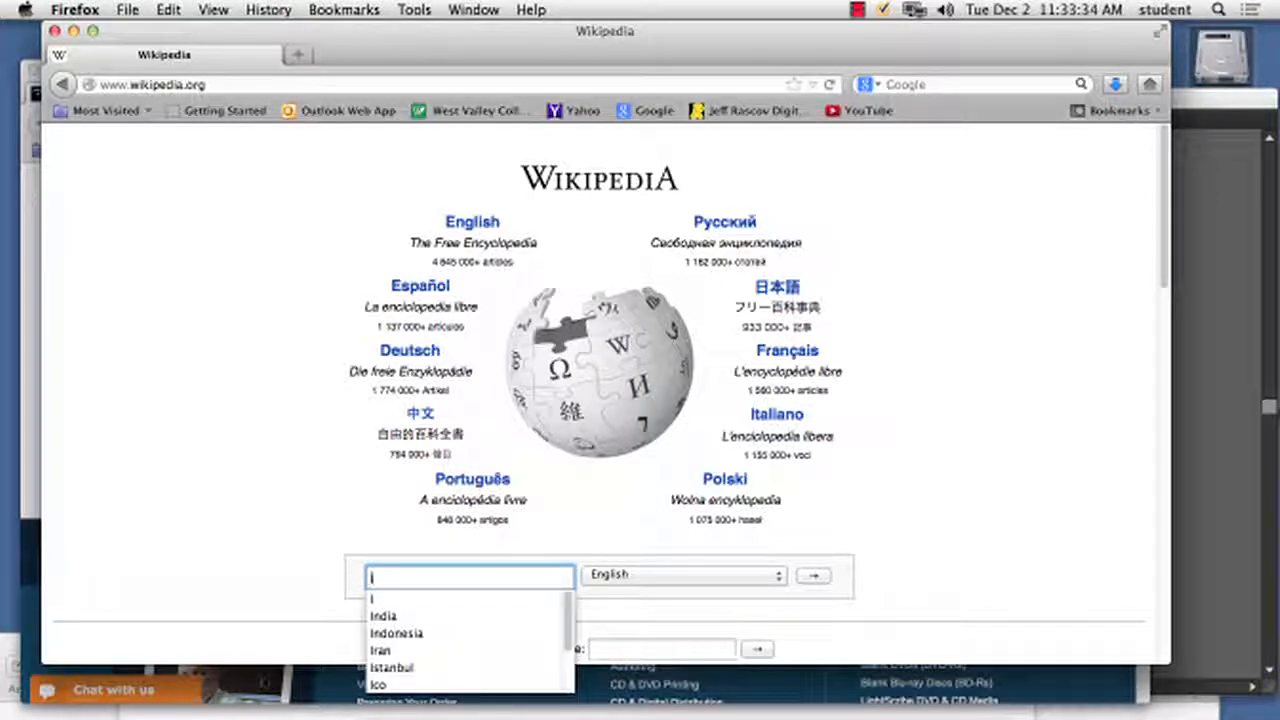
text(llustraro)
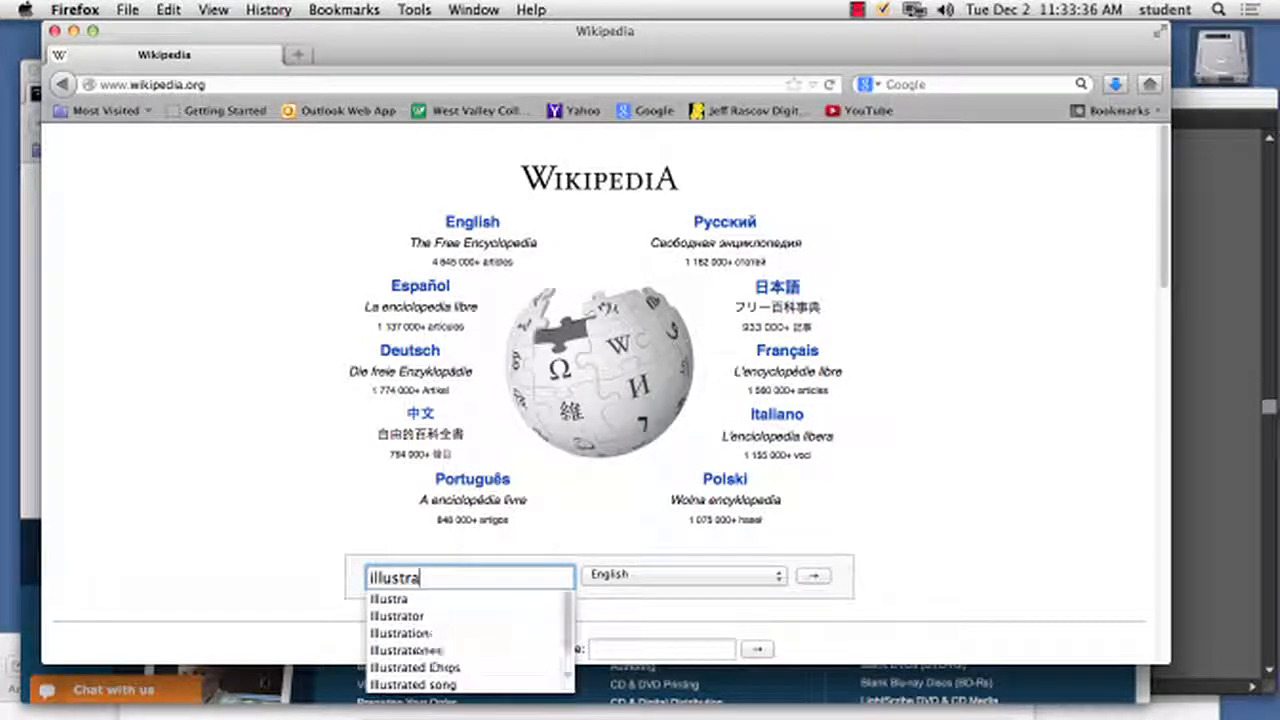
key(BackSpace)
key(BackSpace)
key(BackSpace)
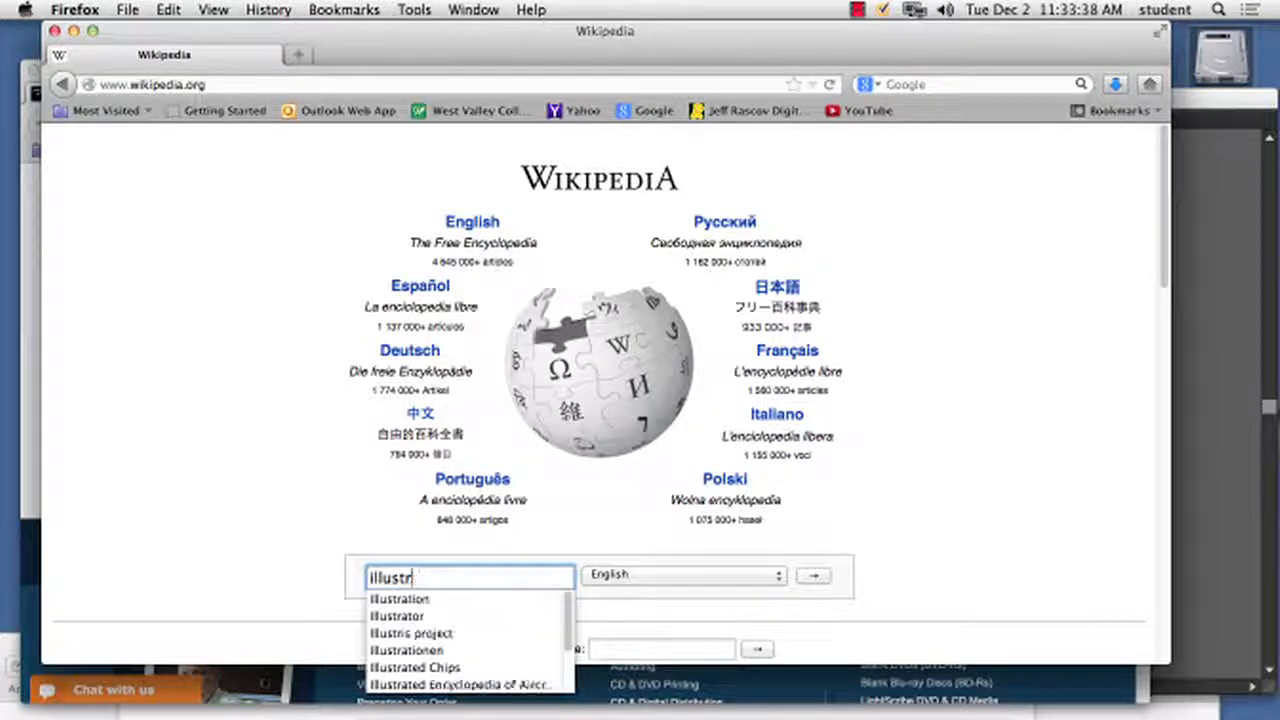
text(ator)
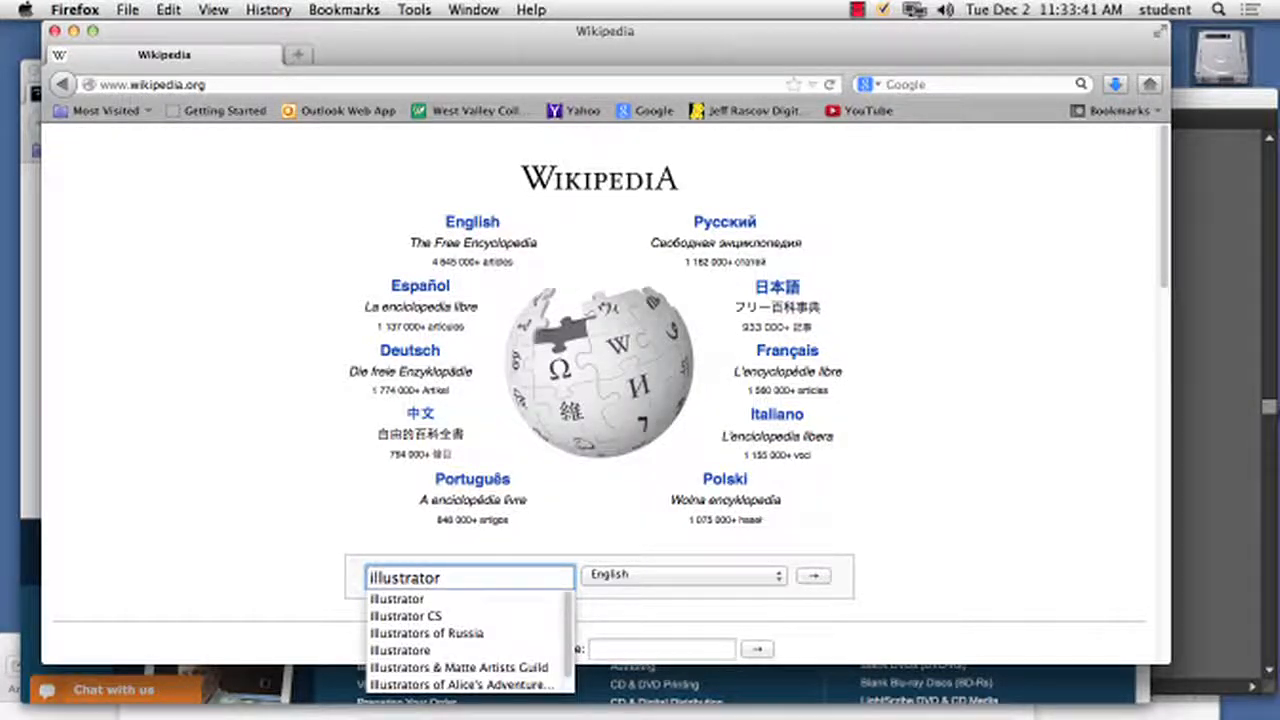
key(Return)
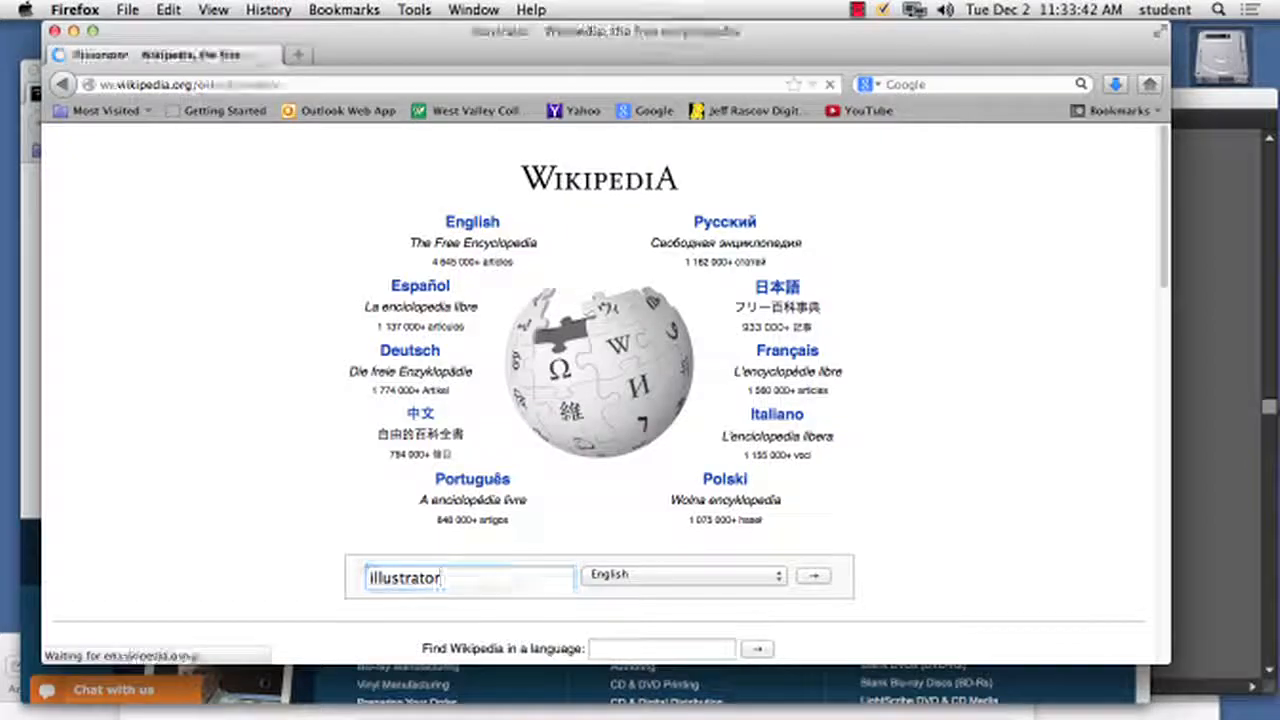
- Copy the article's Techniques section, including its heading and both paragraphs
scroll(686, 495, down, 15)
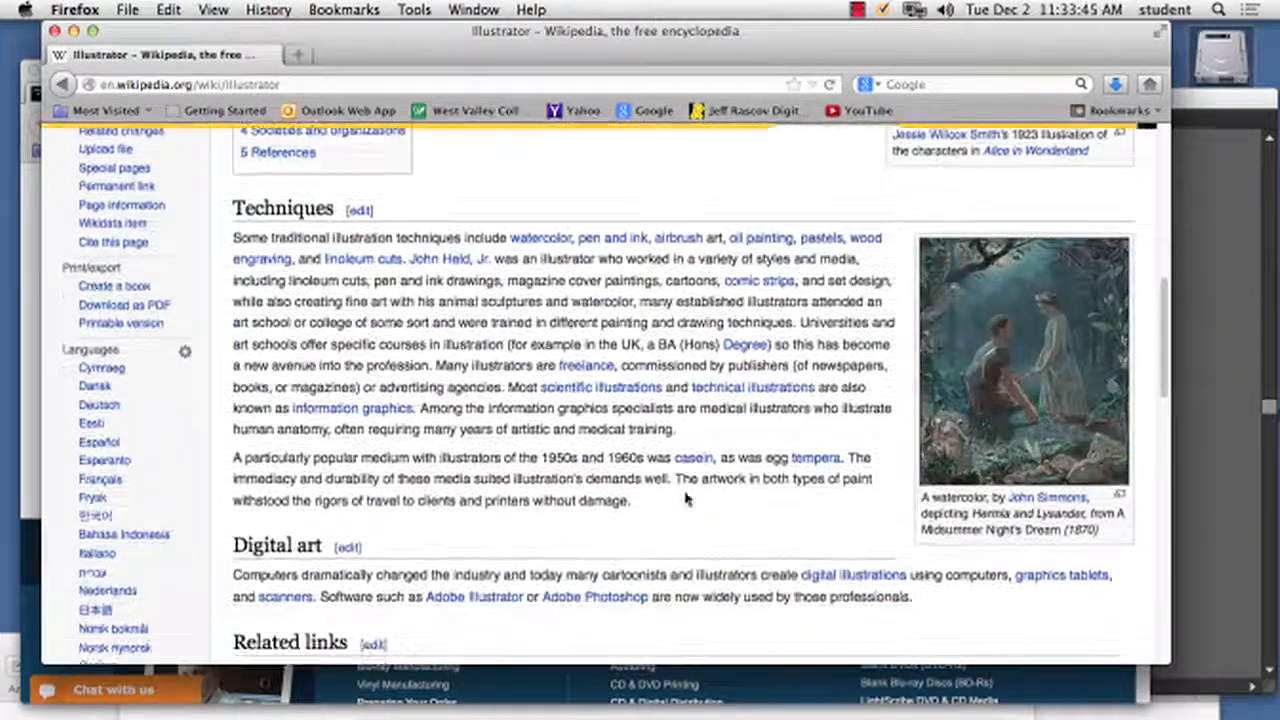
drag(654, 510, 228, 220)
key(super+c)
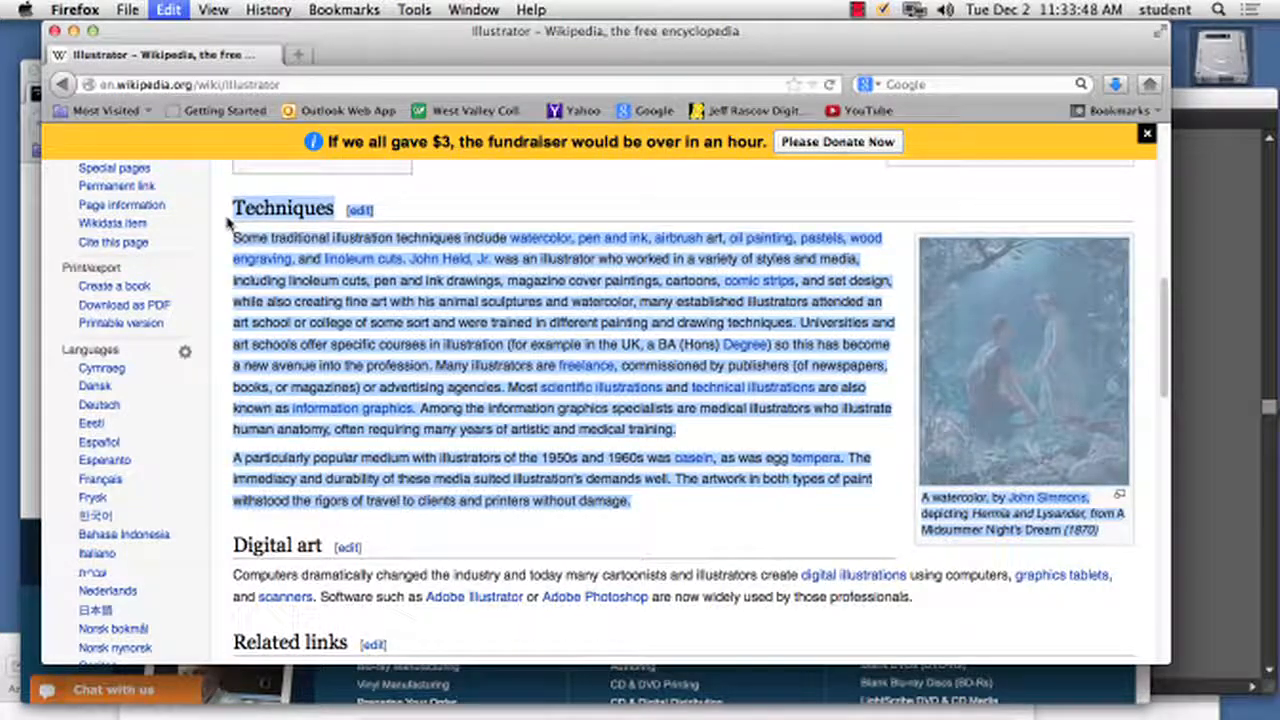
- Switch back to Illustrator and paste the copied Techniques text into the empty frame on the first artboard
drag(298, 46, 671, 410)
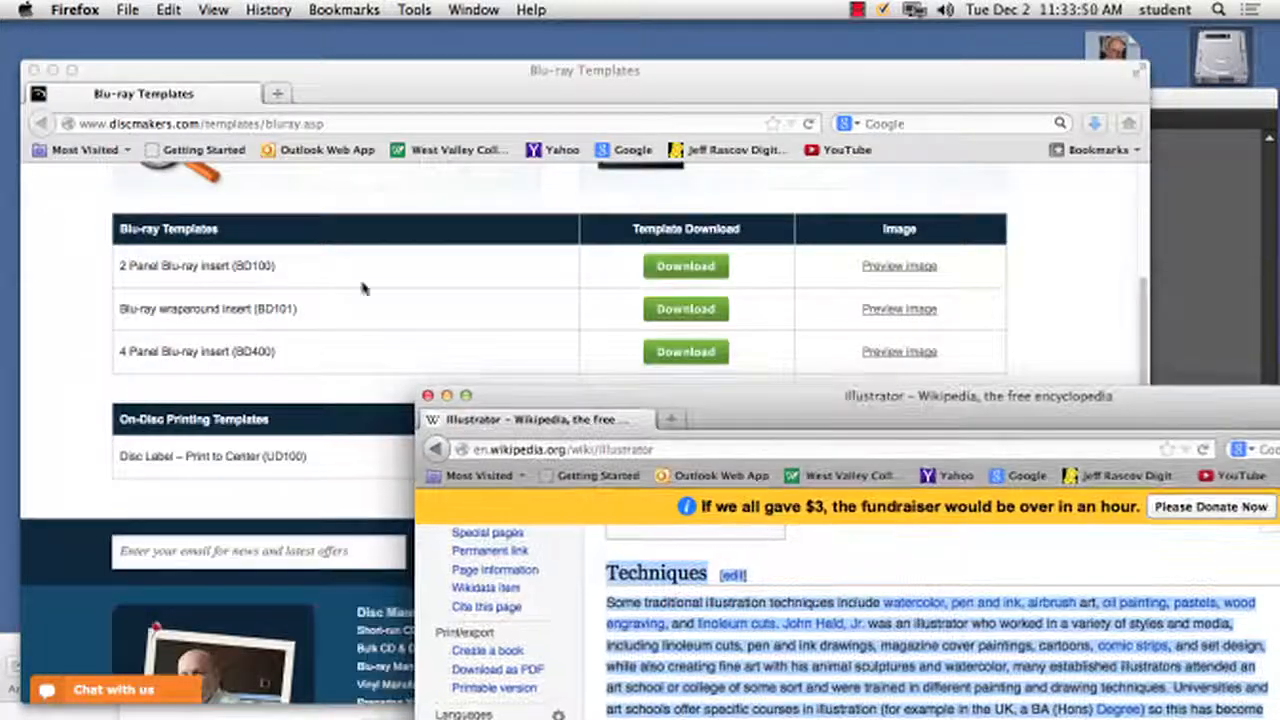
drag(826, 410, 482, 46)
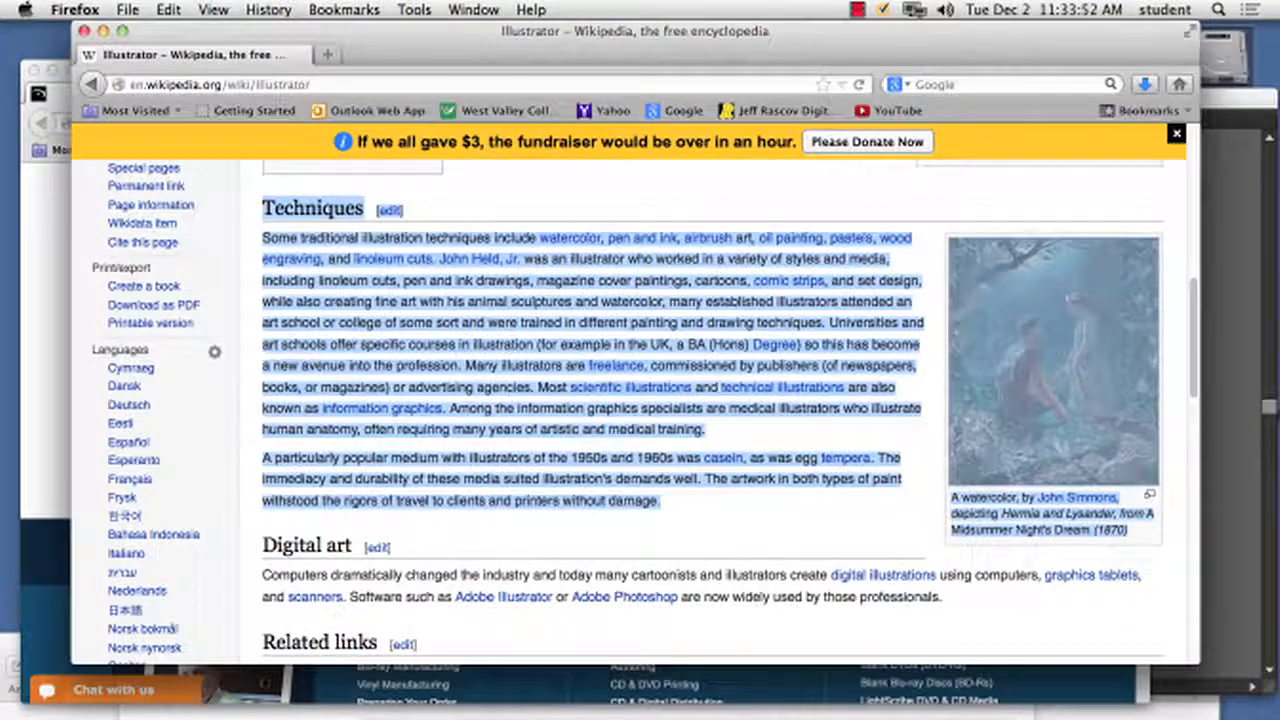
mouse_move(552, 688)
click(760, 685)
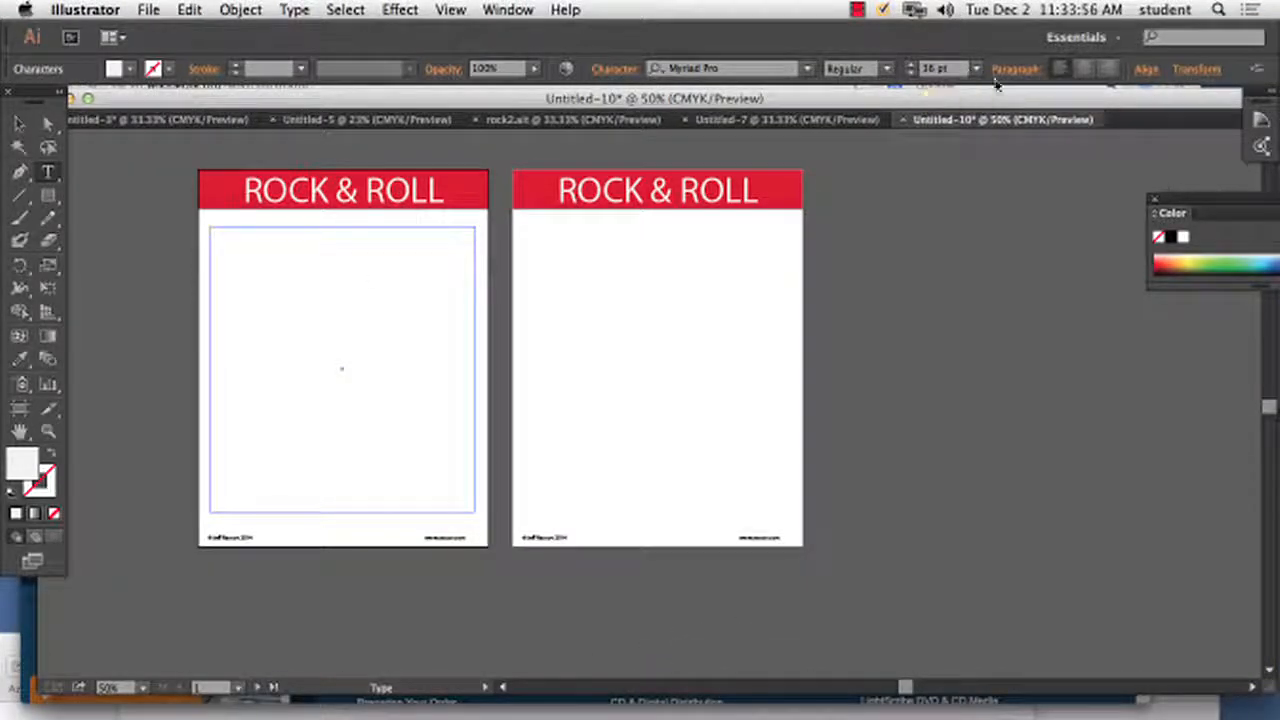
click(251, 250)
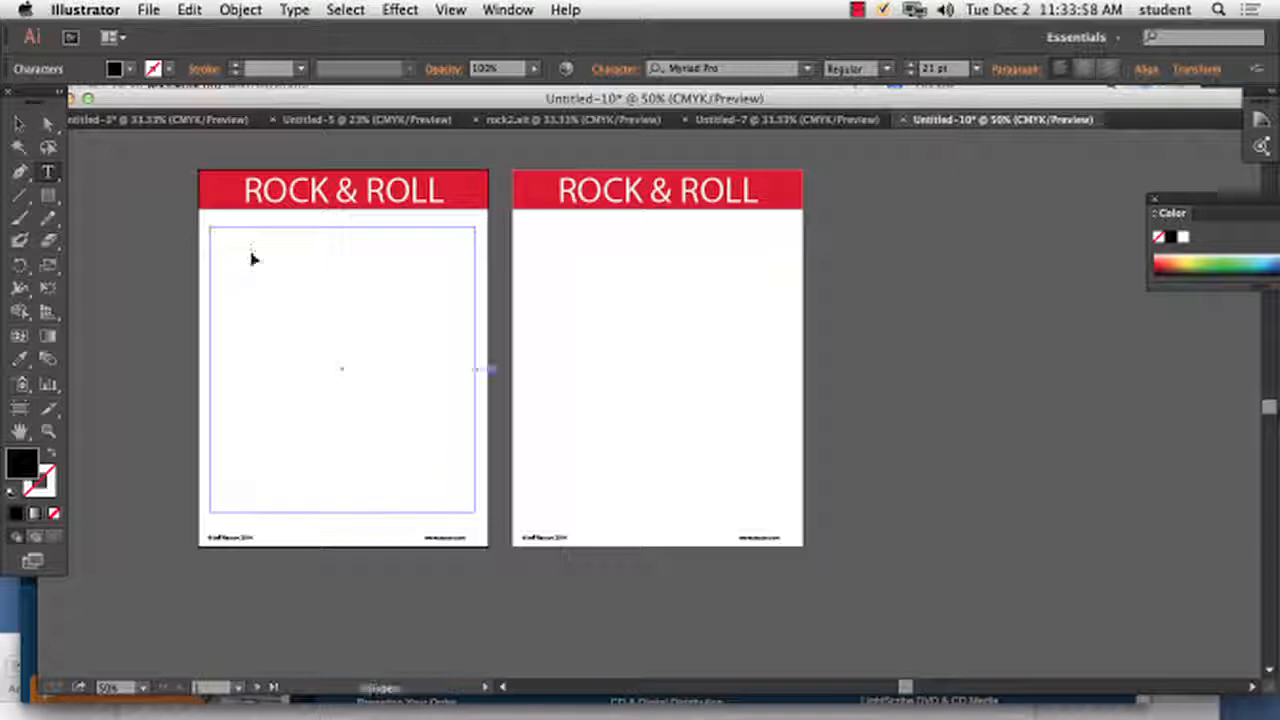
key(super+v)
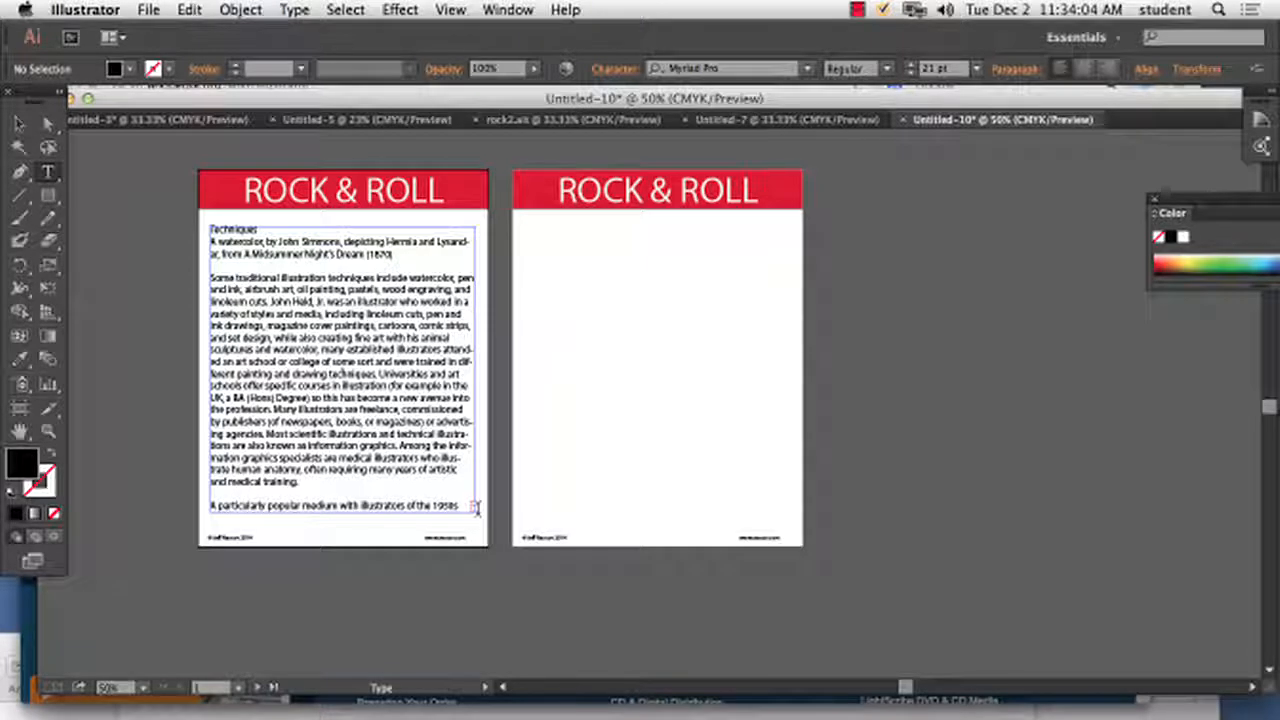
click(18, 123)
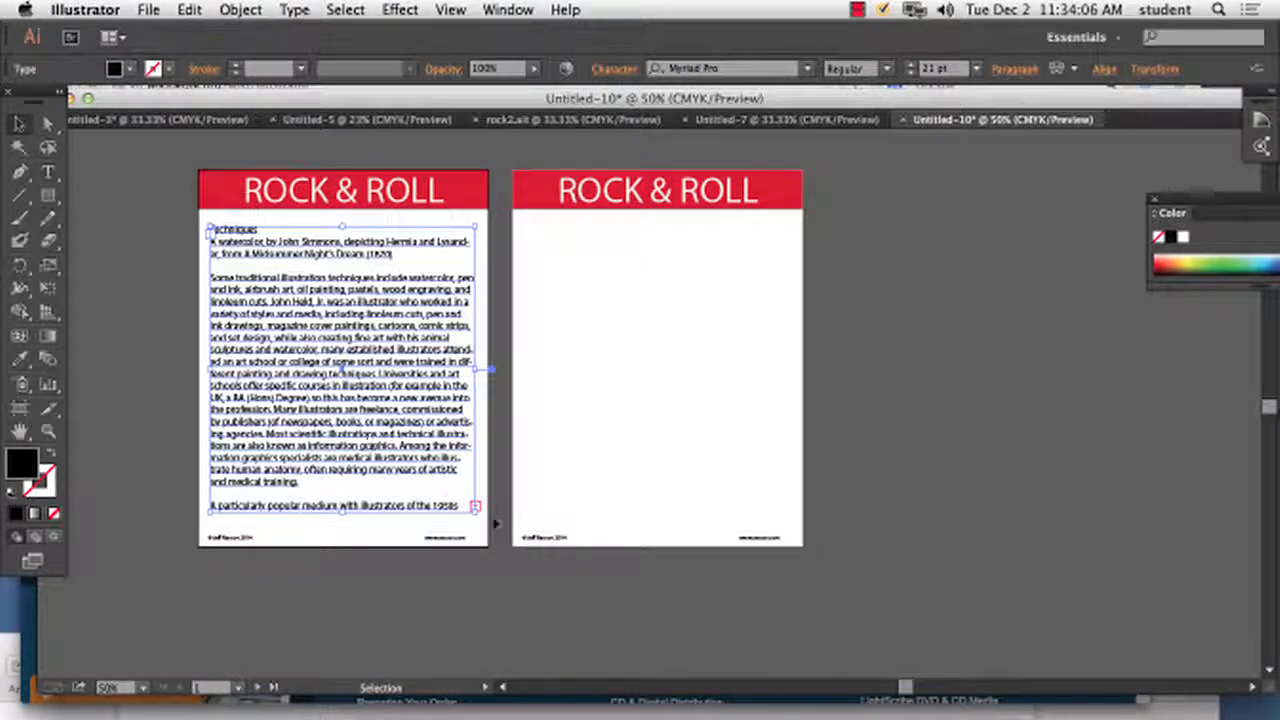
click(475, 507)
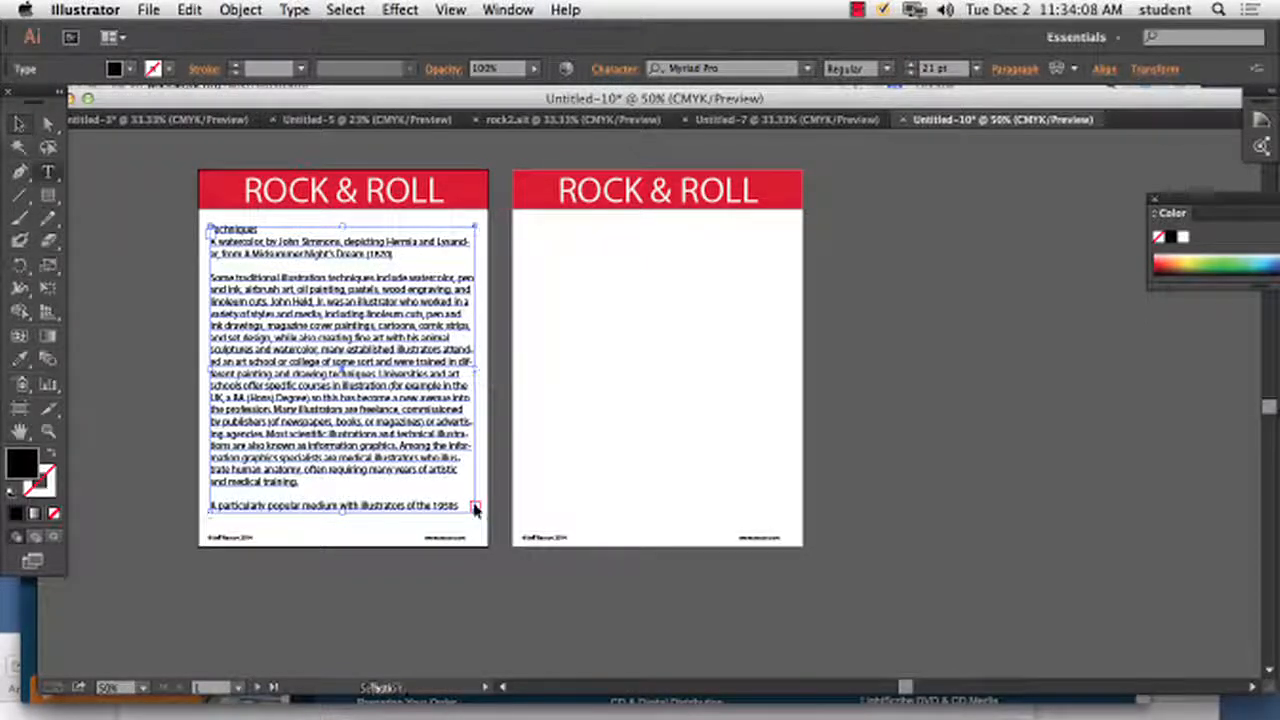
click(525, 227)
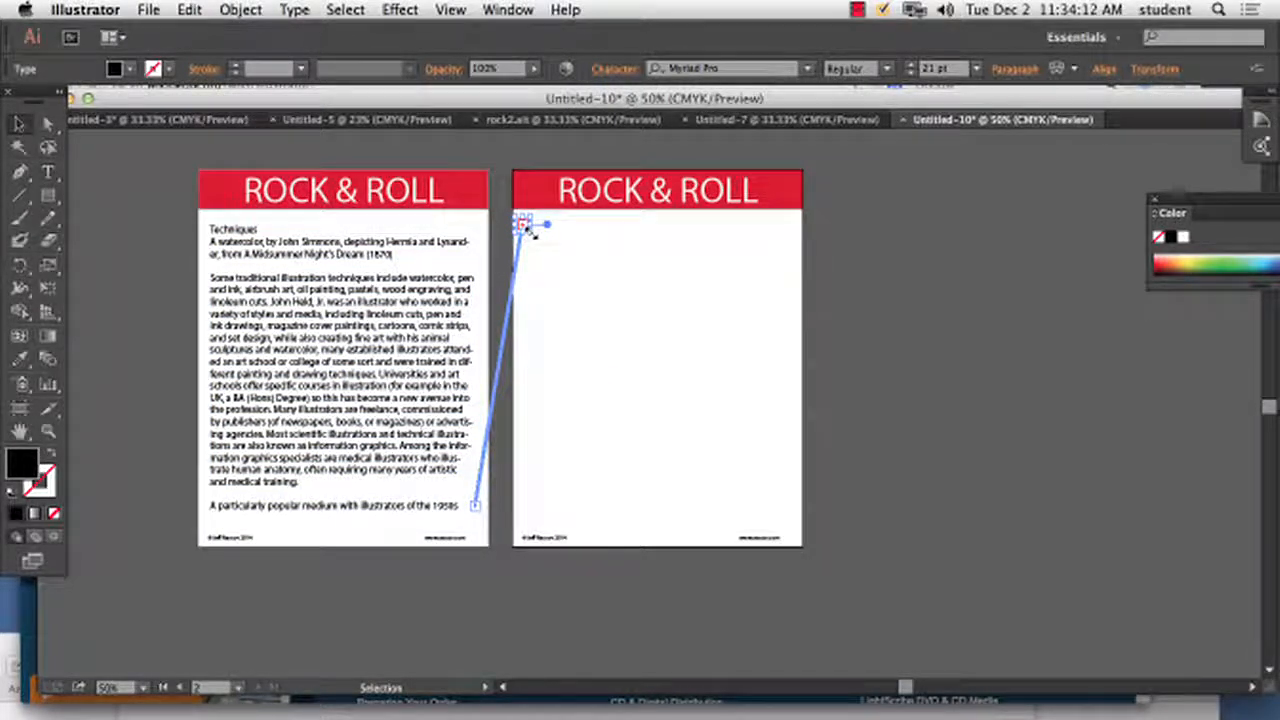
drag(527, 226, 690, 400)
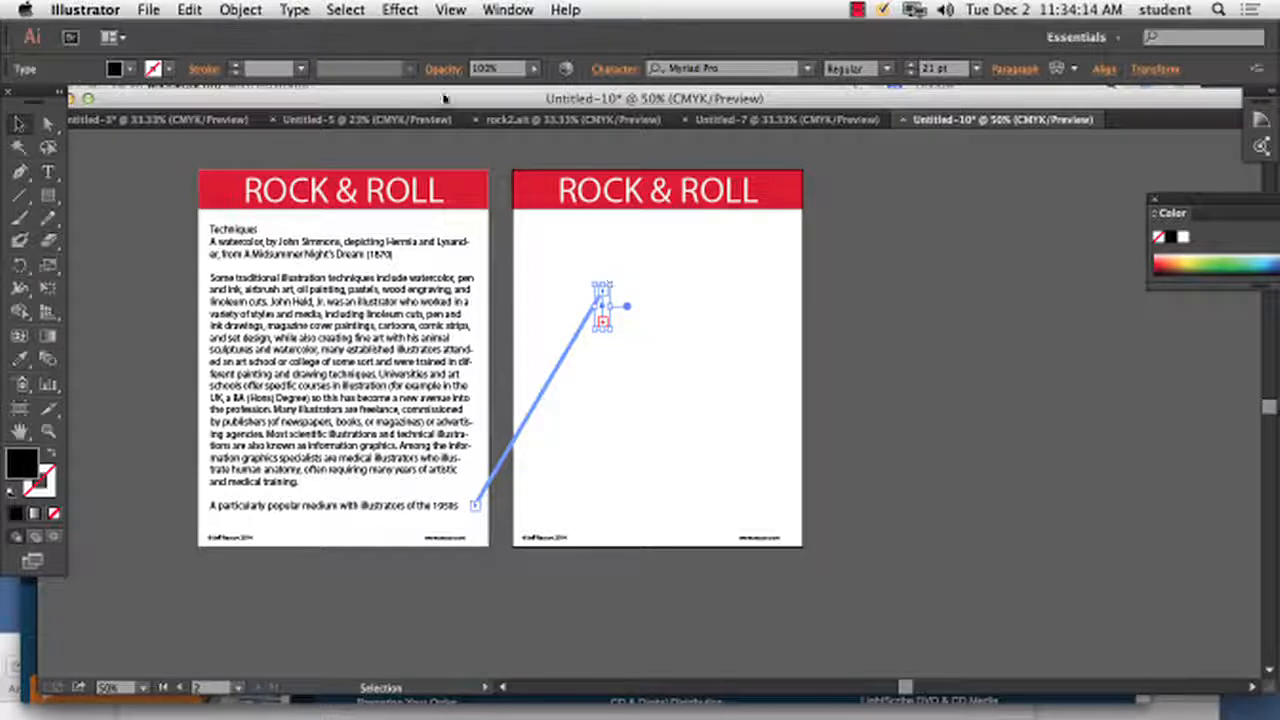
click(189, 10)
click(190, 36)
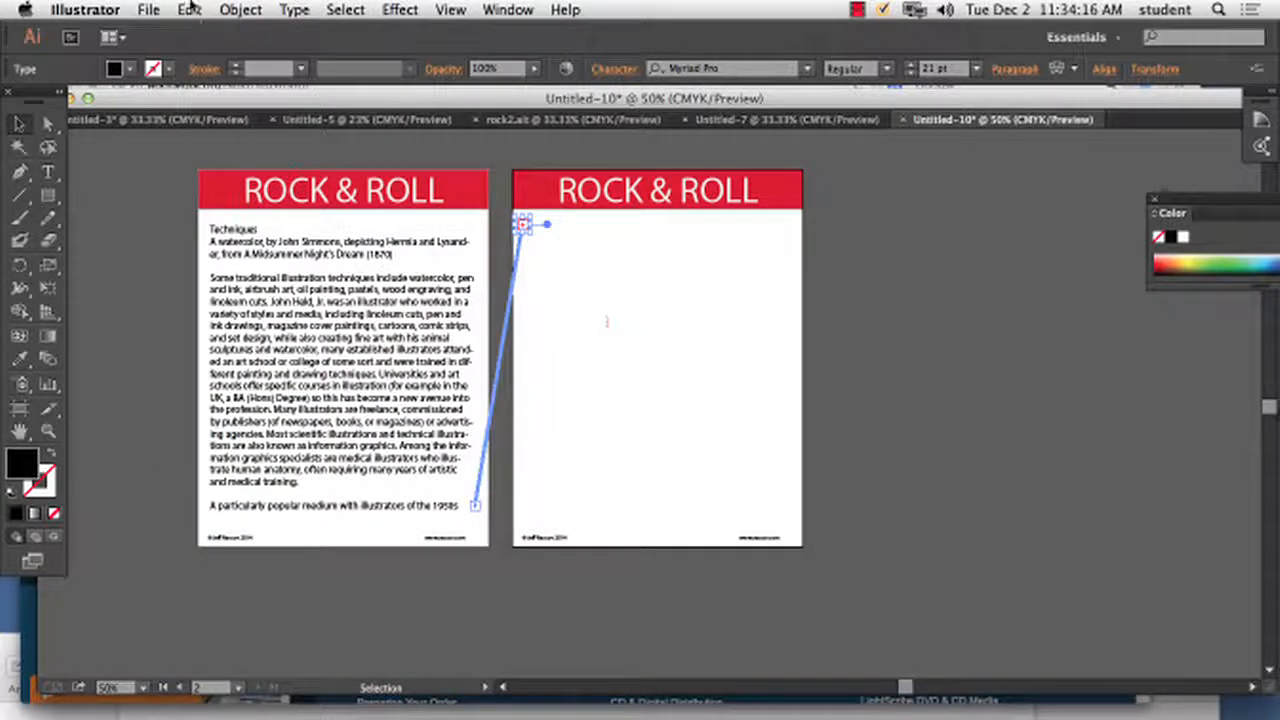
click(189, 10)
click(190, 34)
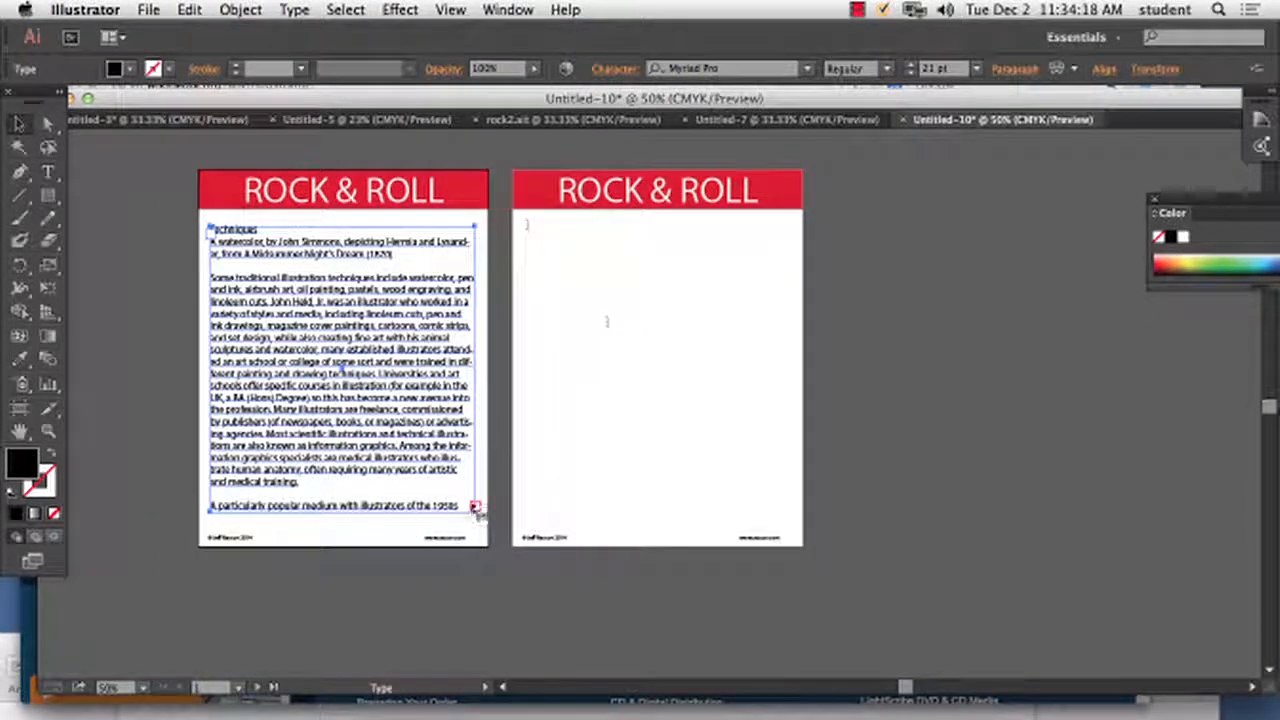
- Thread the first frame's overflow text into a matching linked frame below the header on the second artboard
click(527, 227)
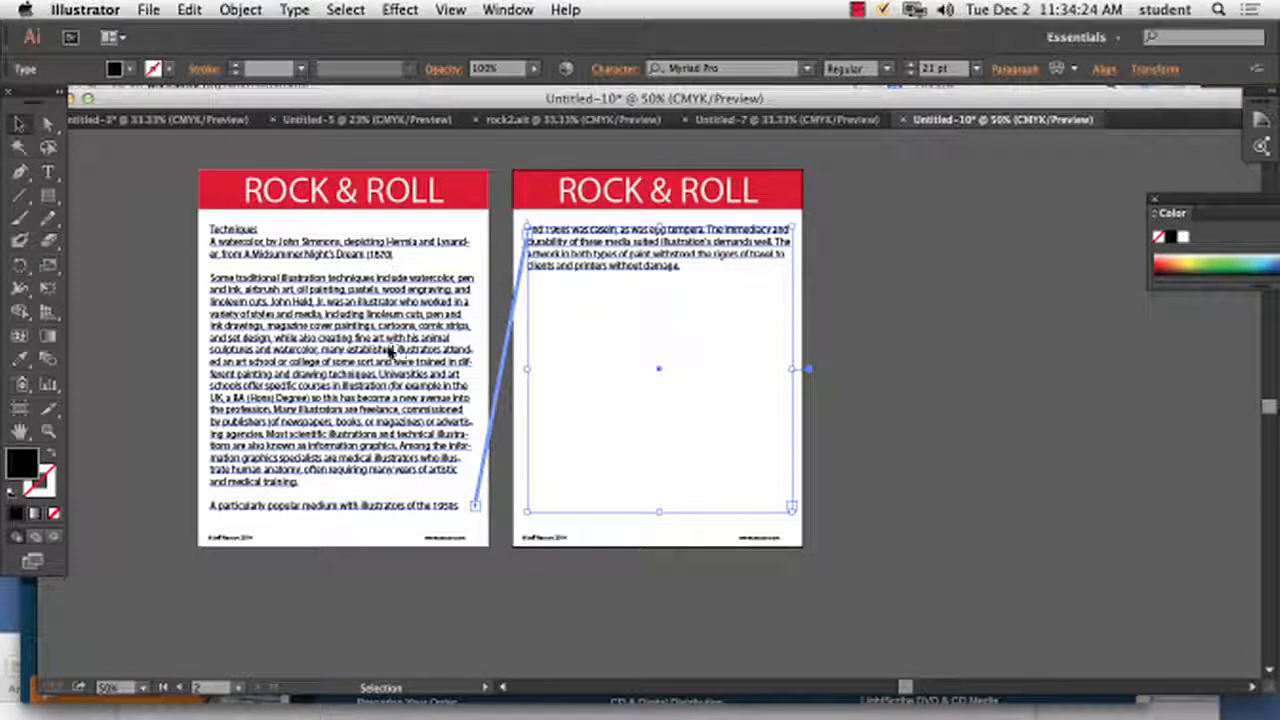
key(t)
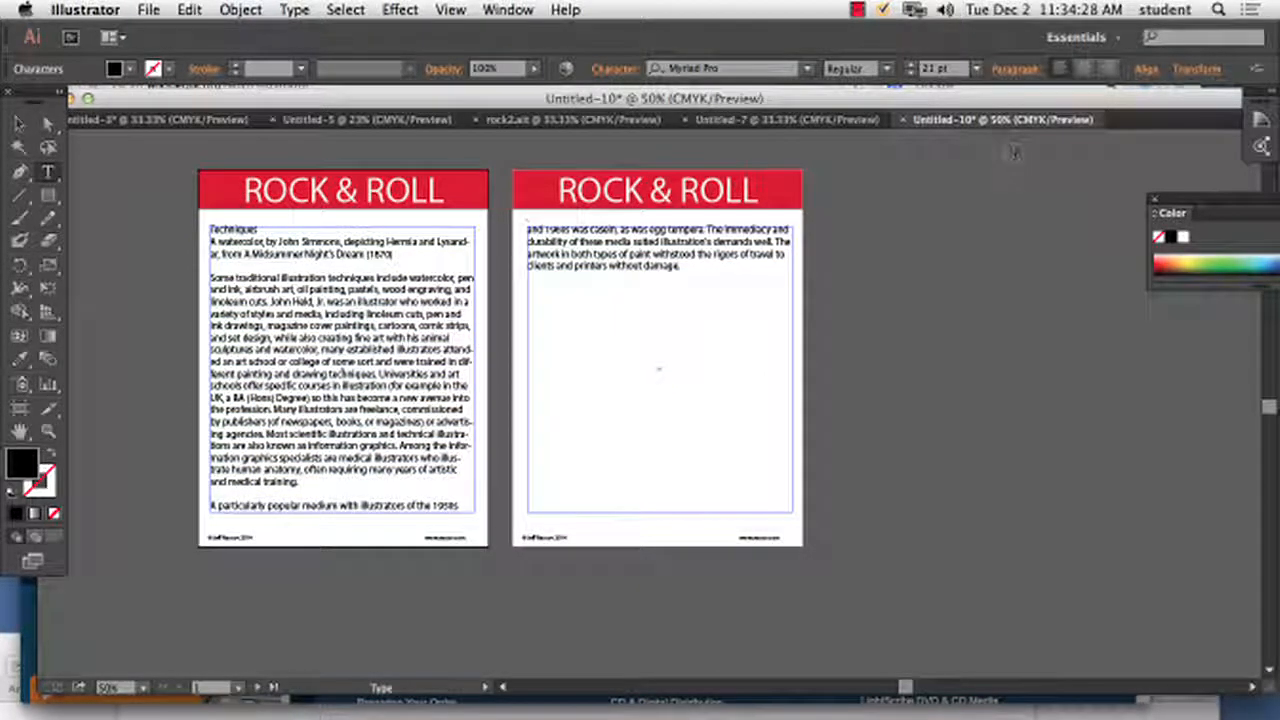
click(976, 70)
click(1011, 347)
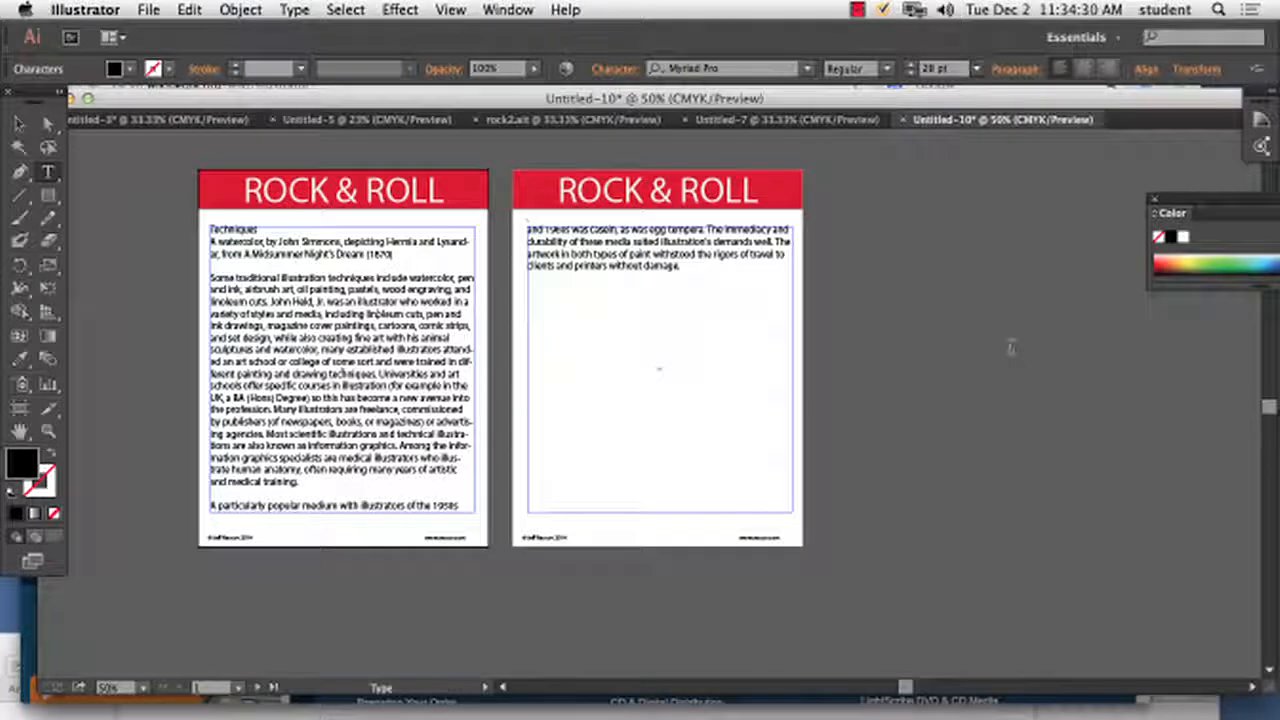
- Set the font size of the text in the linked frames to 24 pt and deselect it
click(18, 123)
click(403, 312)
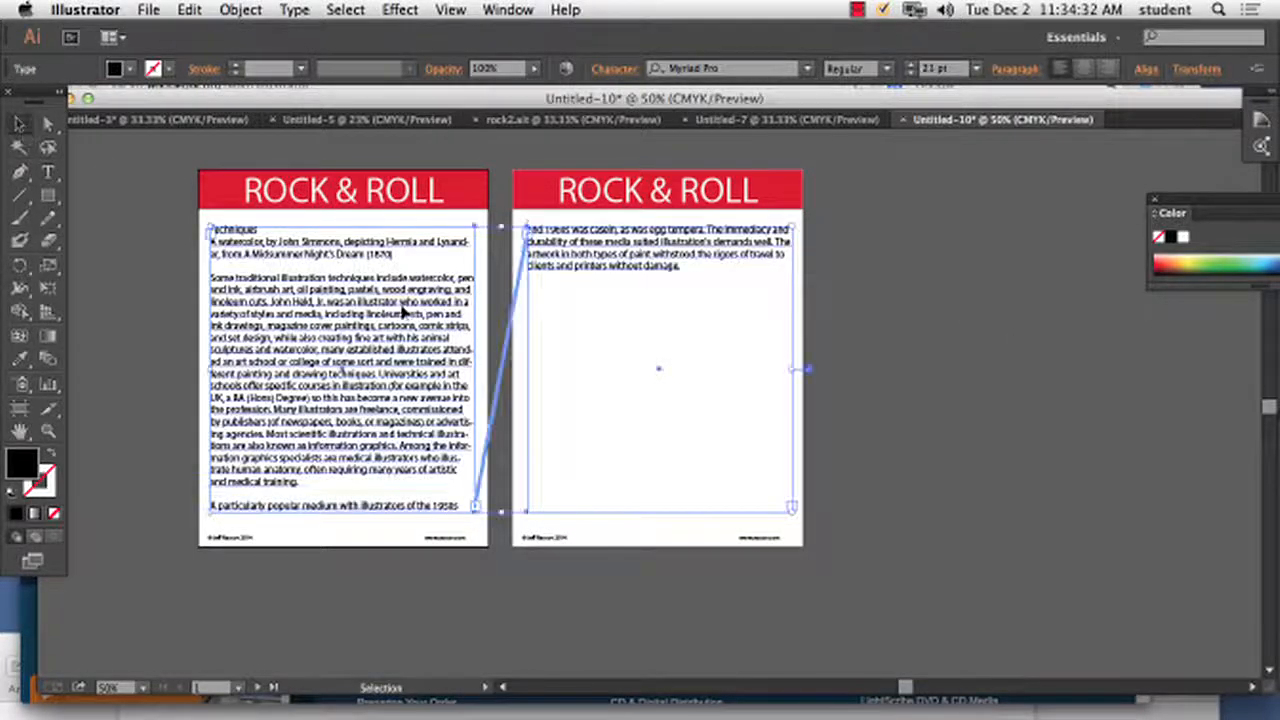
click(976, 69)
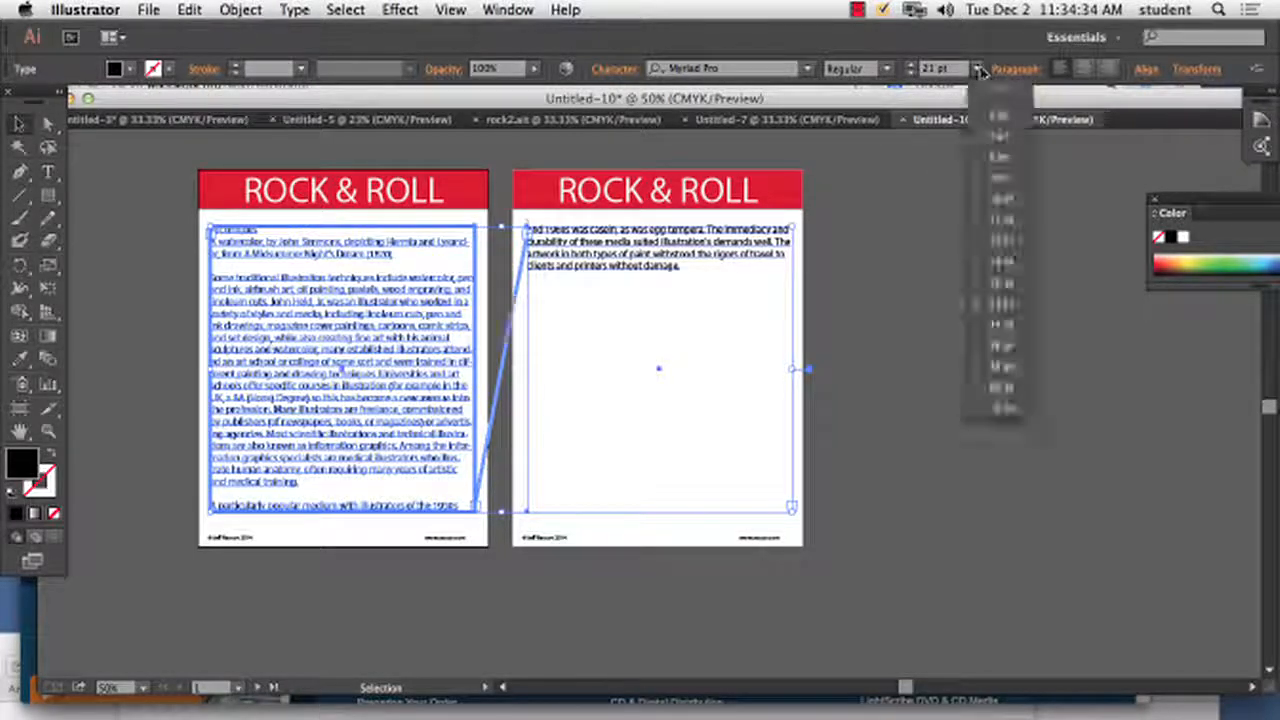
click(1001, 345)
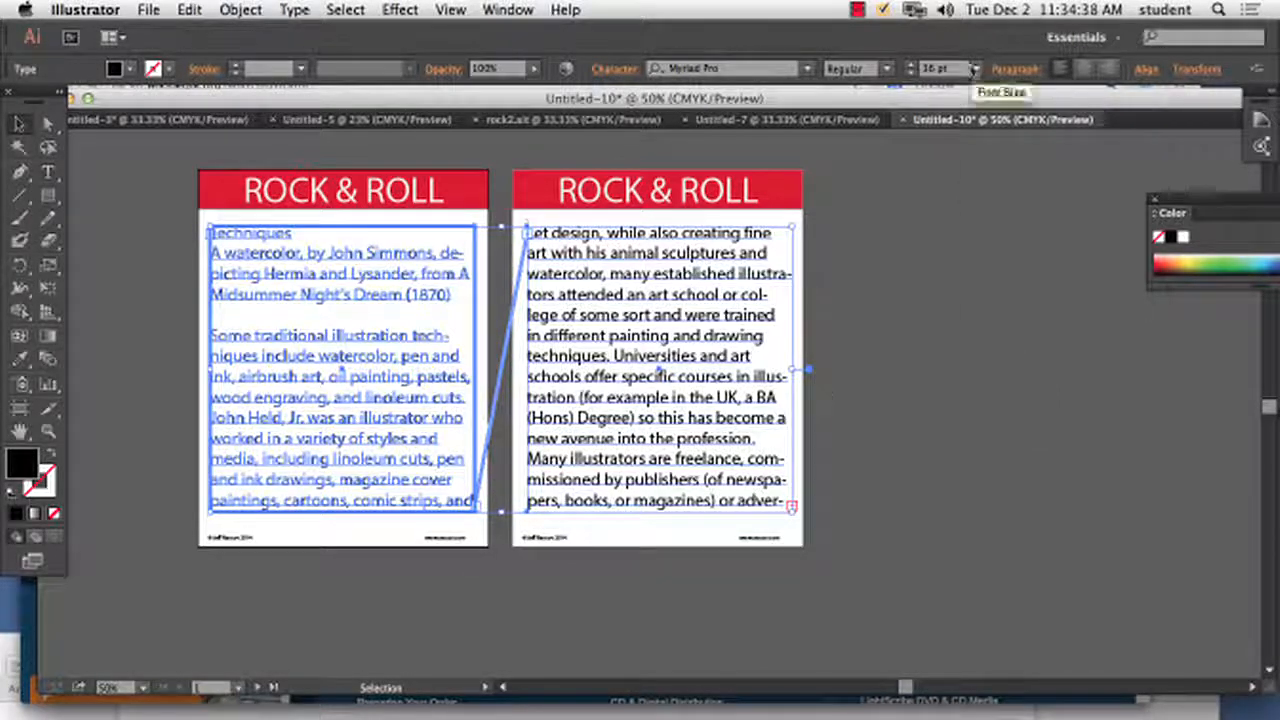
click(976, 69)
click(1008, 330)
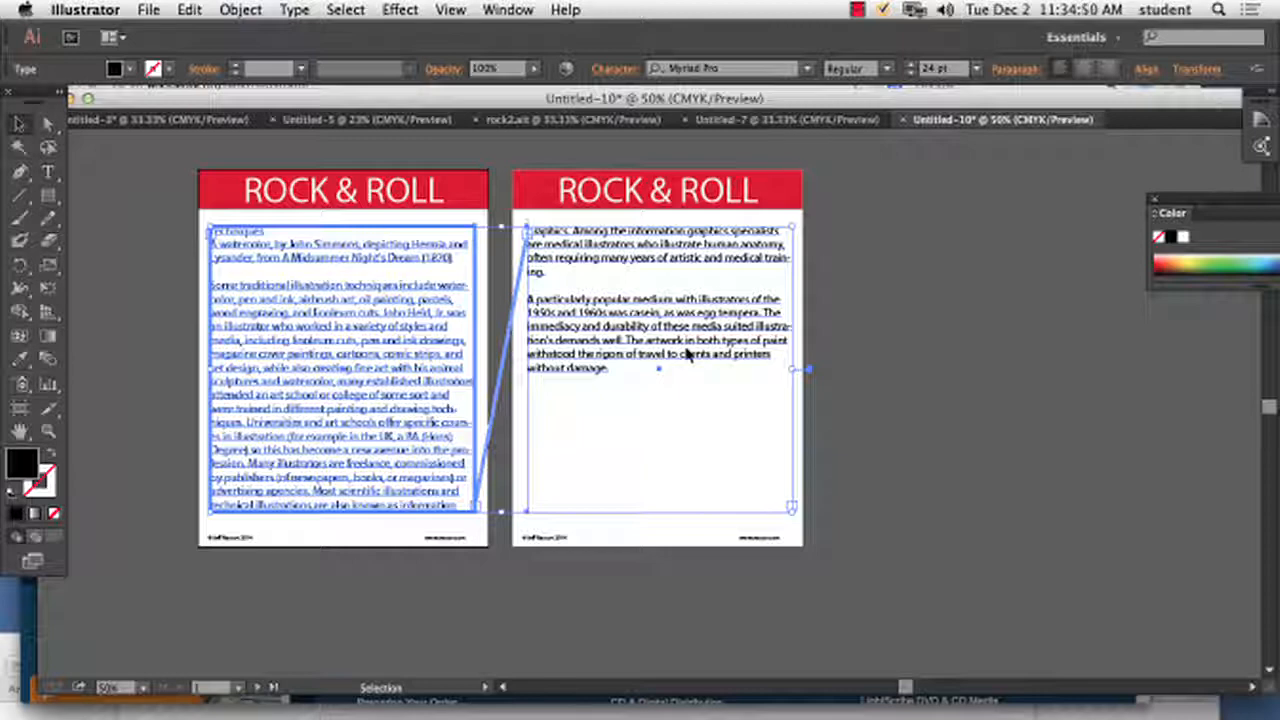
click(850, 313)
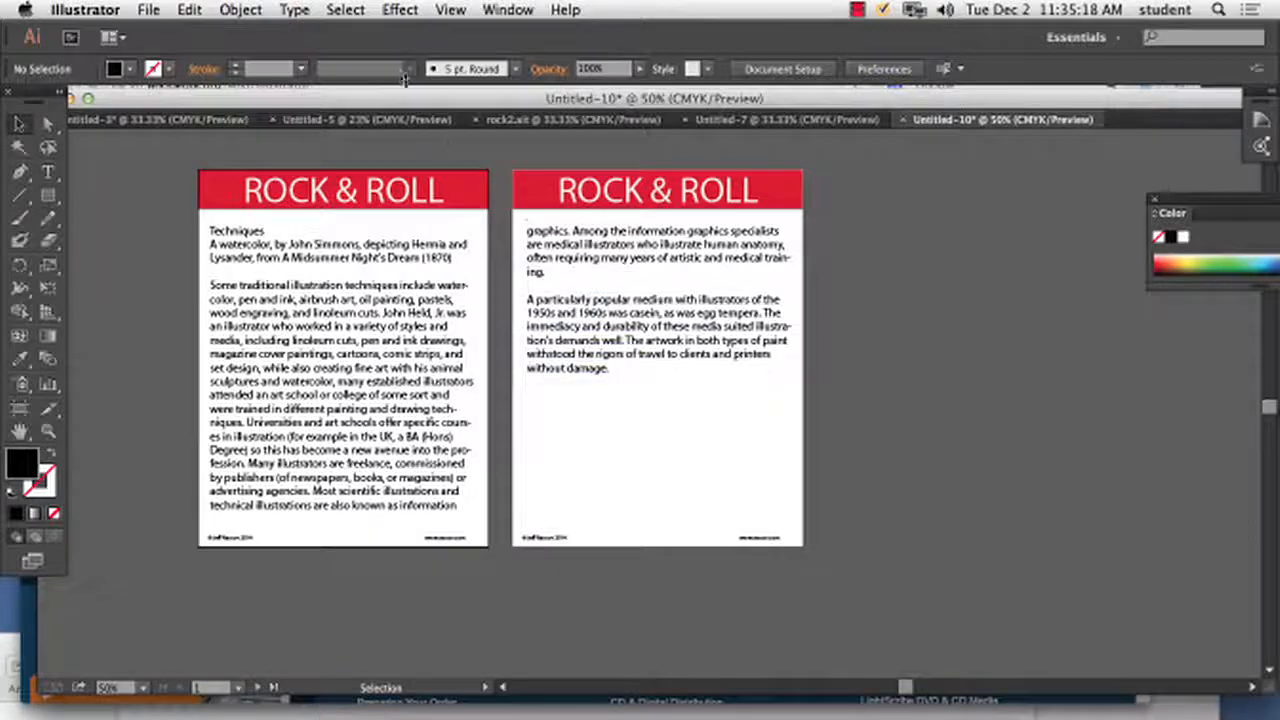
- Save the document to the Desktop as rockandroll in Adobe PDF format, including all artboards
drag(402, 104, 433, 103)
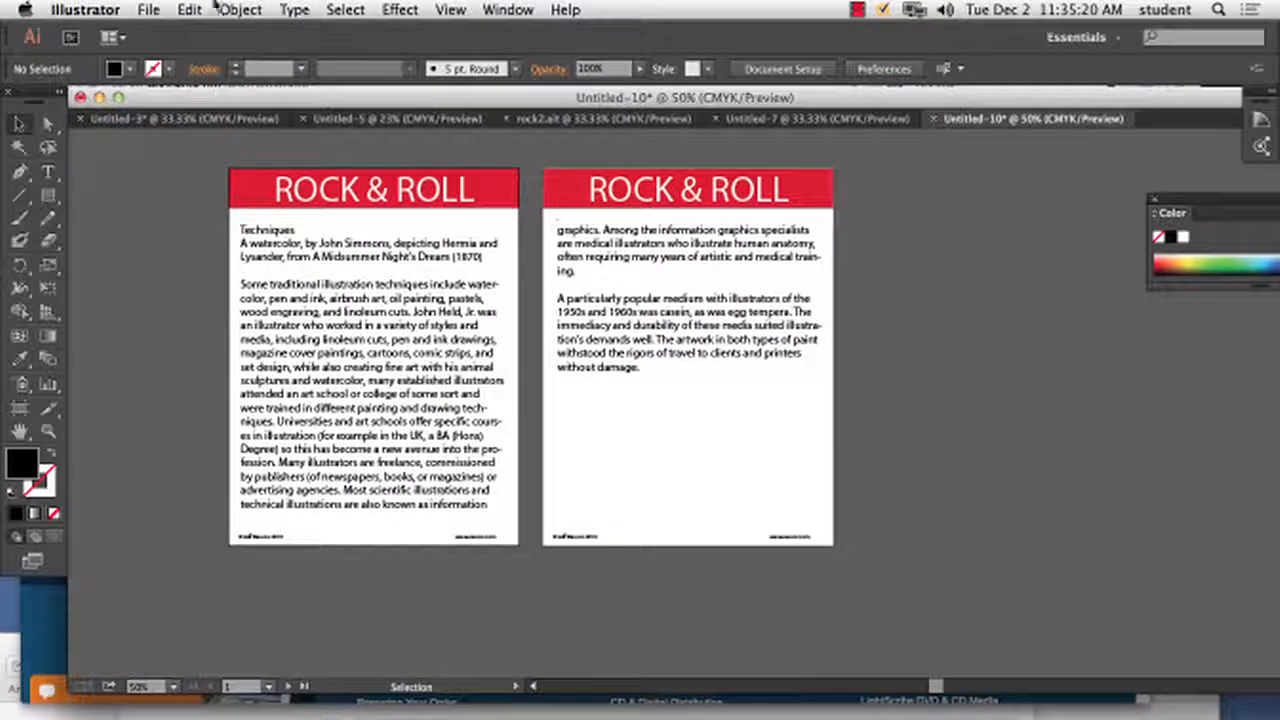
click(148, 9)
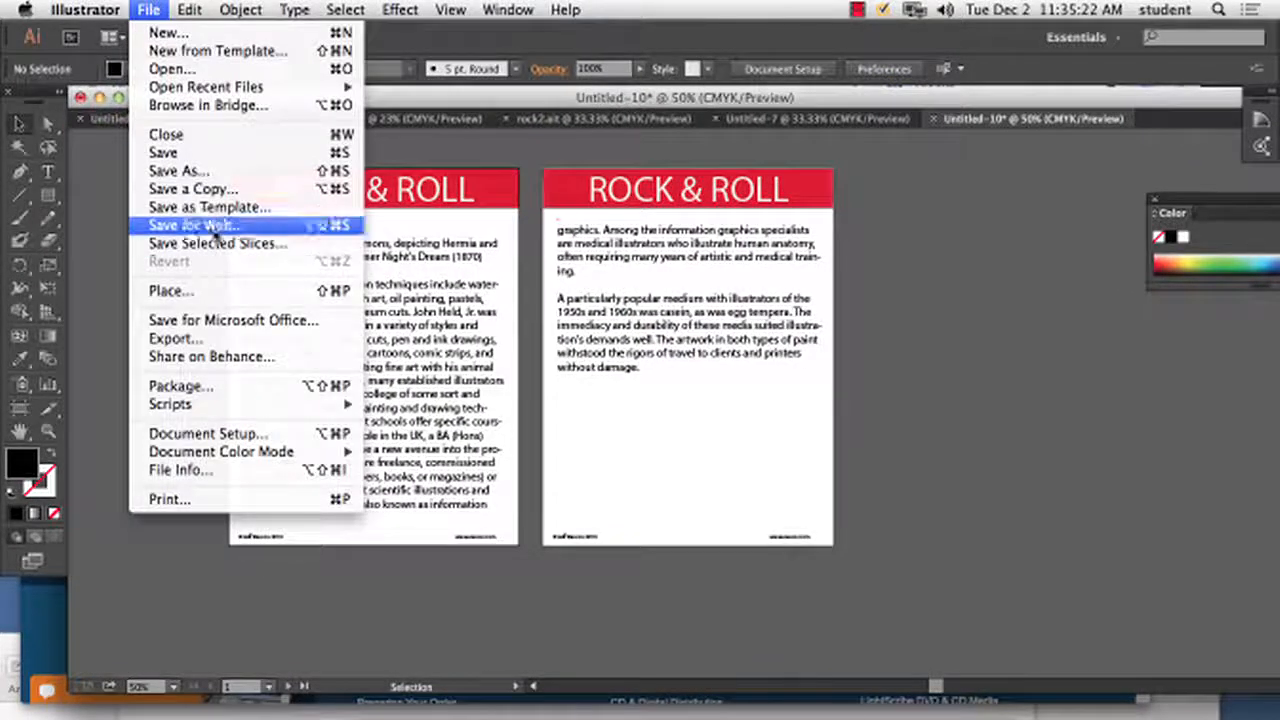
click(220, 178)
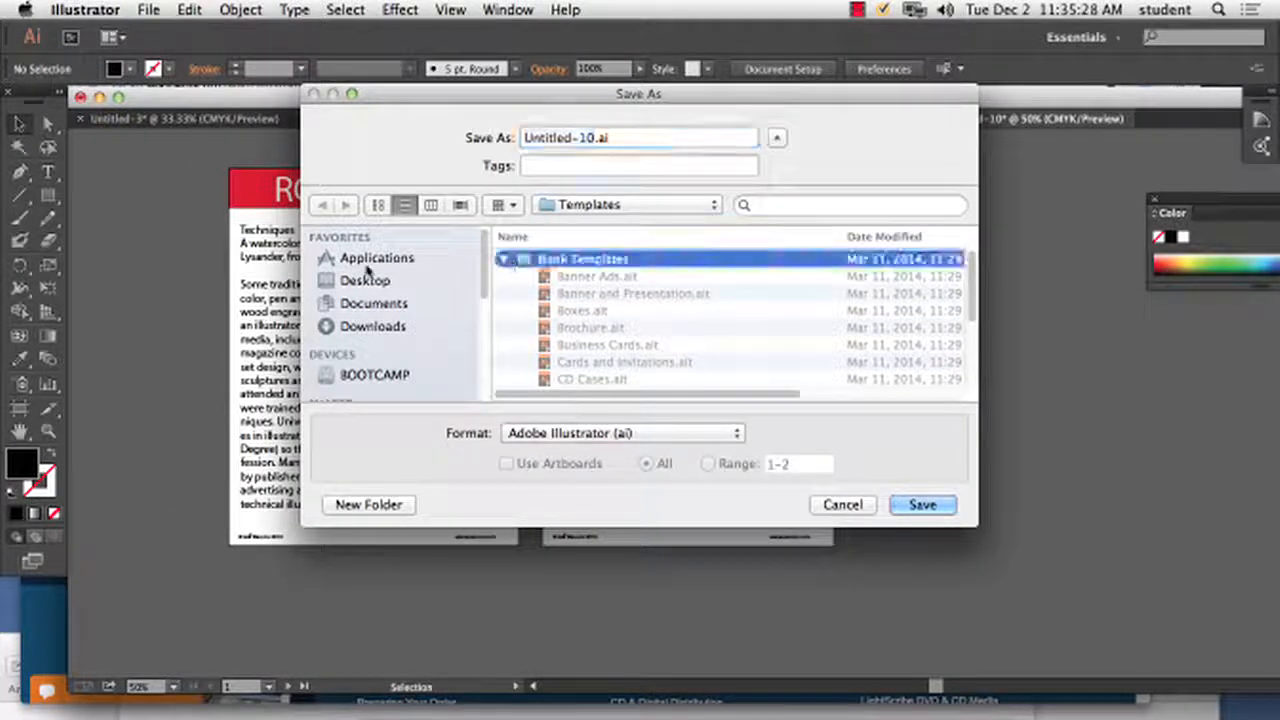
click(363, 280)
key(Tab)
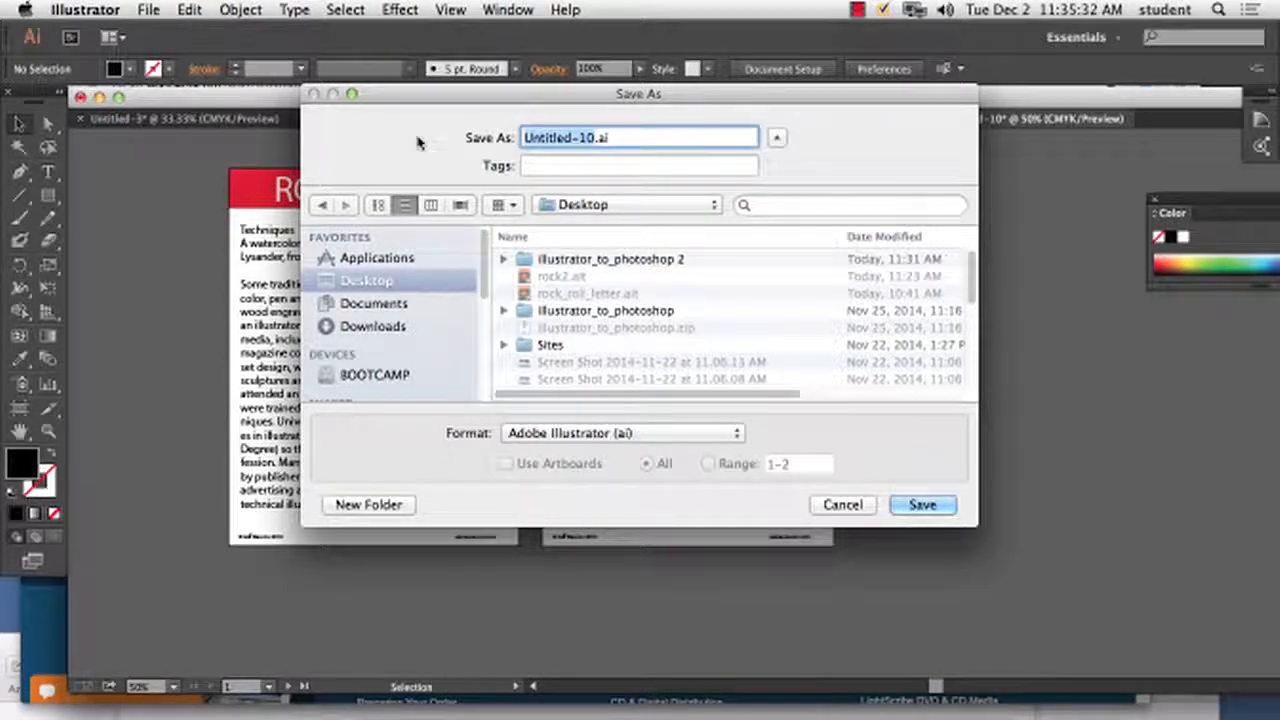
text(rockandrol)
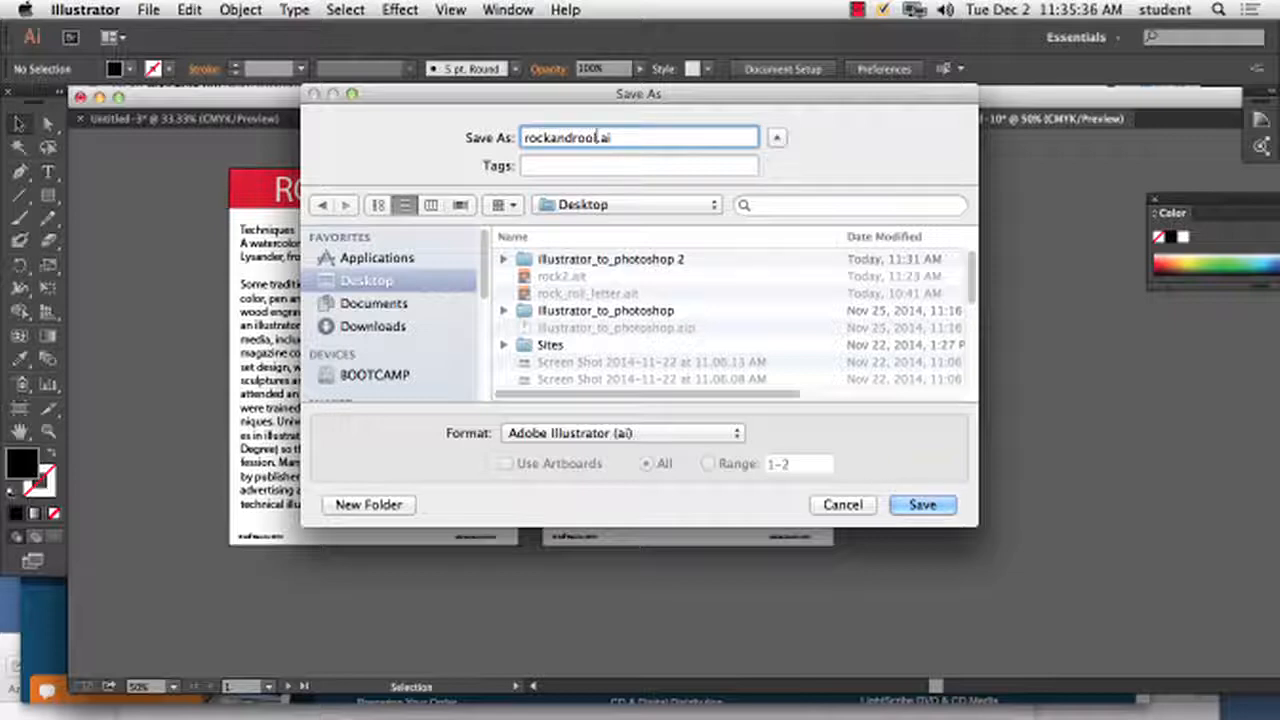
key(BackSpace)
click(623, 437)
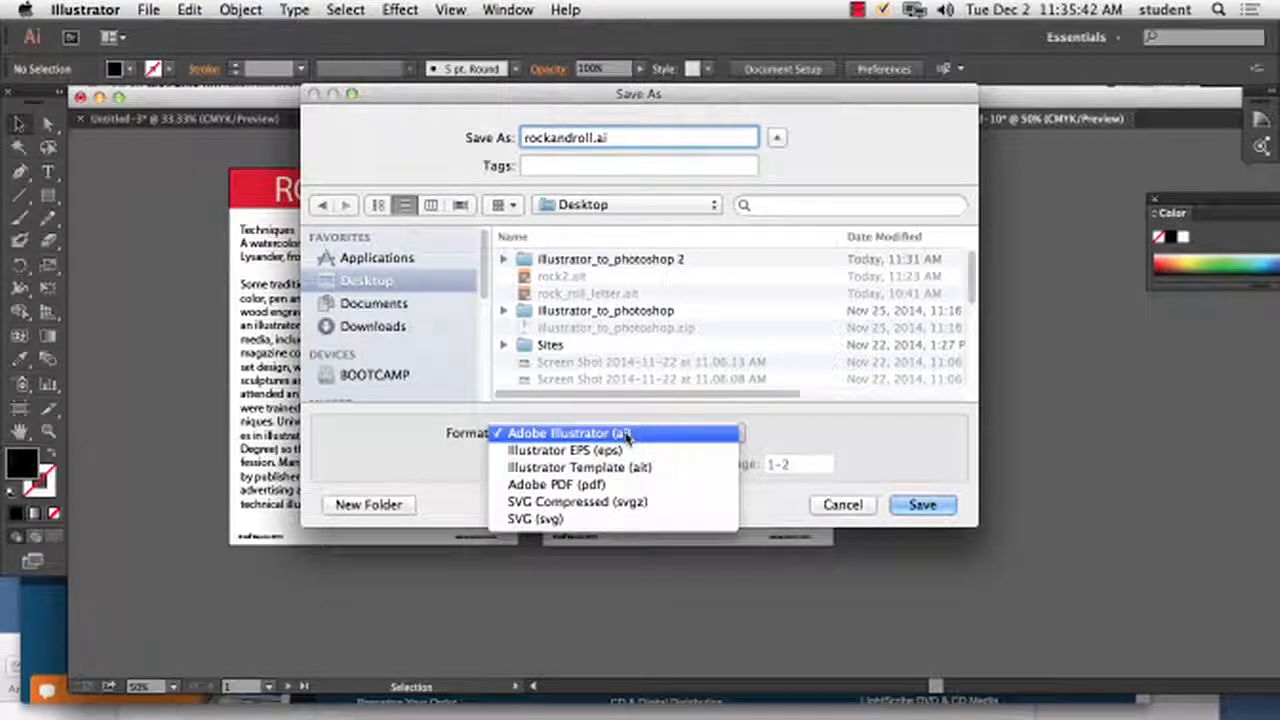
click(613, 485)
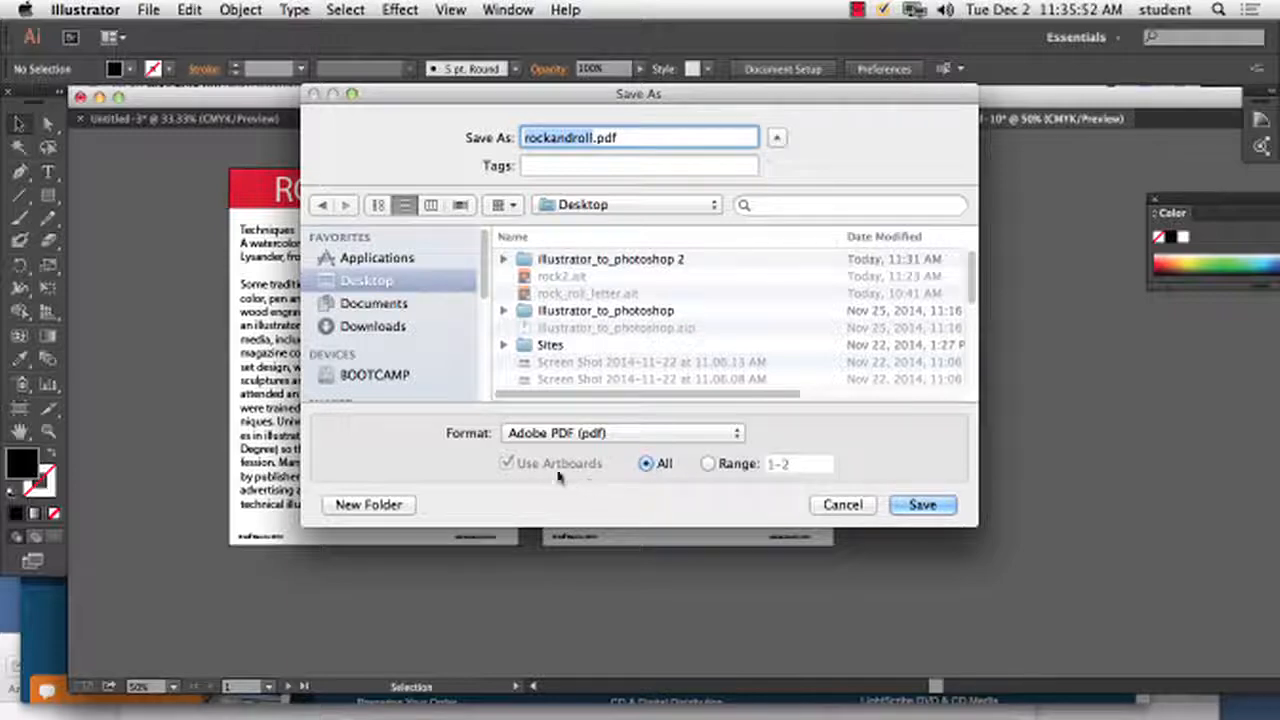
drag(556, 100, 769, 158)
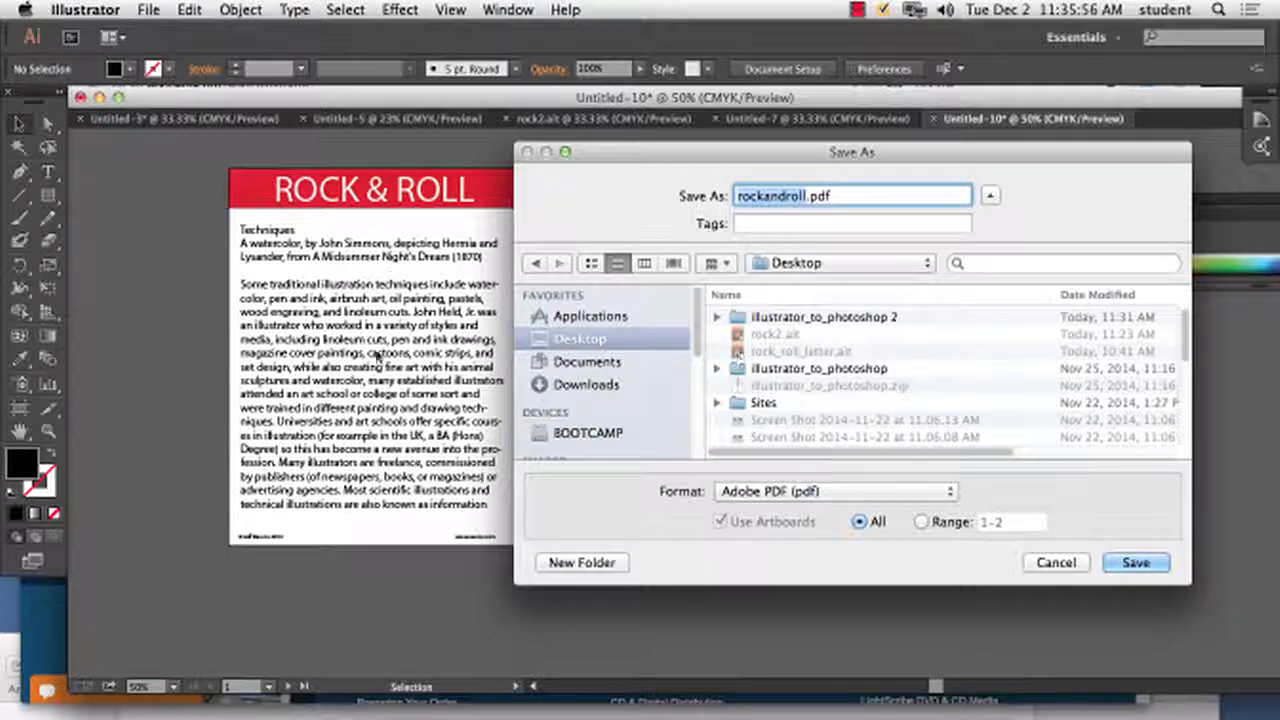
drag(918, 147, 735, 103)
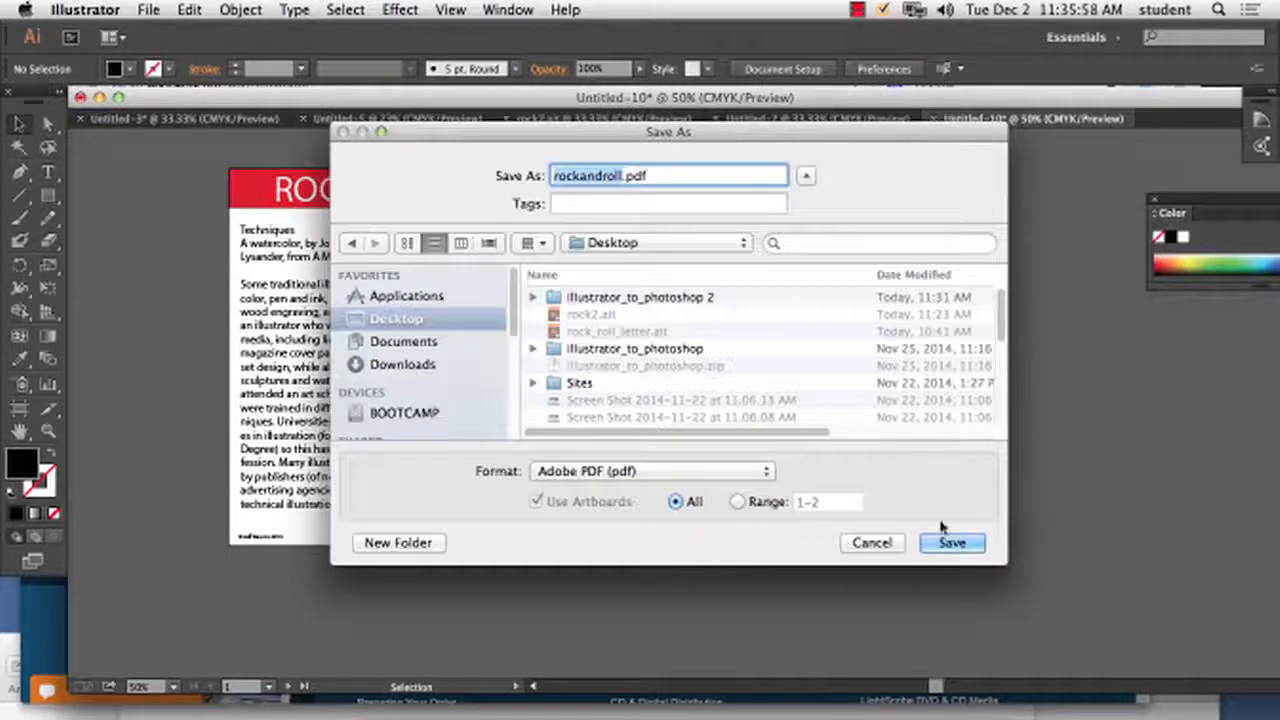
click(955, 540)
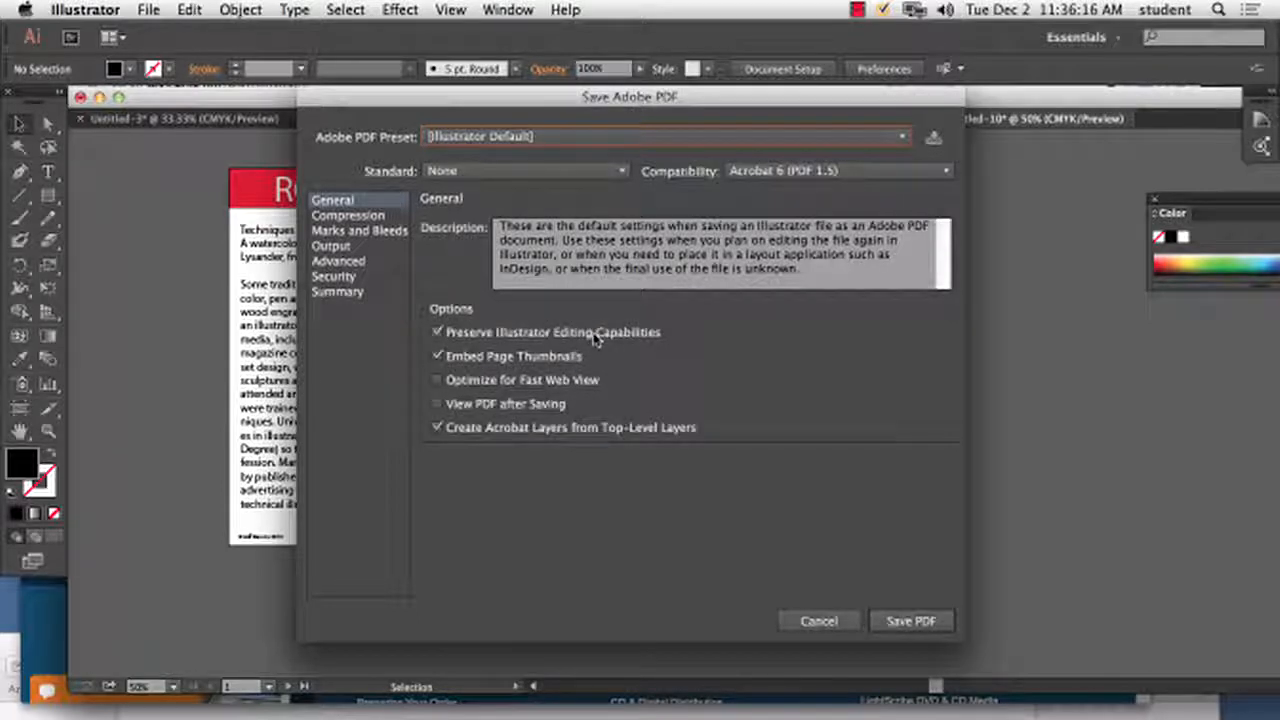
- Enable viewing the PDF after saving and choose Acrobat 6 (PDF 1.5) compatibility, leaving the standard at None
click(515, 361)
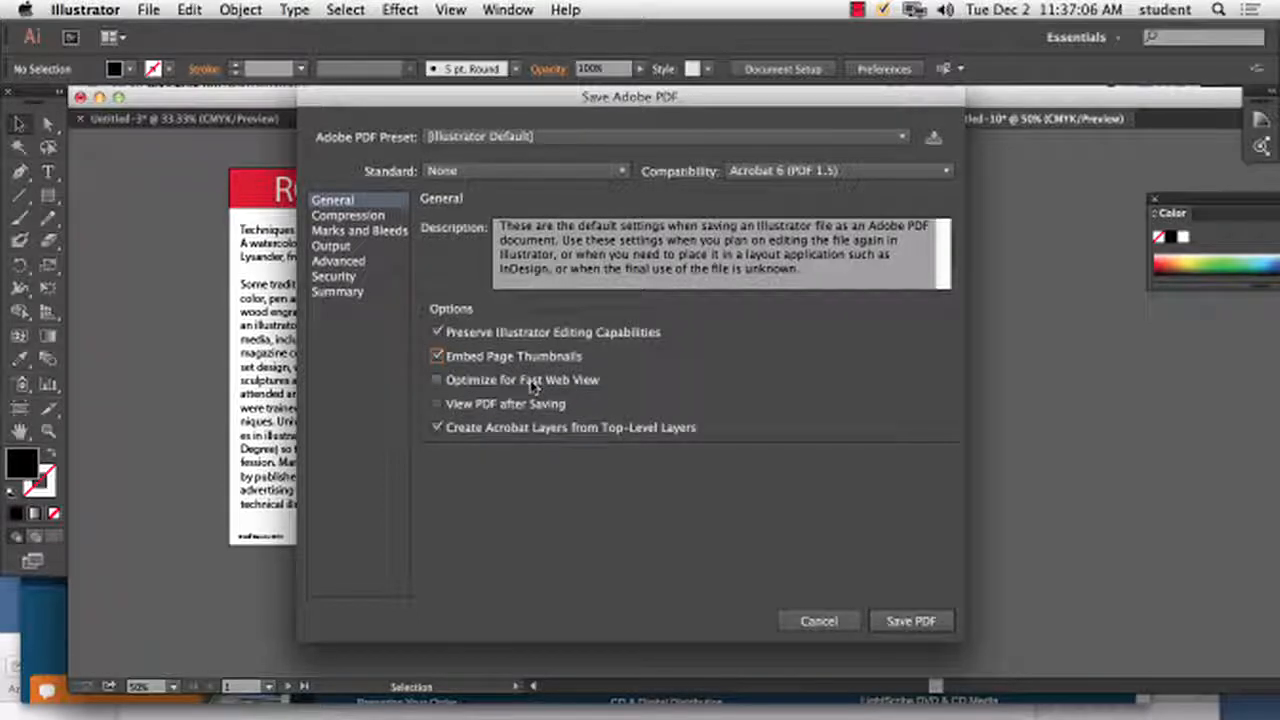
click(474, 406)
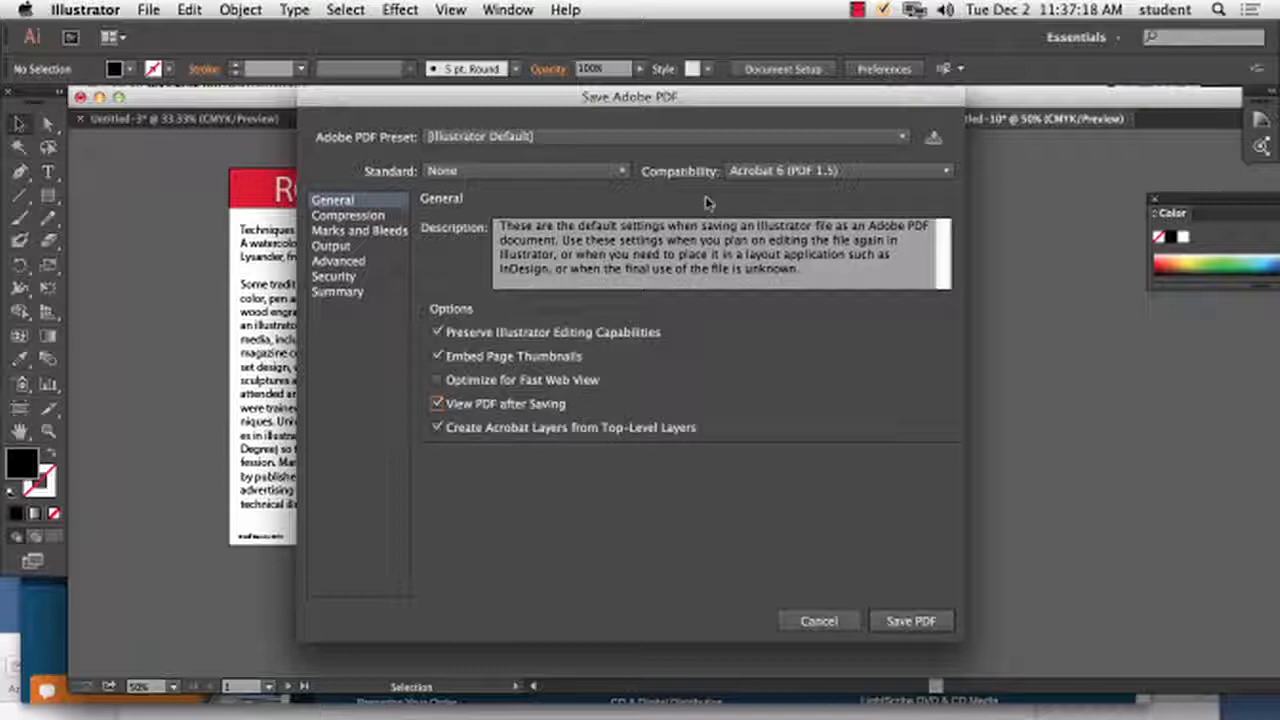
click(621, 176)
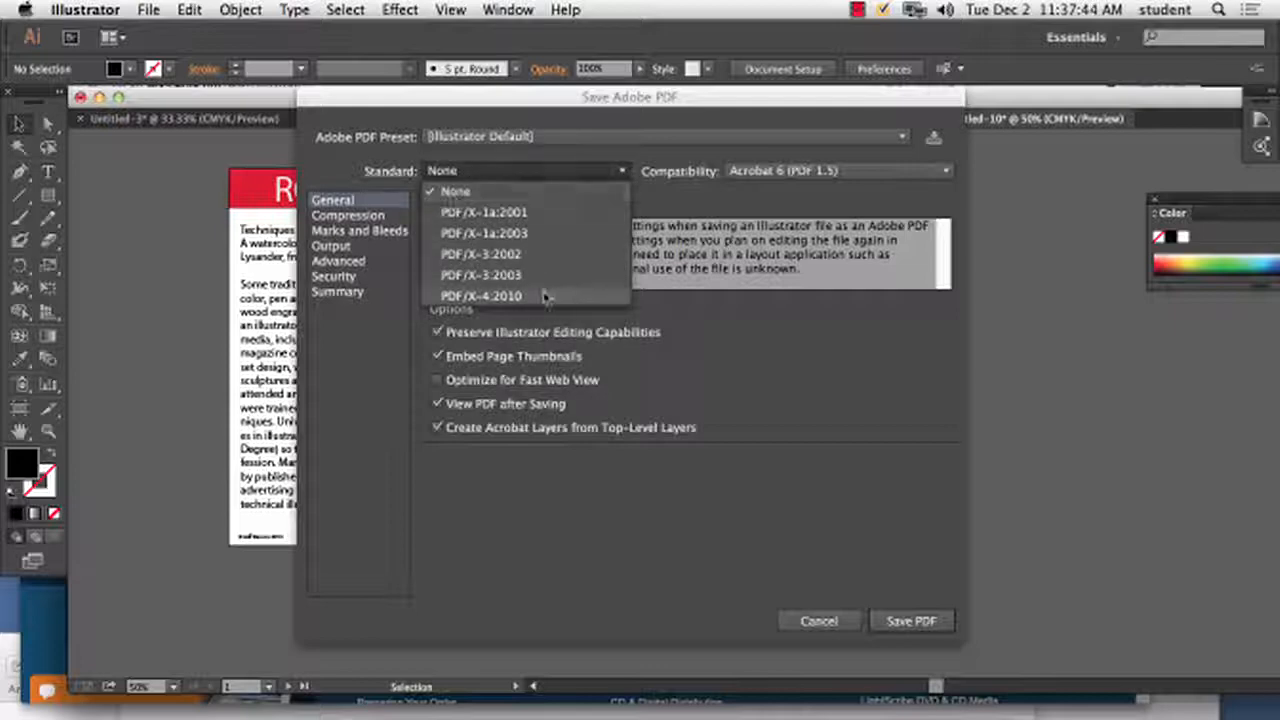
click(728, 207)
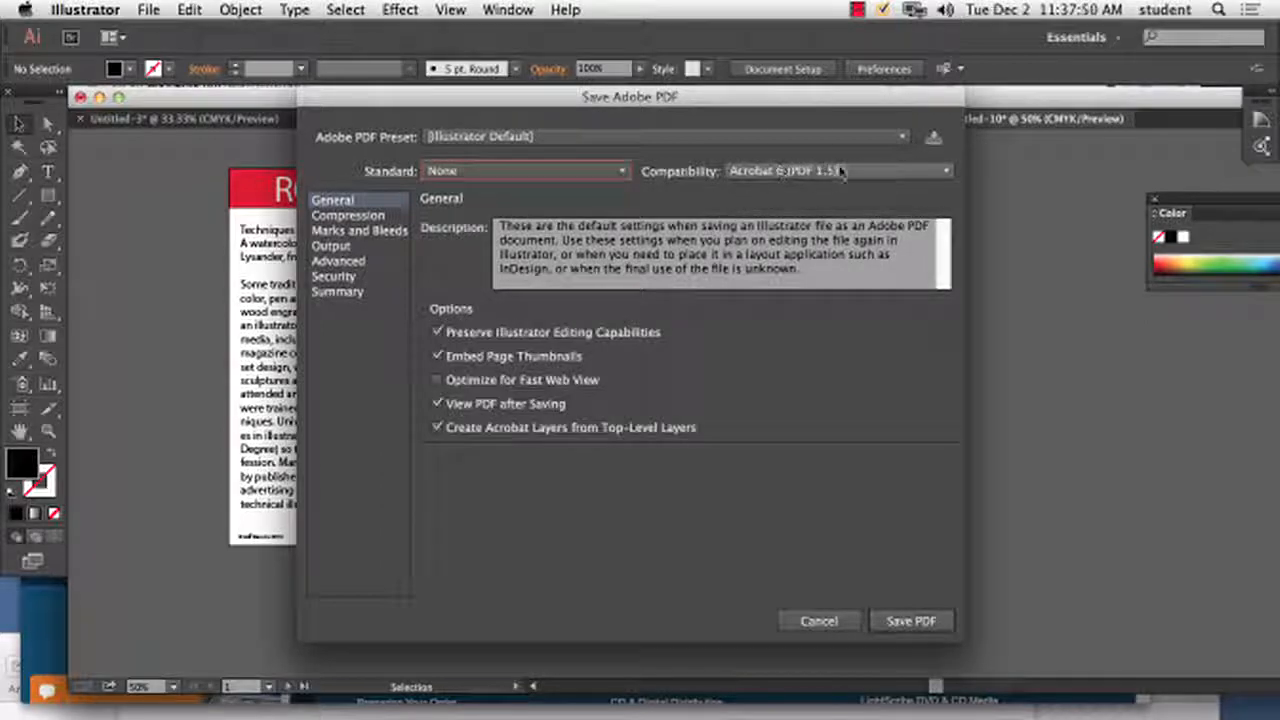
click(806, 173)
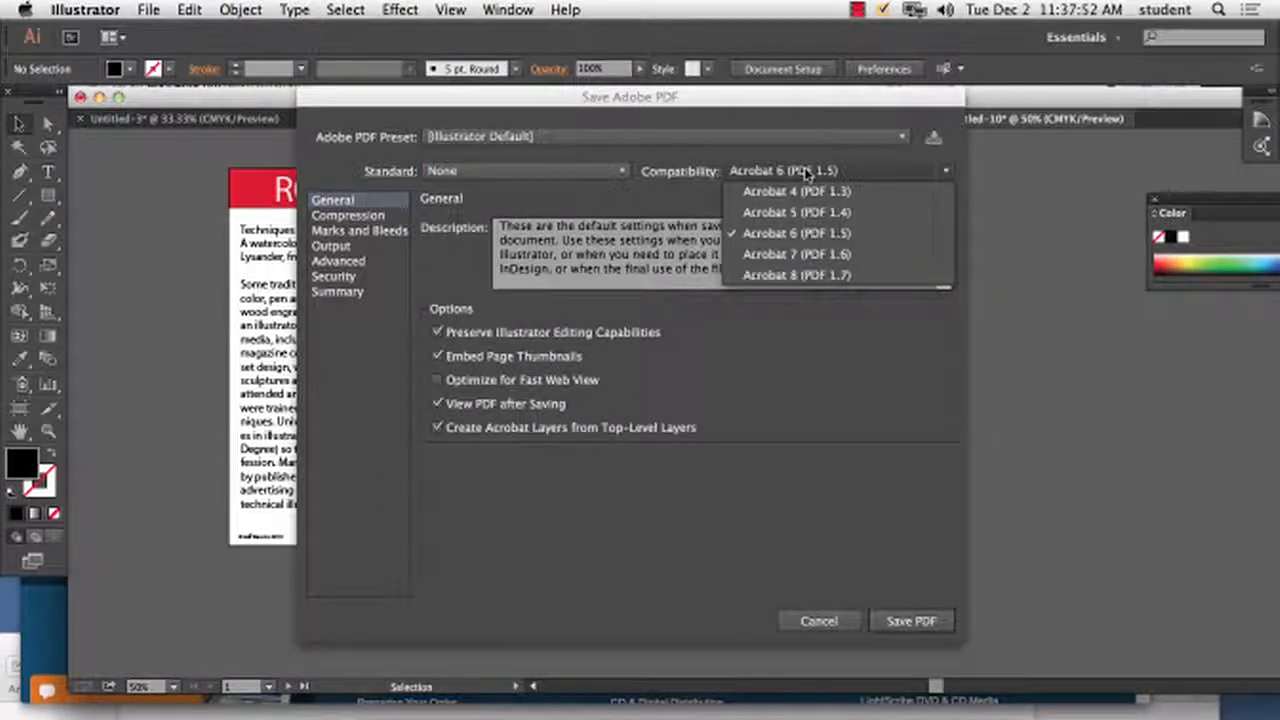
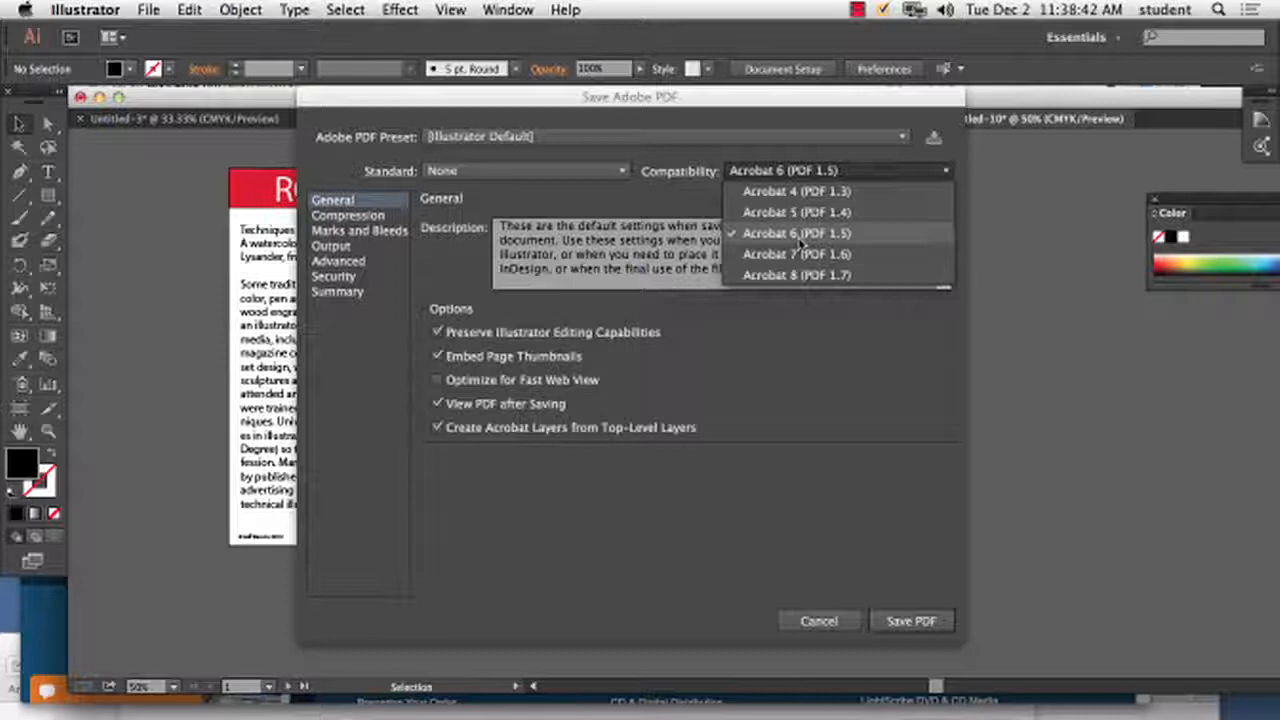
click(800, 238)
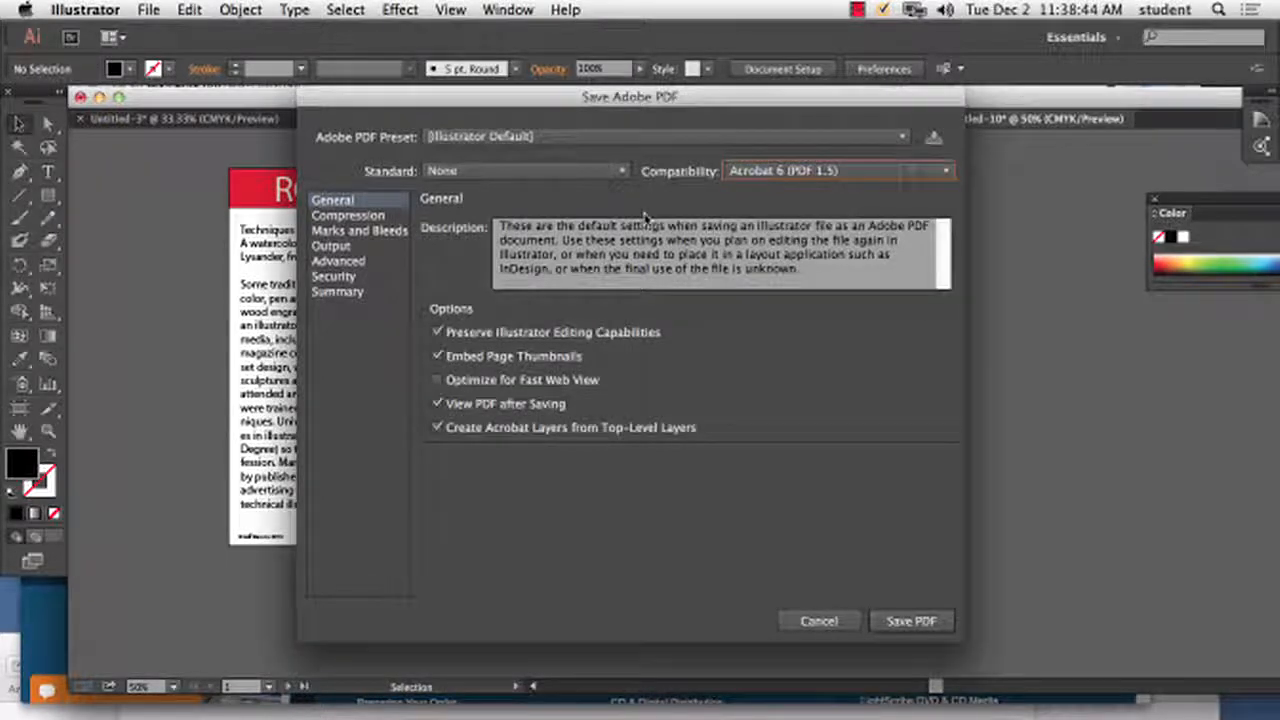
- Set the PDF compression of color and grayscale bitmap images to Average Downsampling
click(347, 215)
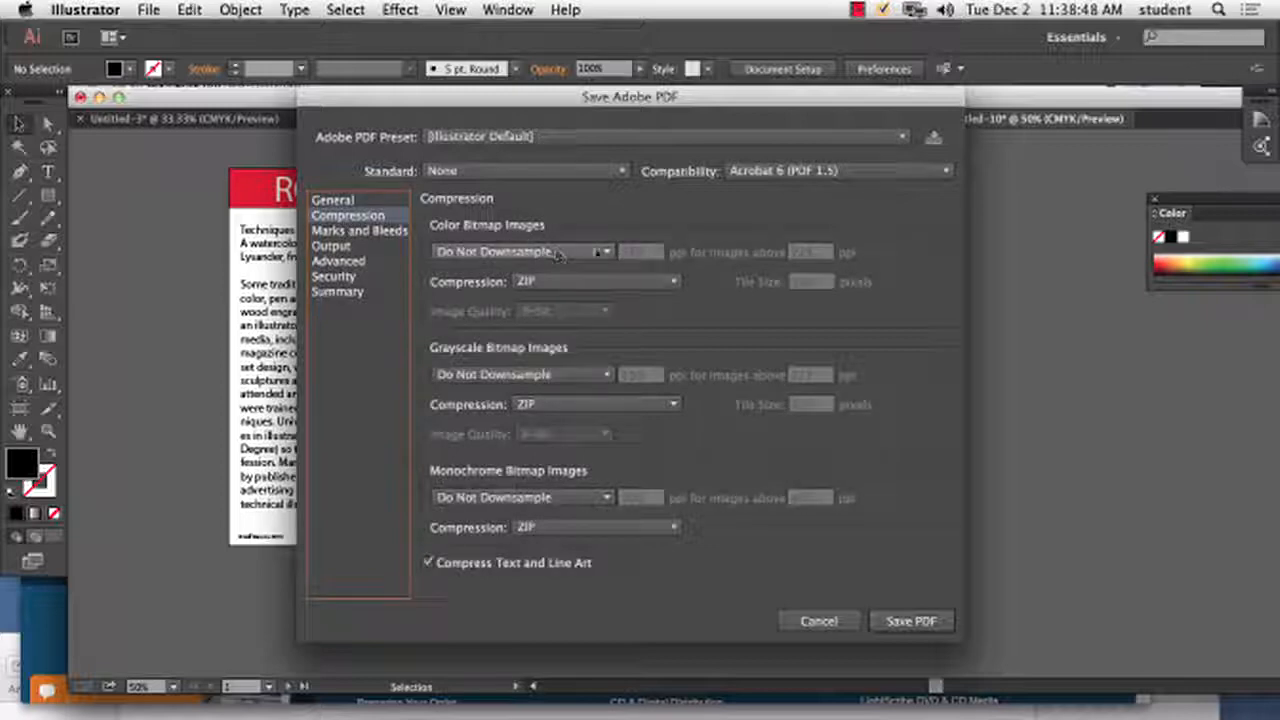
click(603, 251)
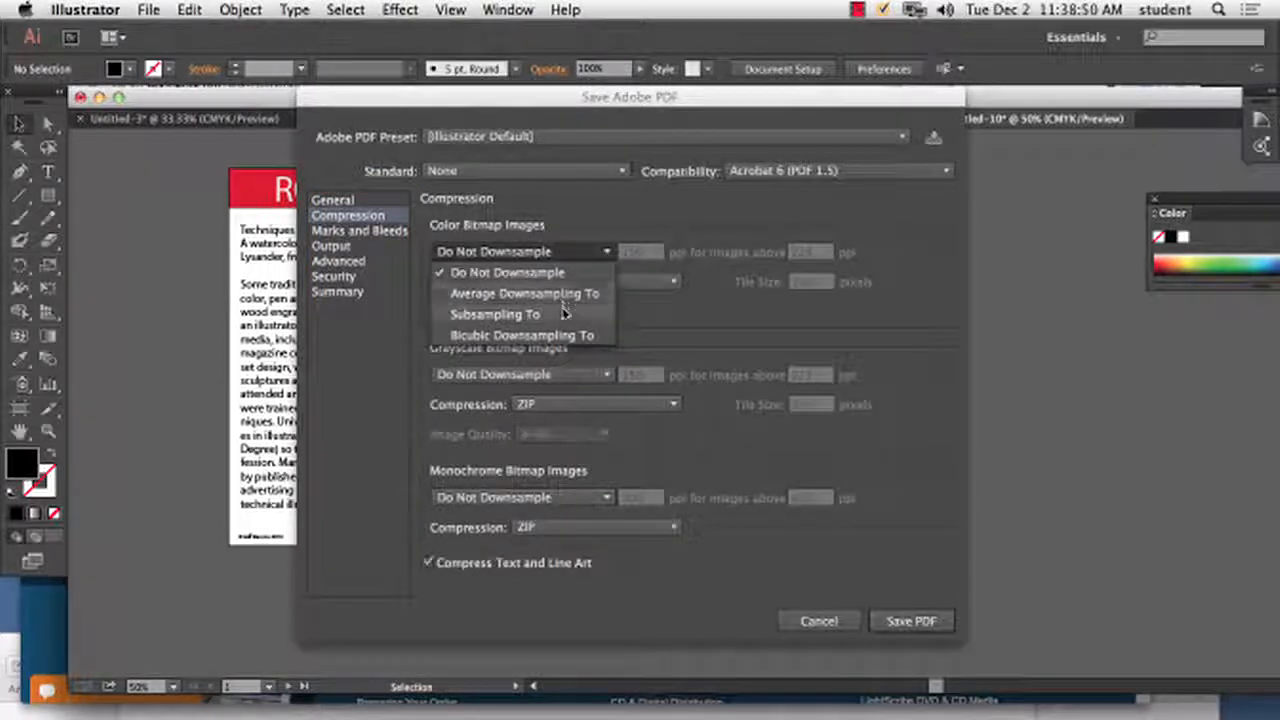
click(571, 294)
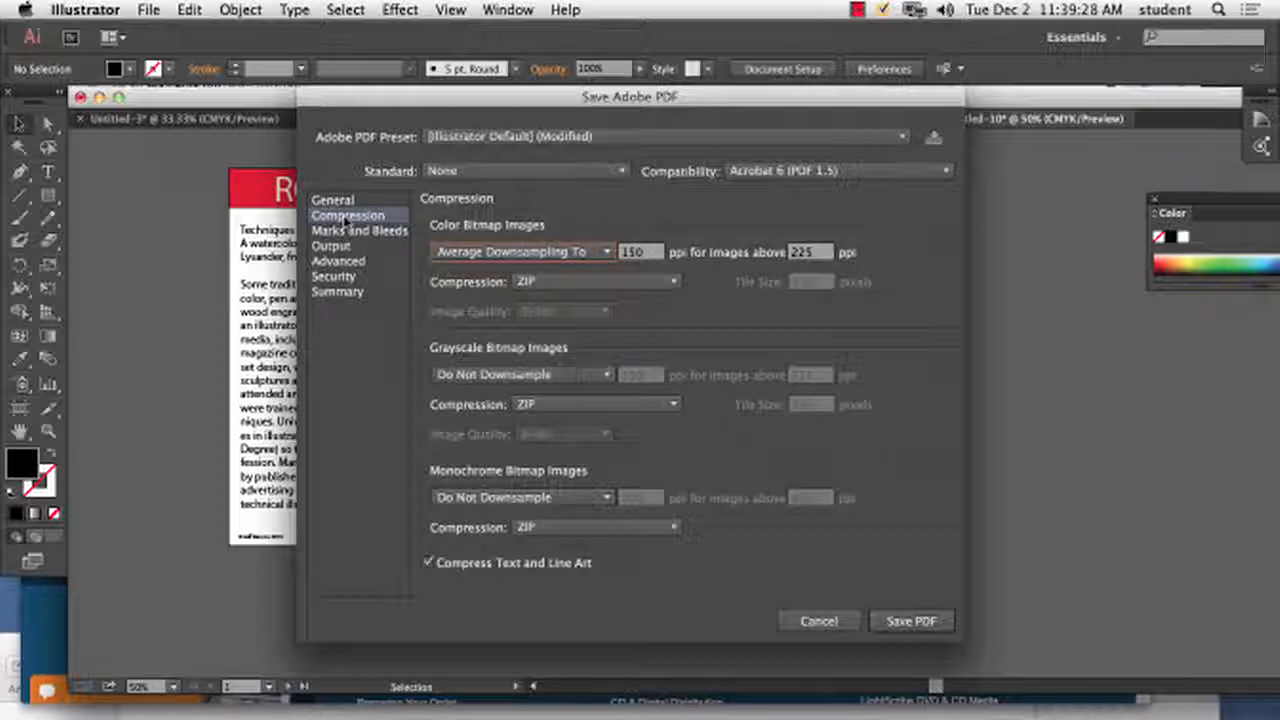
click(577, 376)
click(571, 416)
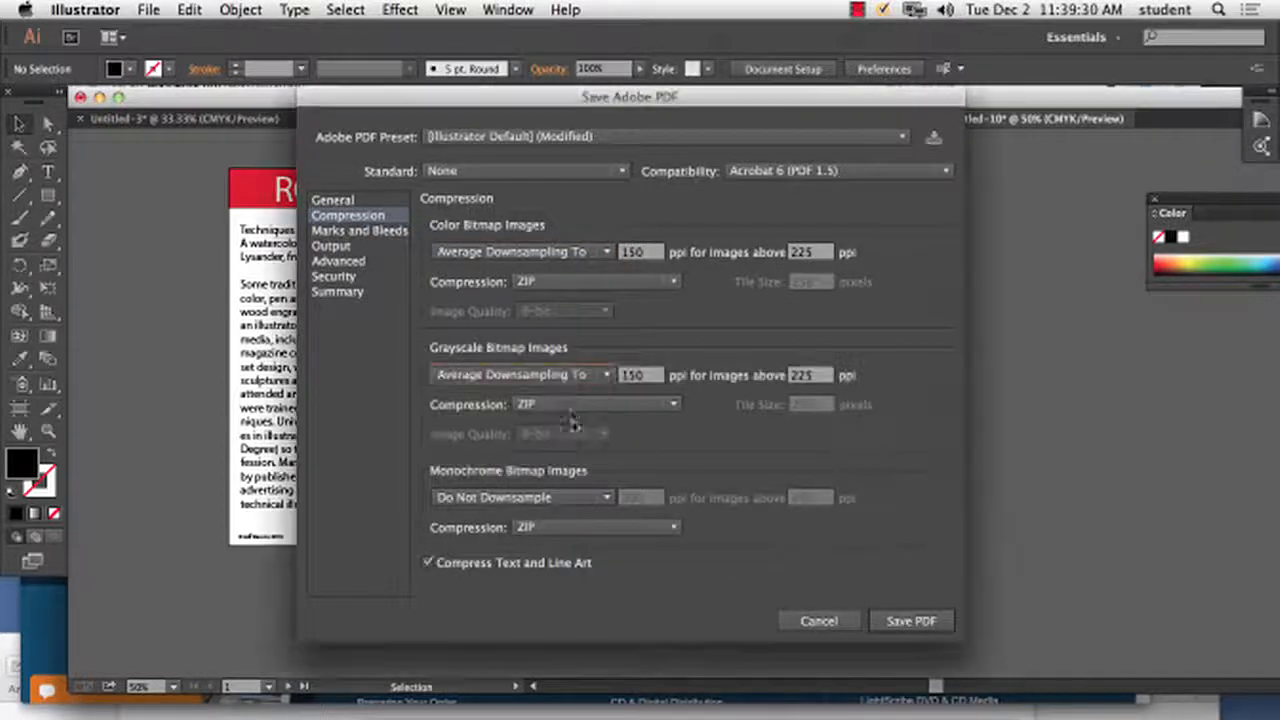
- Set the compression of monochrome bitmap images to Average Downsampling and review the marks and bleeds settings
click(580, 497)
click(585, 536)
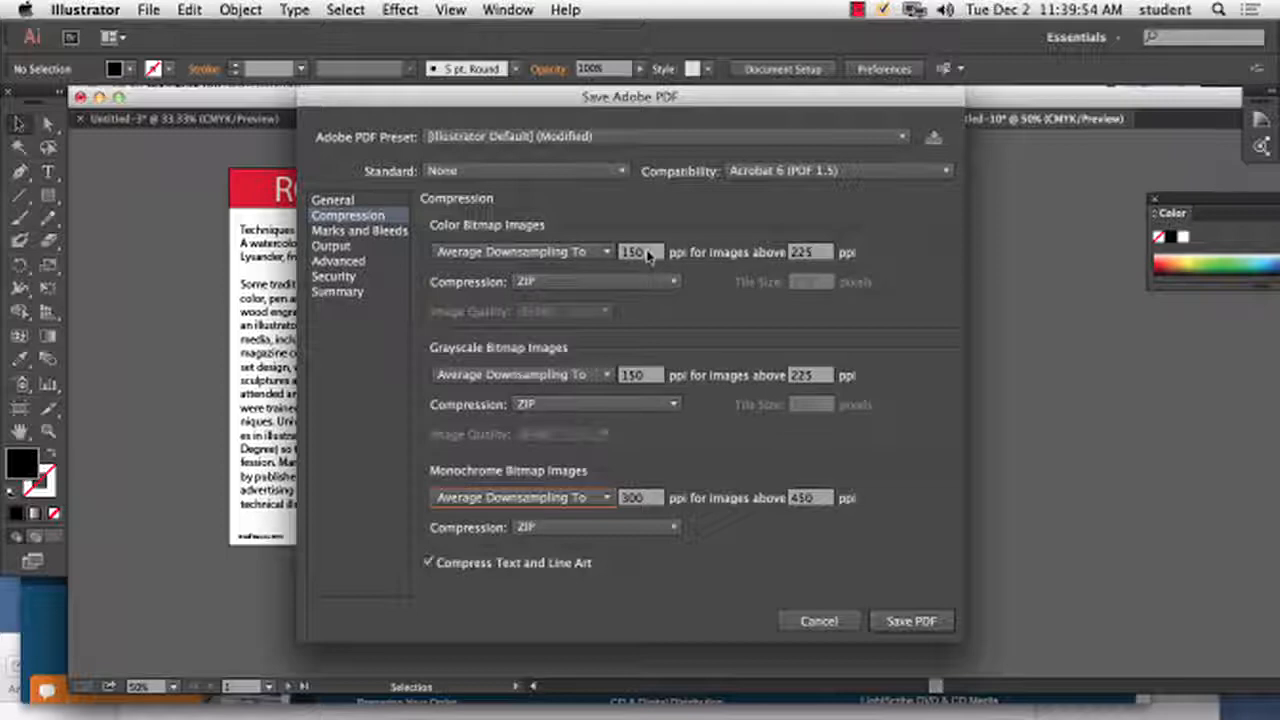
click(390, 231)
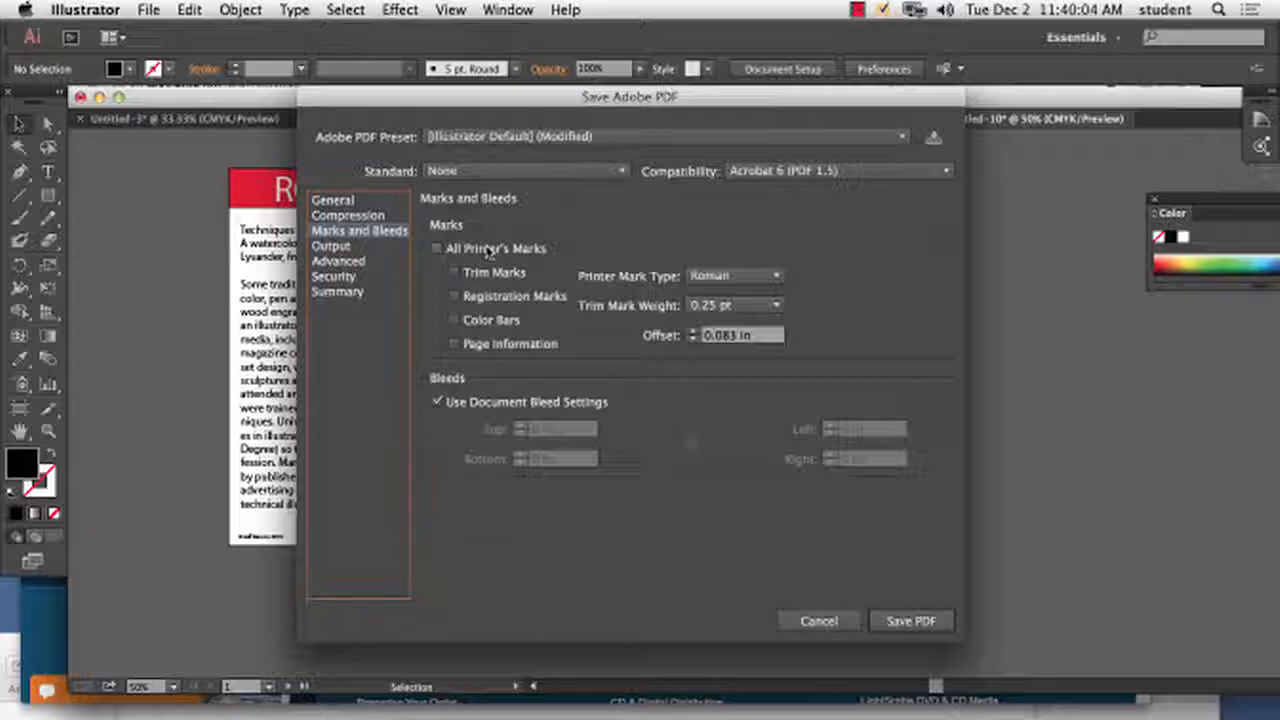
- Try the Convert to Destination (Preserve Numbers) color conversion with Working CMYK – U.S. Web Coated (SWOP) v2 as destination, and return to No Conversion
click(370, 248)
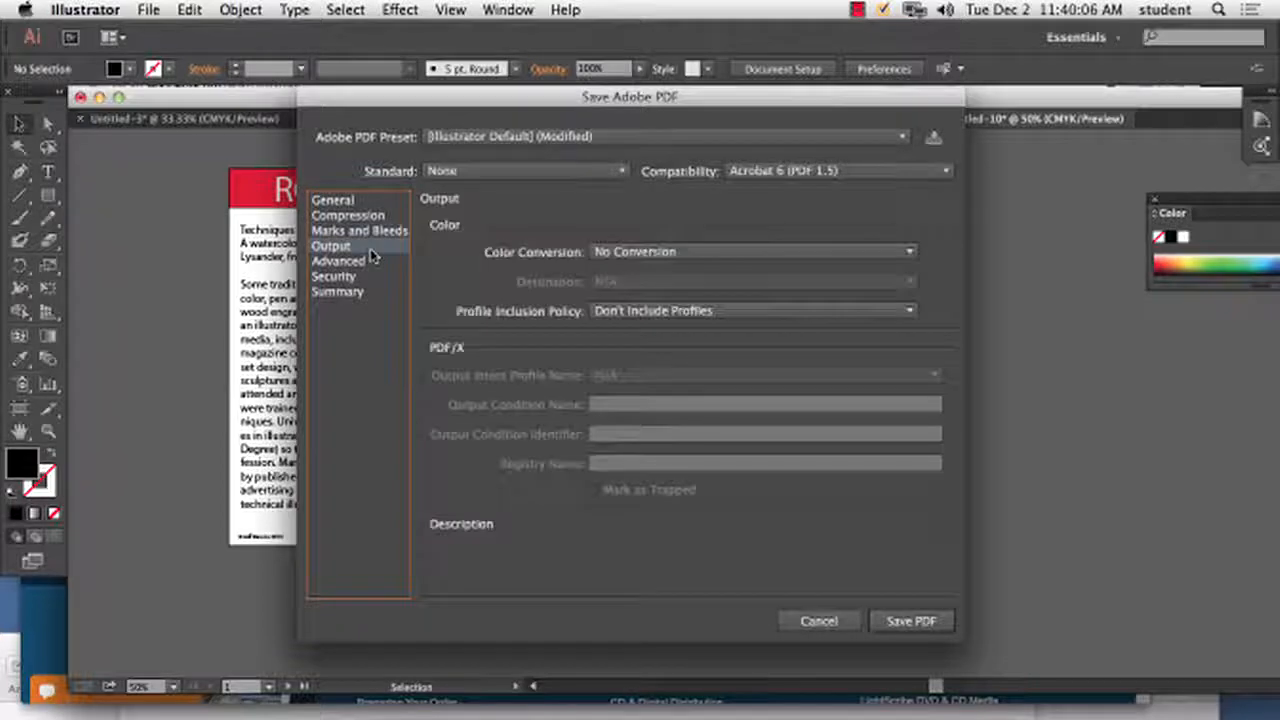
click(666, 252)
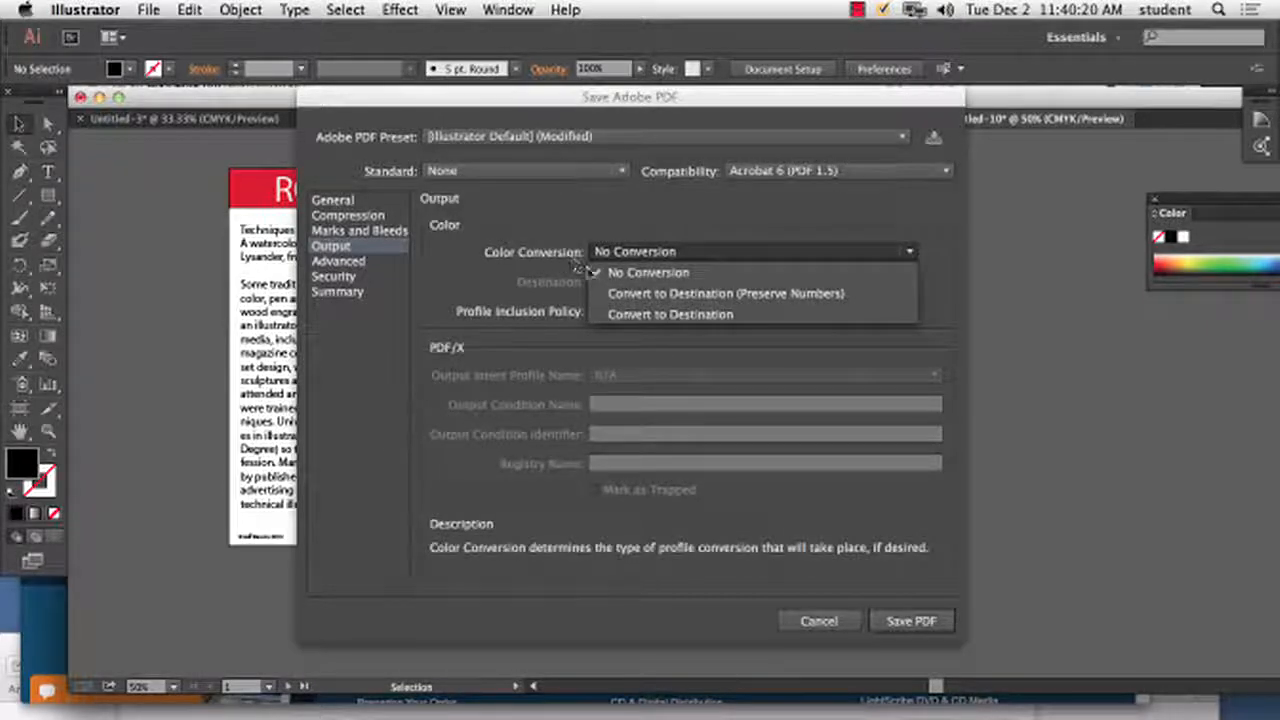
click(627, 294)
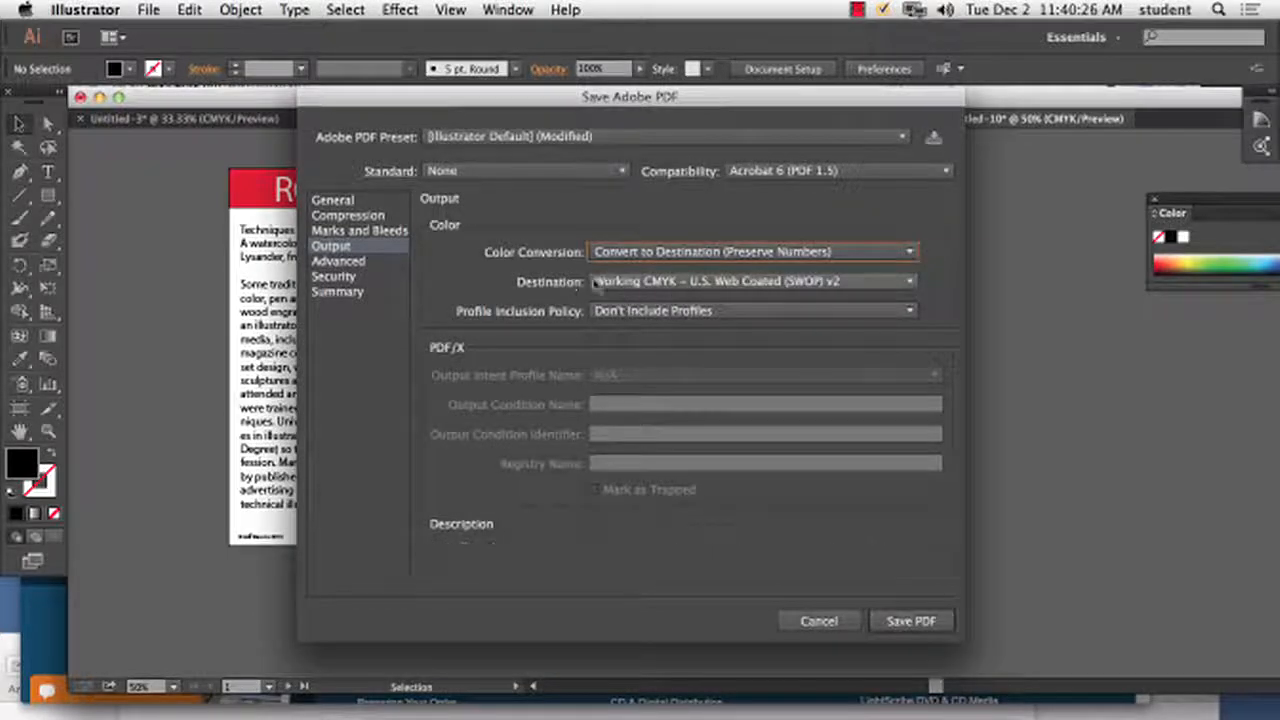
click(668, 283)
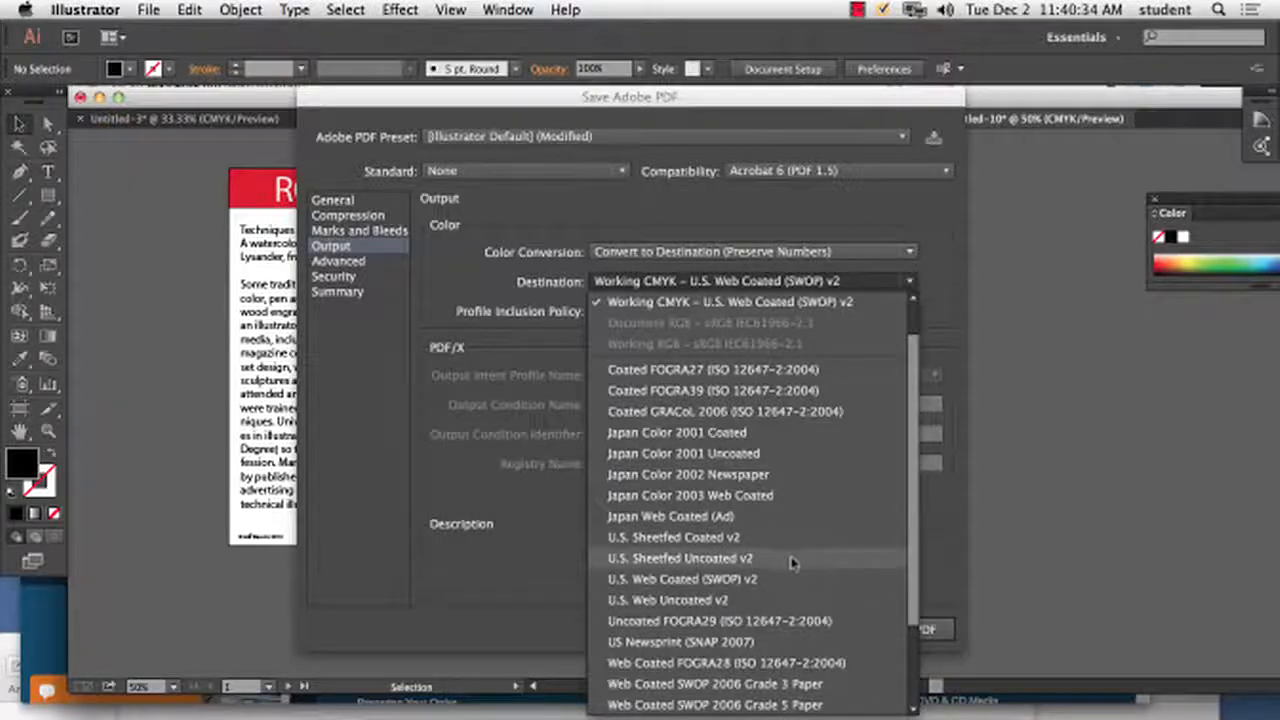
scroll(722, 560, down, 3)
scroll(915, 290, up, 5)
scroll(915, 680, down, 5)
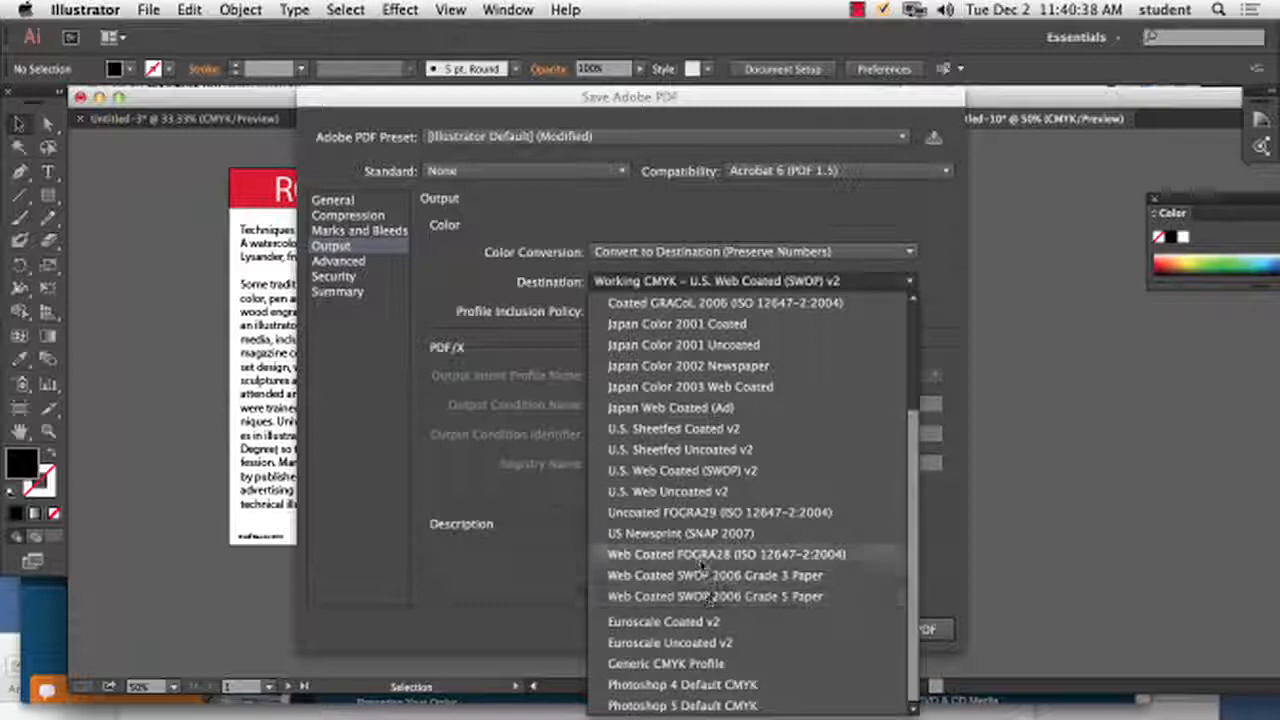
scroll(921, 515, up, 4)
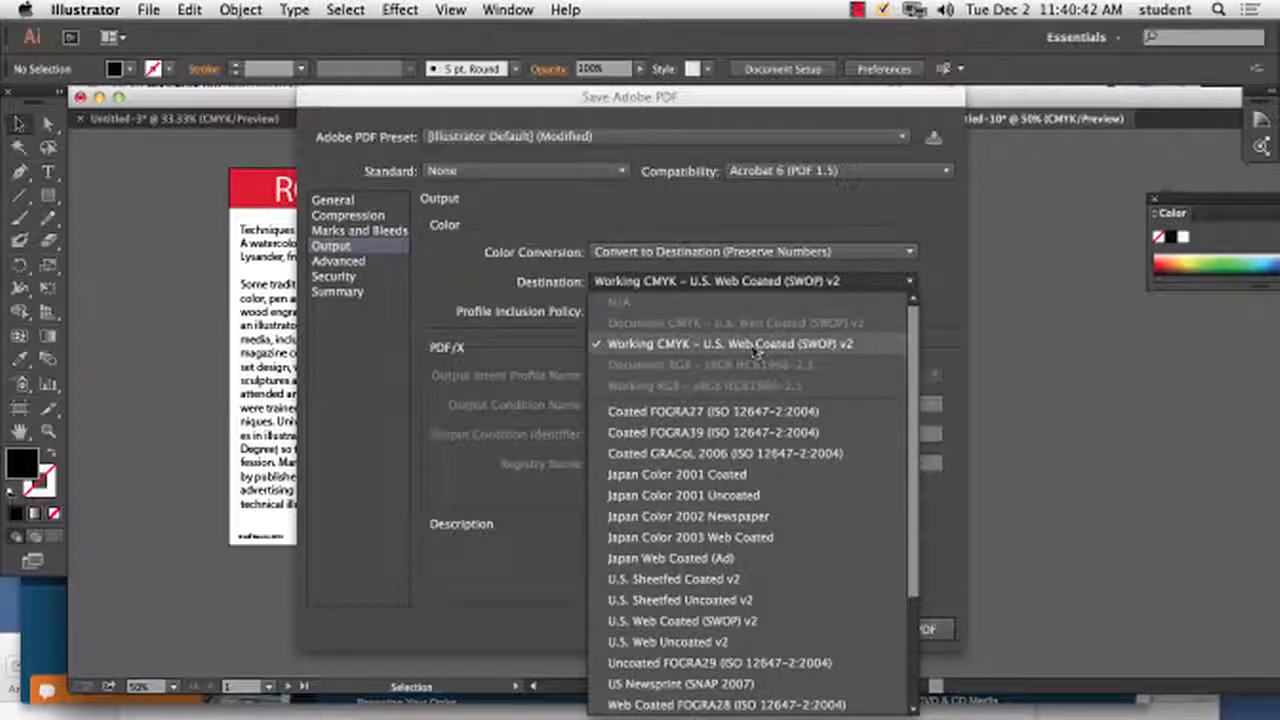
click(796, 343)
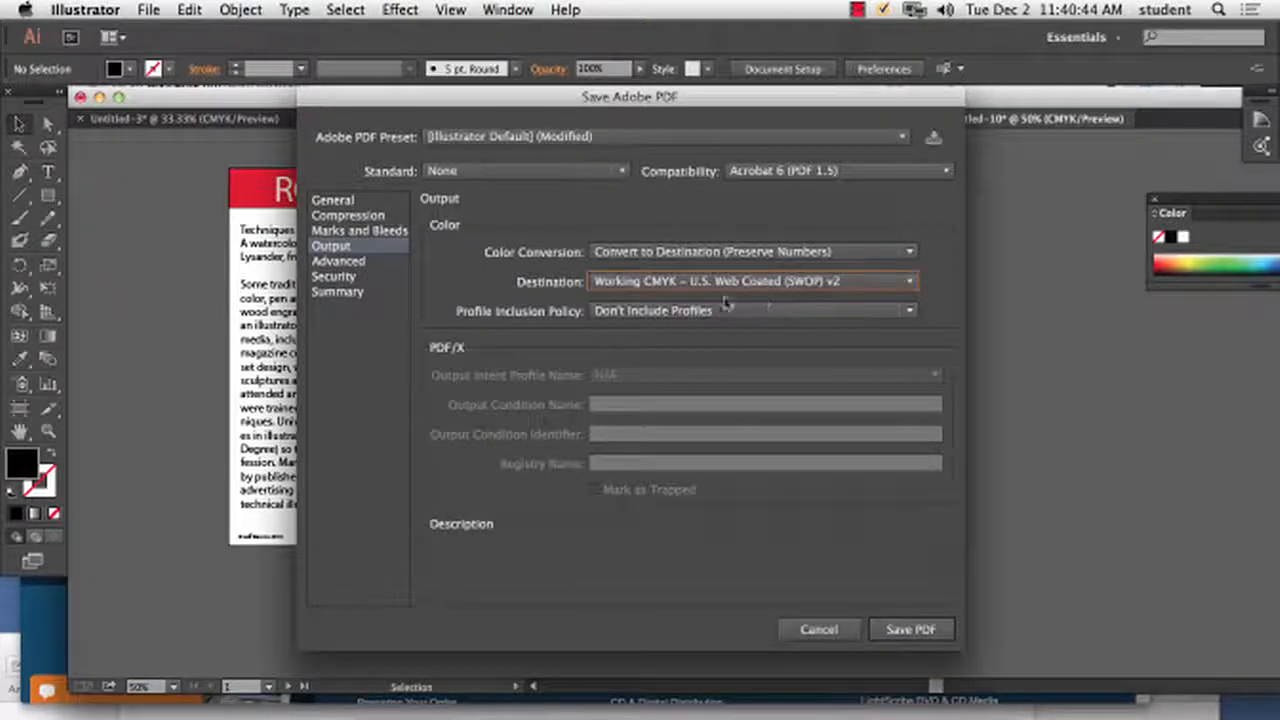
click(664, 311)
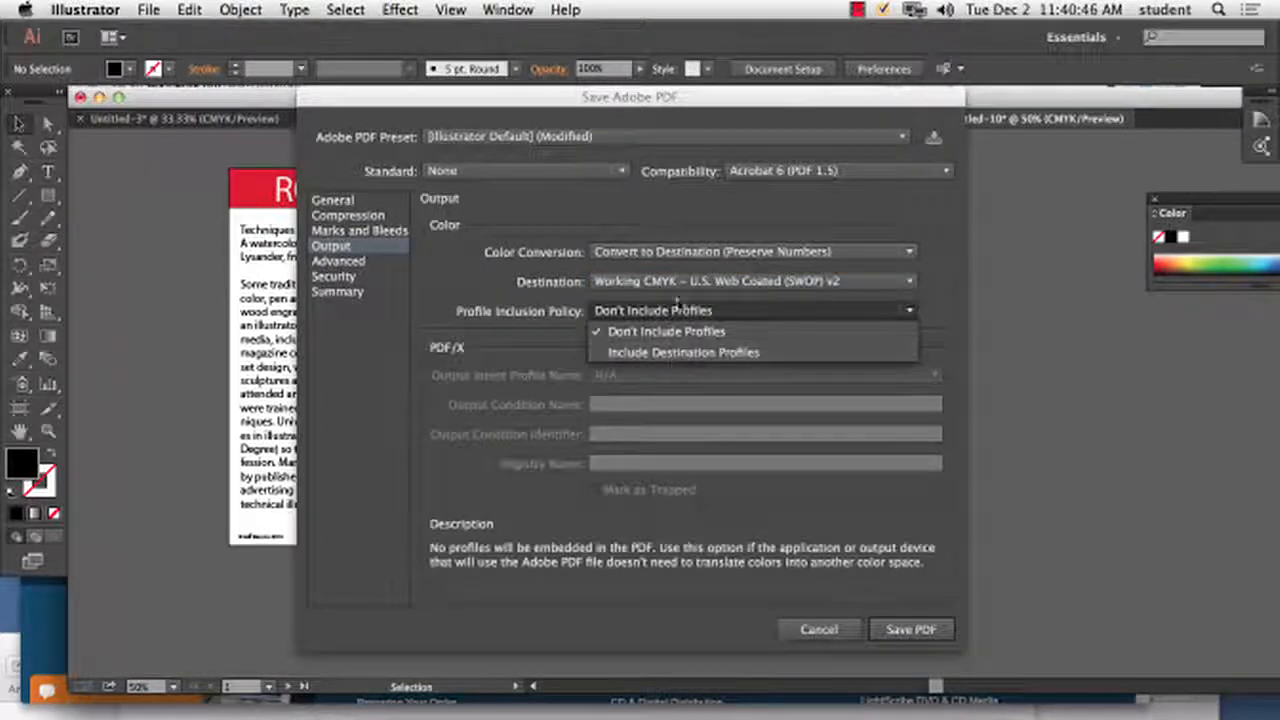
click(682, 283)
click(694, 245)
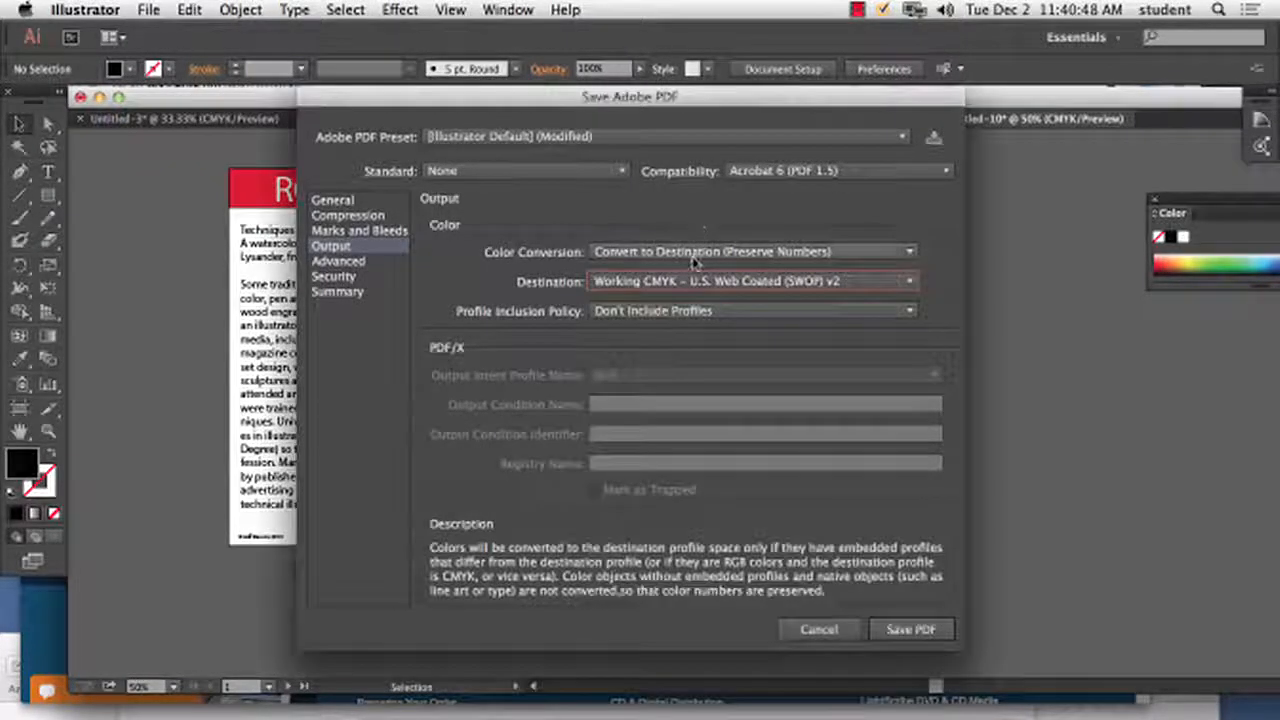
click(697, 255)
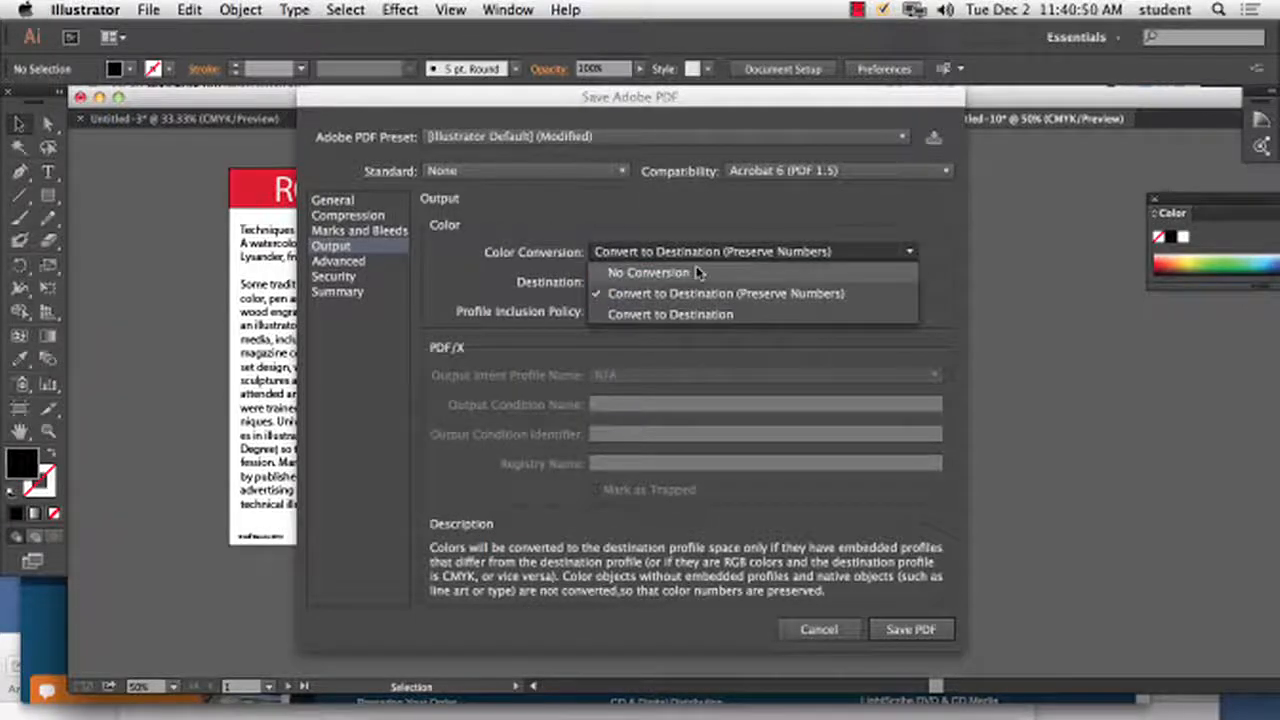
click(695, 272)
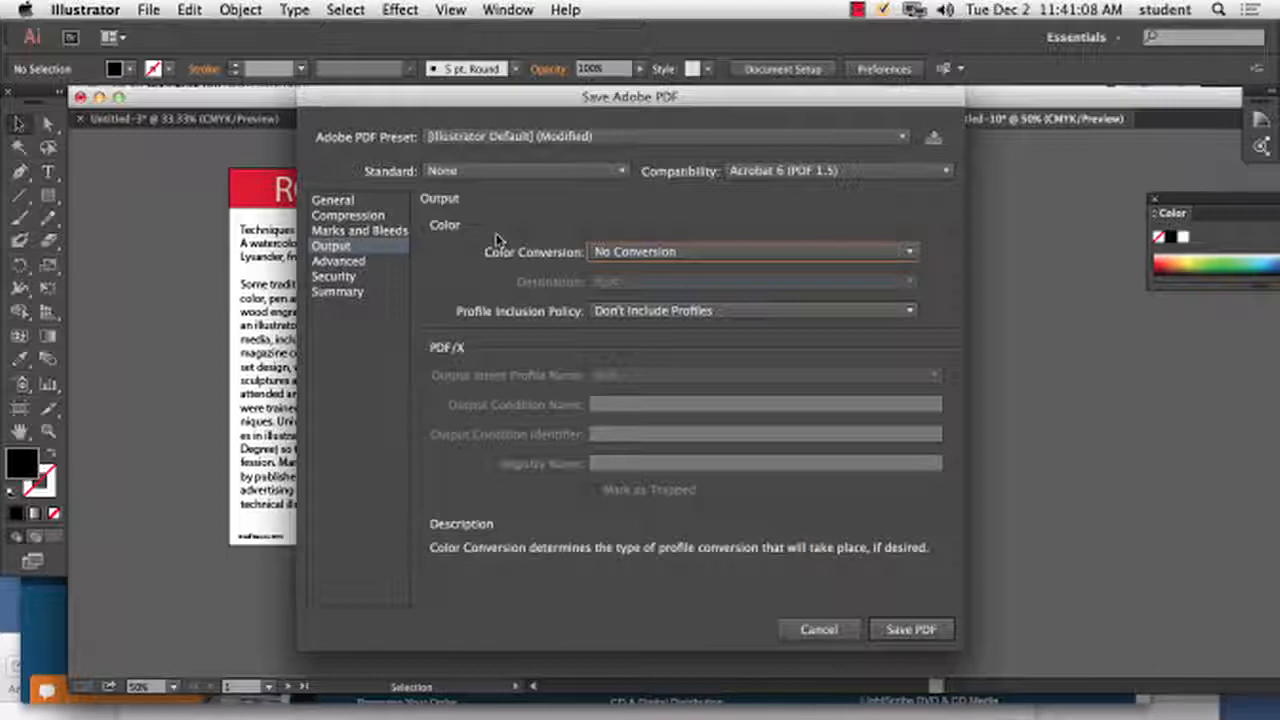
- Review the advanced, security and summary settings of the PDF export, and save the PDF
click(355, 263)
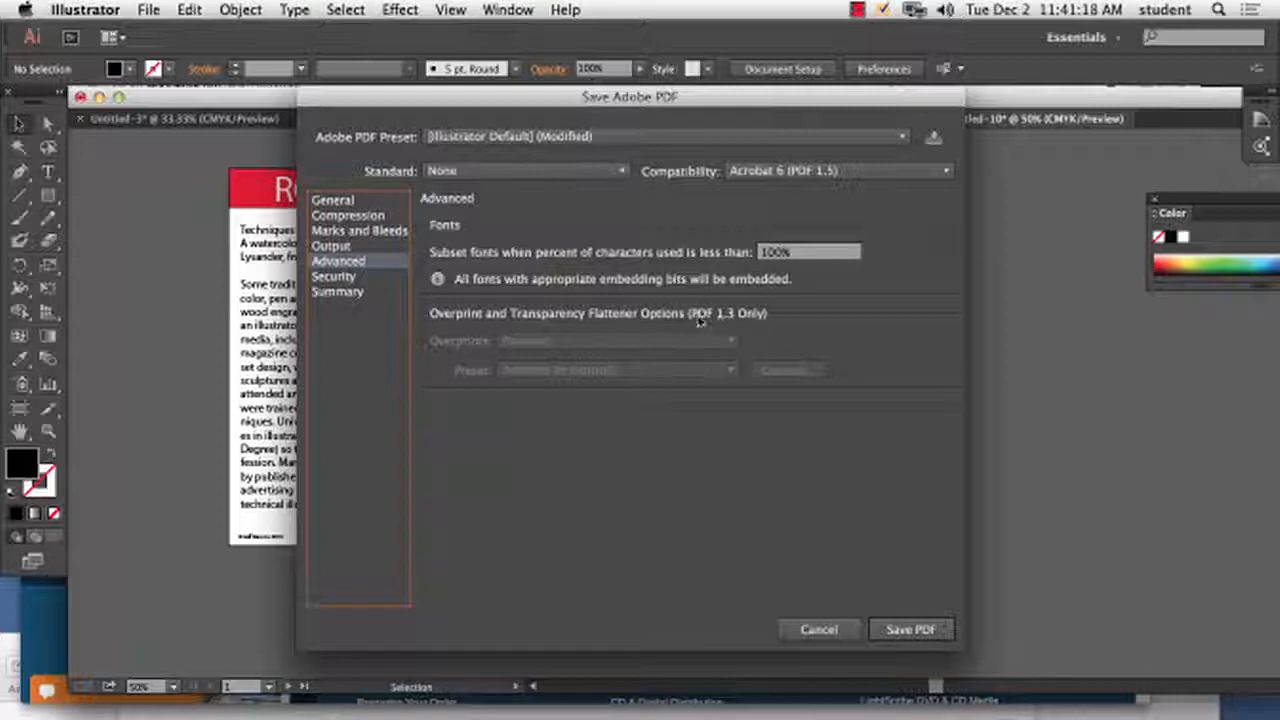
click(366, 278)
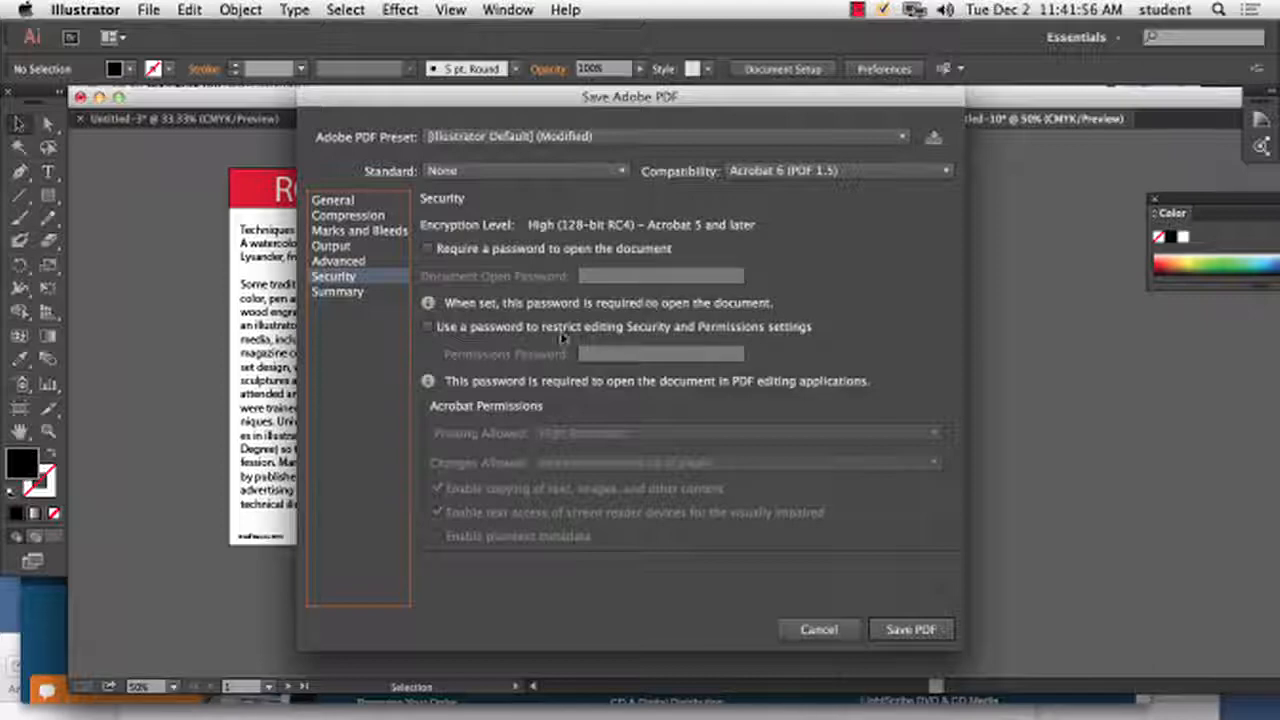
click(365, 295)
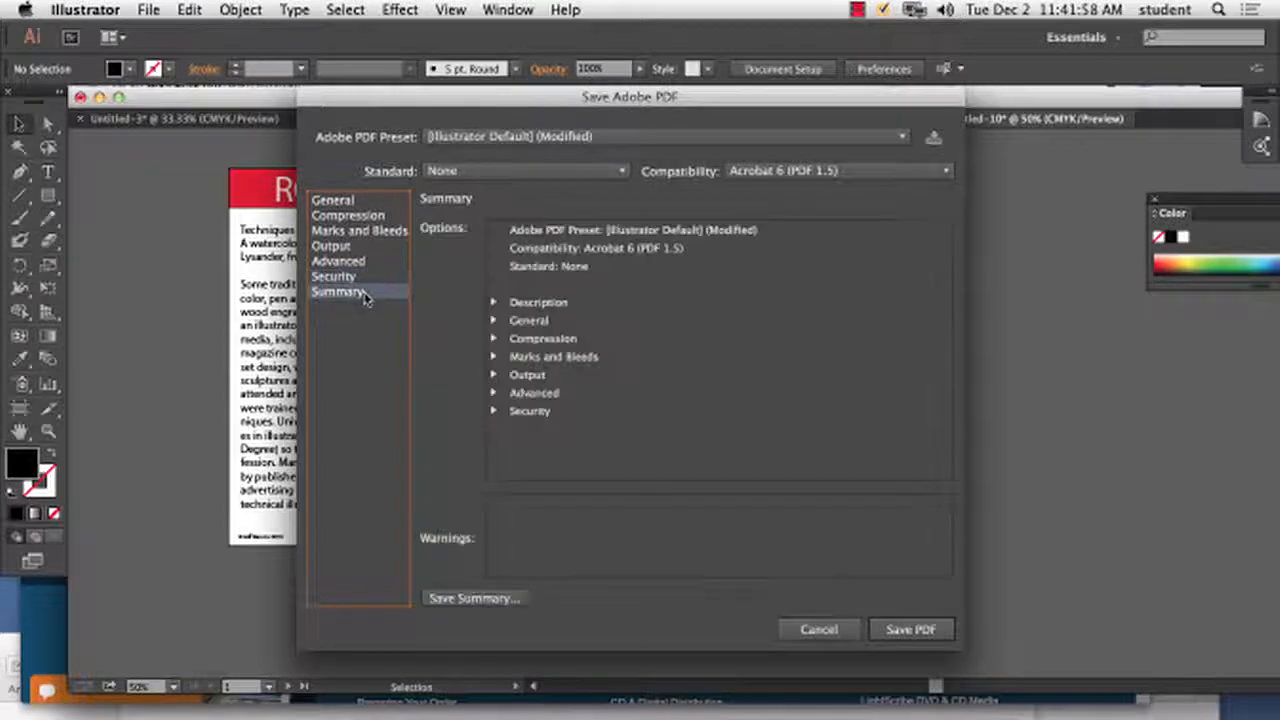
click(359, 261)
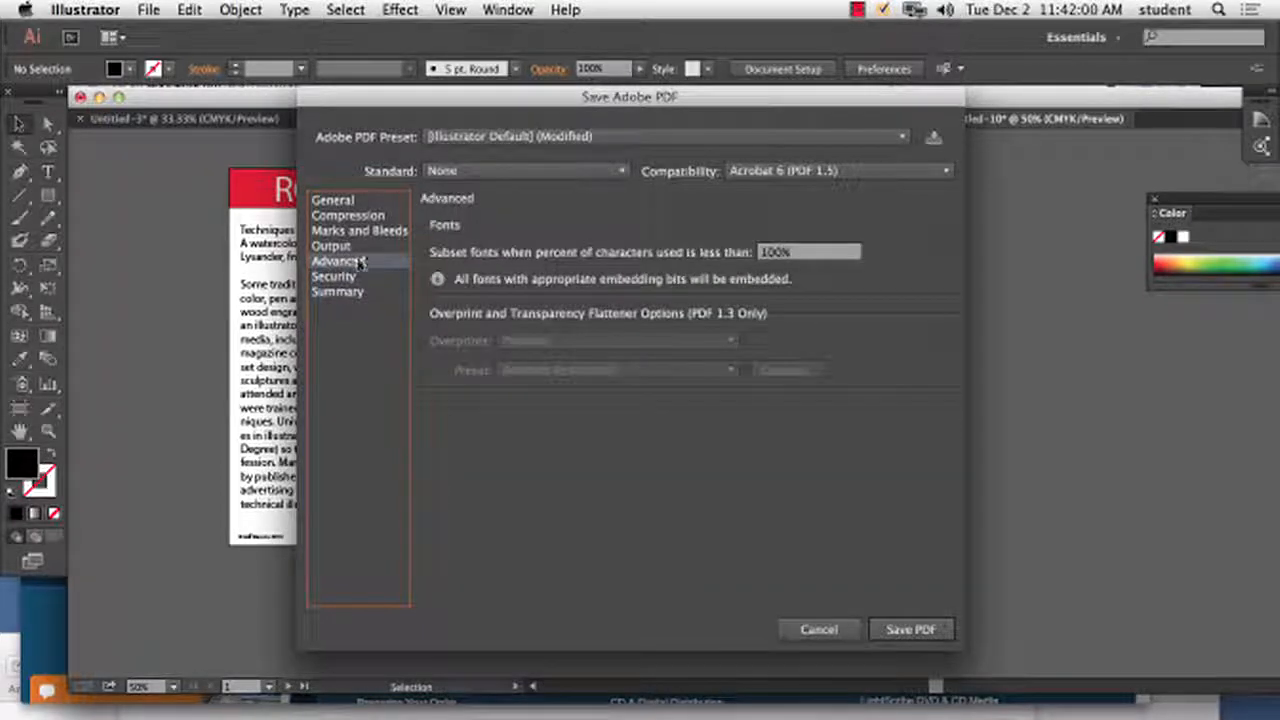
click(355, 277)
click(345, 294)
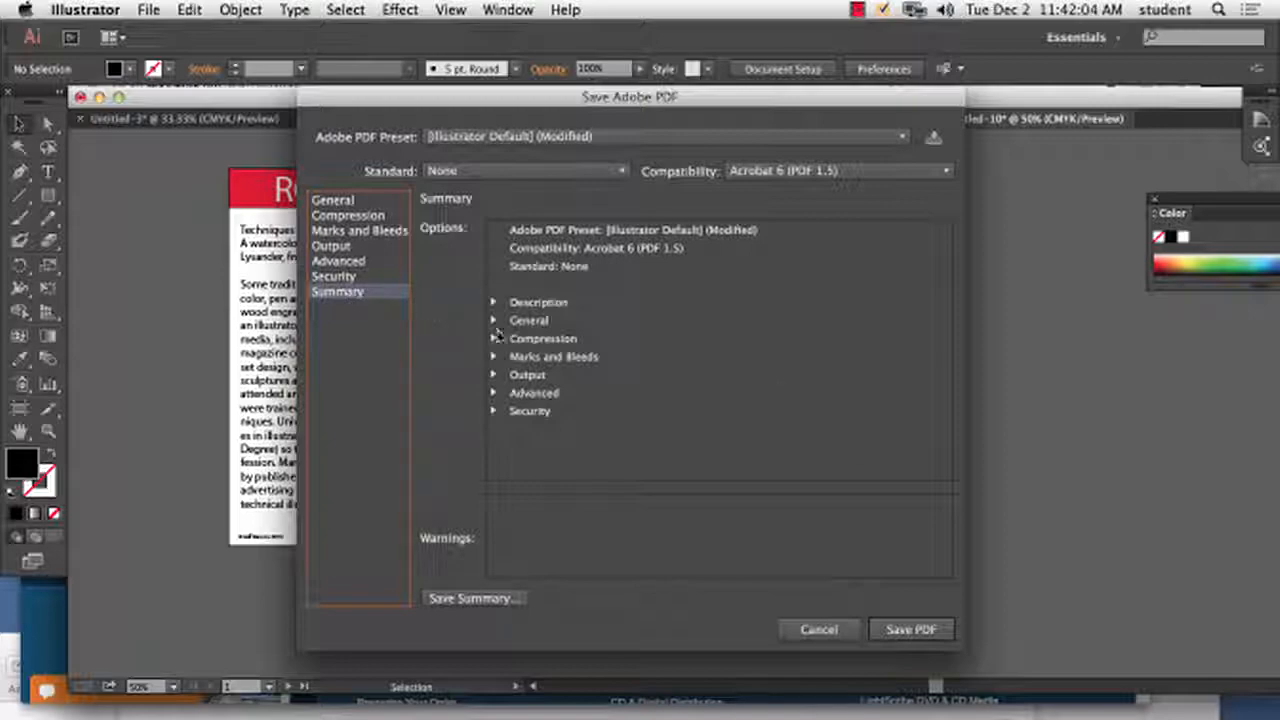
click(935, 630)
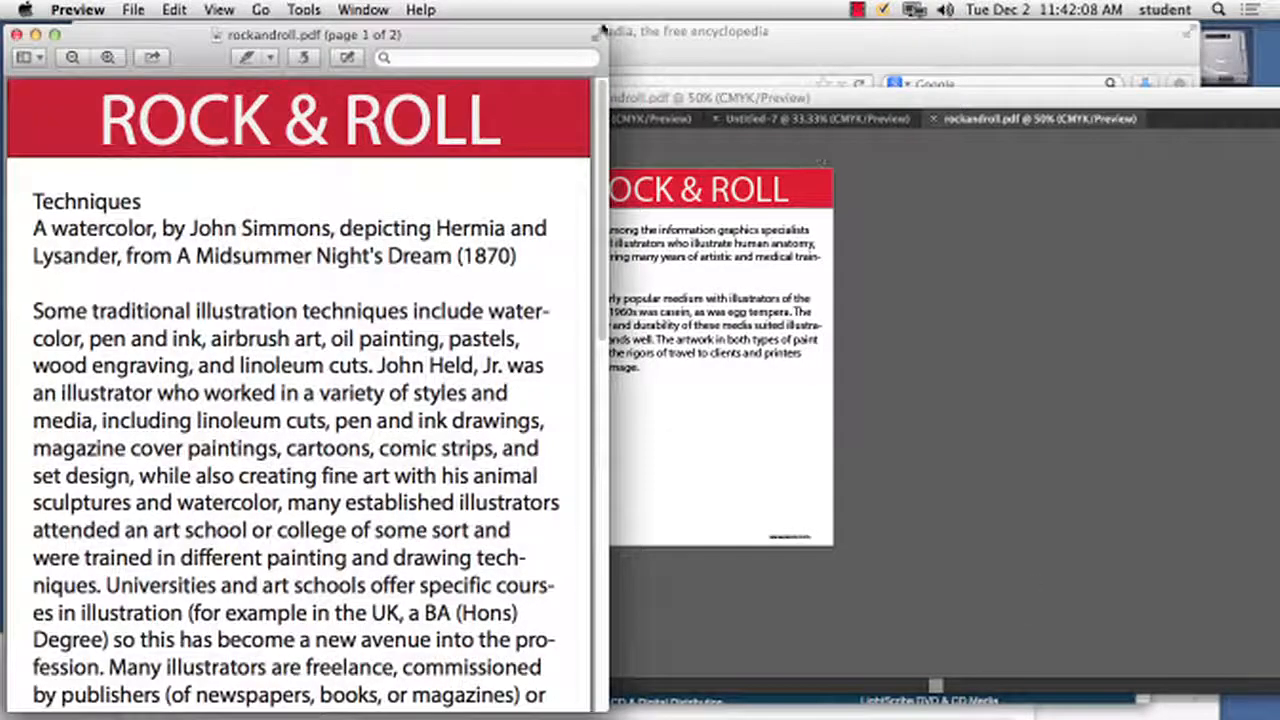
- Look through both pages of rockandroll.pdf in Preview and quit Preview
drag(553, 45, 811, 45)
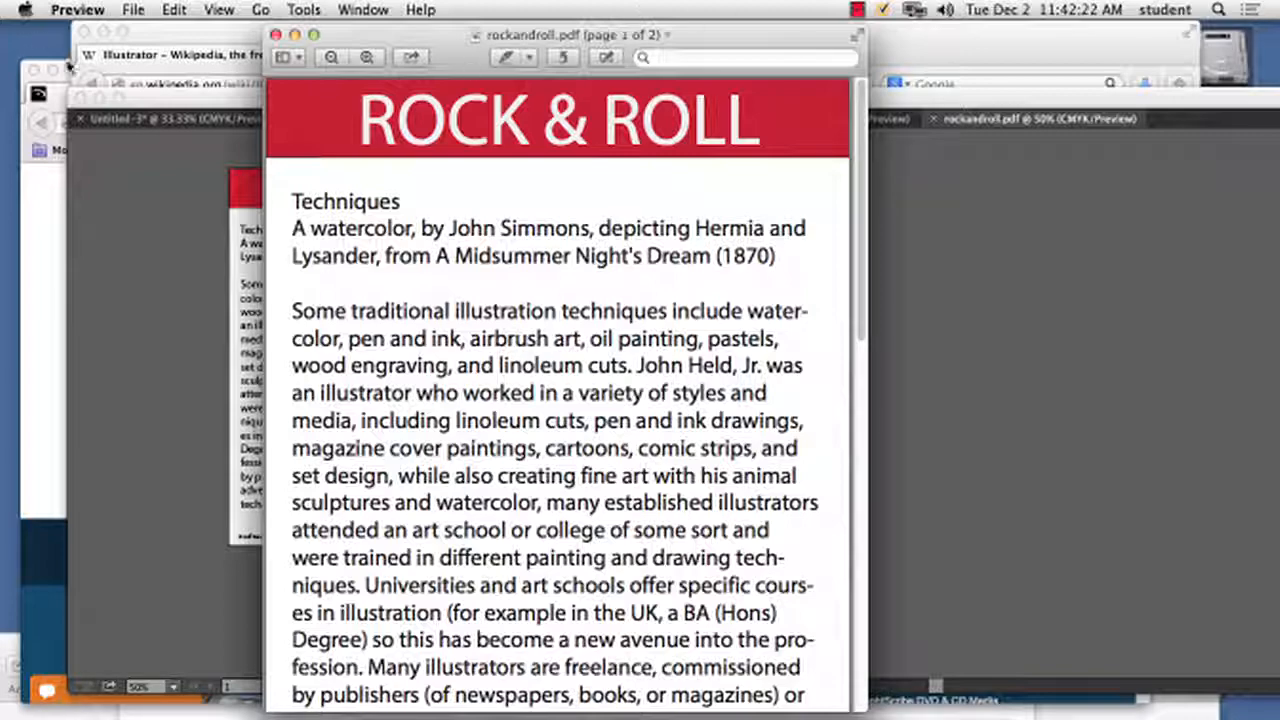
scroll(615, 340, down, 10)
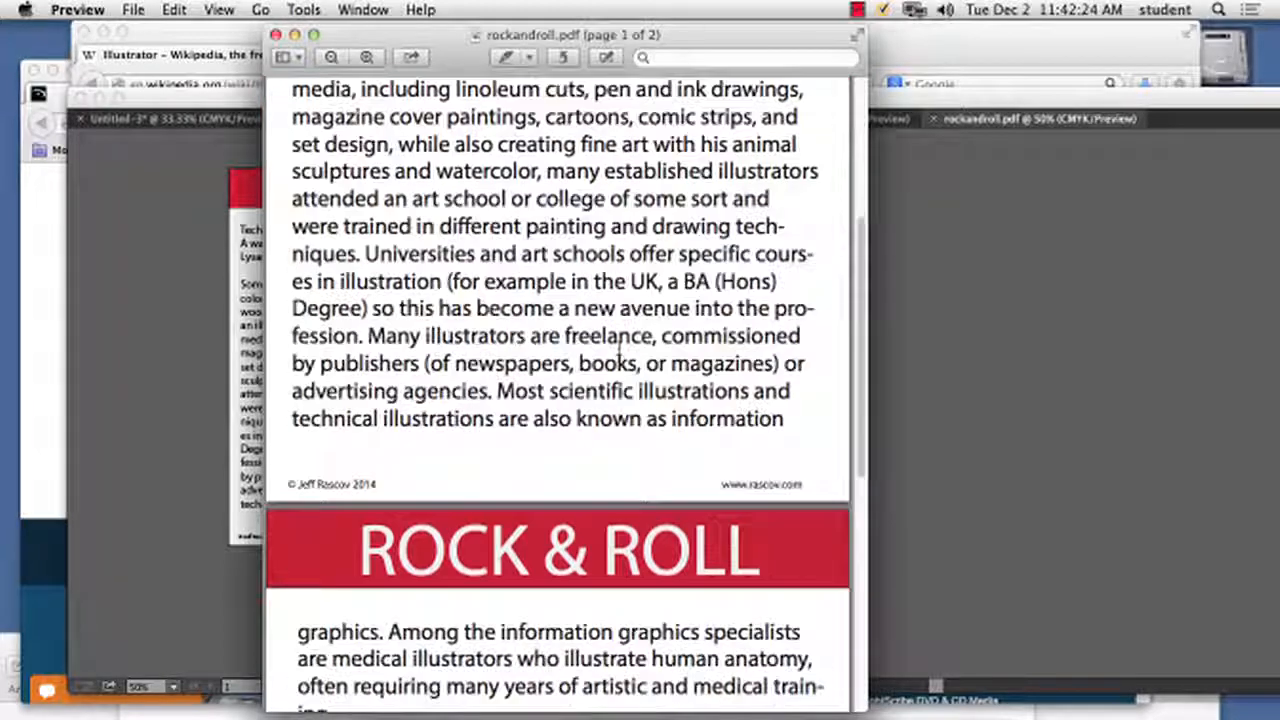
scroll(619, 346, up, 10)
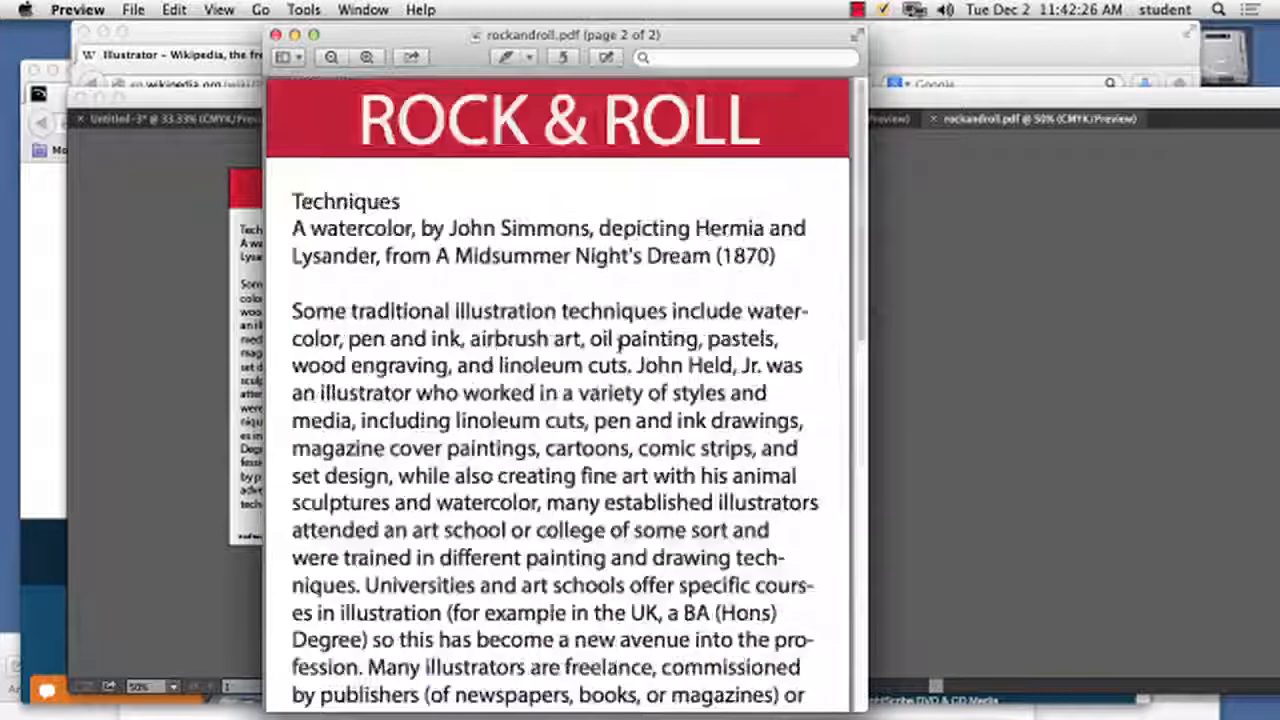
click(55, 9)
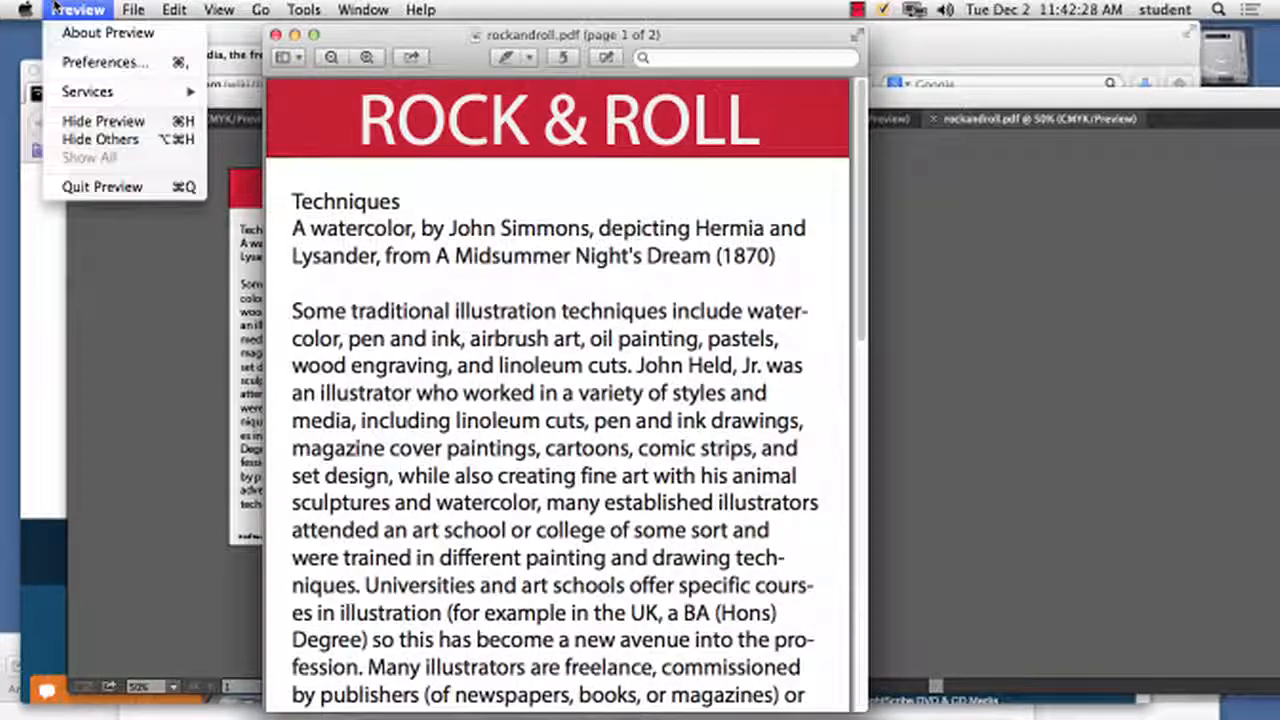
click(125, 183)
- Hide Illustrator and Firefox and close the BD100_in folder window to clear the desktop
click(85, 9)
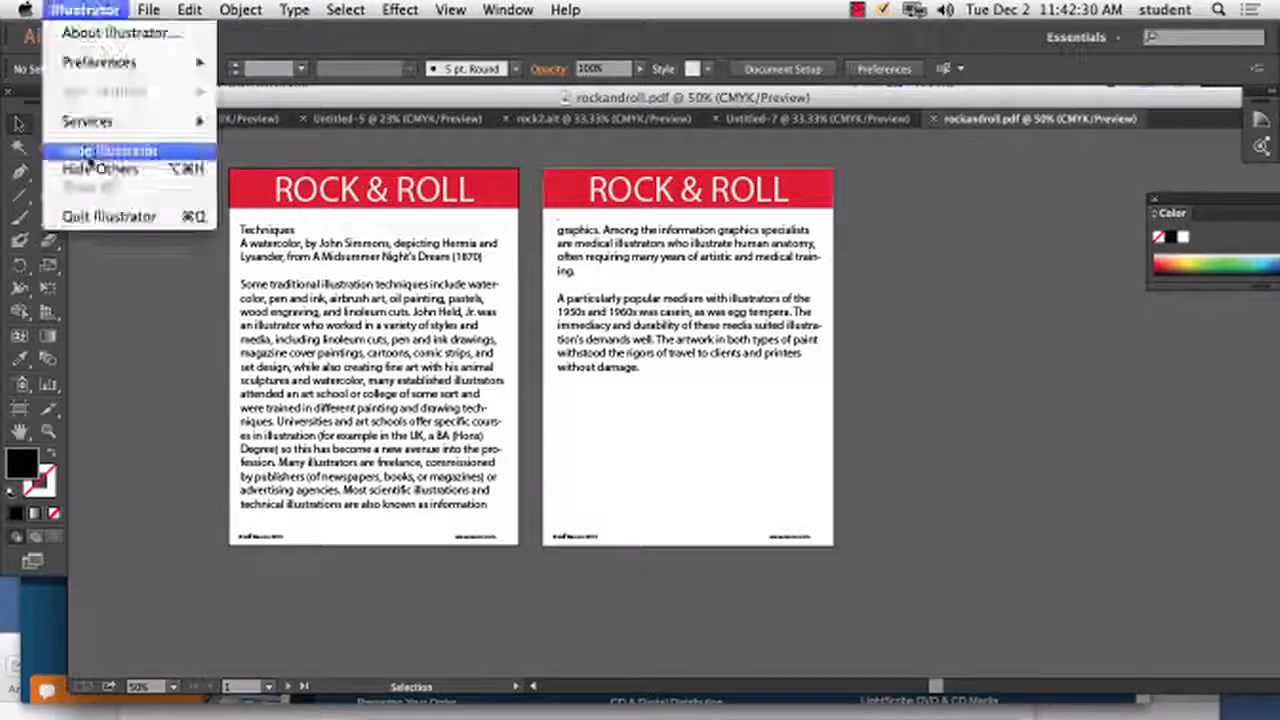
click(100, 226)
click(75, 9)
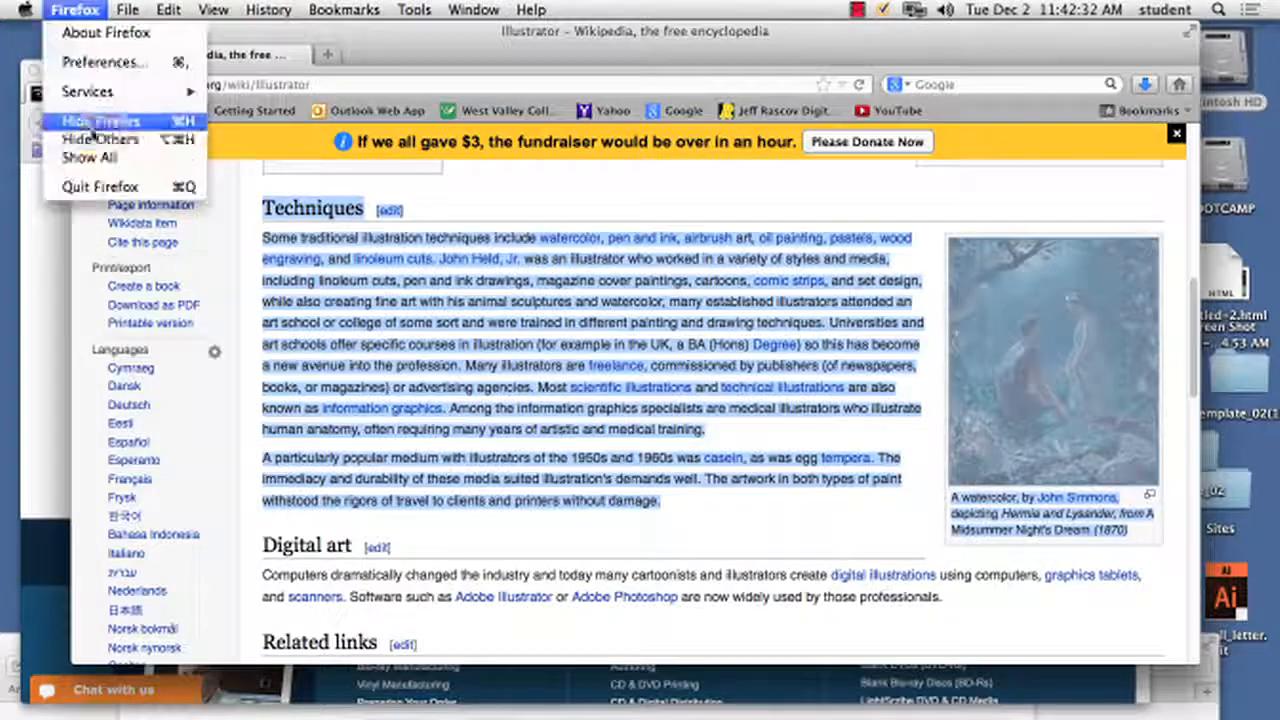
click(100, 120)
click(84, 9)
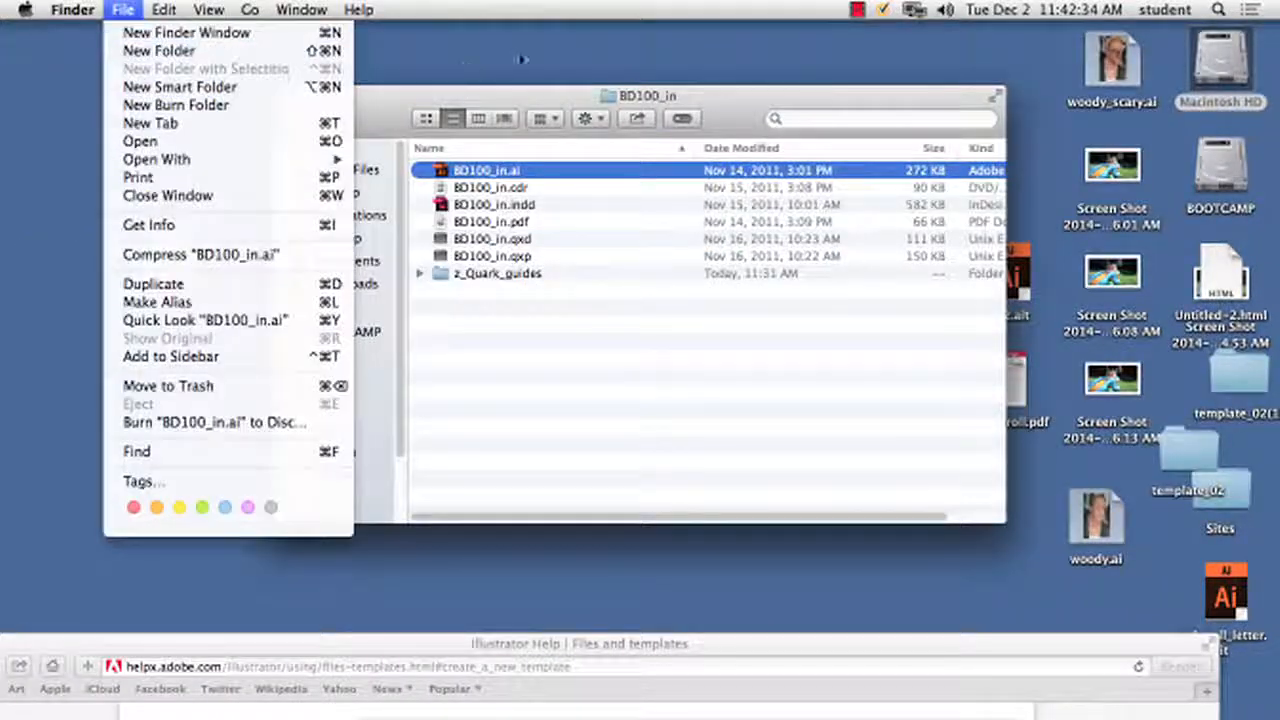
click(520, 57)
click(287, 97)
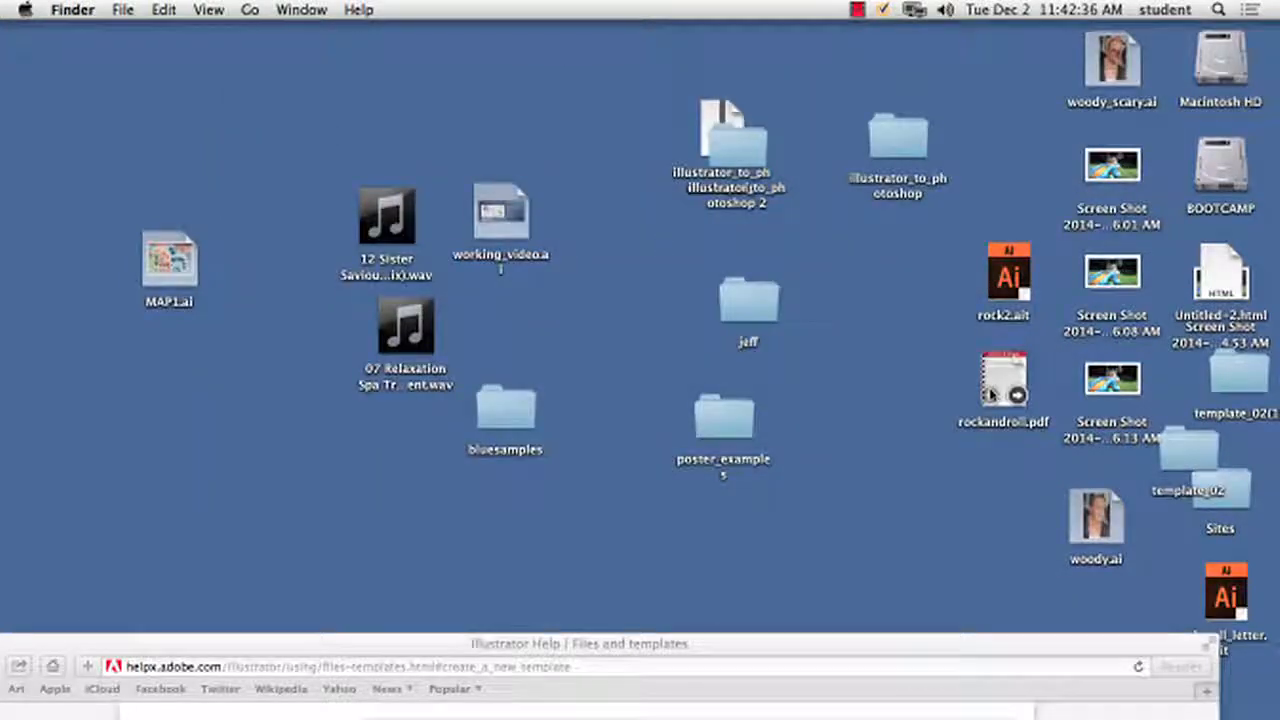
- Move rockandroll.pdf to a free area of the desktop and open it with Adobe Acrobat Pro
drag(505, 197, 565, 100)
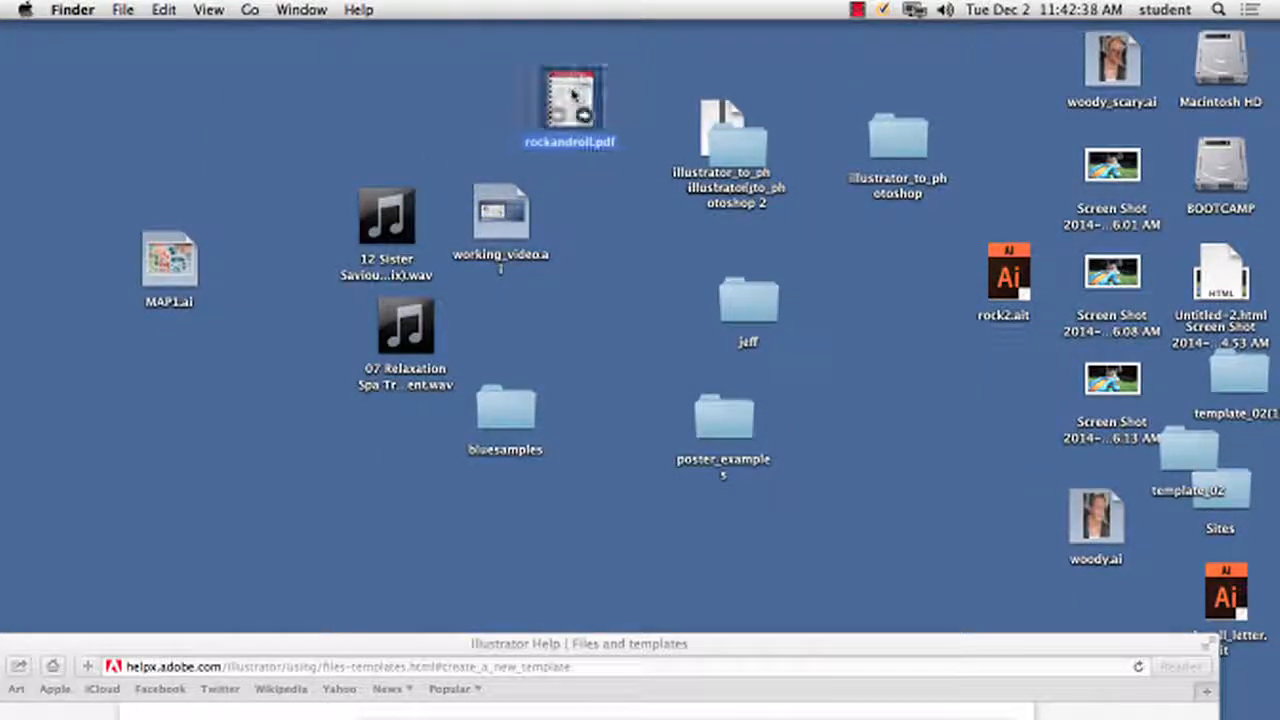
right_click(575, 90)
mouse_move(608, 118)
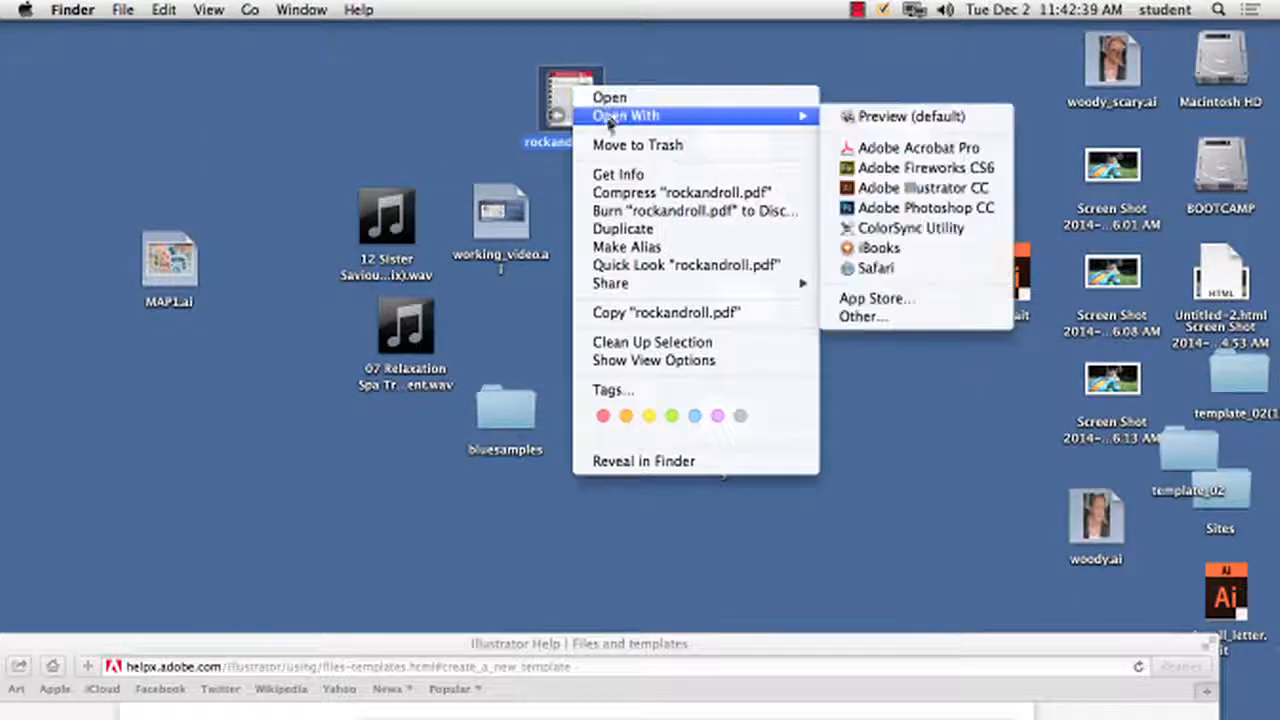
click(910, 148)
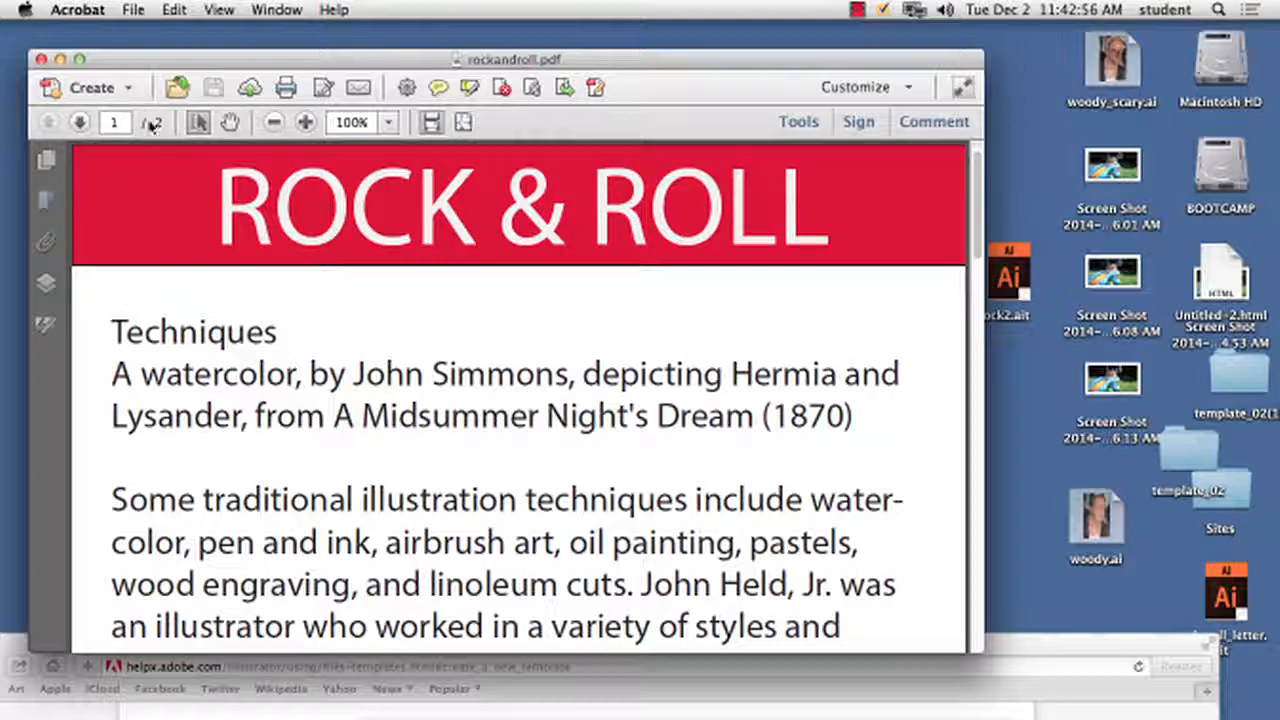
- Go to the second page of rockandroll.pdf to check its text
click(79, 121)
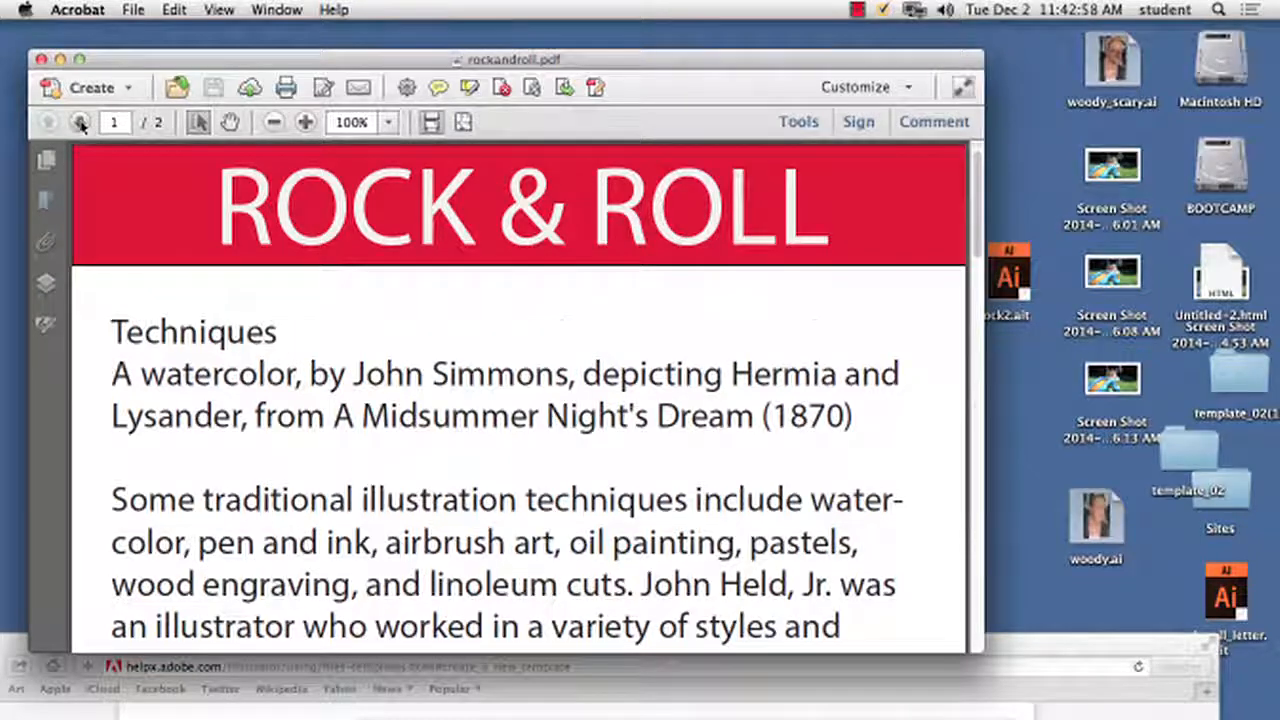
scroll(590, 503, up, 15)
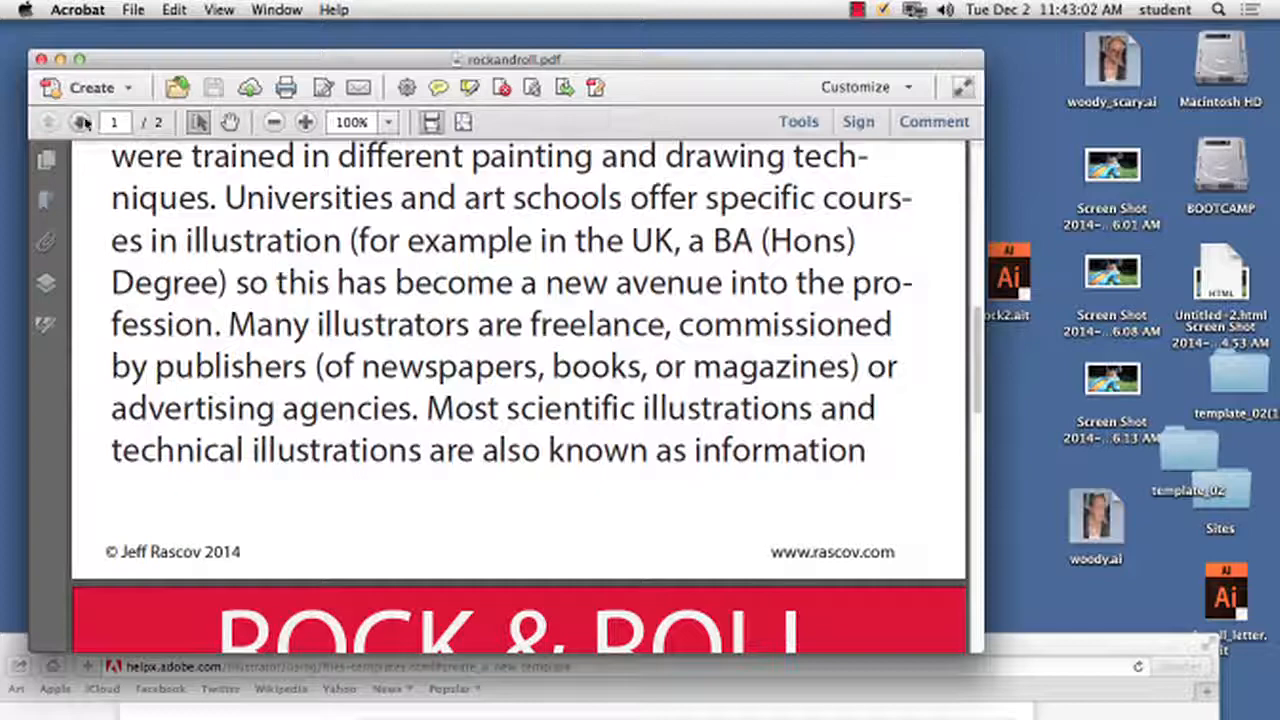
click(84, 121)
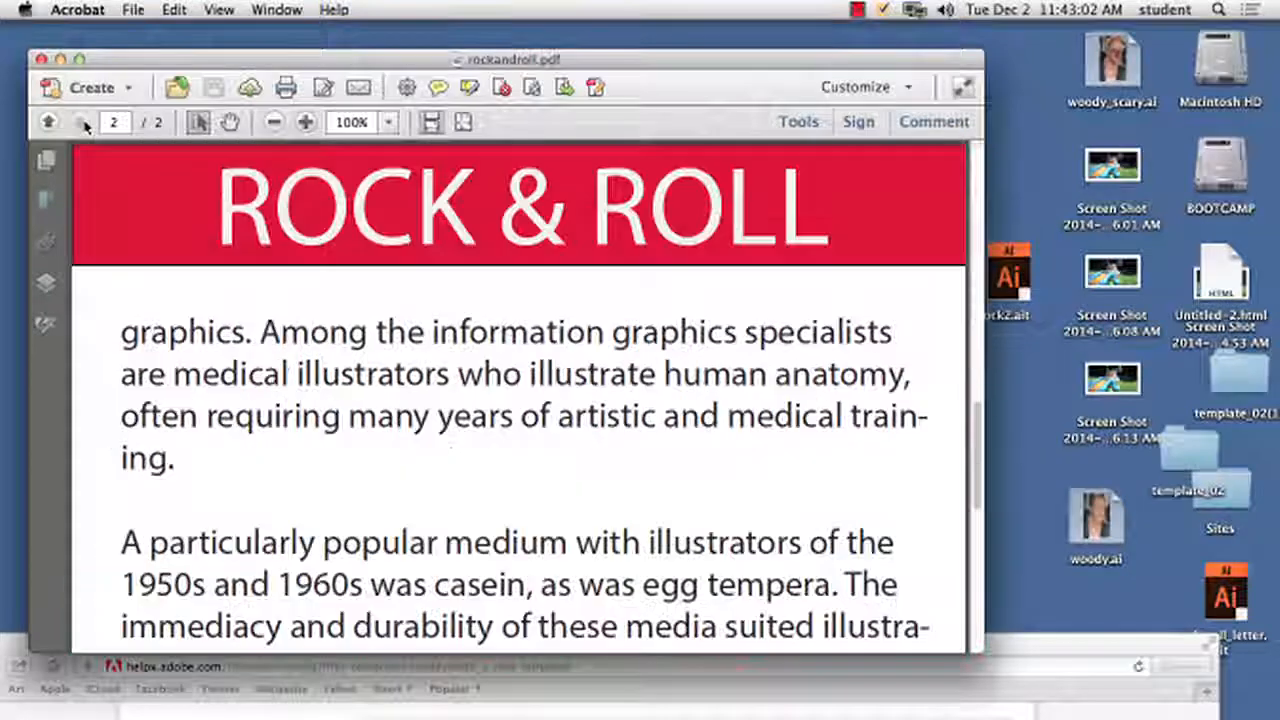
- Show the page thumbnails and switch between pages 1 and 2 with them, finishing on page 1
click(58, 168)
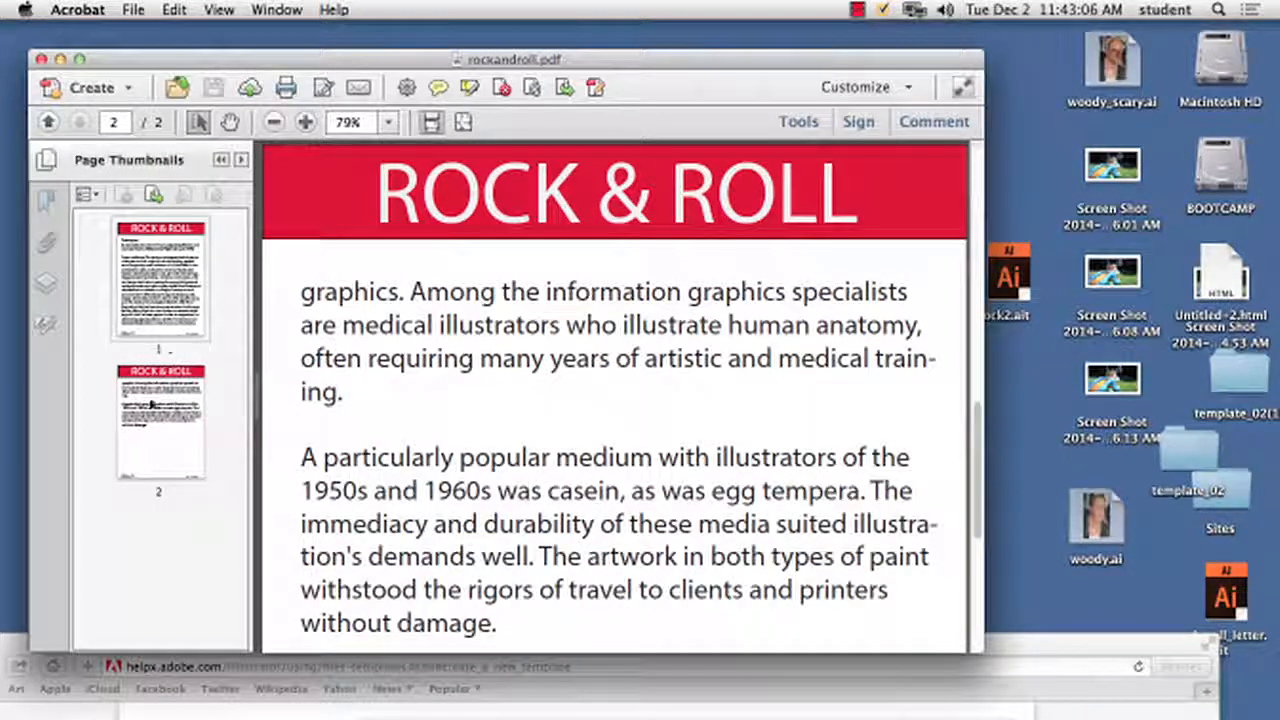
click(156, 296)
click(180, 434)
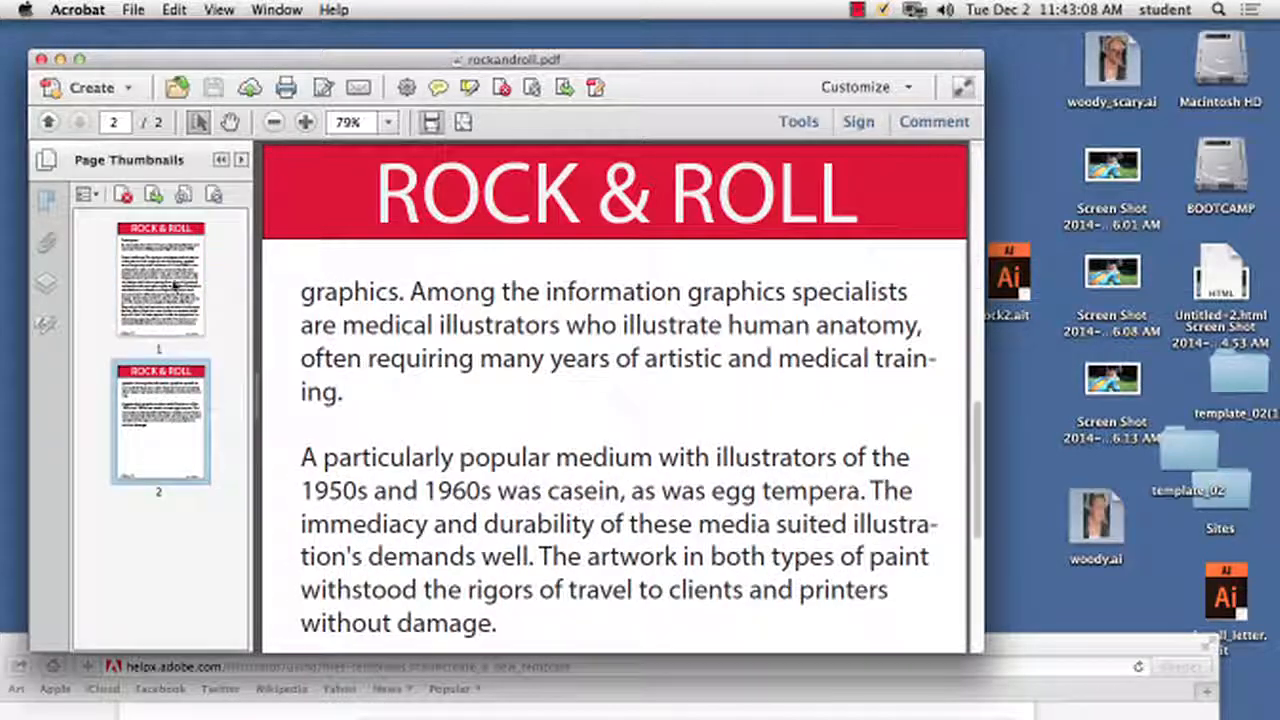
click(172, 292)
click(175, 405)
click(175, 285)
click(170, 410)
click(172, 275)
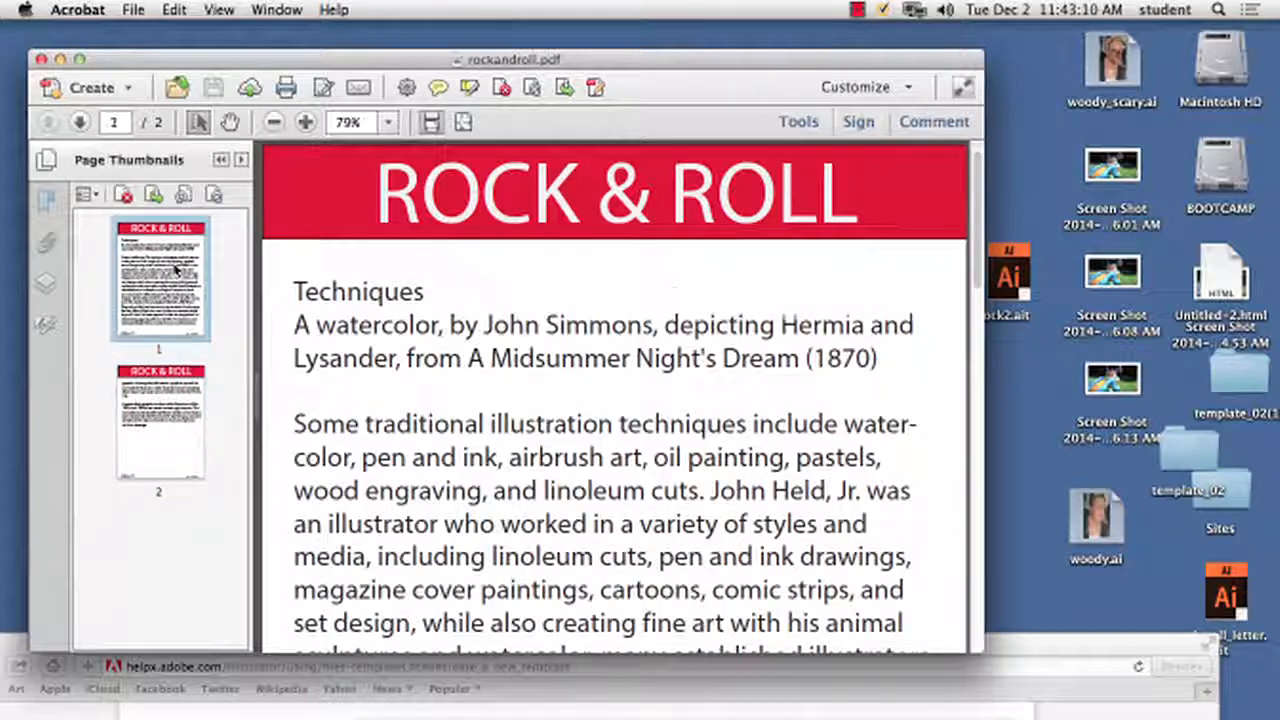
- Page forward to page 2 and back to page 1, and enlarge the document window
click(79, 121)
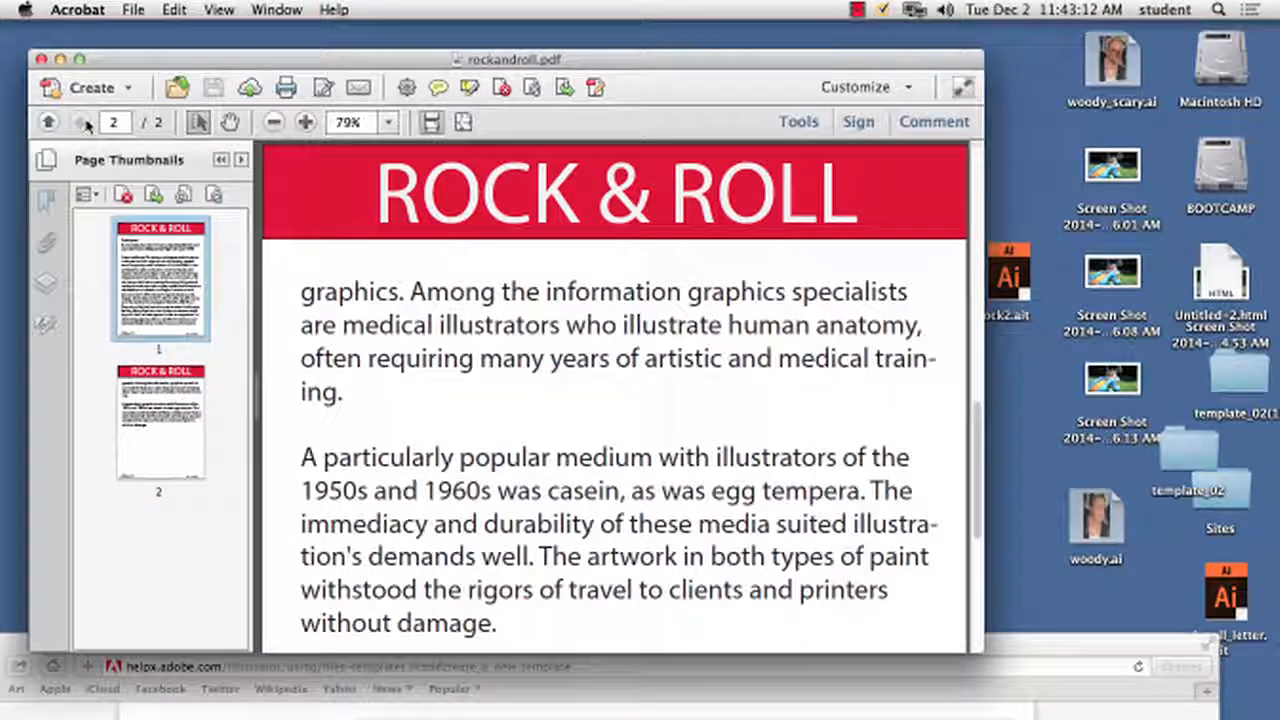
click(47, 121)
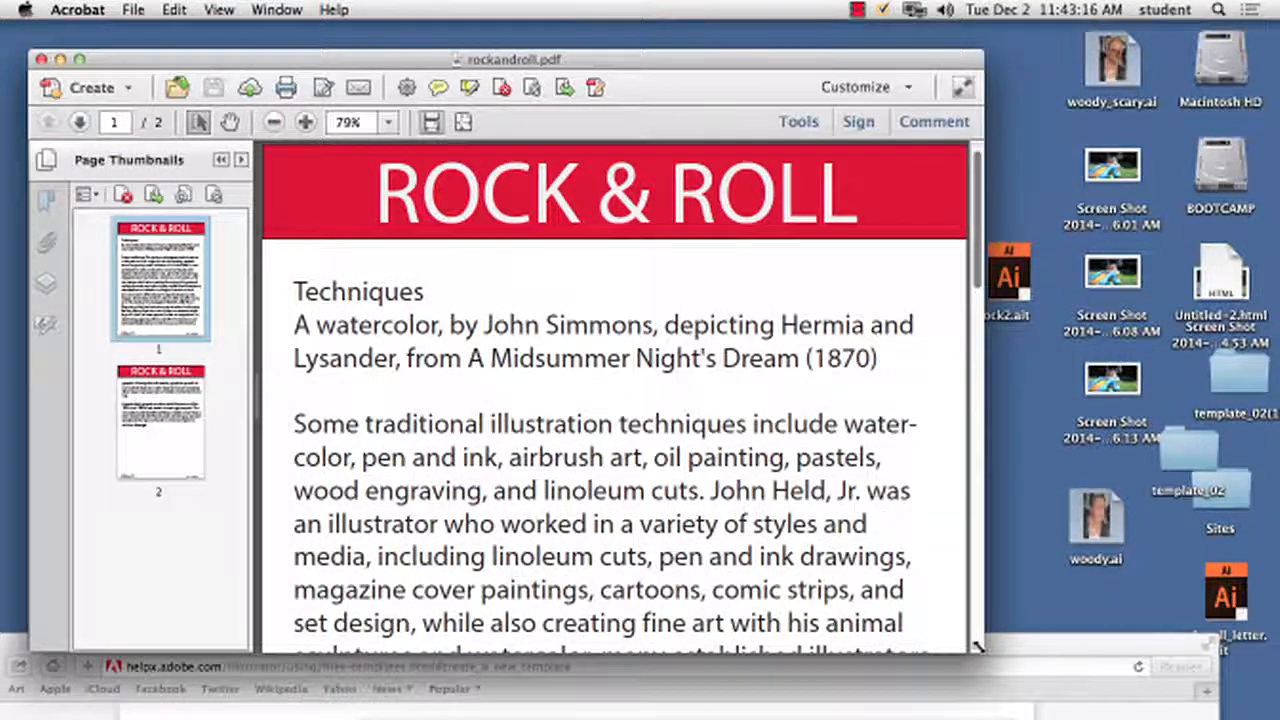
drag(981, 651, 767, 523)
drag(981, 588, 1070, 707)
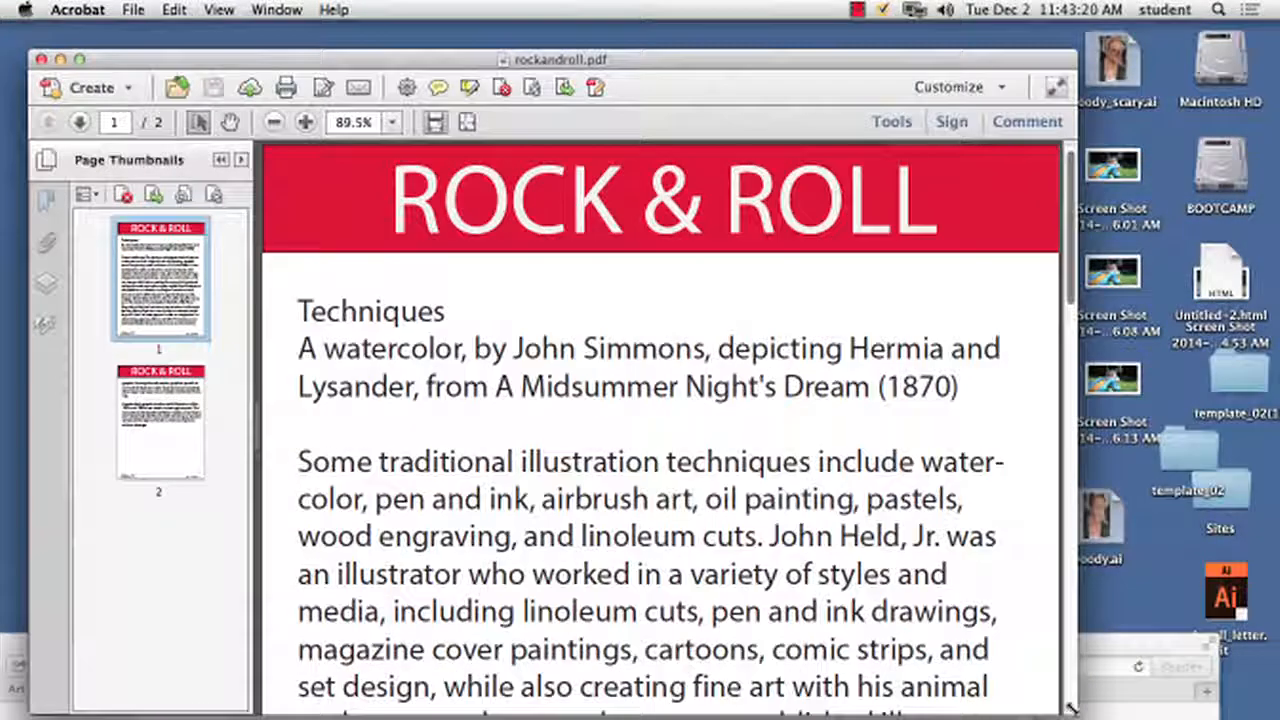